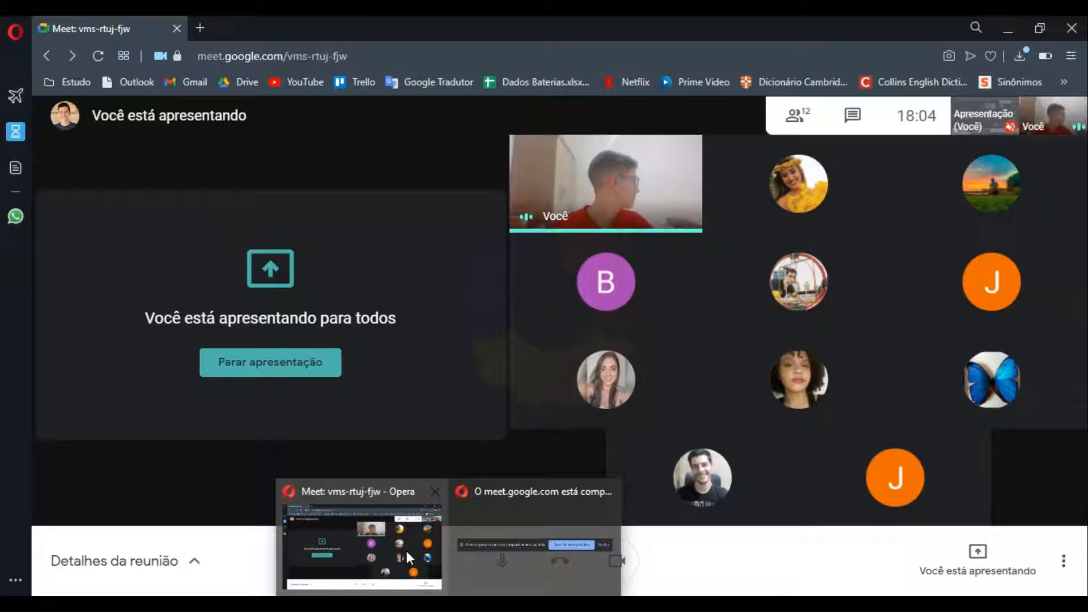
# Step: Switch from the Meet call to the Exercício 2.xlsx workbook in Excel, on the Procv e ProcH sheet
pyautogui.click(406, 551)
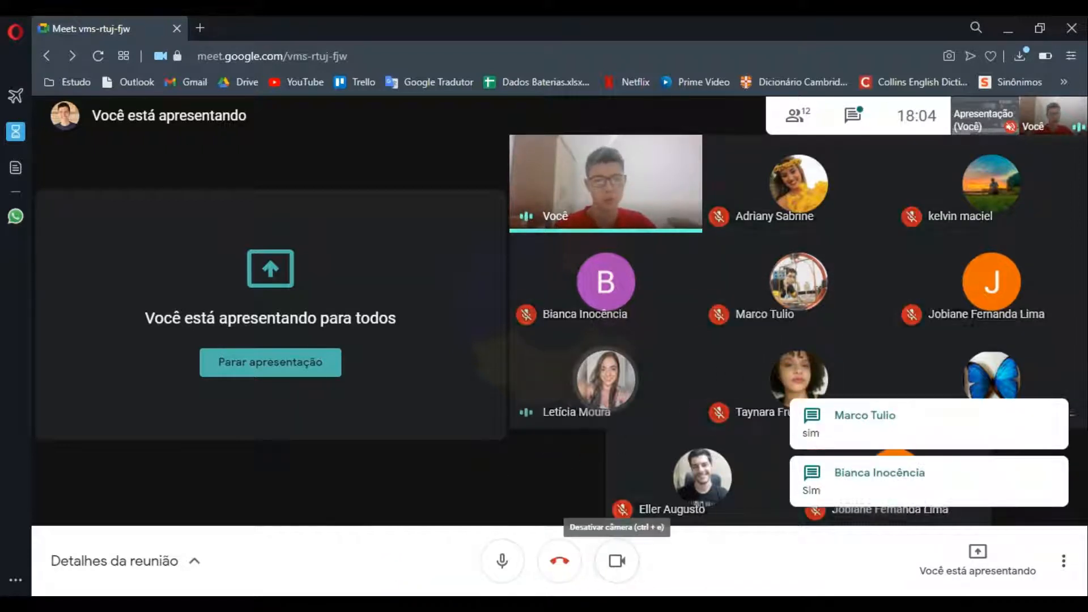
pyautogui.click(565, 604)
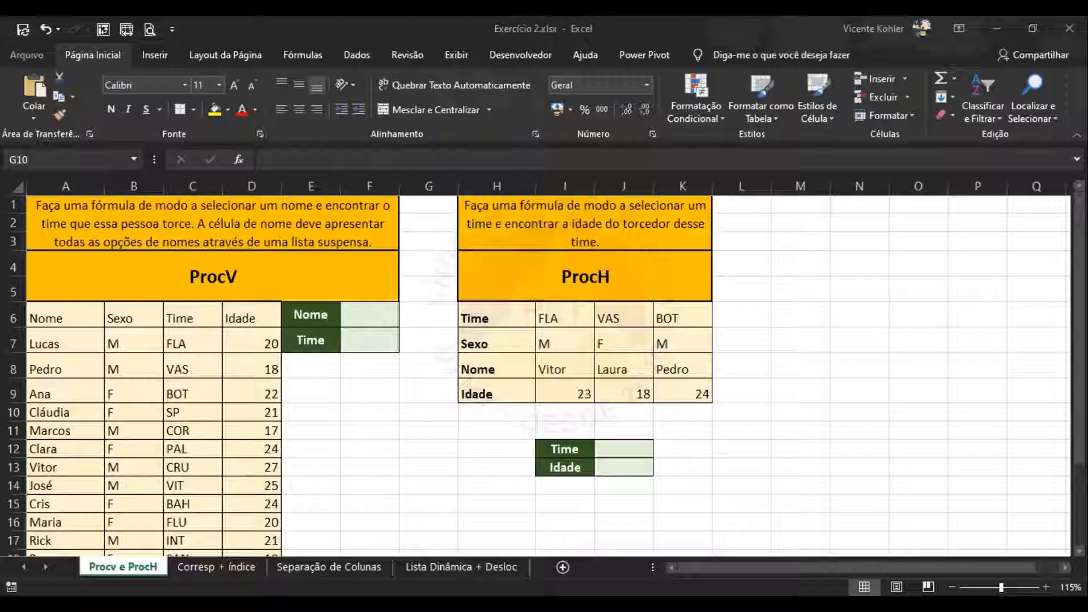
pyautogui.click(466, 467)
pyautogui.click(434, 460)
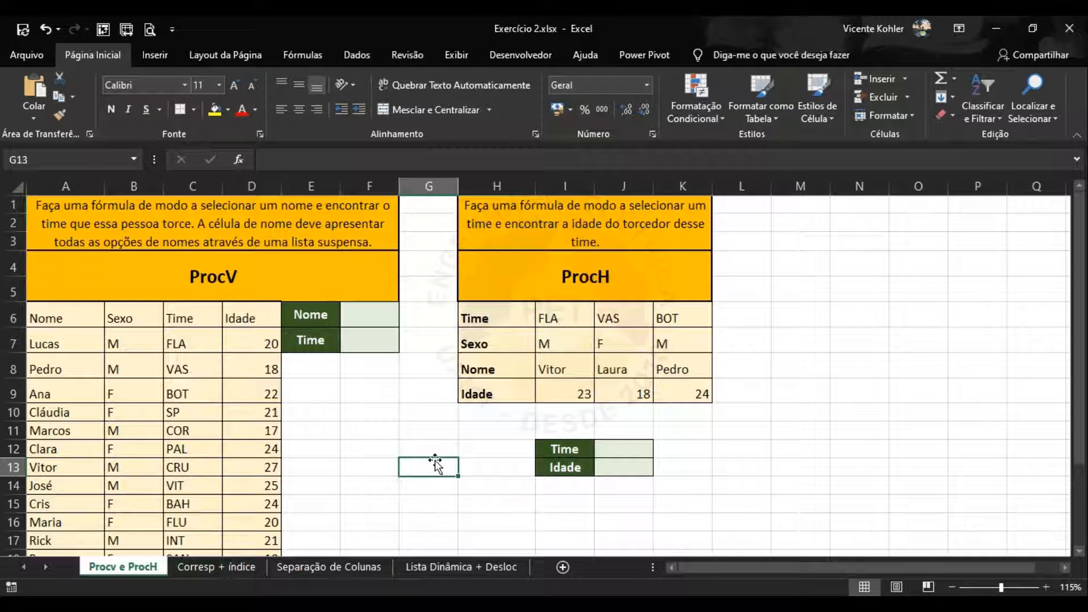
# Step: Examine the ProcV exercise: the instructions, the data table's name column and the empty Nome and Time answer cells
pyautogui.click(369, 312)
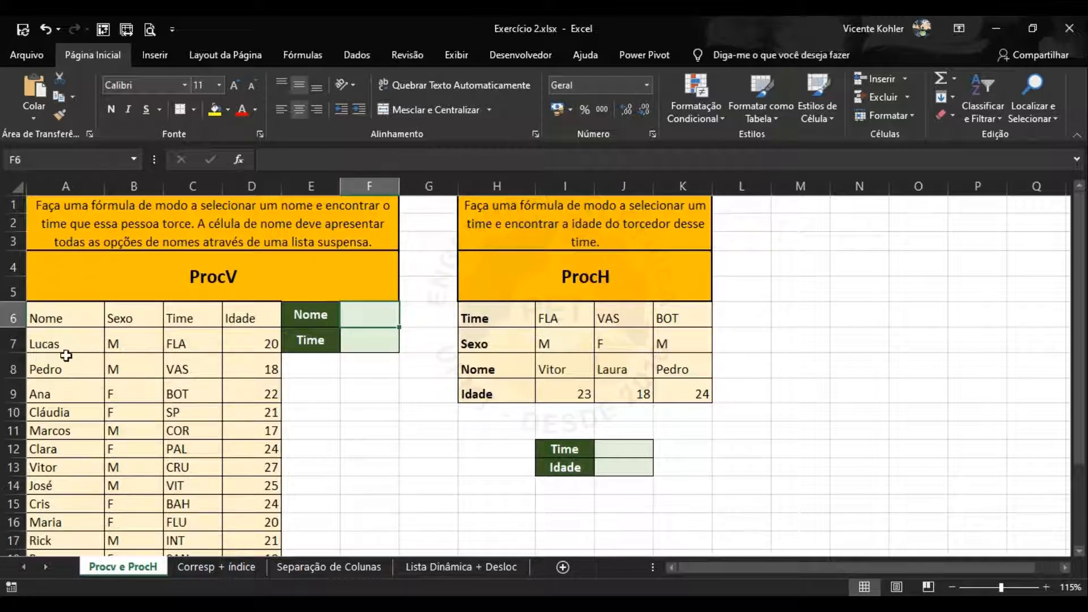
pyautogui.click(361, 345)
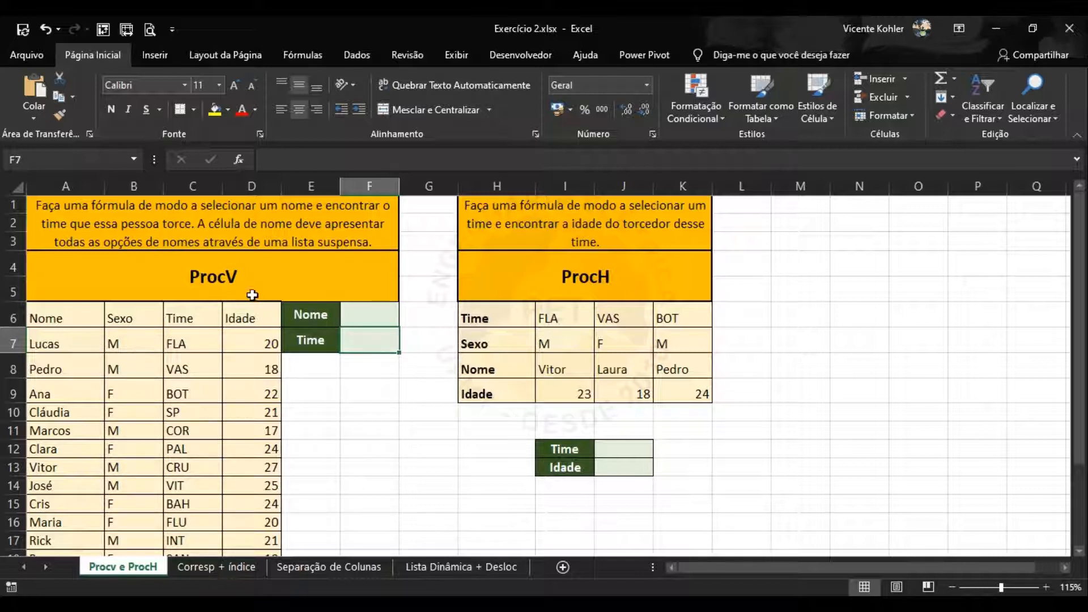
pyautogui.click(319, 267)
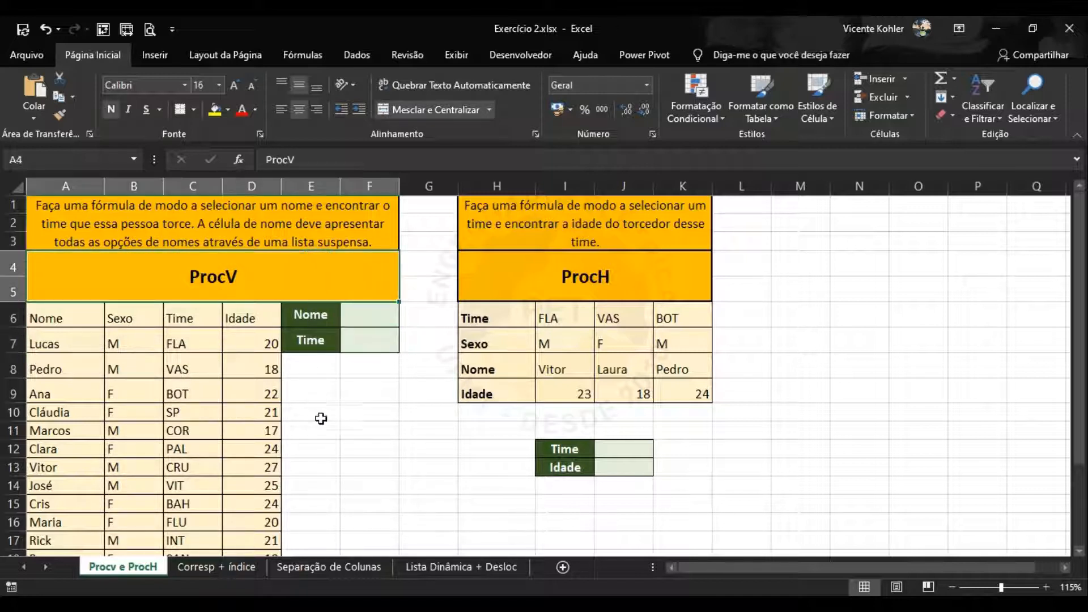
pyautogui.click(348, 388)
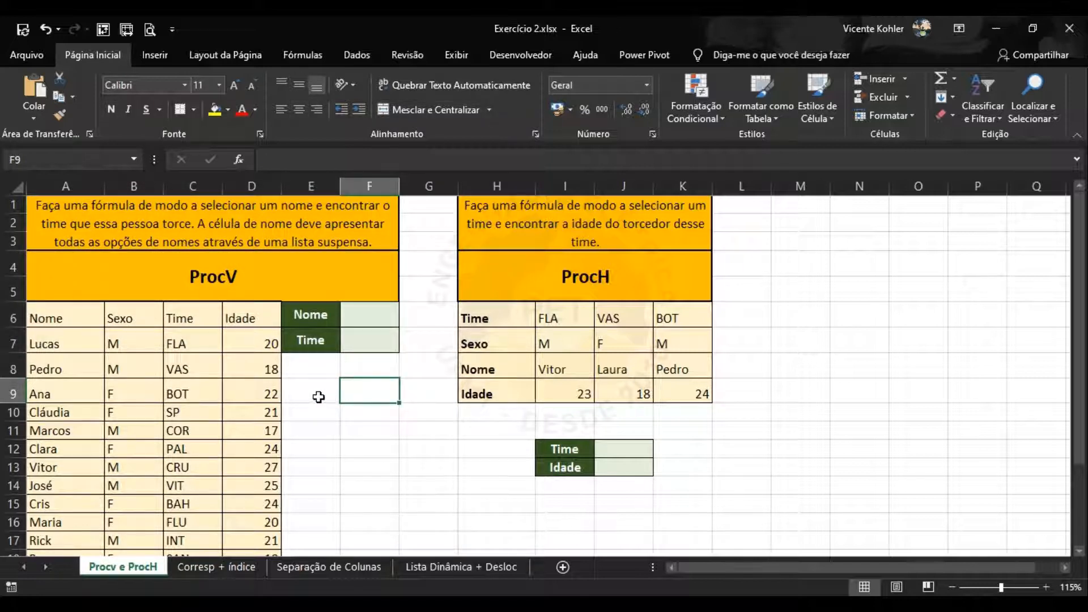
pyautogui.click(355, 345)
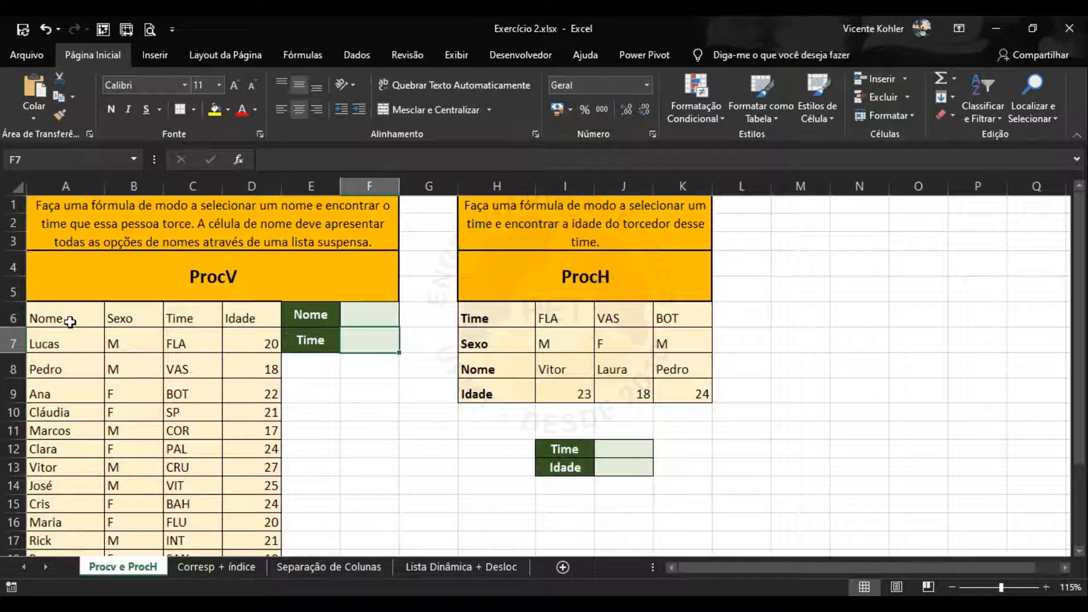
pyautogui.click(67, 339)
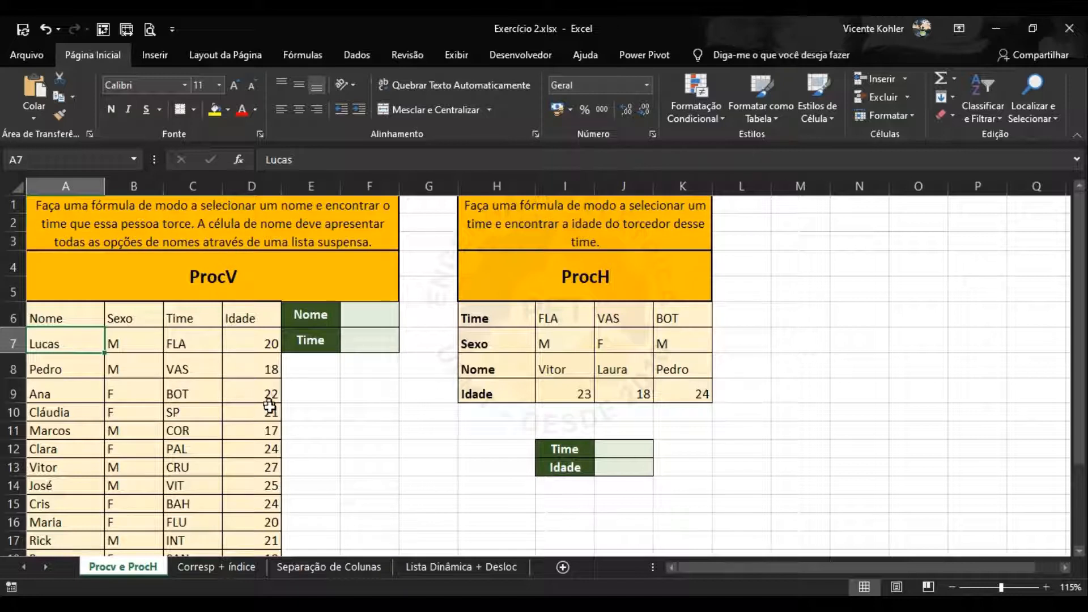
pyautogui.moveTo(80, 345); pyautogui.dragTo(85, 537)
pyautogui.click(335, 448)
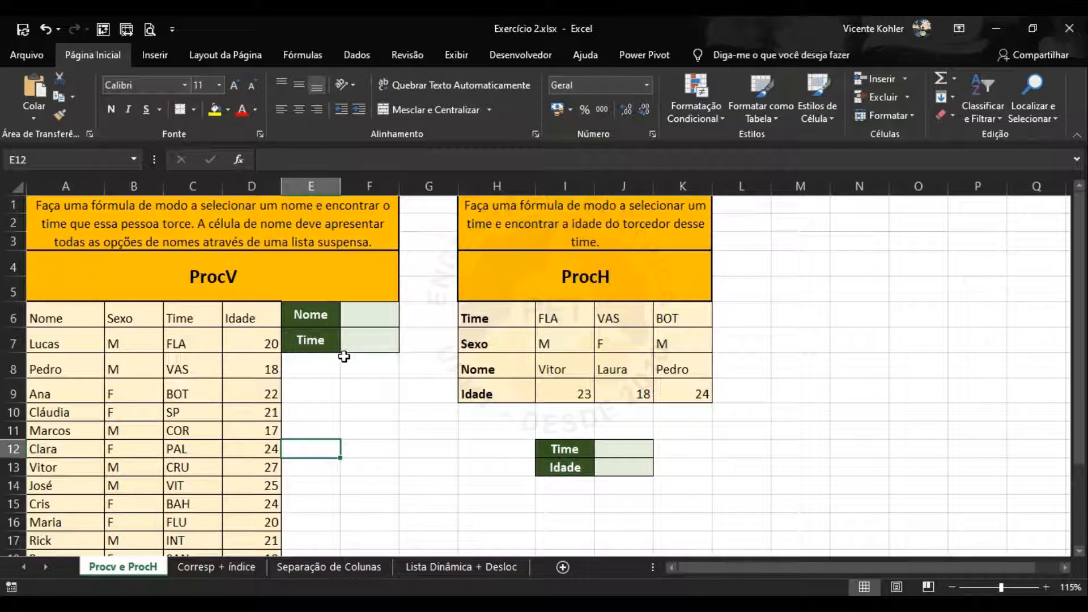
pyautogui.click(951, 587)
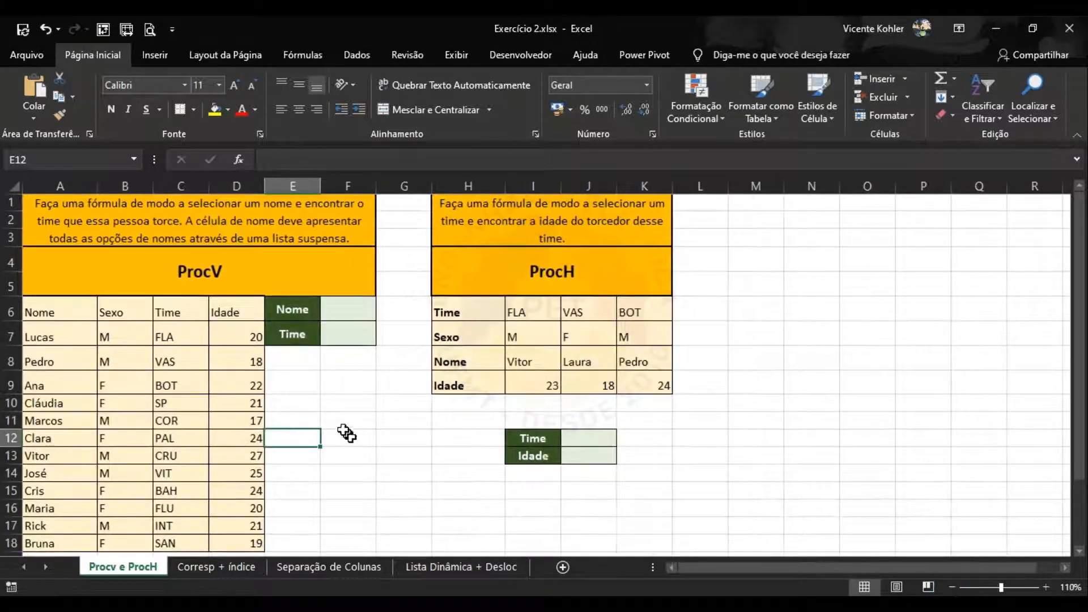
# Step: Select the Nome answer cell F6, check the Meet call window and return to the Excel workbook
pyautogui.click(356, 312)
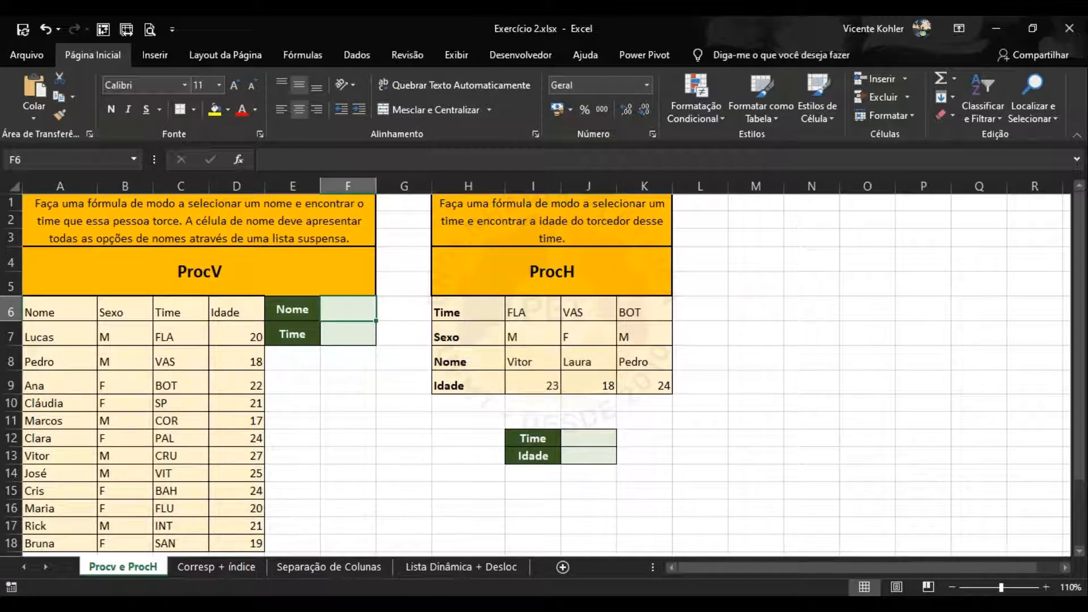
pyautogui.click(451, 604)
pyautogui.click(389, 543)
pyautogui.click(712, 197)
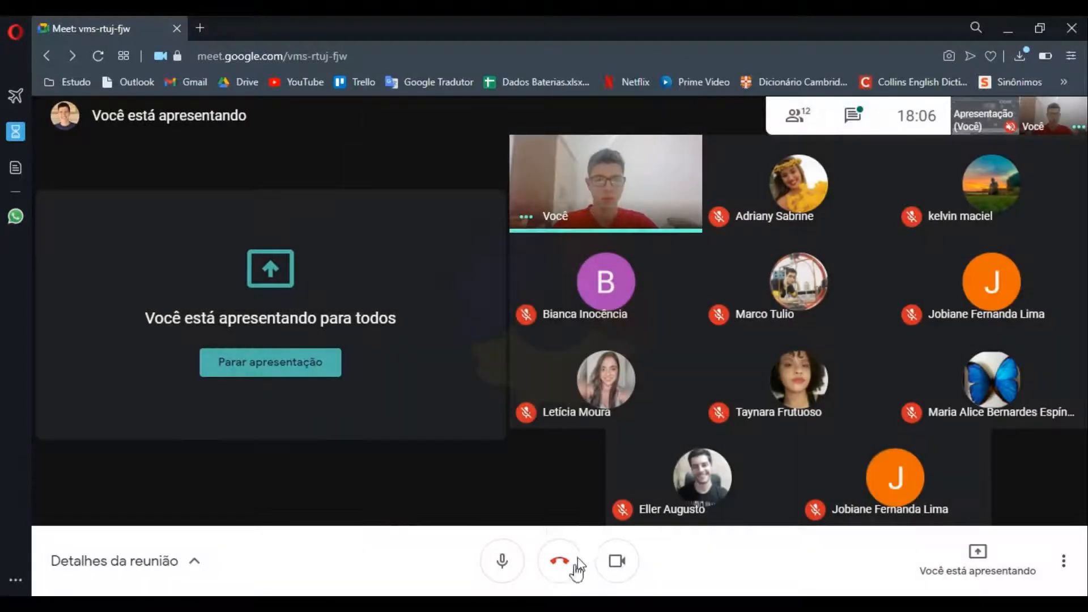
pyautogui.click(572, 604)
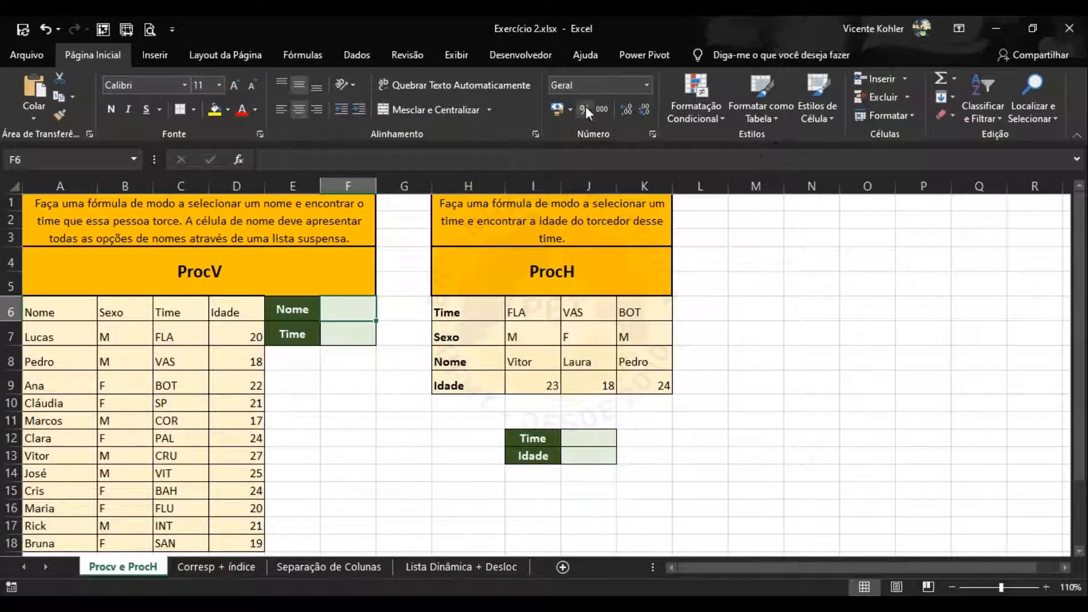
# Step: Add a Lista data validation to cell F6, using =$A$7:$A$18 as the source
pyautogui.click(367, 55)
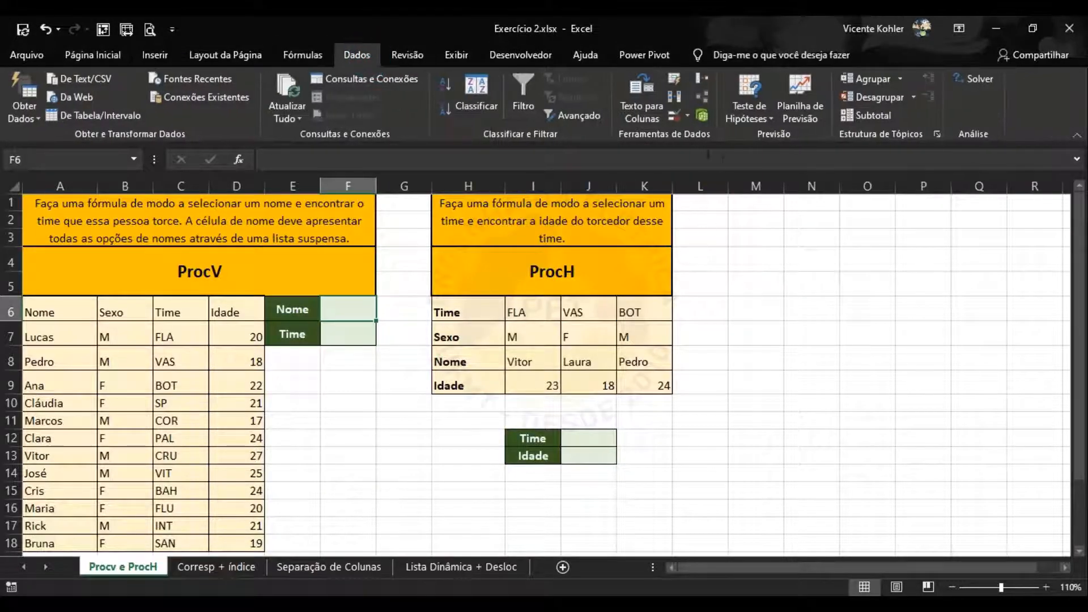
pyautogui.click(688, 117)
pyautogui.click(708, 135)
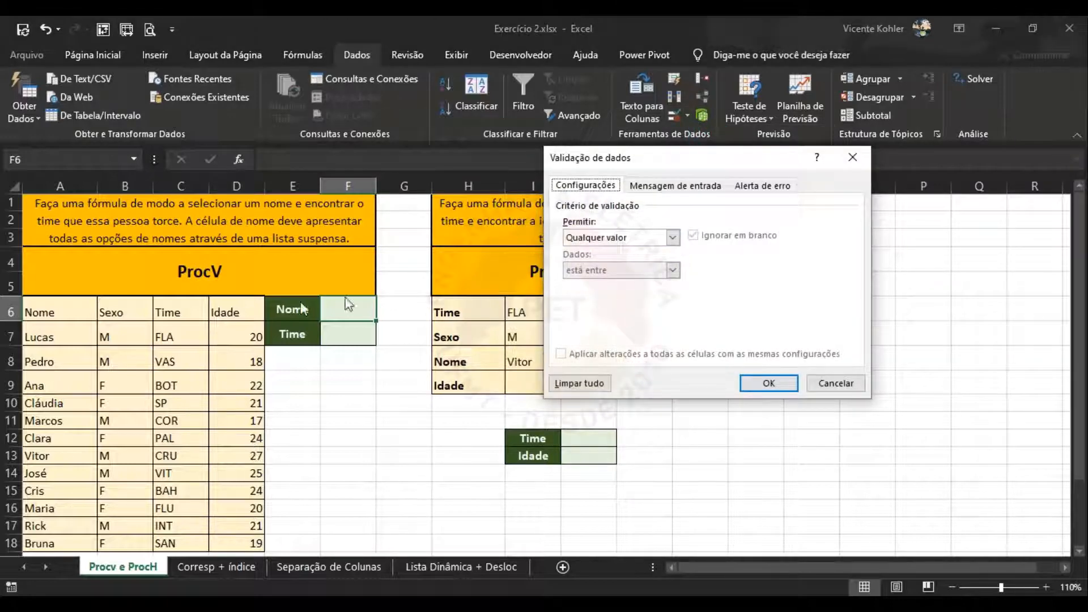
pyautogui.click(673, 238)
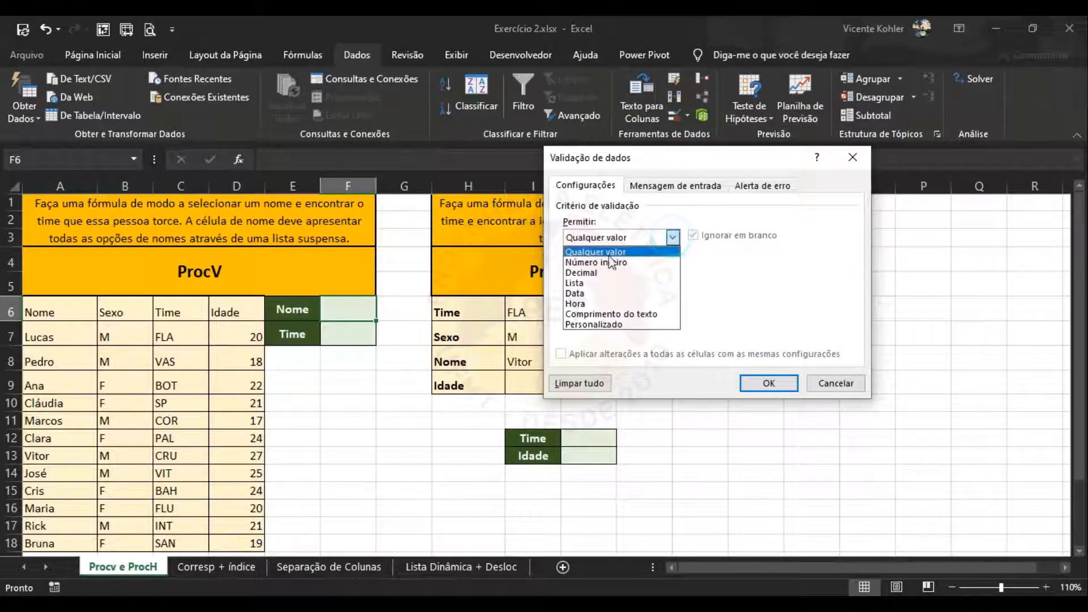
pyautogui.click(627, 283)
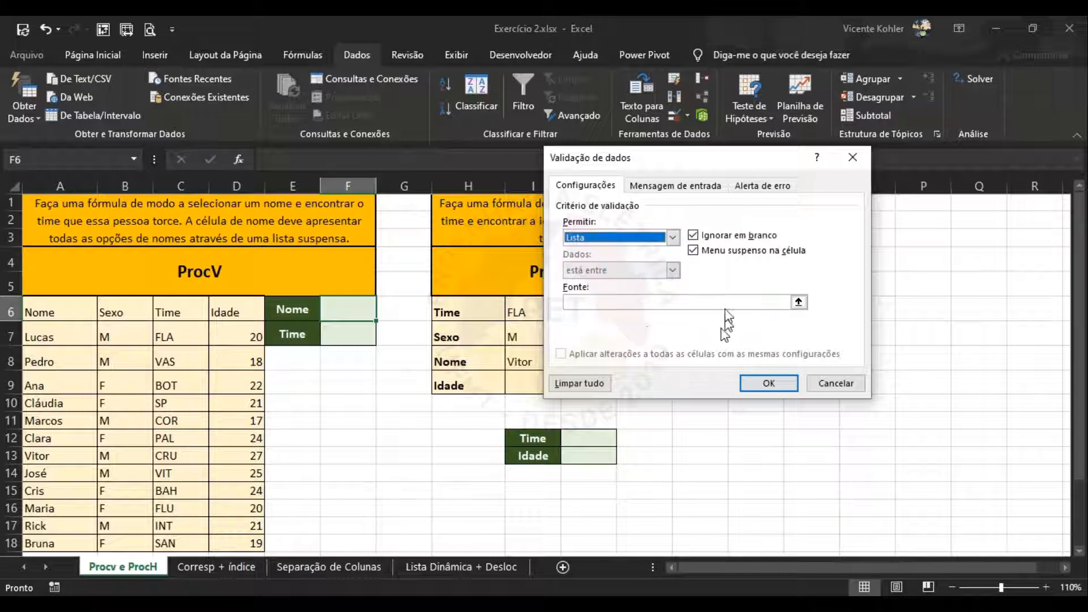
pyautogui.click(668, 301)
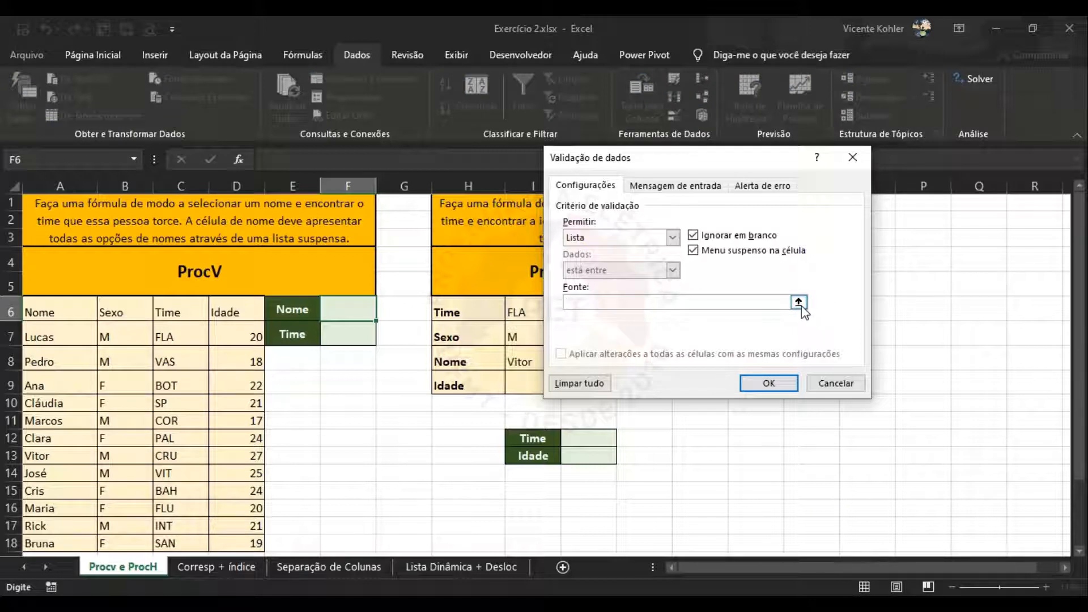
pyautogui.click(799, 302)
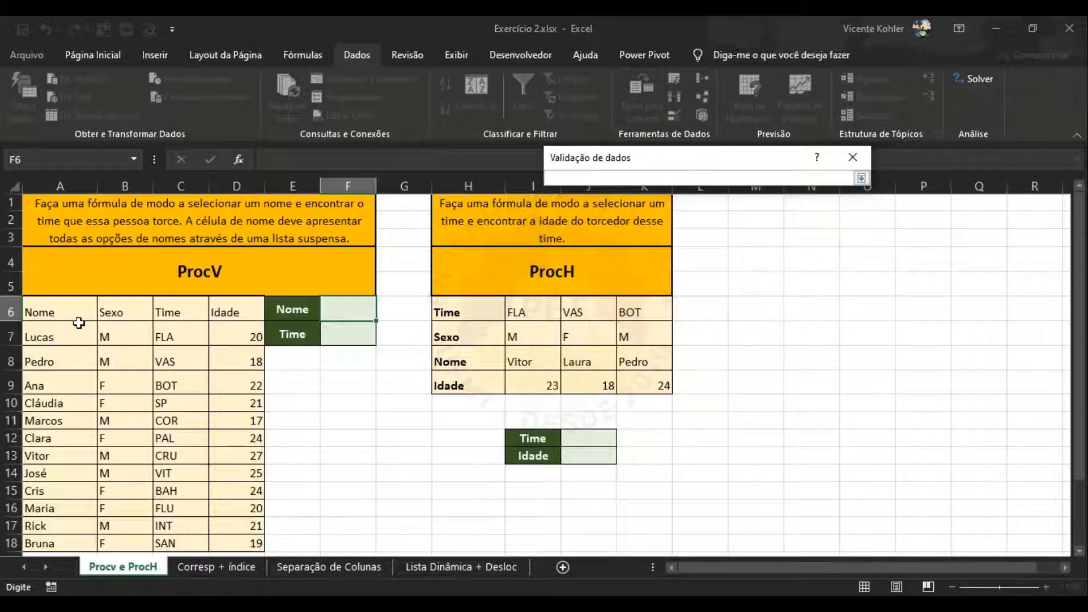
pyautogui.moveTo(57, 335); pyautogui.dragTo(73, 544)
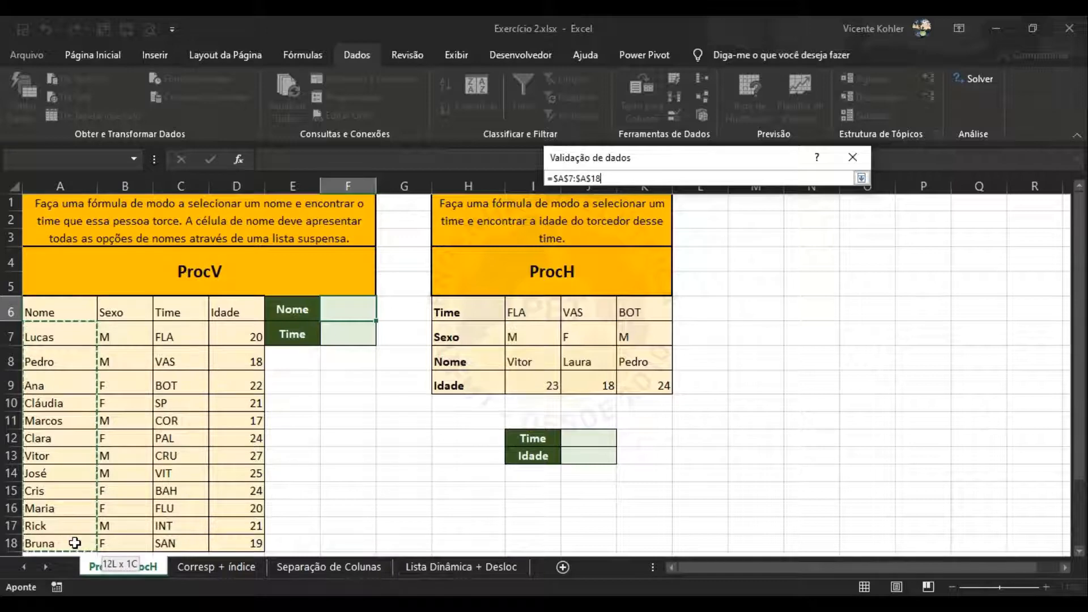
pyautogui.click(861, 179)
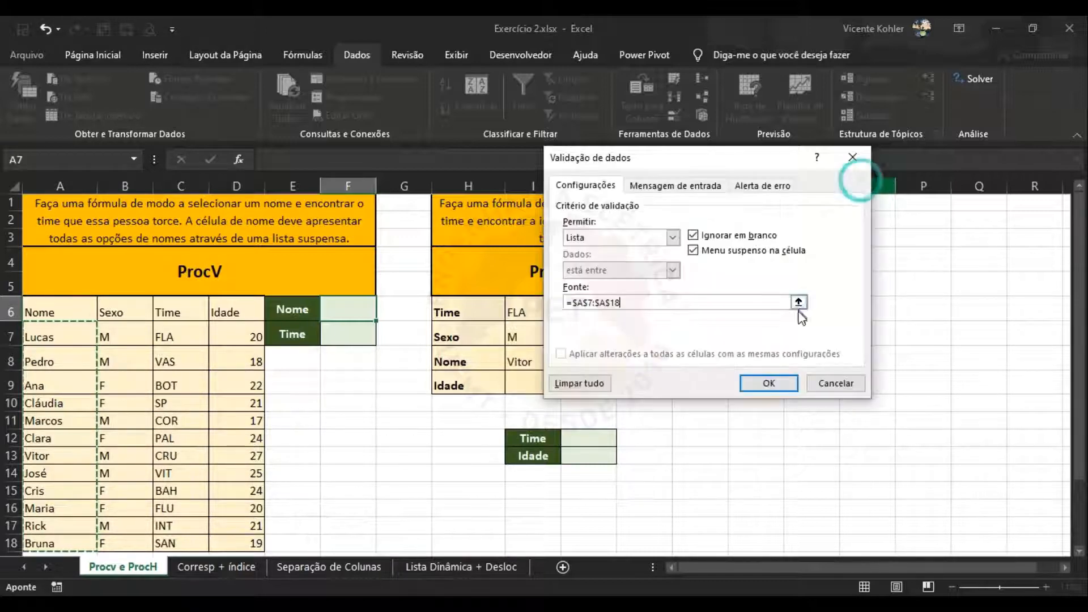
pyautogui.click(773, 380)
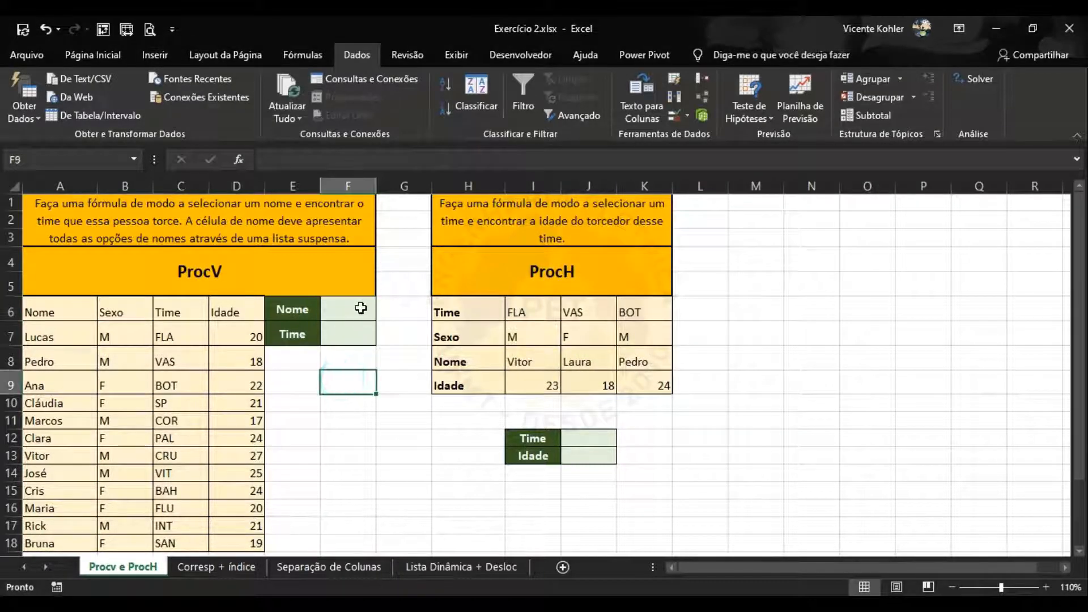
# Step: Fill F6 from its new drop-down list, choosing the name that stands in row 16 of the table
pyautogui.click(384, 313)
pyautogui.scroll(-1, 388, 352)
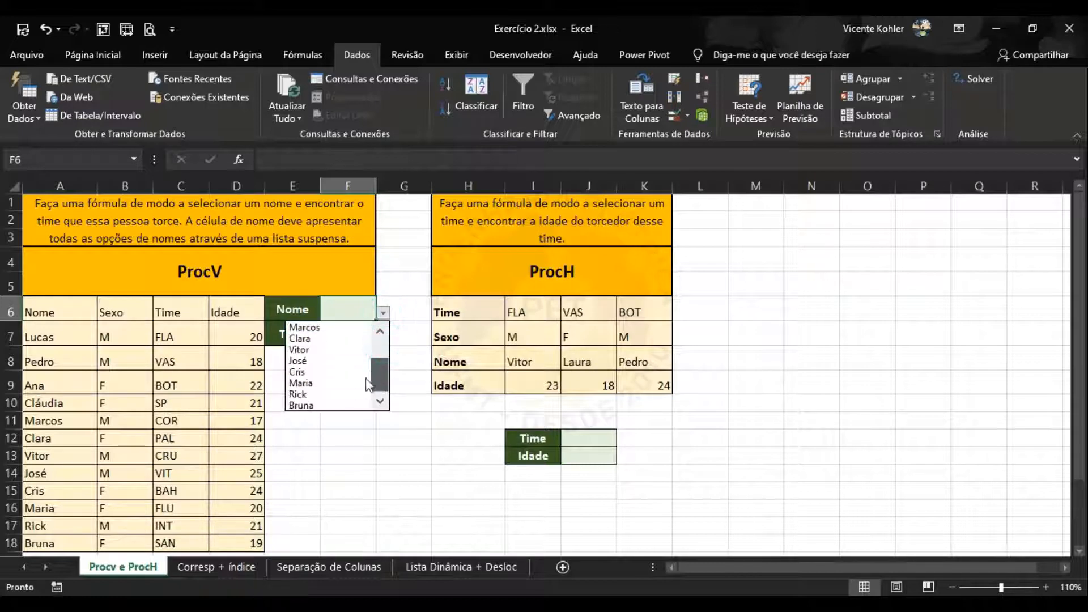
pyautogui.click(351, 369)
pyautogui.click(383, 312)
pyautogui.click(347, 383)
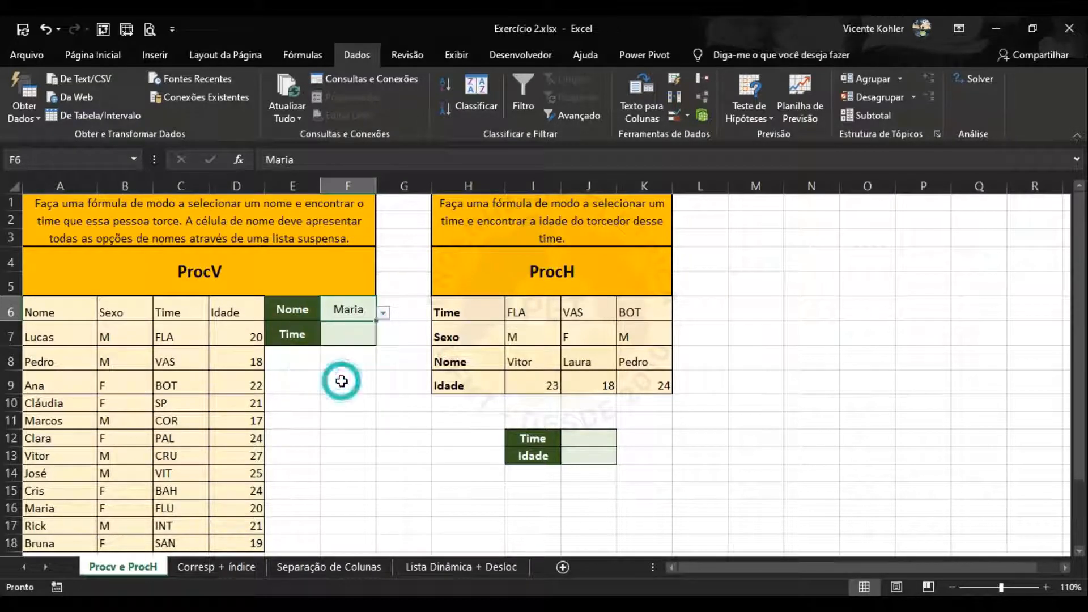
# Step: Start a PROCV formula in the Time answer cell F7 with F6 as the lookup value
pyautogui.click(358, 334)
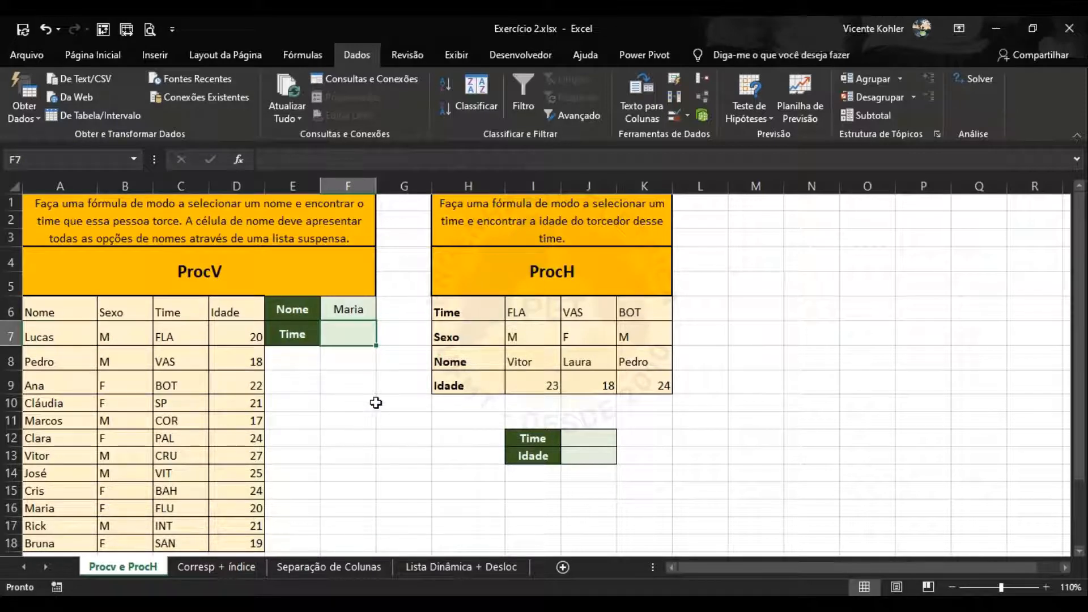
pyautogui.write('=proc')
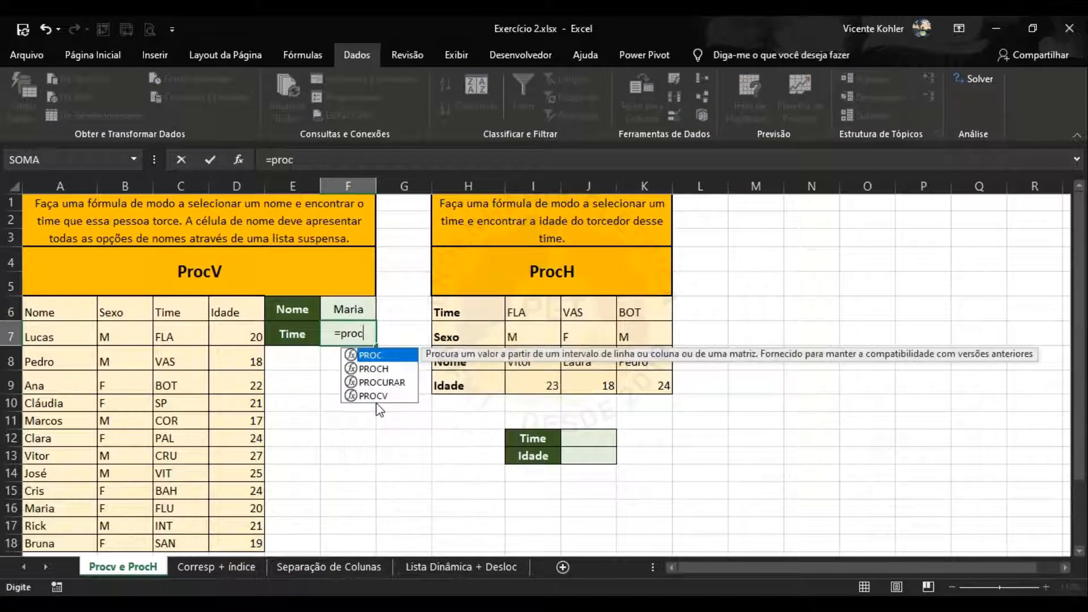
pyautogui.press('Down')
pyautogui.press('Down')
pyautogui.press('Down')
pyautogui.press('Tab')
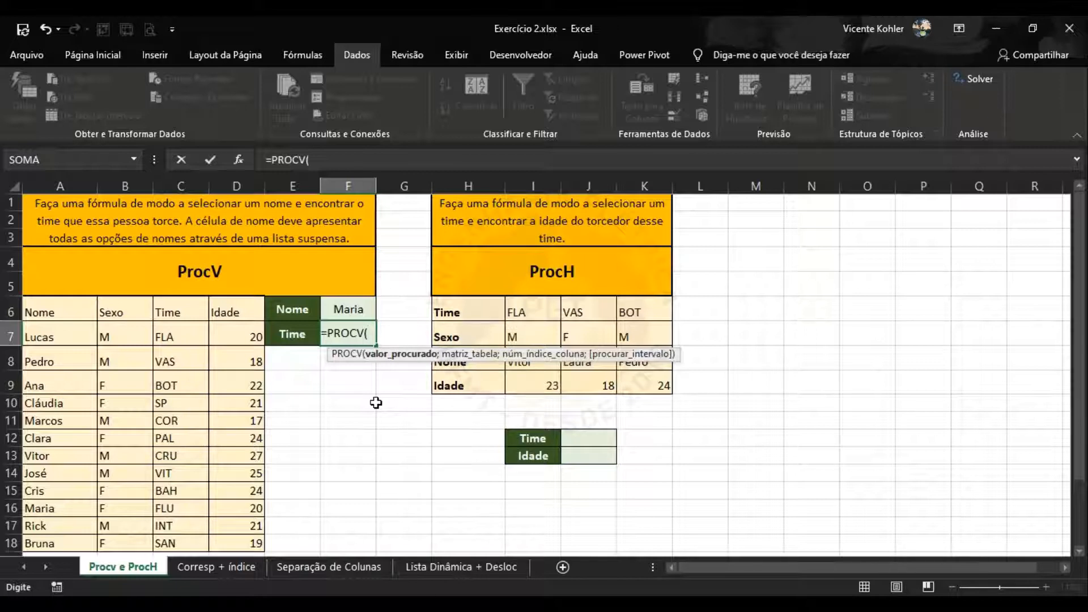
pyautogui.click(356, 308)
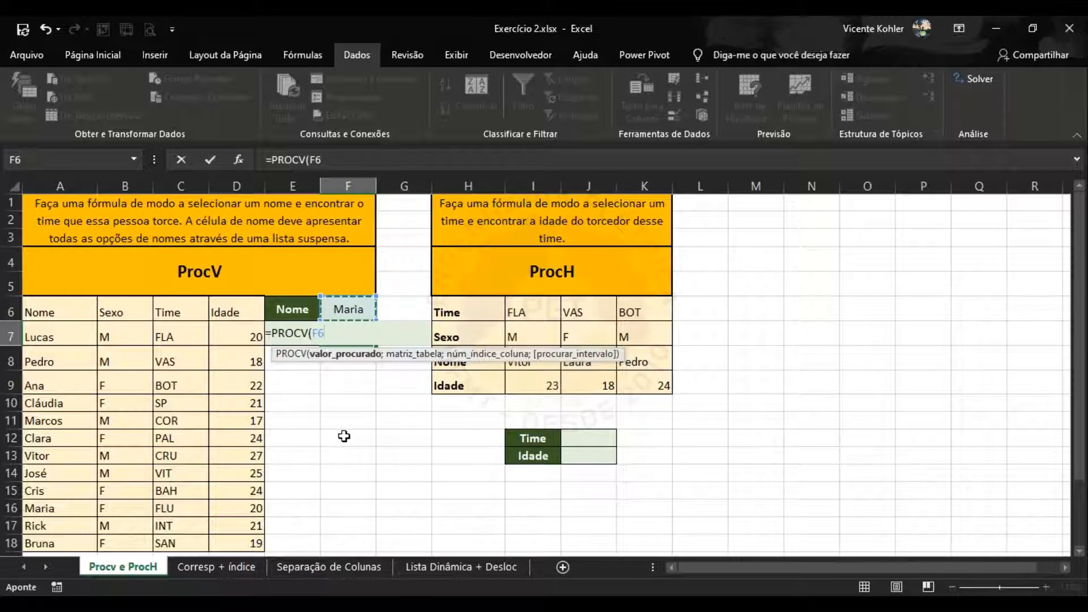
pyautogui.write(';')
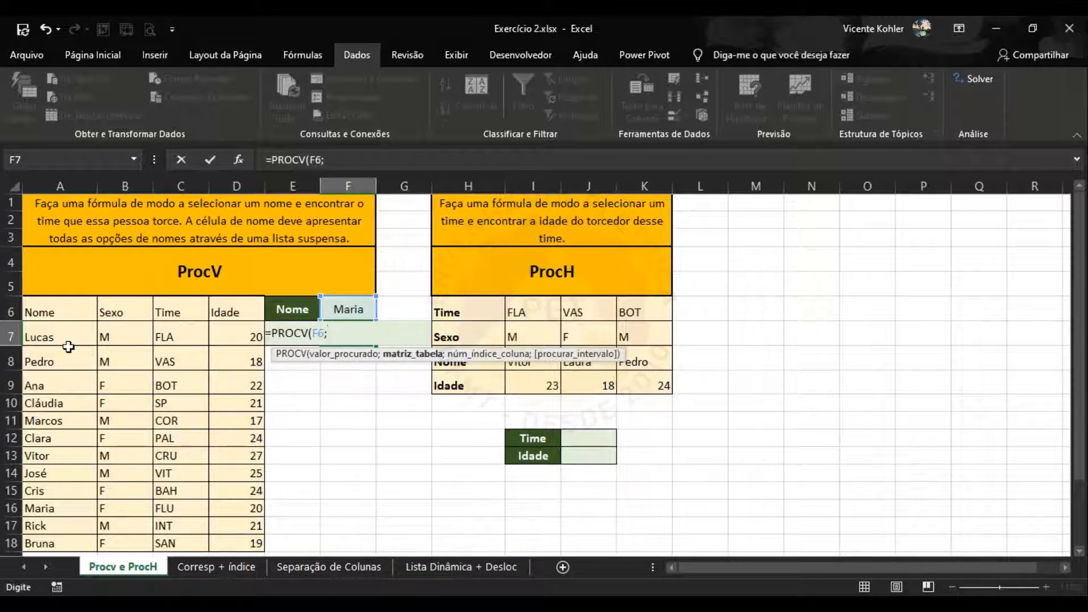
# Step: Complete the PROCV formula in F7 with table range A7:D18, column index 3 and FALSO for an exact match
pyautogui.moveTo(62, 337); pyautogui.dragTo(172, 545)
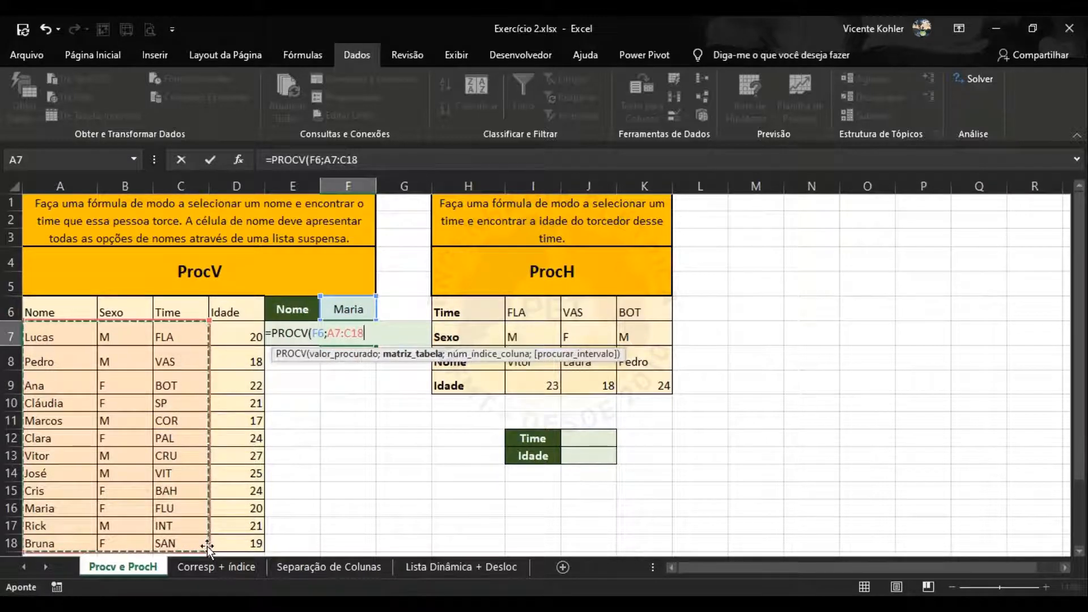
pyautogui.moveTo(208, 551); pyautogui.dragTo(262, 549)
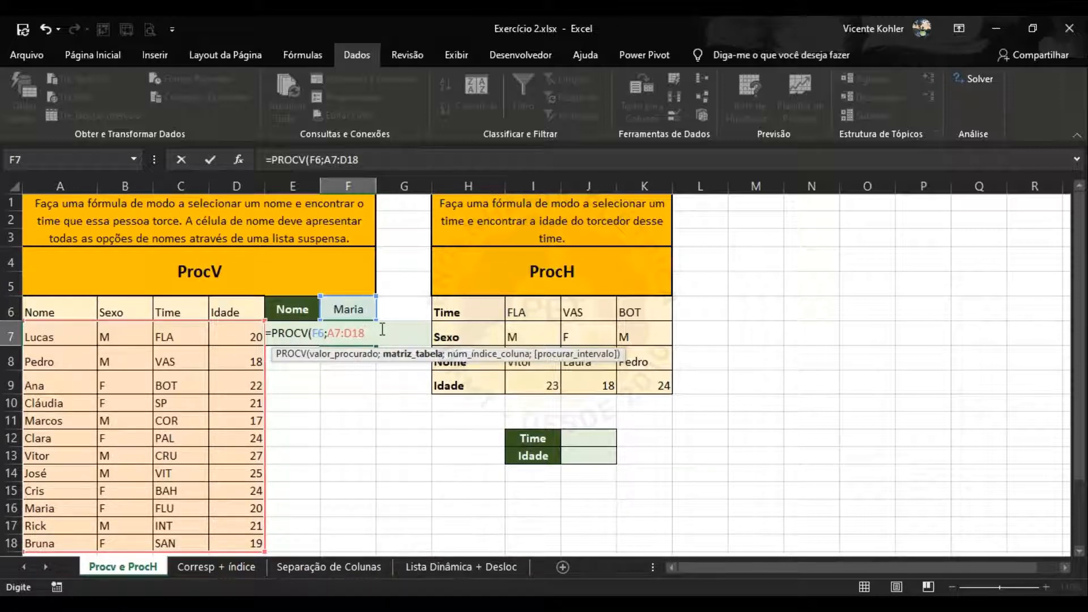
pyautogui.write(';')
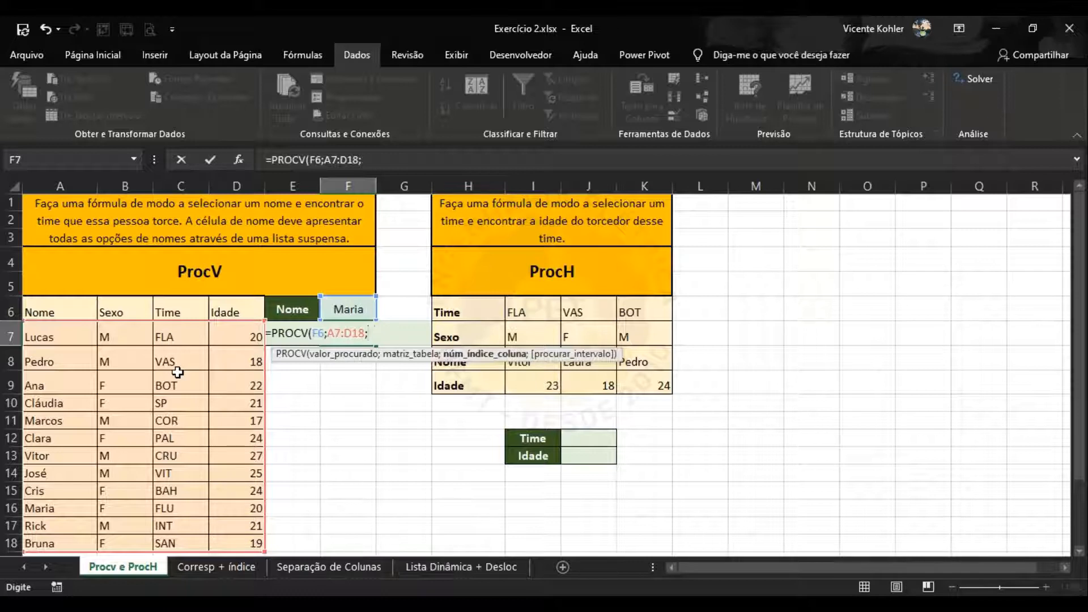
pyautogui.write('3;')
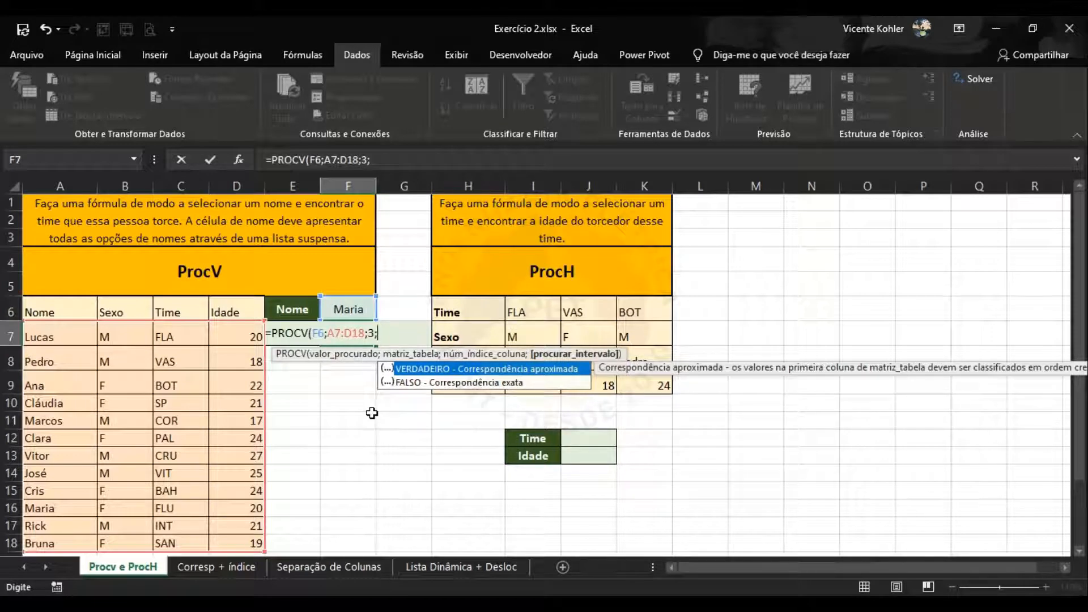
pyautogui.press('Down')
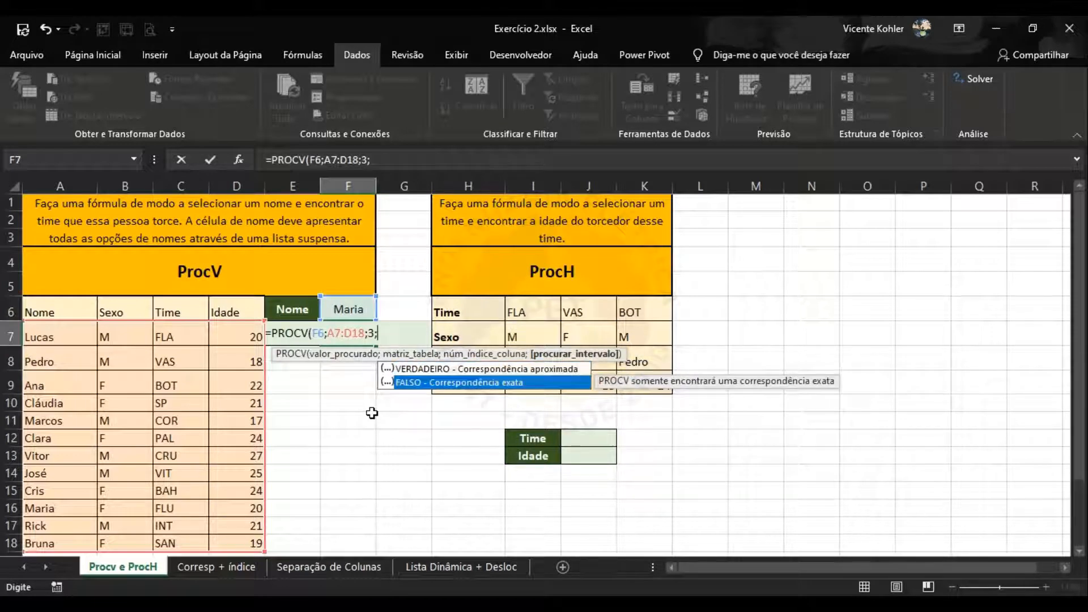
pyautogui.press('Tab')
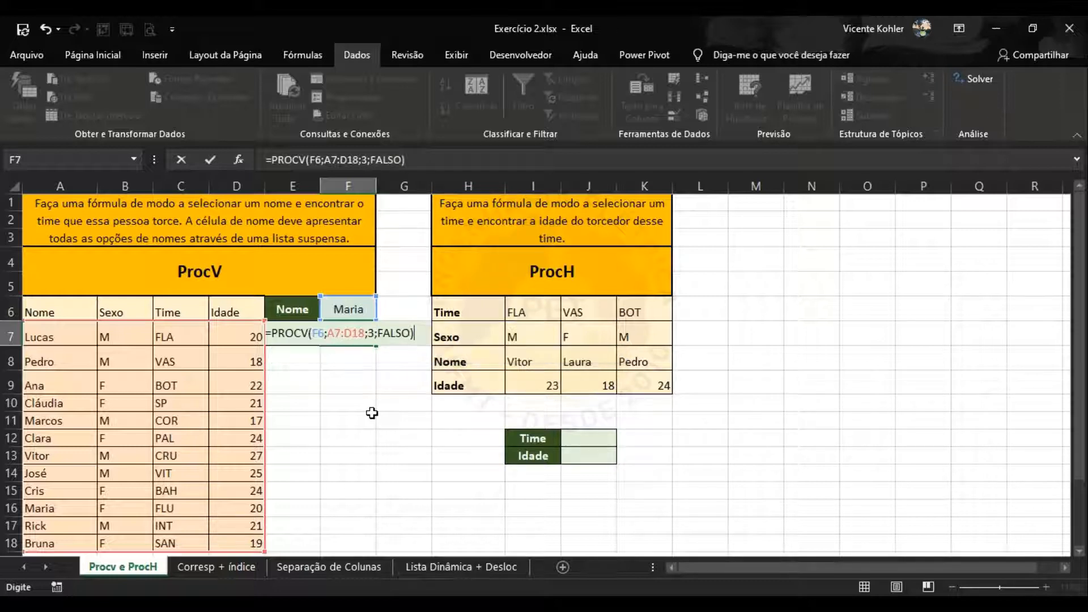
pyautogui.press('Return')
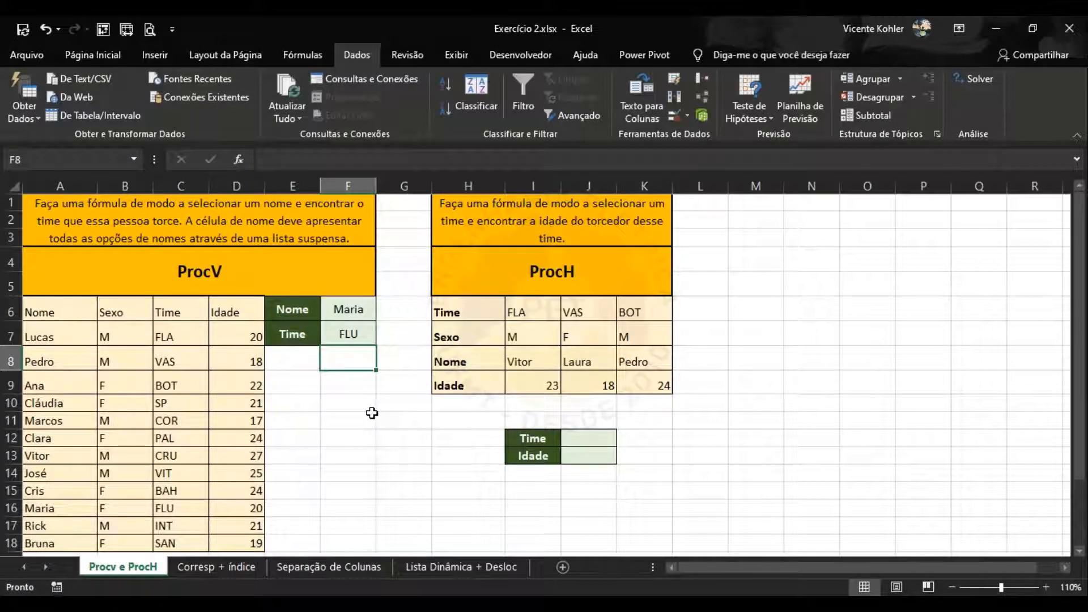
# Step: Compare the name in F6 with its entry in row 16, and check the table's Idade and Time column headers
pyautogui.click(364, 309)
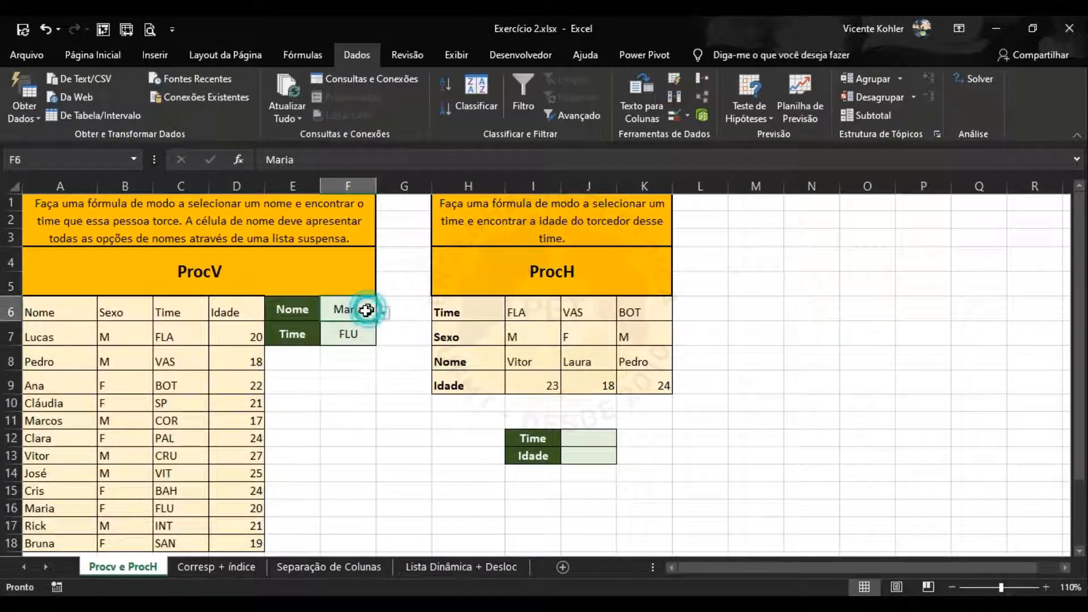
pyautogui.click(66, 503)
pyautogui.click(352, 311)
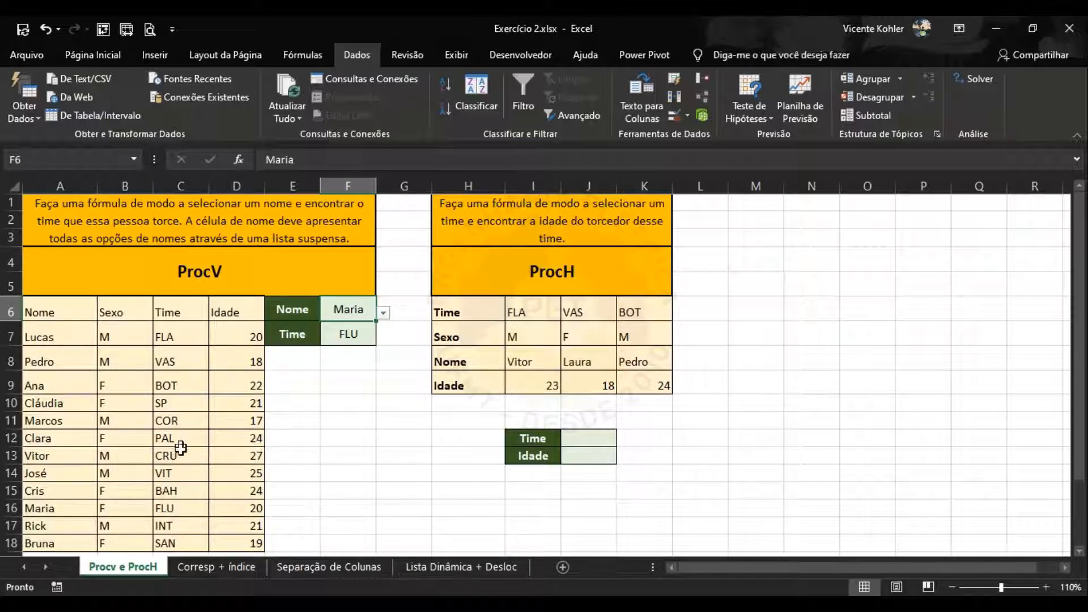
pyautogui.click(66, 512)
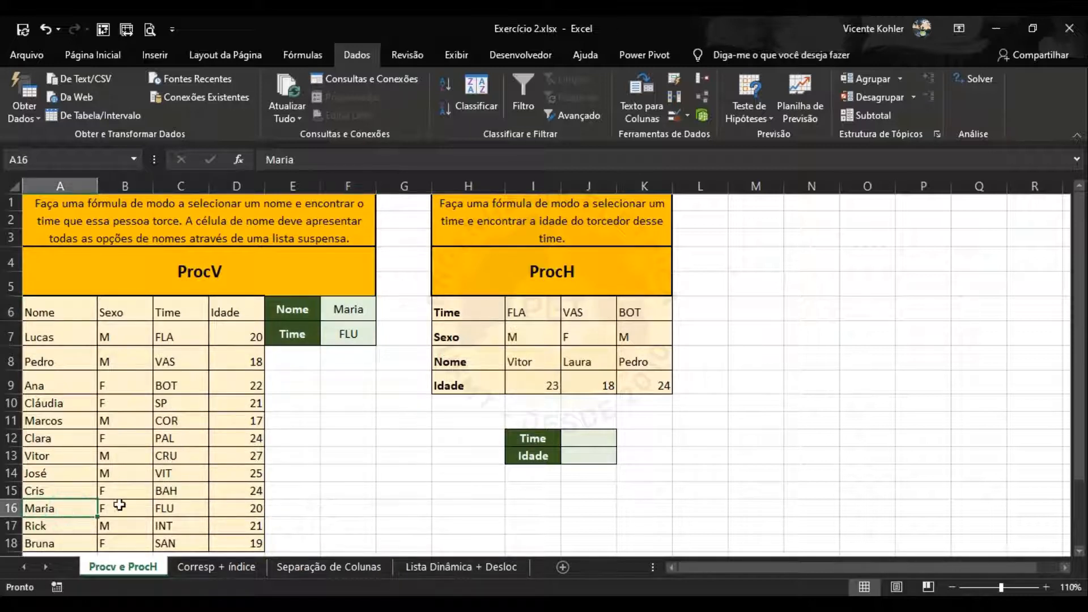
pyautogui.click(242, 313)
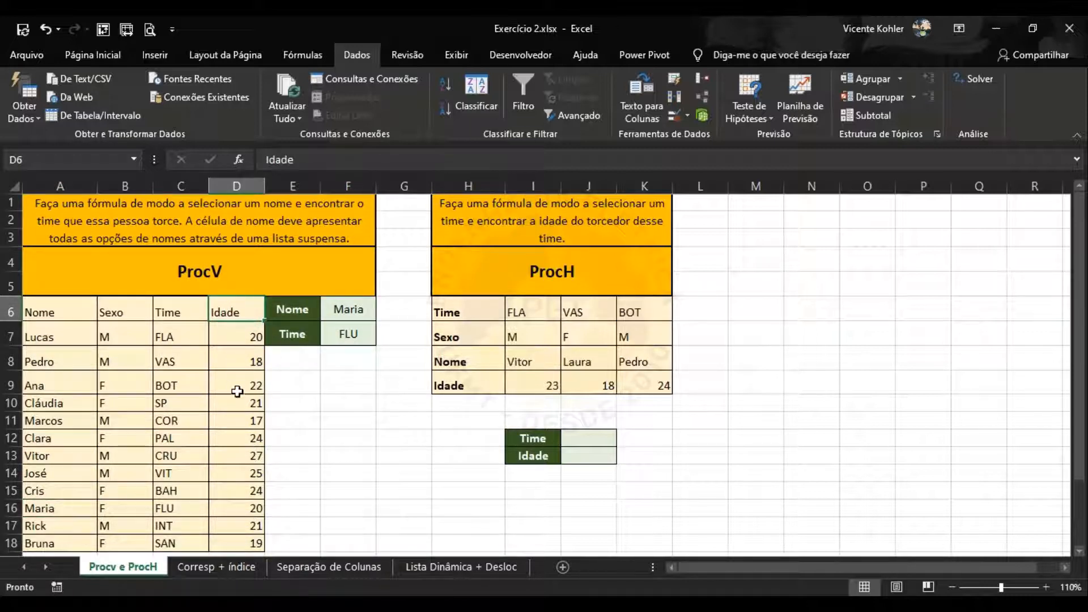
pyautogui.click(180, 312)
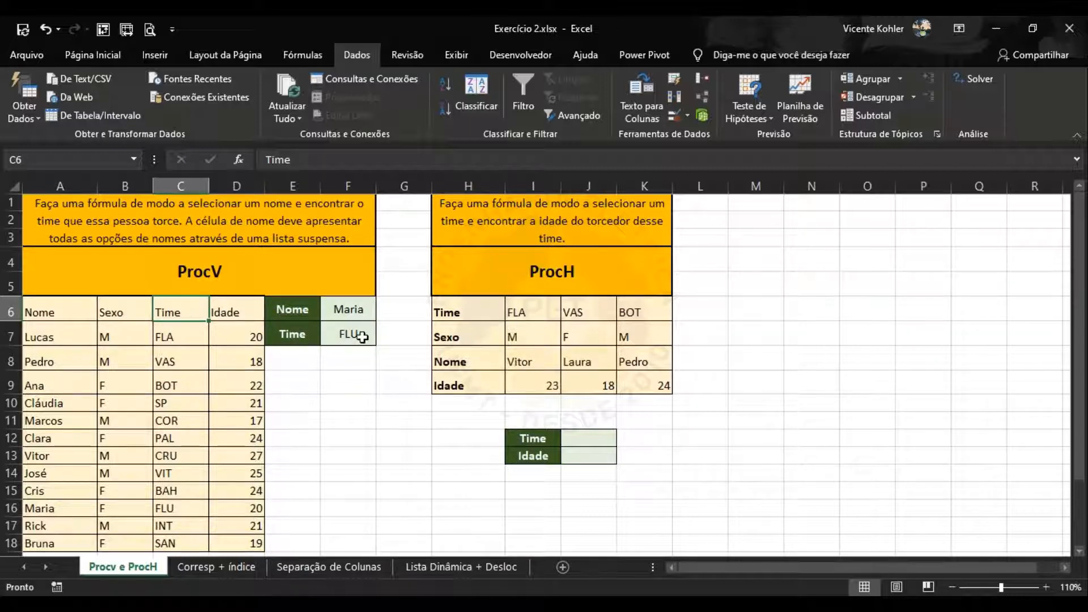
# Step: Test the lookup by choosing the row 13 name and then the row 12 name in F6, and check row 12's team
pyautogui.click(349, 307)
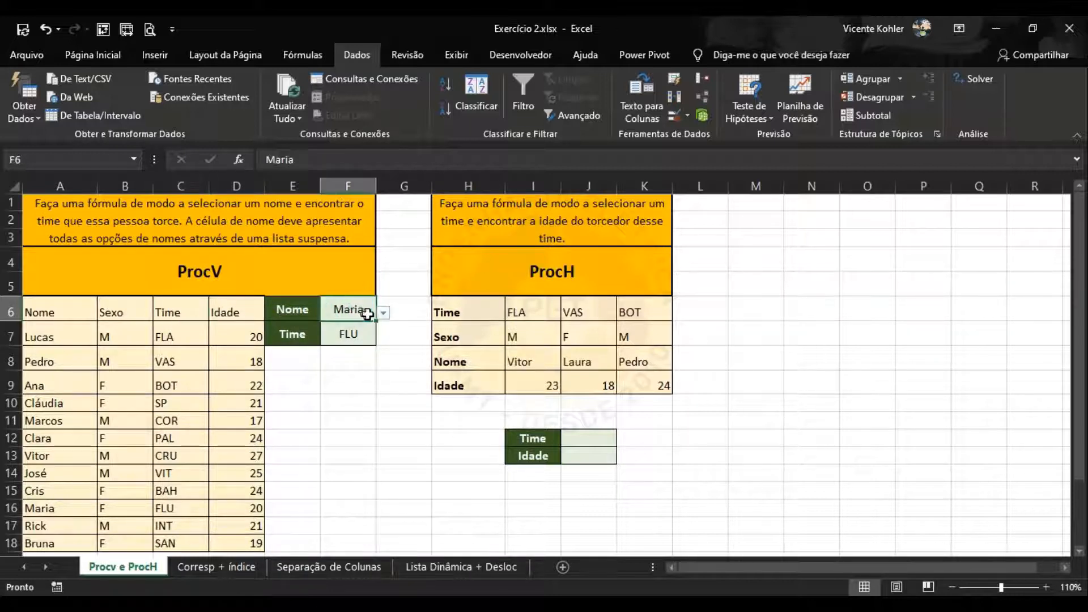
pyautogui.click(382, 314)
pyautogui.click(340, 344)
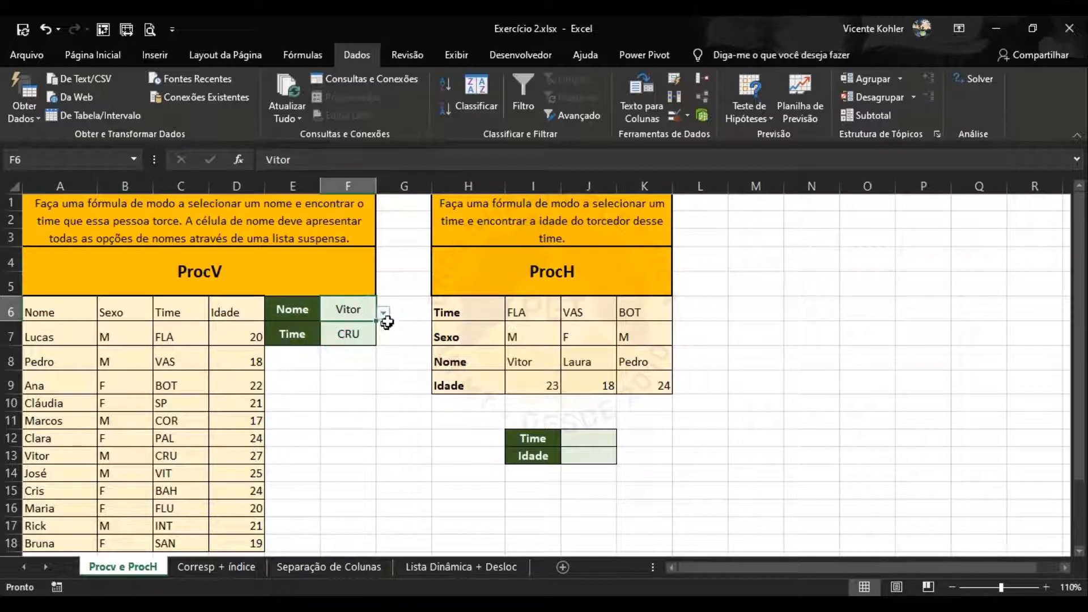
pyautogui.click(384, 313)
pyautogui.click(343, 335)
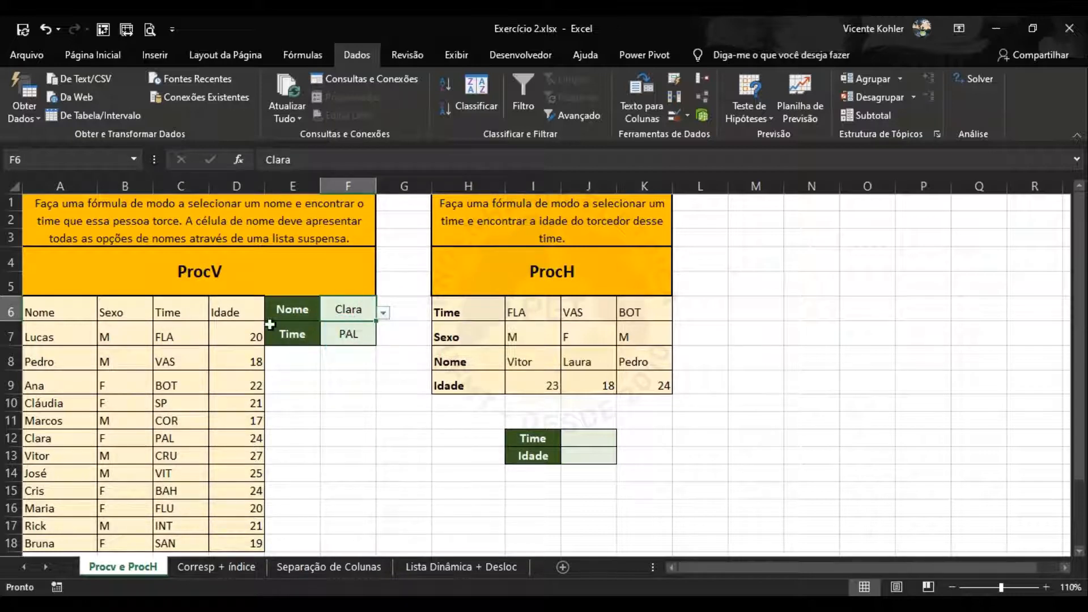
pyautogui.click(56, 438)
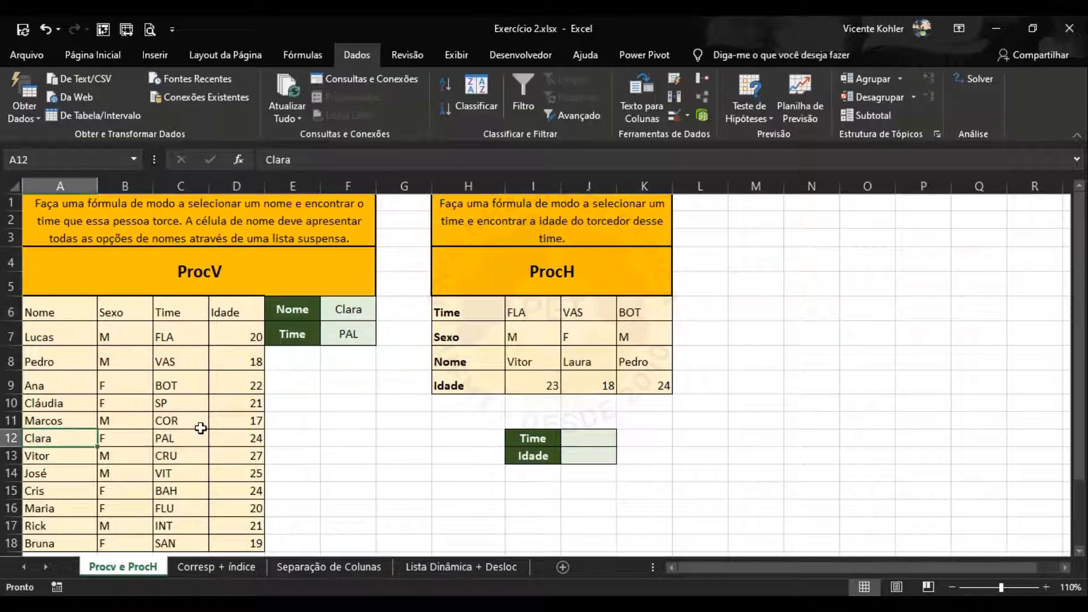
pyautogui.click(181, 438)
# Step: Set F6 back to the name from row 16 of the table using its drop-down list
pyautogui.click(348, 308)
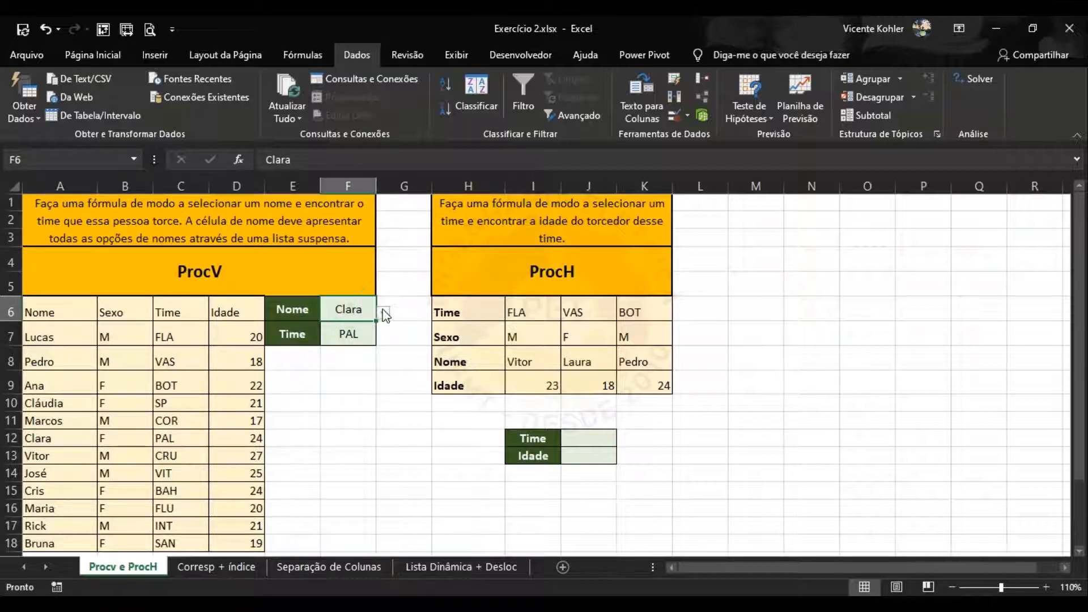
pyautogui.click(384, 312)
pyautogui.click(335, 383)
pyautogui.click(348, 389)
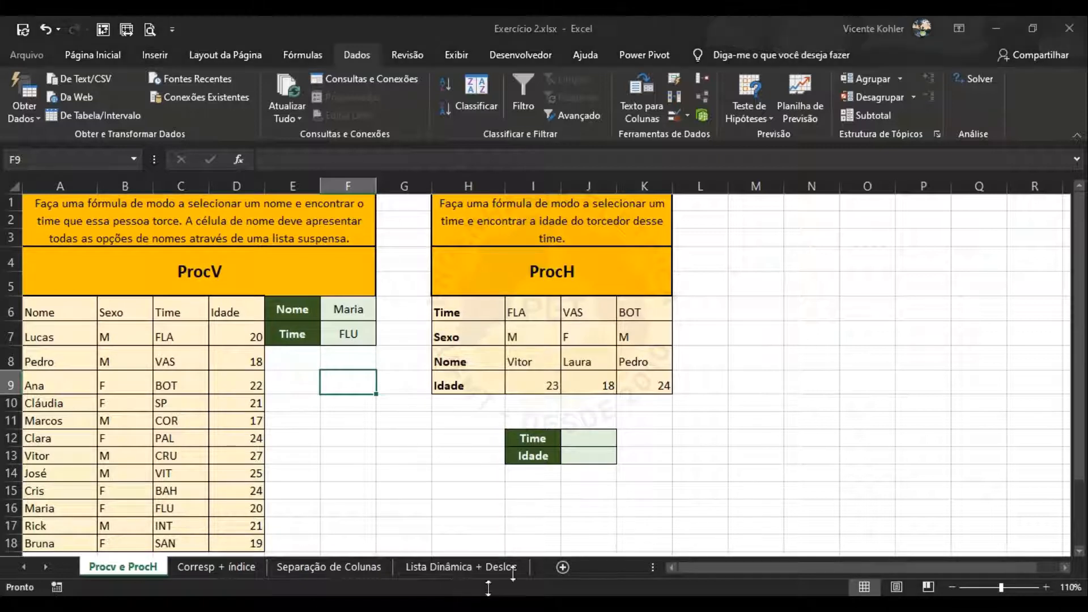
# Step: Switch to the Google Meet call, admit the waiting participant and check the chat messages
pyautogui.click(400, 540)
pyautogui.click(722, 192)
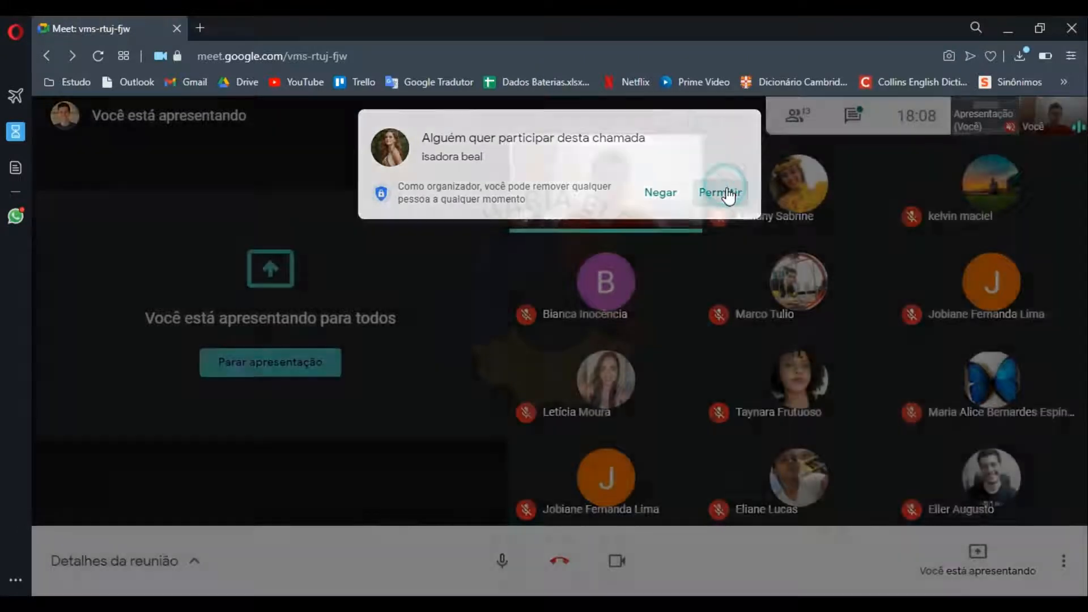
pyautogui.click(852, 115)
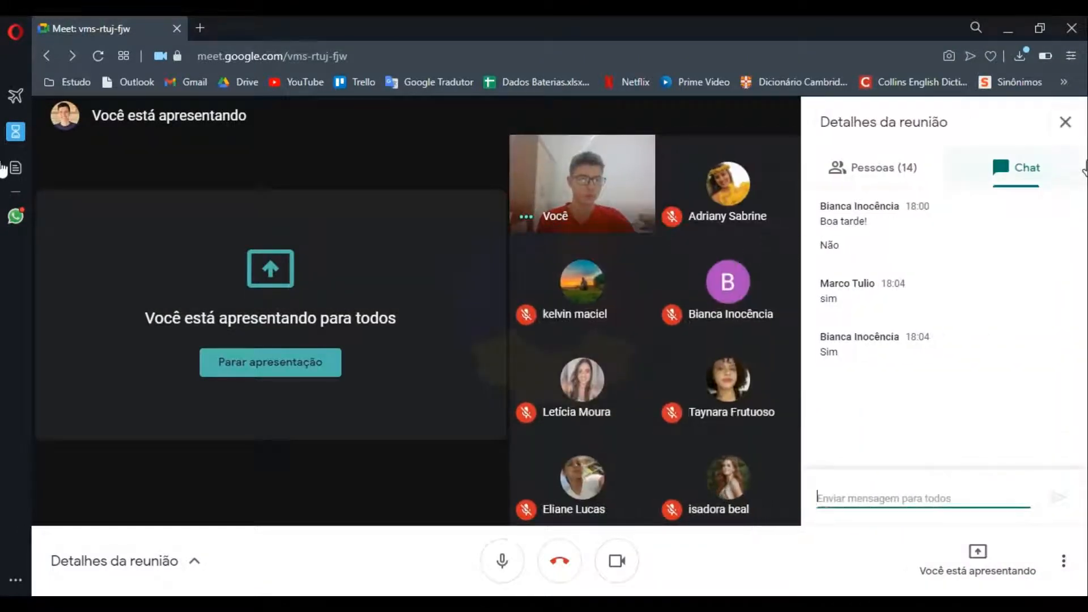
pyautogui.click(1064, 126)
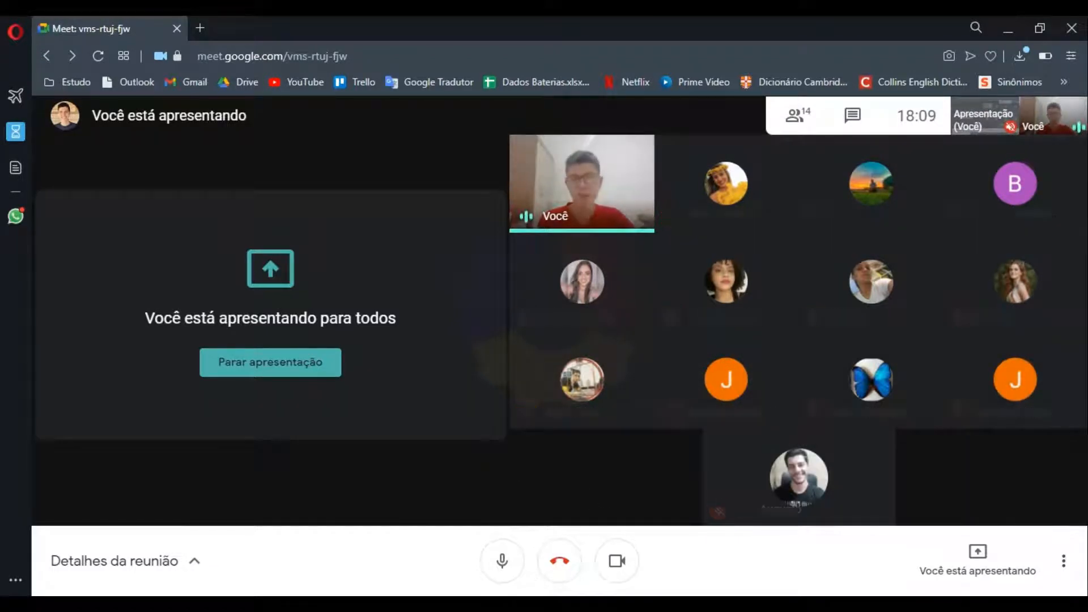
# Step: Return to the Excel workbook and select the Time answer cell J12 of the ProcH exercise
pyautogui.moveTo(565, 605)
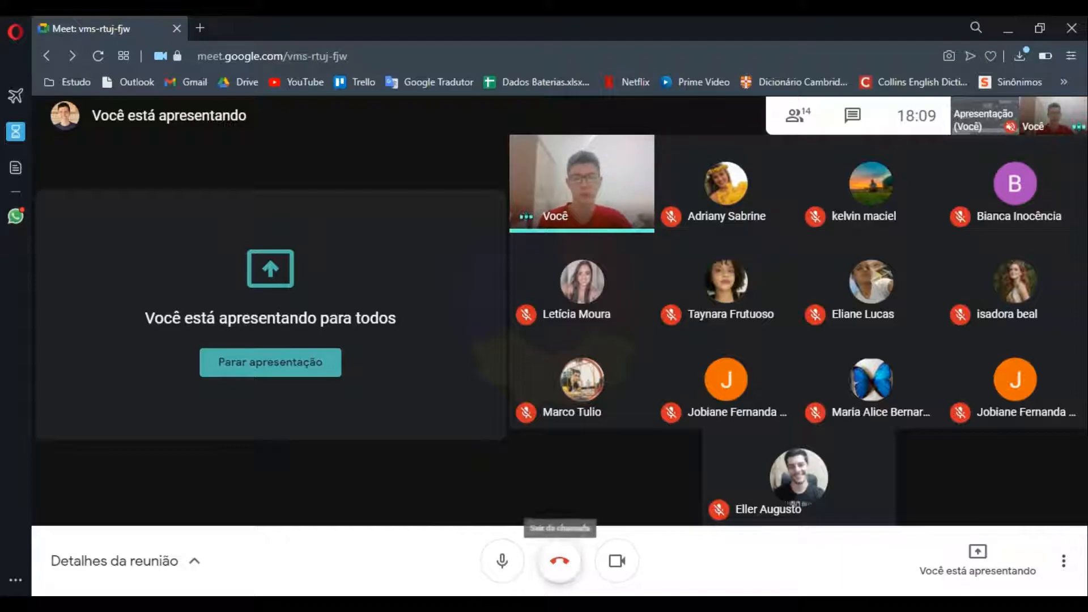
pyautogui.click(566, 605)
pyautogui.click(400, 454)
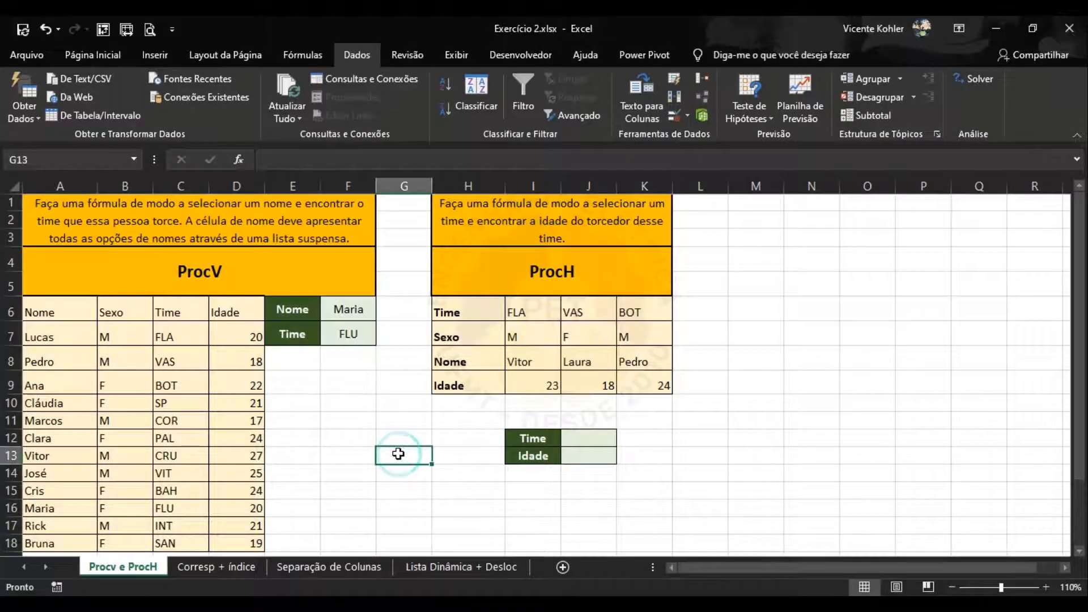
pyautogui.click(586, 441)
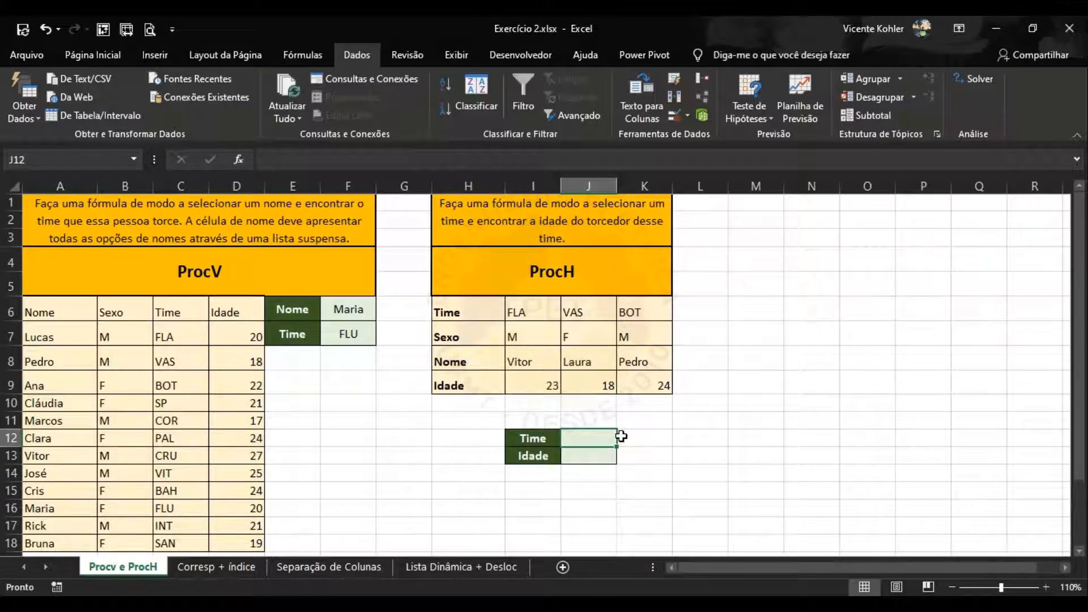
# Step: Examine how the Nome column of the ProcV table is laid out vertically, in contrast to the ProcH exercise
pyautogui.click(77, 349)
pyautogui.click(69, 323)
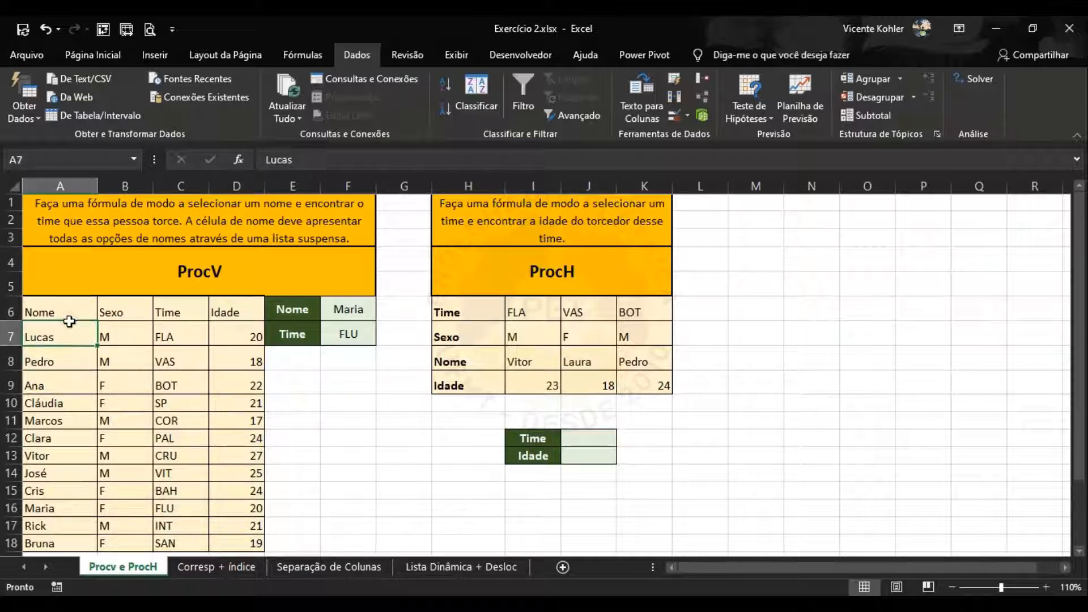
pyautogui.moveTo(65, 337); pyautogui.dragTo(62, 358)
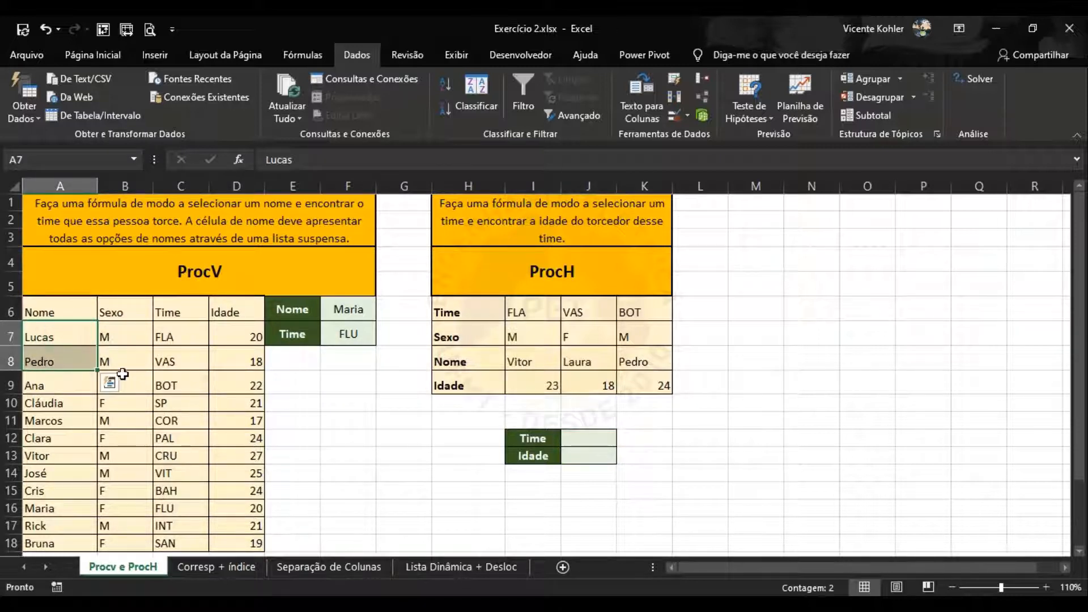
pyautogui.click(42, 388)
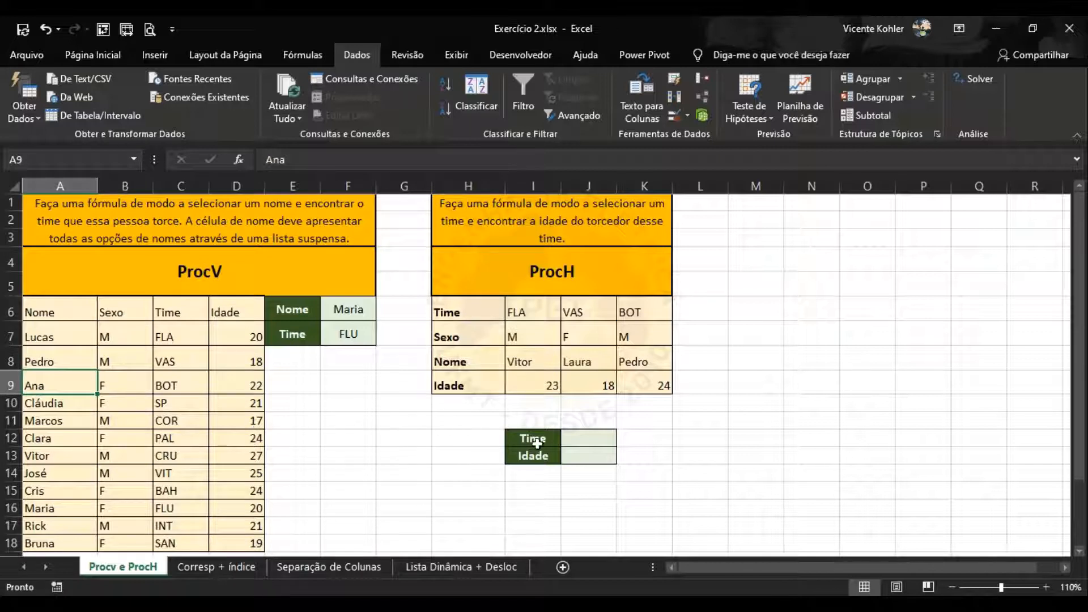
pyautogui.click(581, 440)
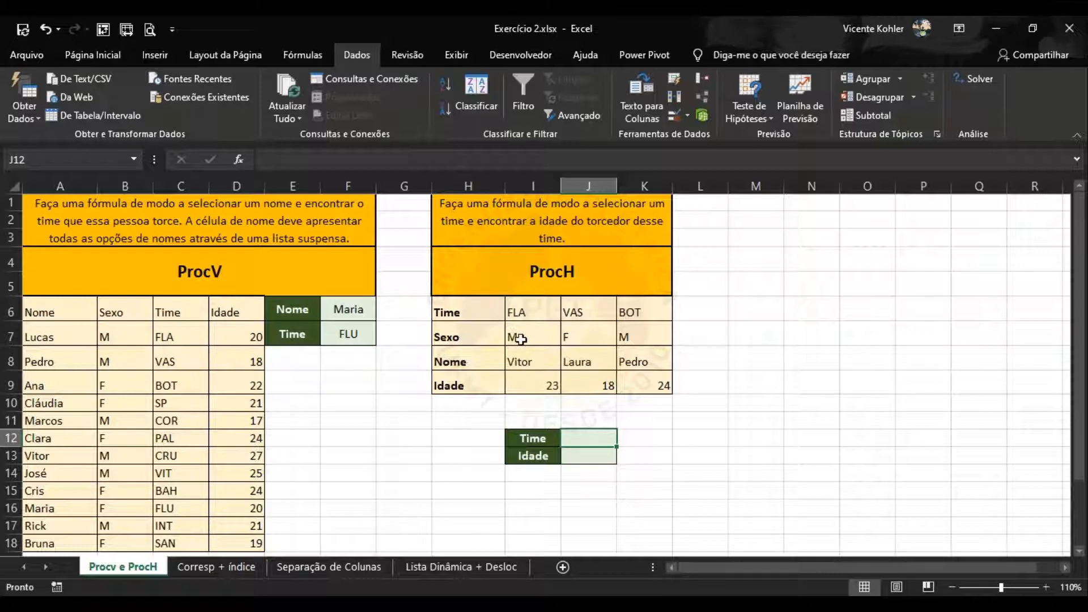
pyautogui.click(60, 308)
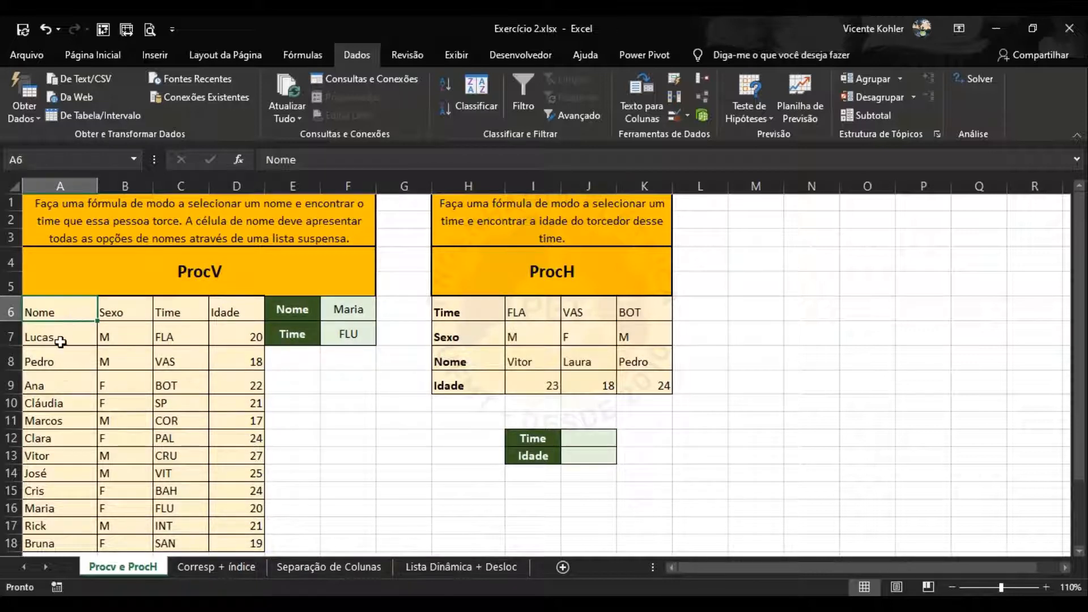
pyautogui.moveTo(61, 340); pyautogui.dragTo(80, 525)
pyautogui.click(379, 417)
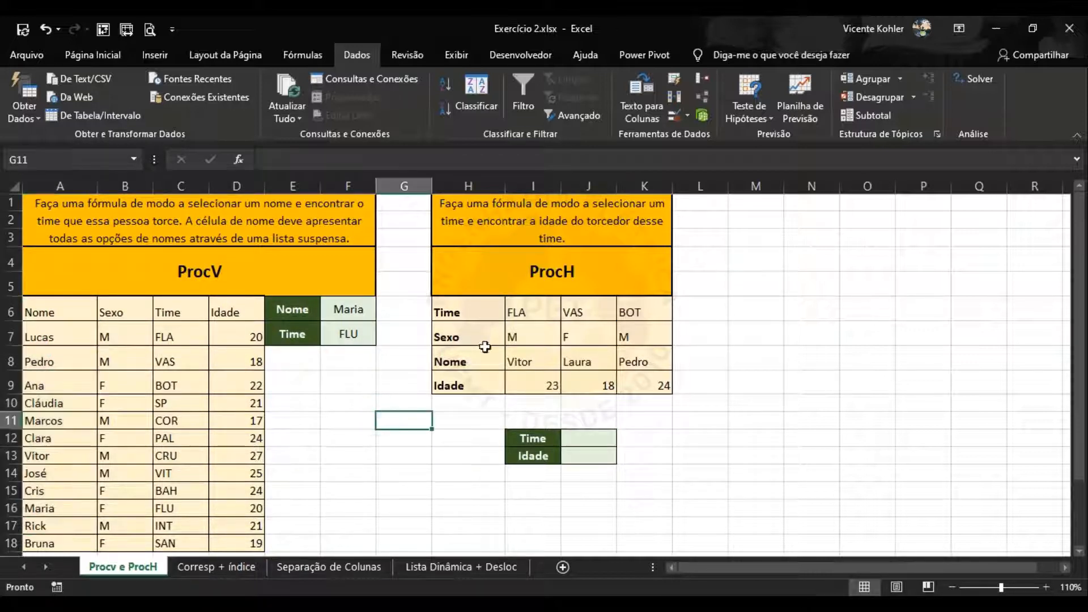
# Step: Compare the horizontal Nome and Time rows of the ProcH table with the vertical Sexo and Nome columns of the ProcV table
pyautogui.click(462, 360)
pyautogui.moveTo(530, 361); pyautogui.dragTo(633, 356)
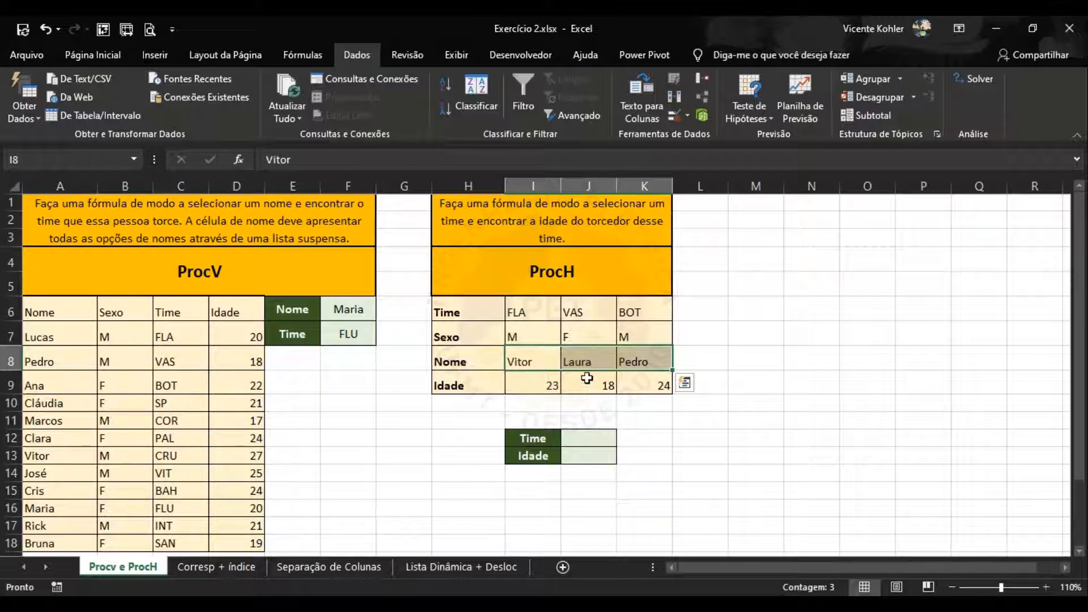
pyautogui.click(598, 439)
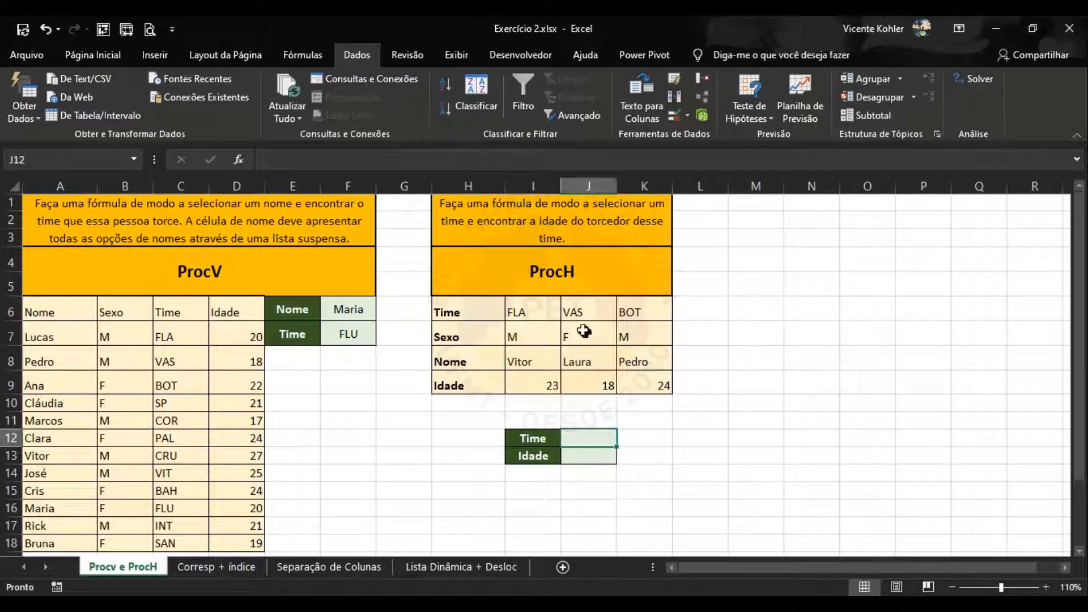
pyautogui.moveTo(530, 311); pyautogui.dragTo(659, 311)
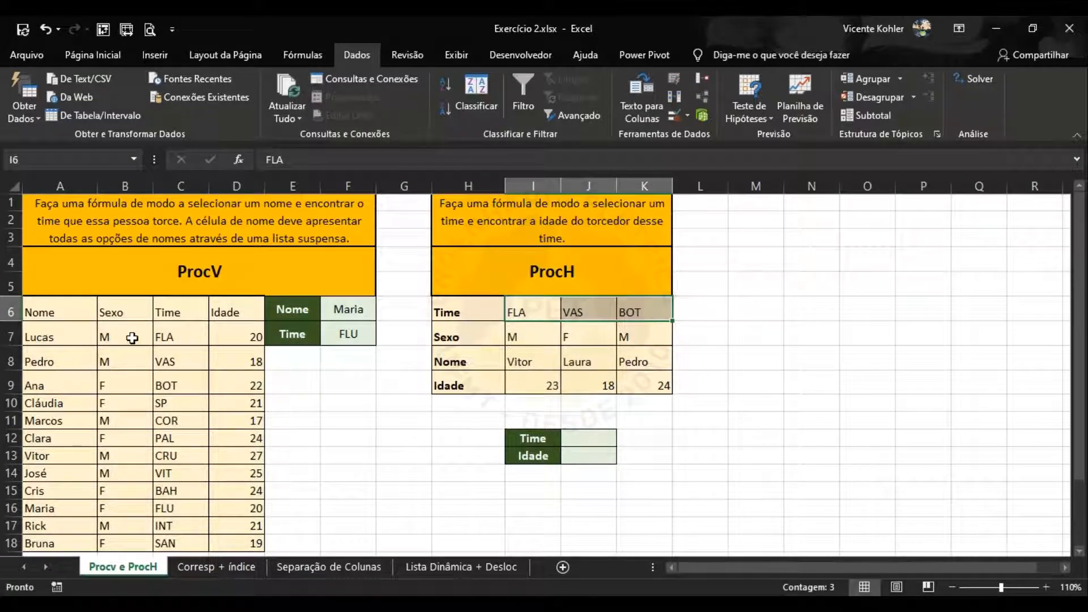
pyautogui.moveTo(132, 337); pyautogui.dragTo(140, 509)
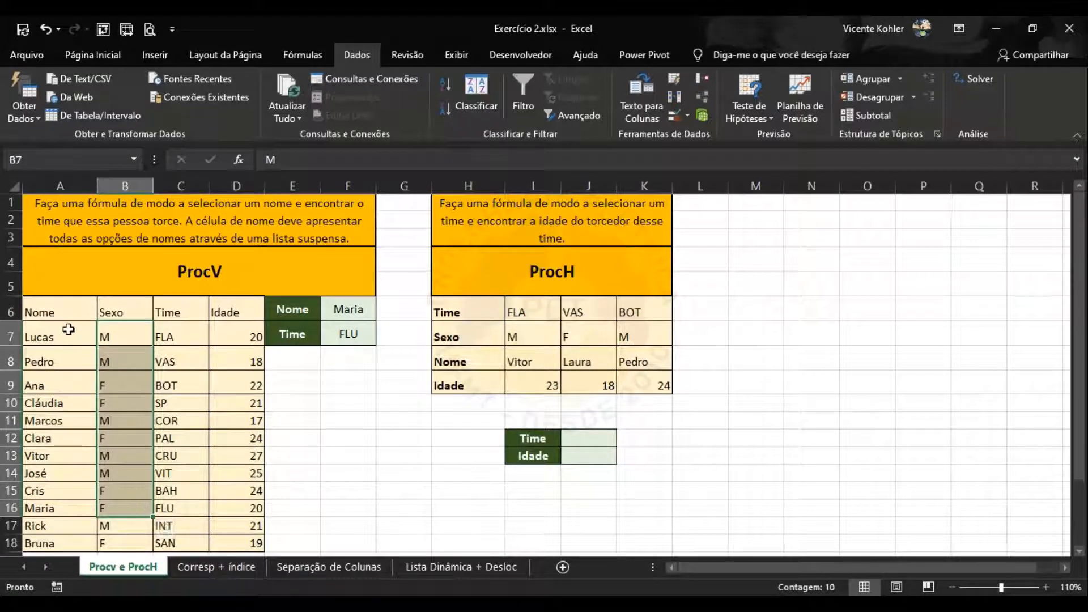
pyautogui.moveTo(74, 336); pyautogui.dragTo(83, 524)
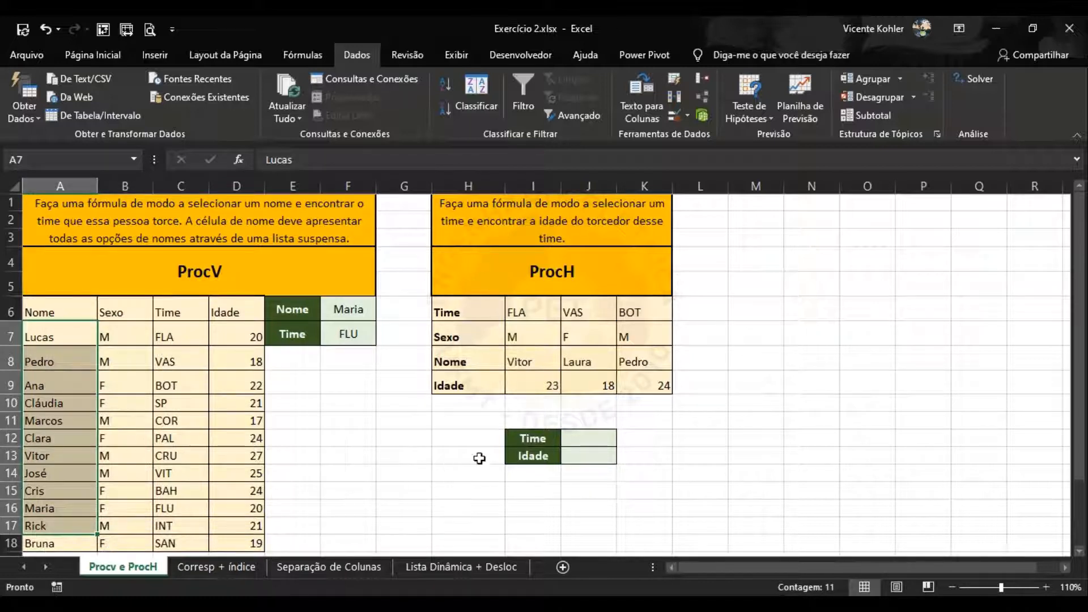
# Step: Start a data validation rule for the ProcH Time answer cell J12 that allows only Lista entries
pyautogui.click(593, 441)
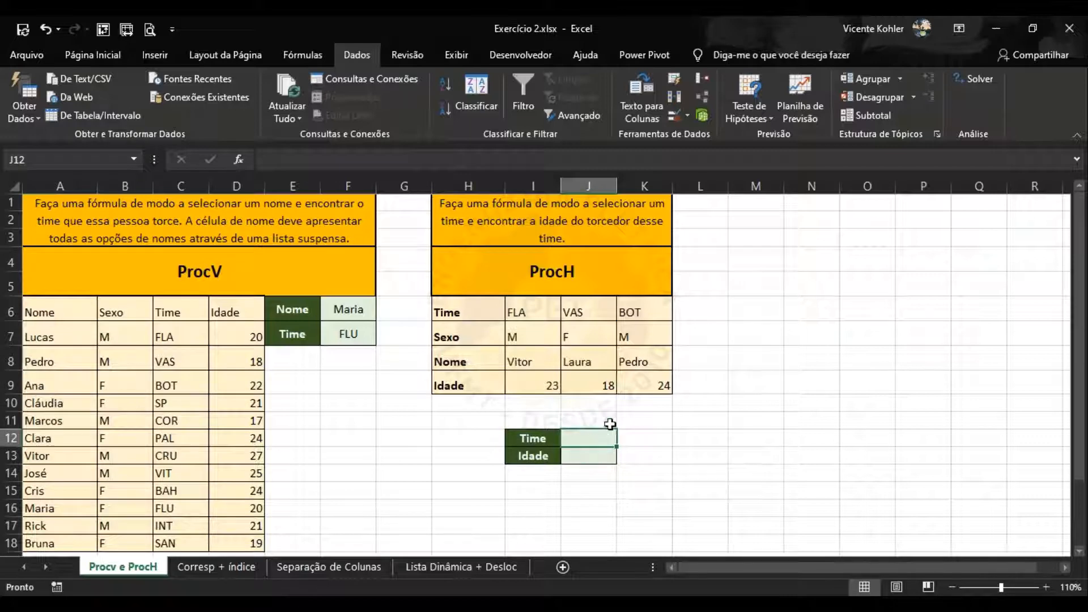
pyautogui.click(689, 117)
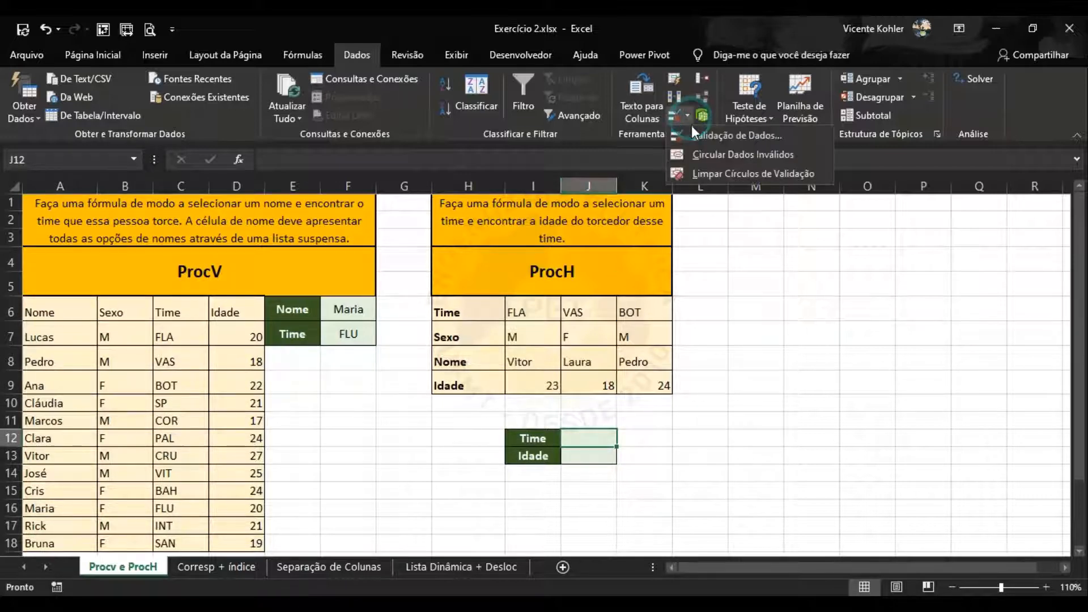
pyautogui.click(701, 138)
pyautogui.moveTo(706, 160); pyautogui.dragTo(845, 147)
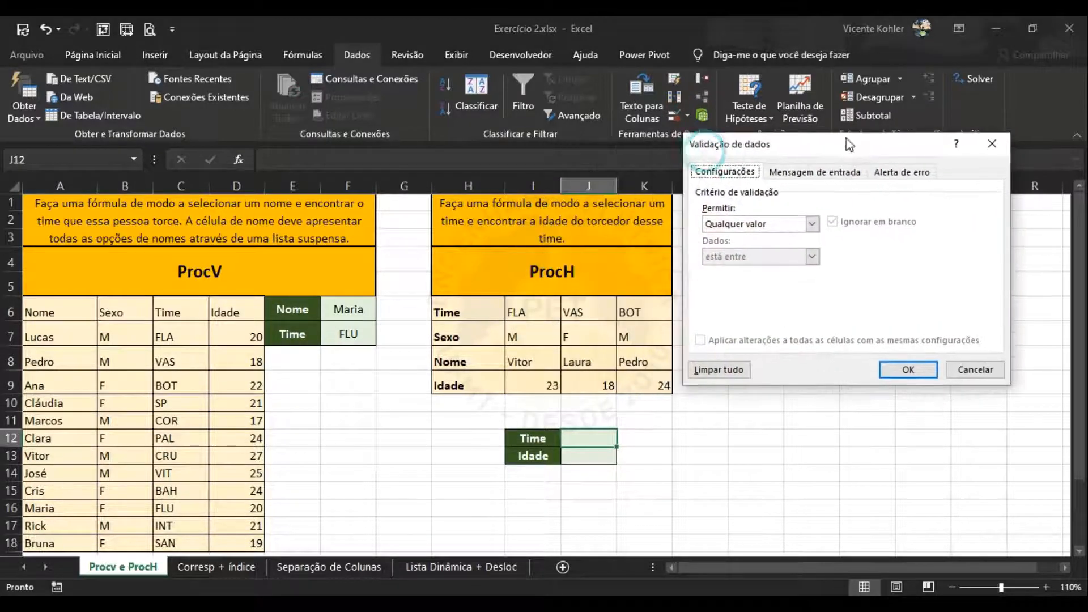
pyautogui.click(812, 224)
pyautogui.click(769, 270)
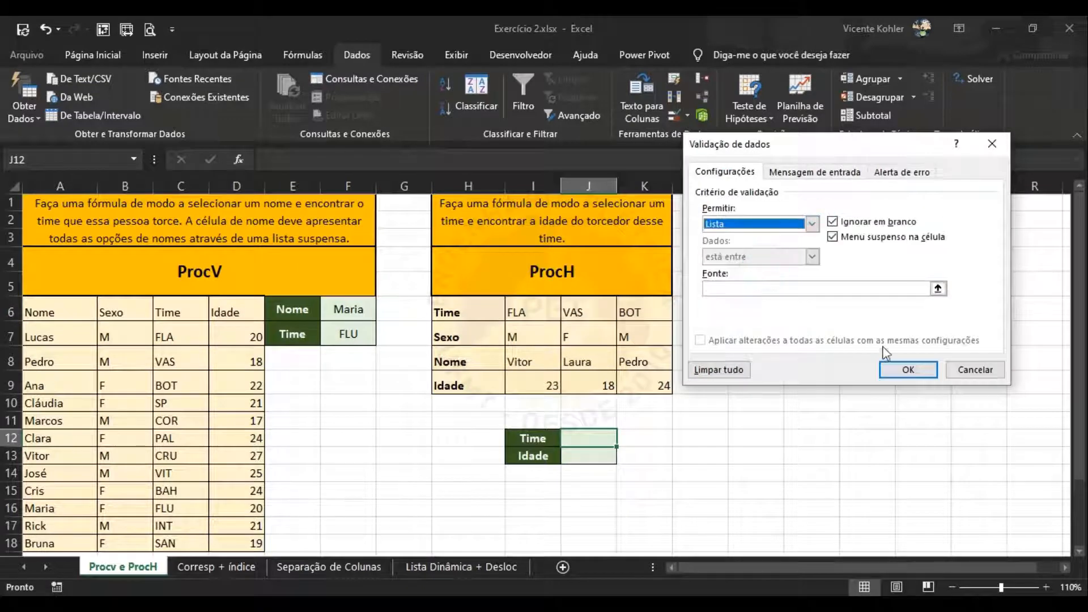
# Step: Use the team names in I6:K6 as the list source for J12 and pick VAS from the resulting dropdown
pyautogui.click(938, 289)
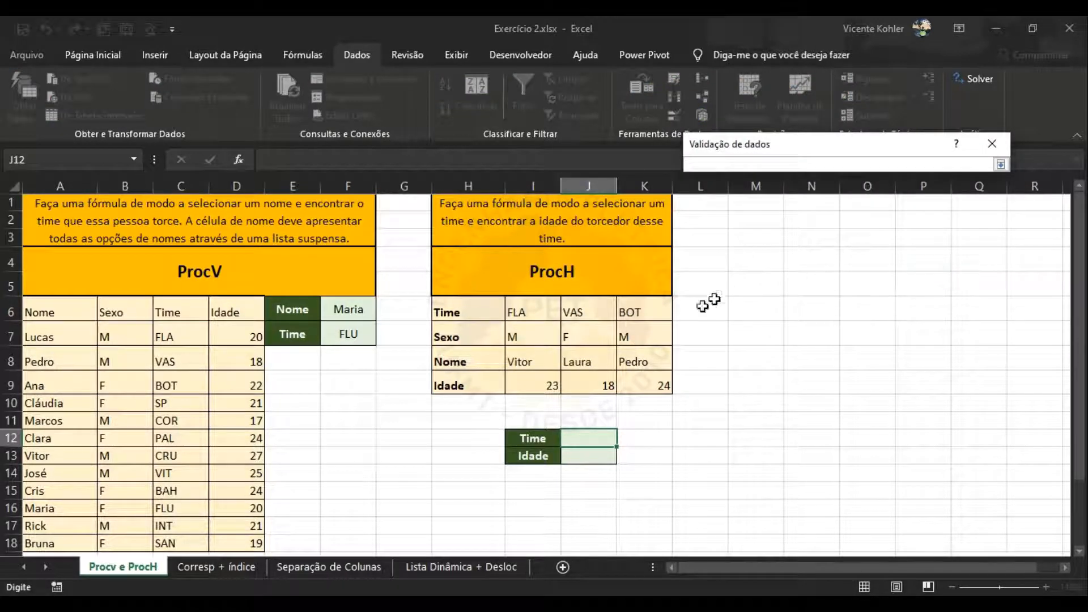
pyautogui.click(528, 314)
pyautogui.moveTo(529, 314); pyautogui.dragTo(630, 311)
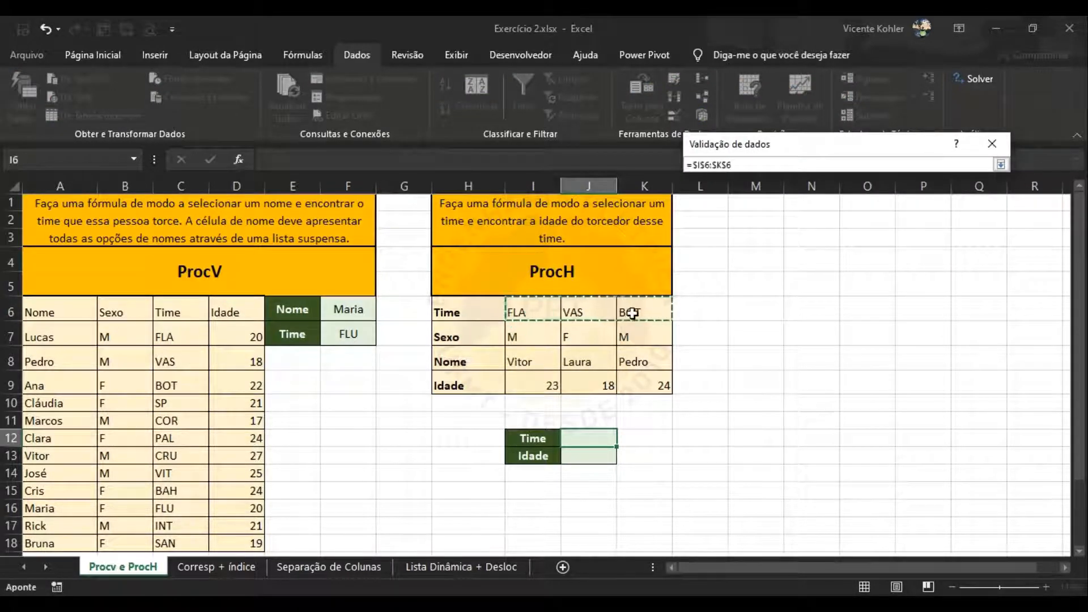
pyautogui.click(1001, 164)
pyautogui.click(908, 369)
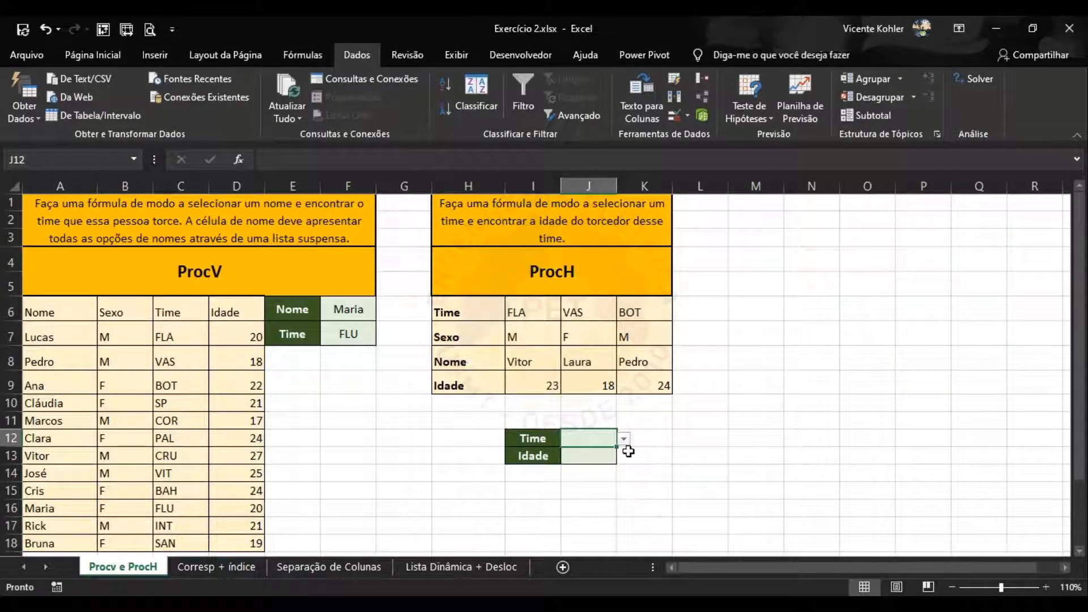
pyautogui.click(623, 438)
pyautogui.click(584, 464)
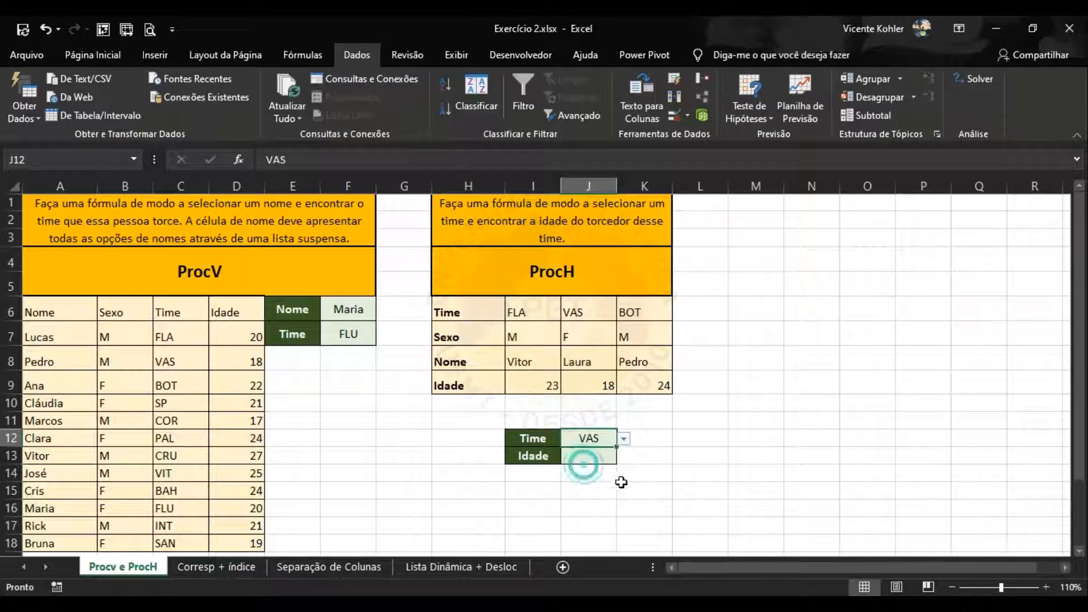
# Step: Begin a PROCH formula in the Idade cell J13 with J12 as the lookup value and I6:K9 as the table range
pyautogui.click(602, 457)
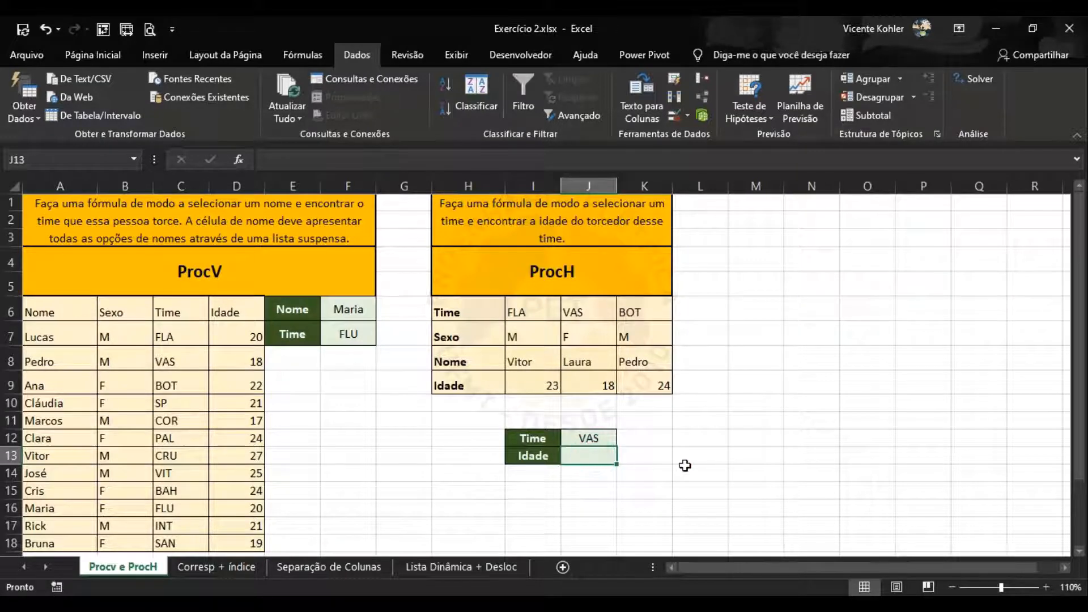
pyautogui.write('=p')
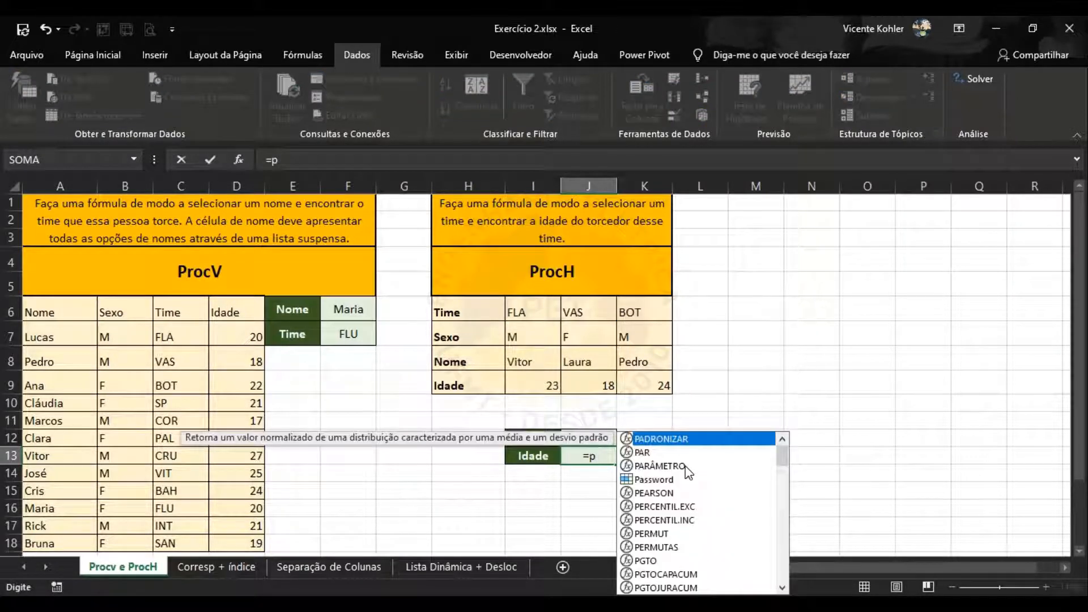
pyautogui.write('roch')
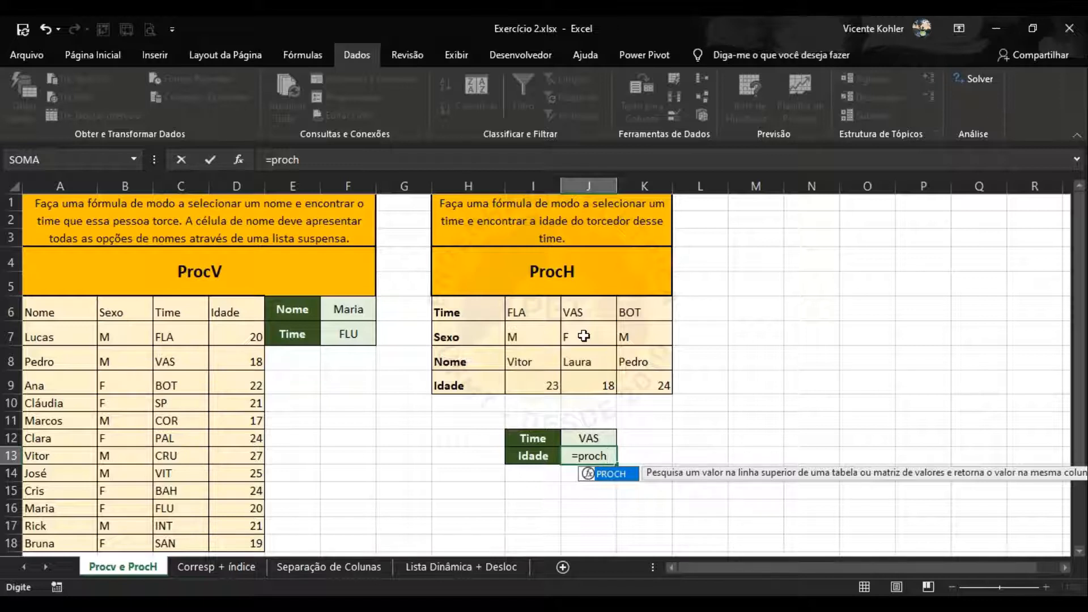
pyautogui.press('Tab')
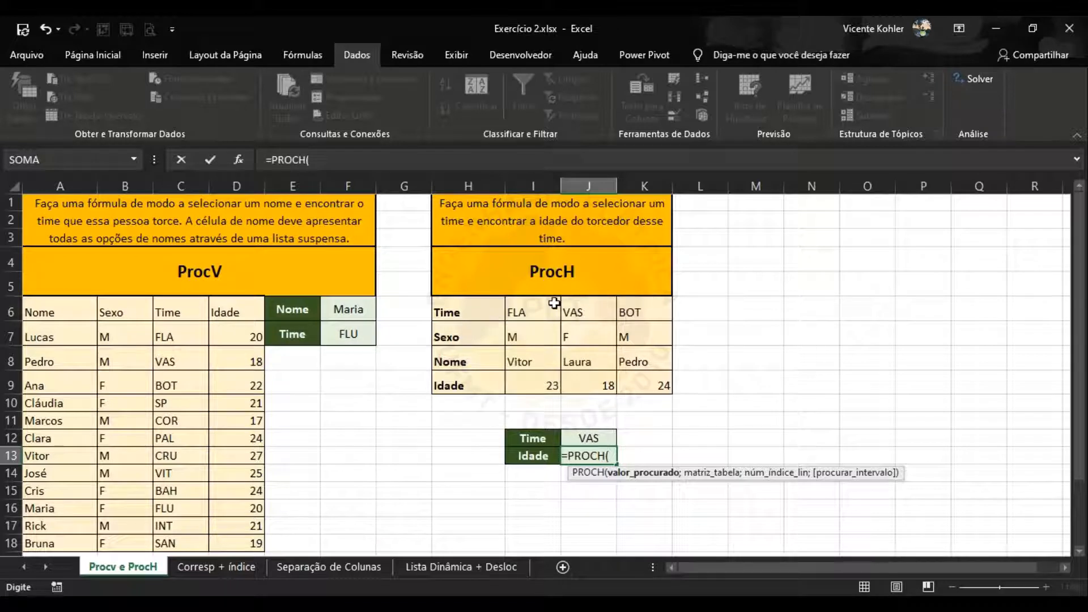
pyautogui.click(591, 437)
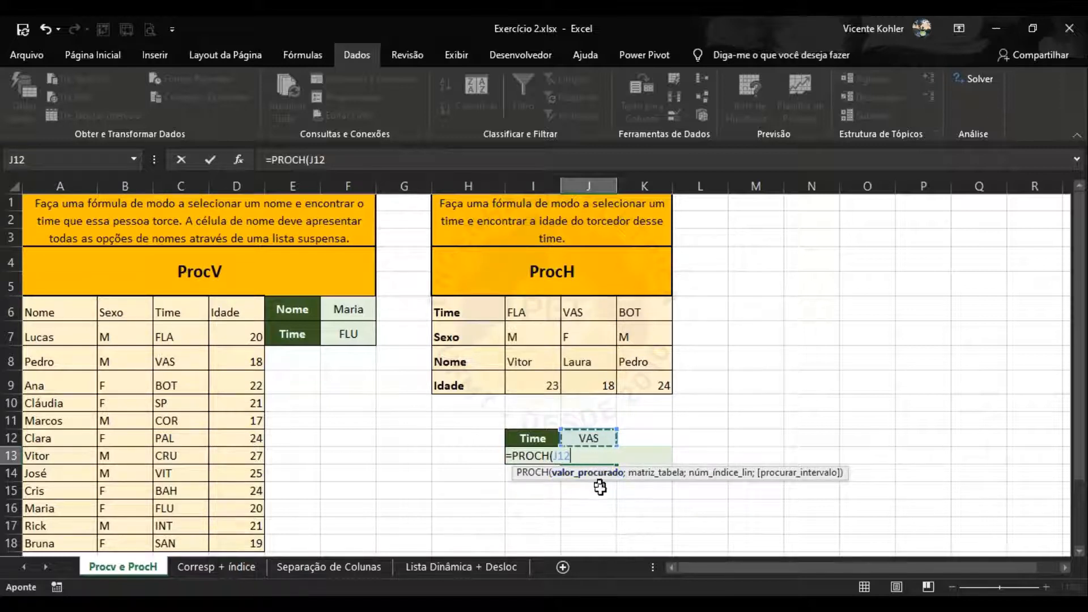
pyautogui.write(';')
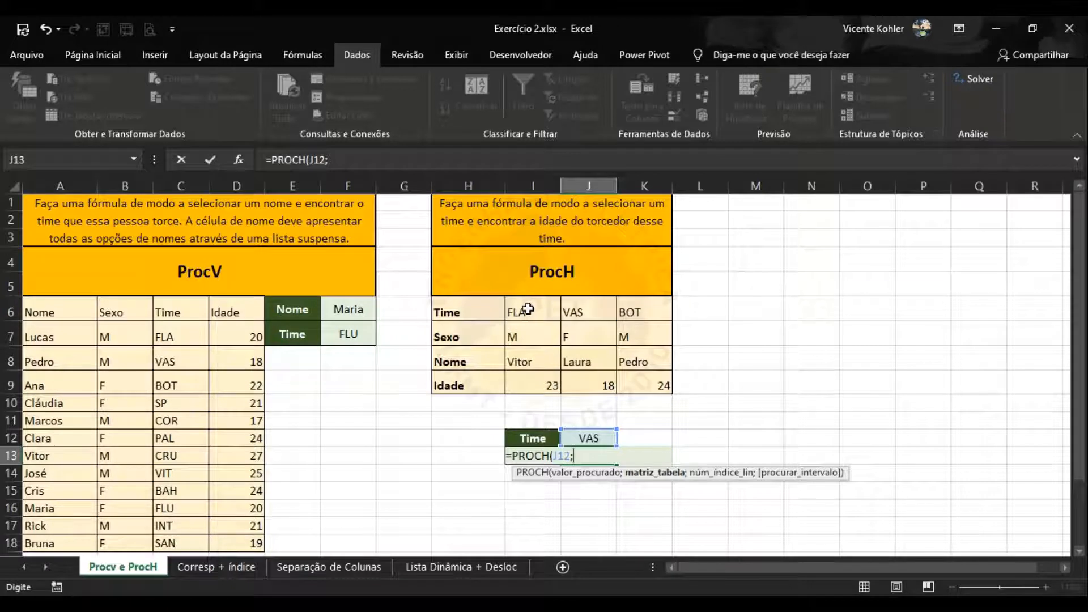
pyautogui.moveTo(528, 309); pyautogui.dragTo(639, 309)
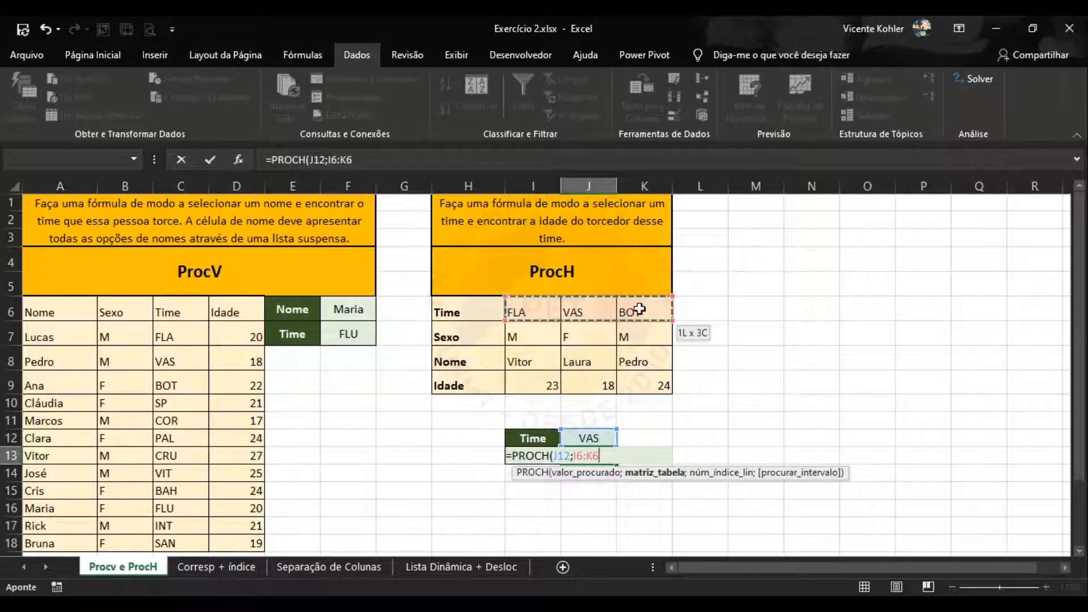
pyautogui.moveTo(639, 312); pyautogui.dragTo(635, 386)
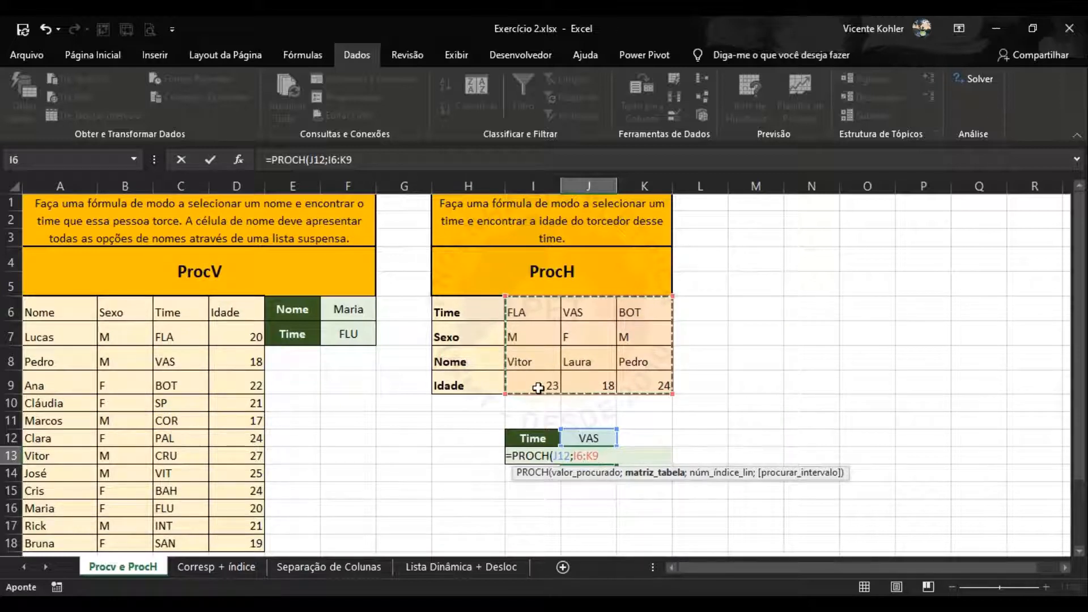
# Step: Complete the PROCH formula in J13 with row index 4 and FALSO for an exact match
pyautogui.write(';4')
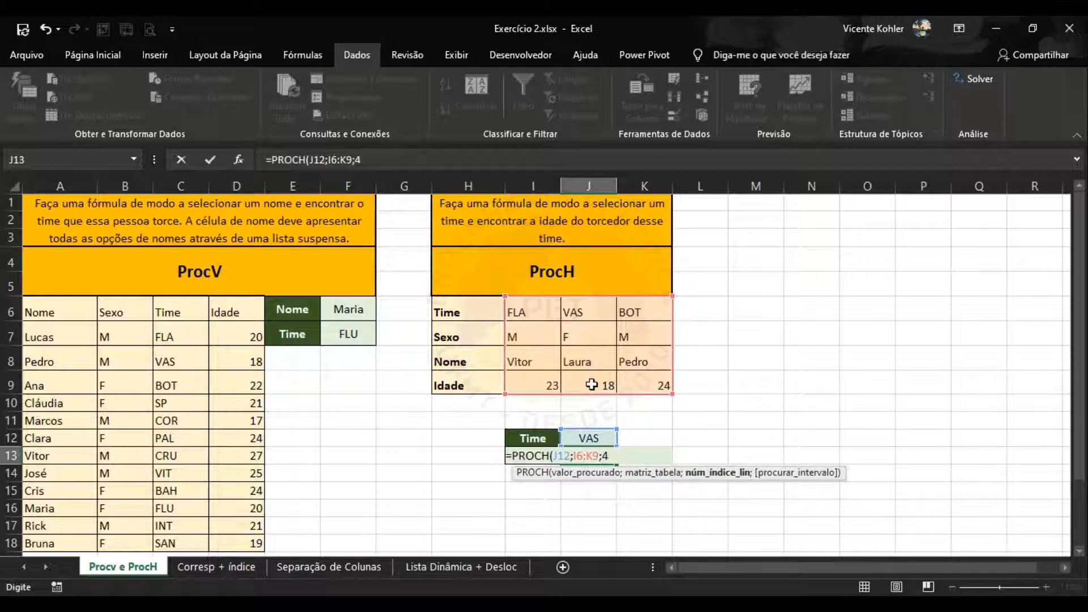
pyautogui.write(';')
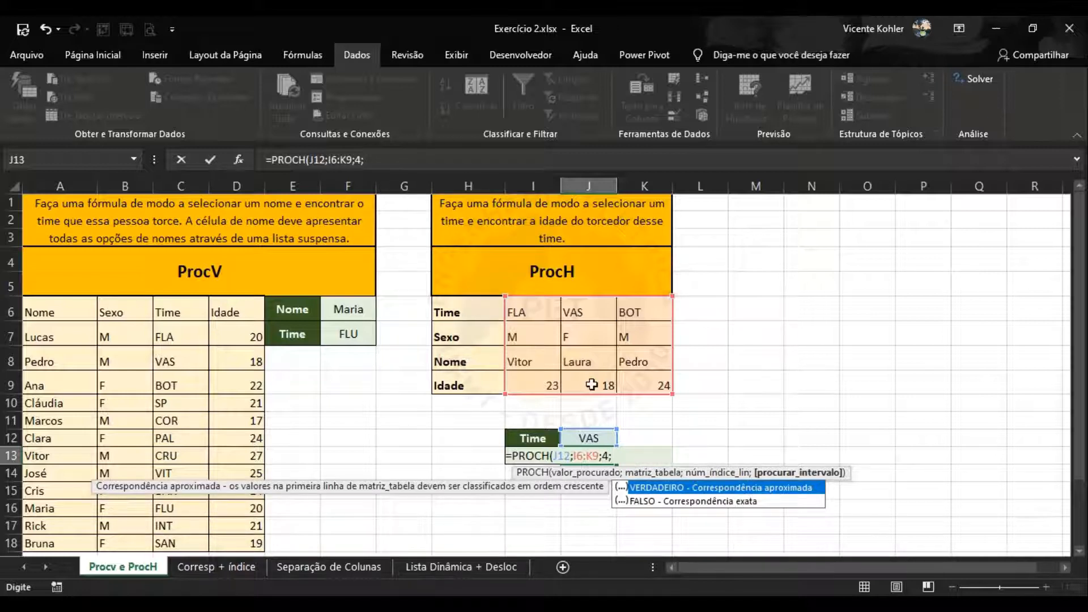
pyautogui.press('Down')
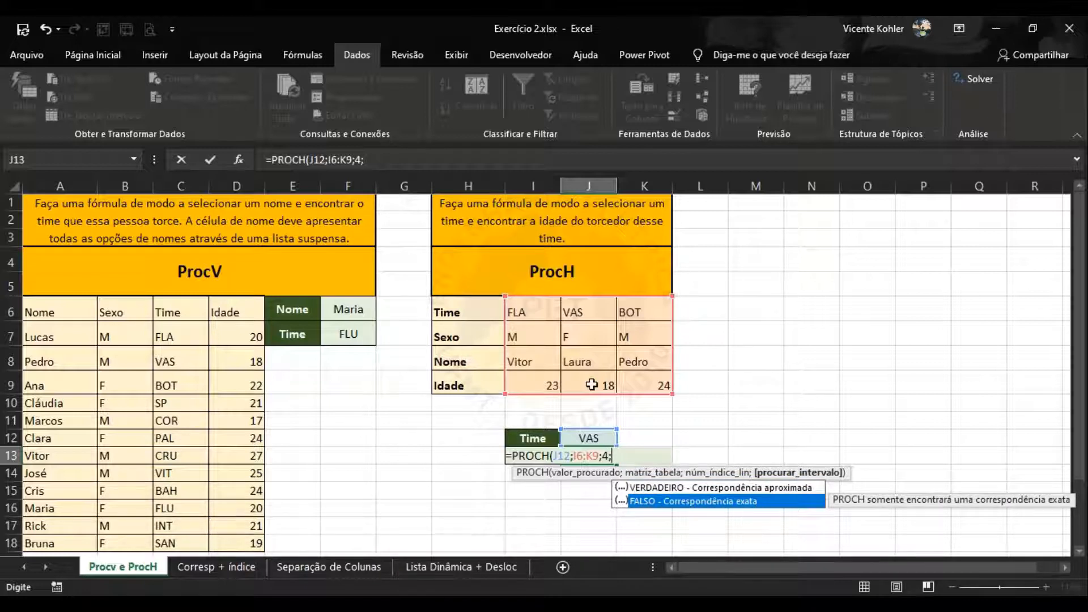
pyautogui.press('Tab')
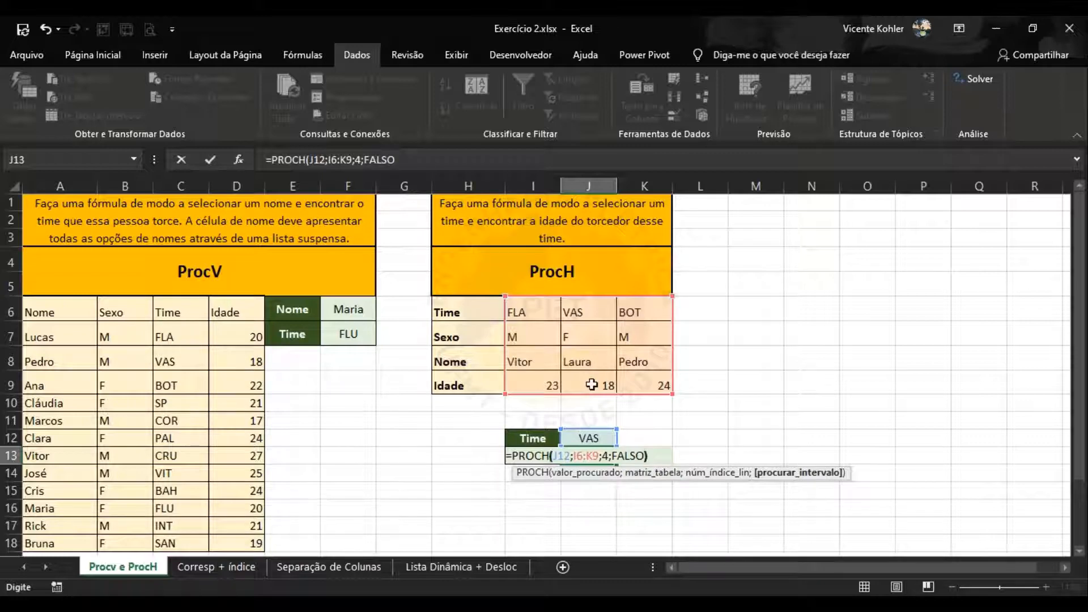
pyautogui.write(')')
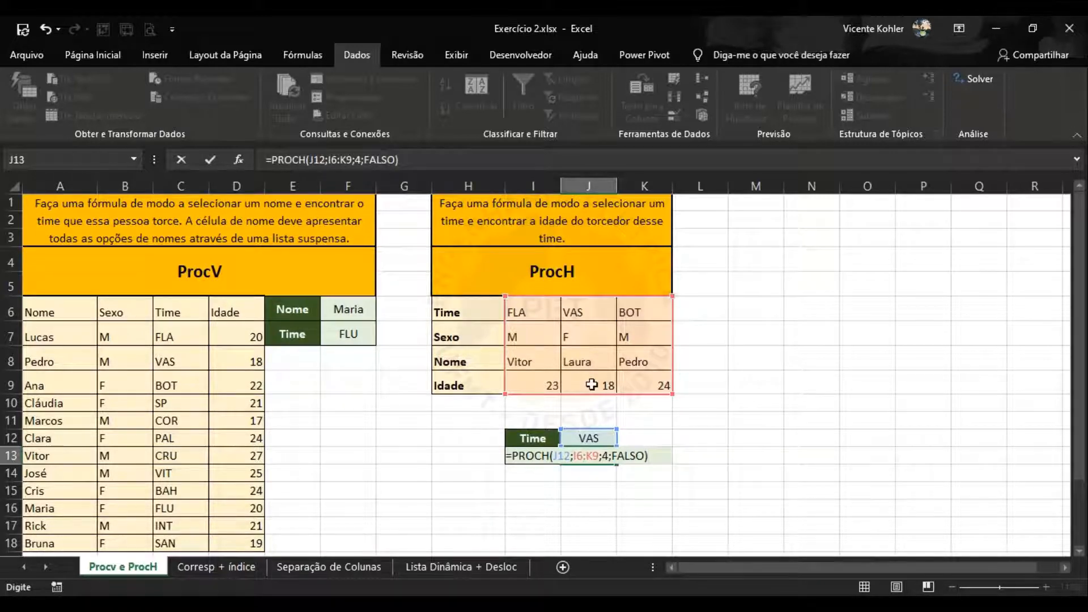
pyautogui.press('Return')
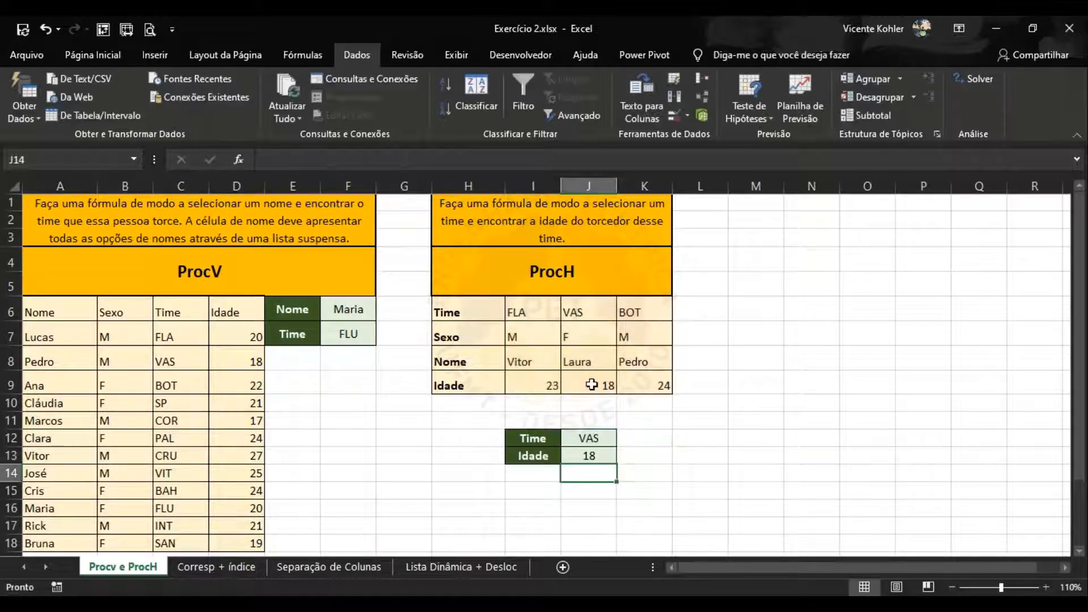
# Step: Check the PROCH result against the Idade value in the VAS column of the ProcH table
pyautogui.click(593, 440)
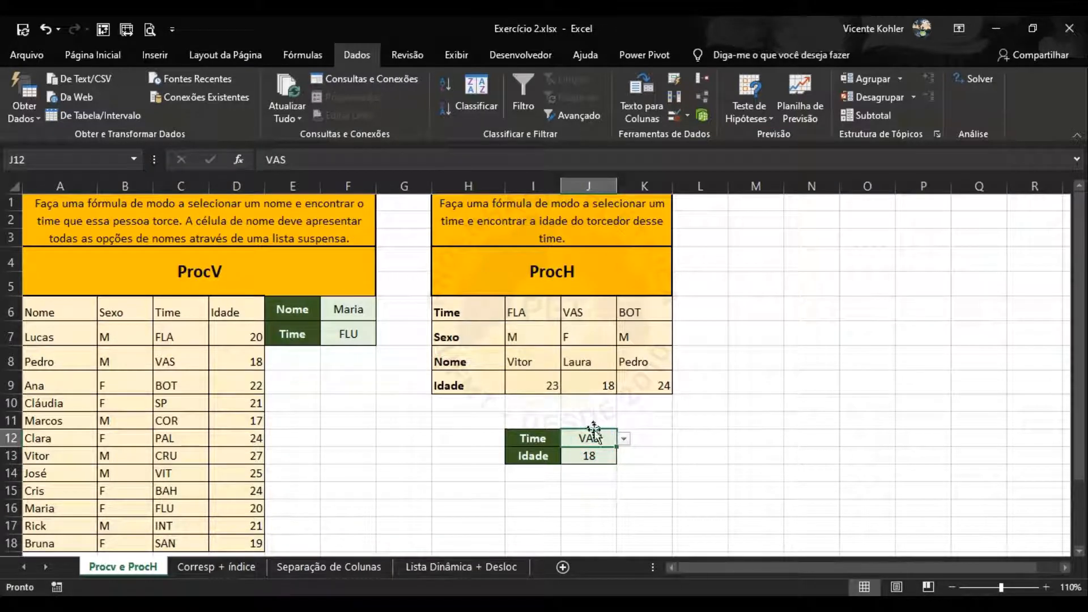
pyautogui.click(592, 311)
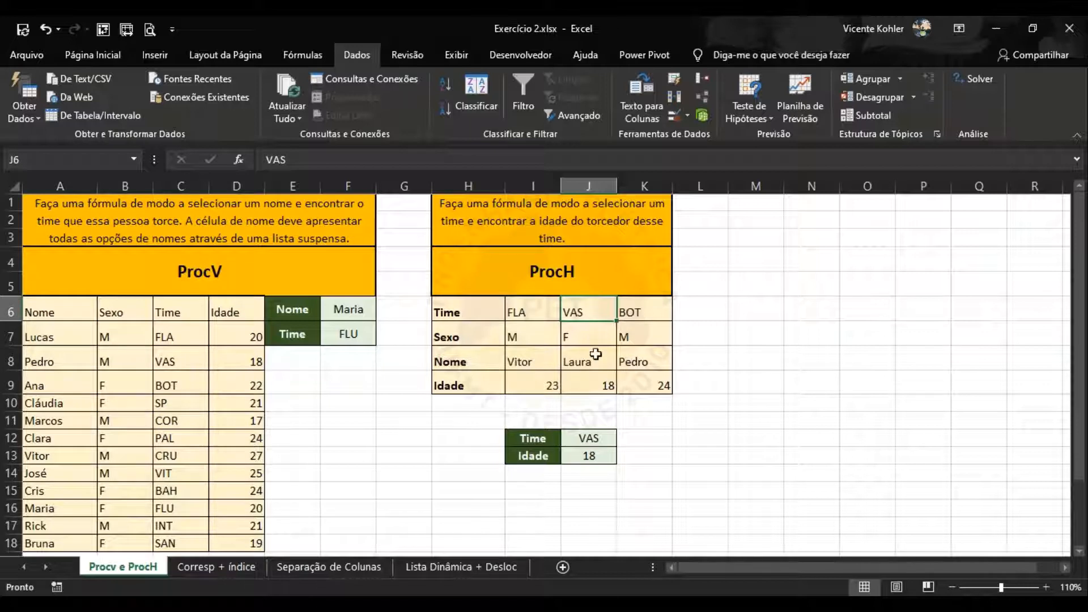
pyautogui.click(482, 381)
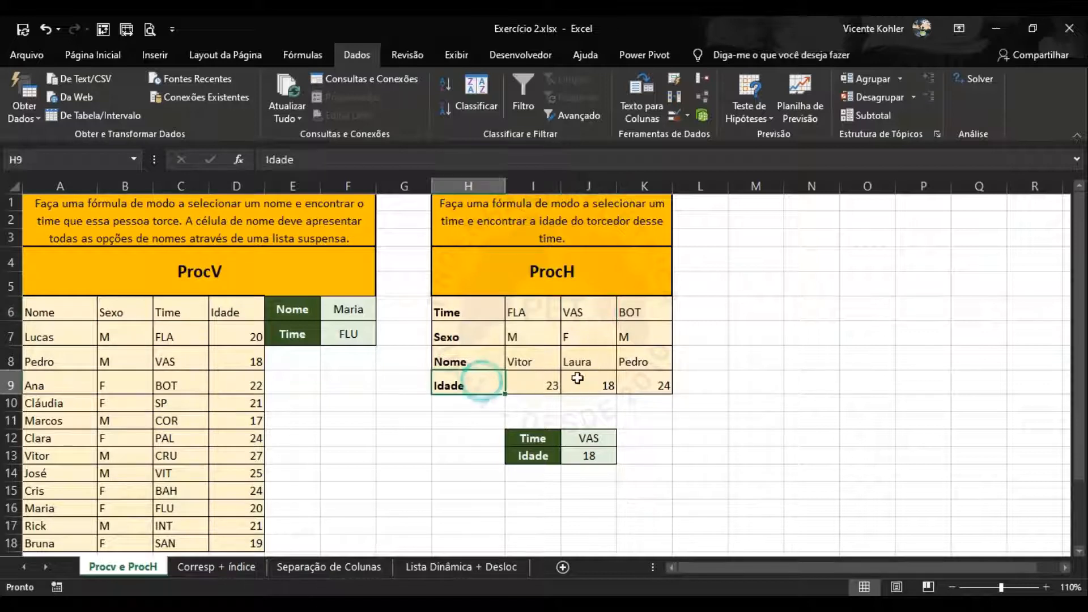
pyautogui.click(577, 378)
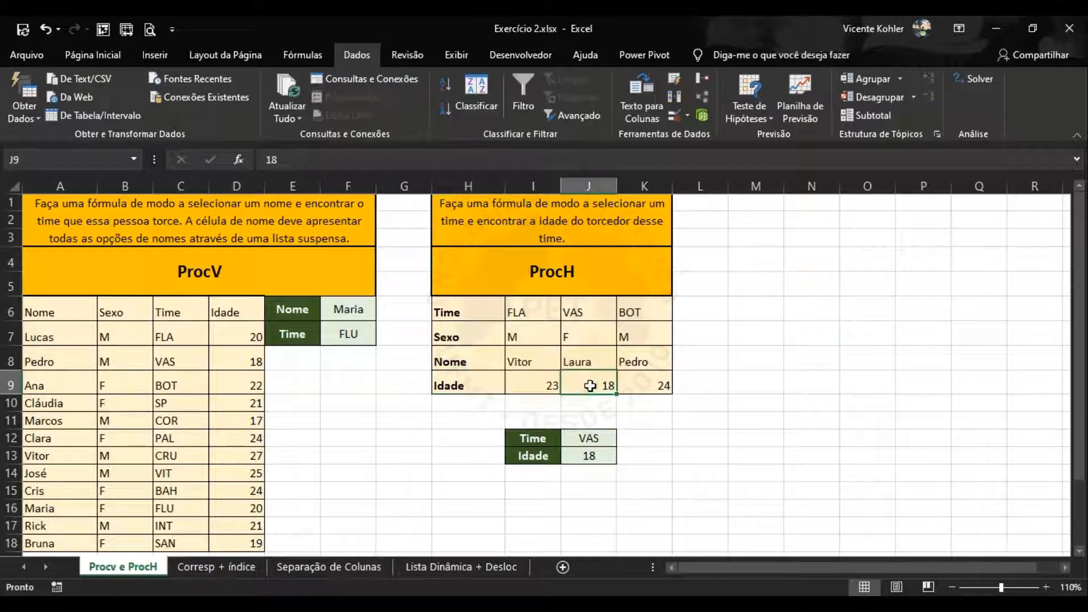
# Step: Test the age lookup by choosing FLA and finally BOT in the Time dropdown of J12
pyautogui.click(591, 437)
pyautogui.click(624, 439)
pyautogui.click(628, 446)
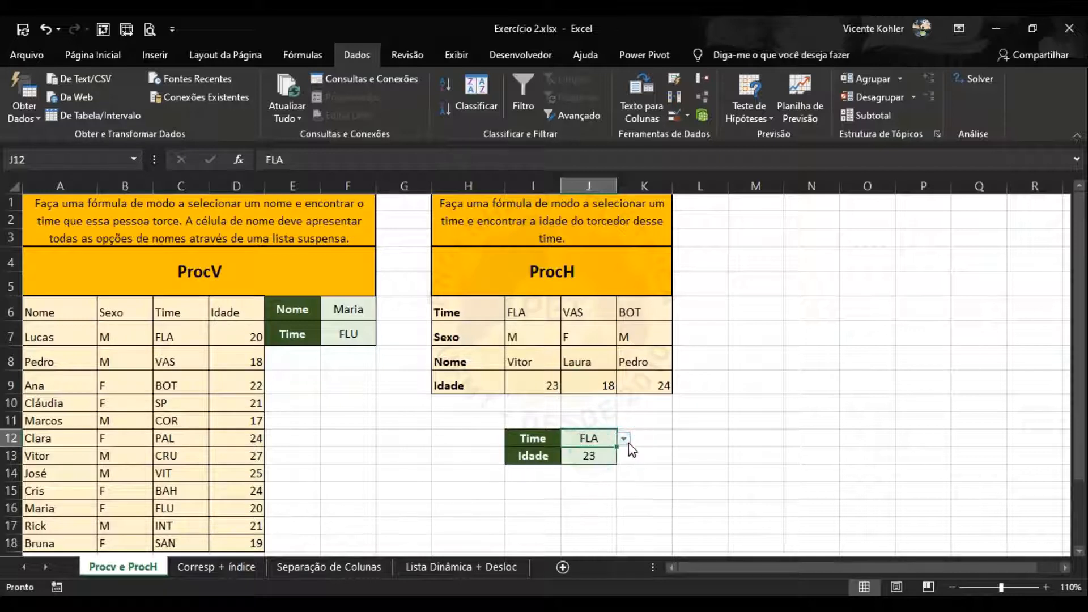
pyautogui.click(623, 438)
pyautogui.click(597, 473)
pyautogui.click(643, 453)
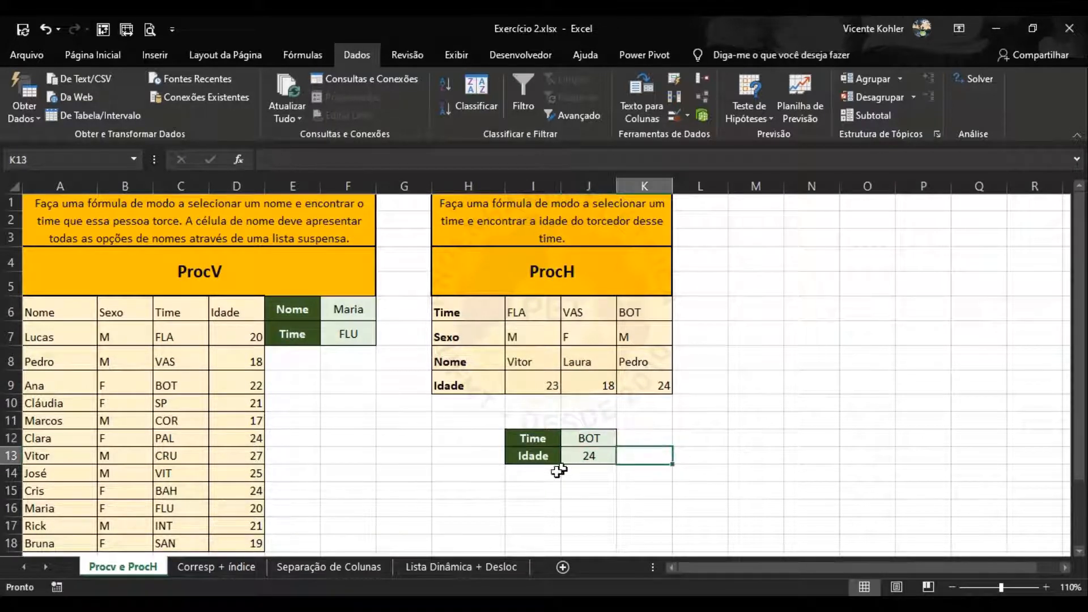
# Step: Switch to the Google Meet call to check on the participants and return to the Excel workbook
pyautogui.click(468, 604)
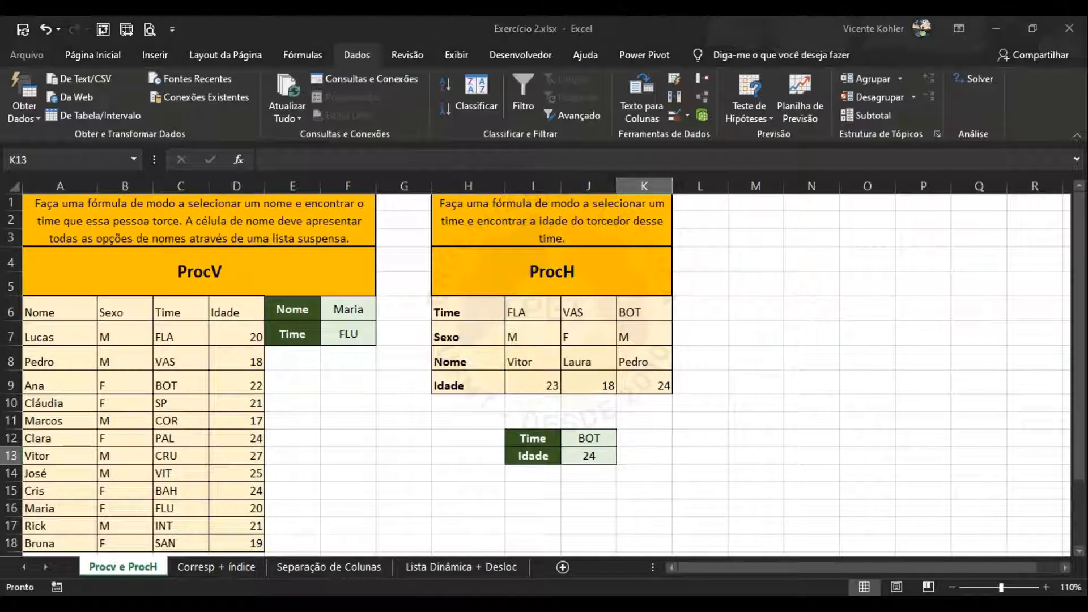
pyautogui.click(426, 560)
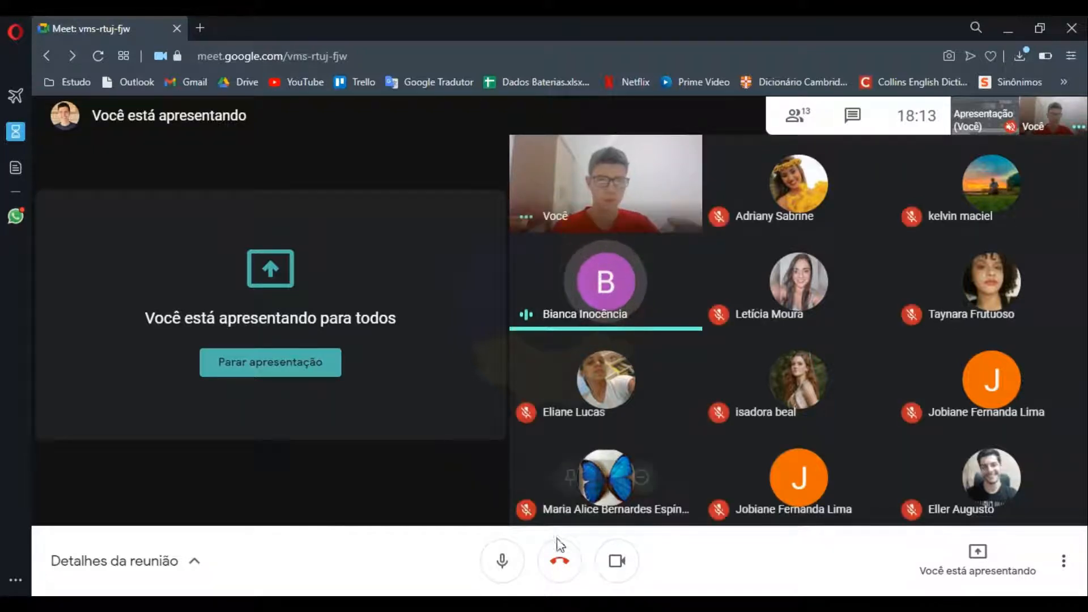
pyautogui.moveTo(566, 605)
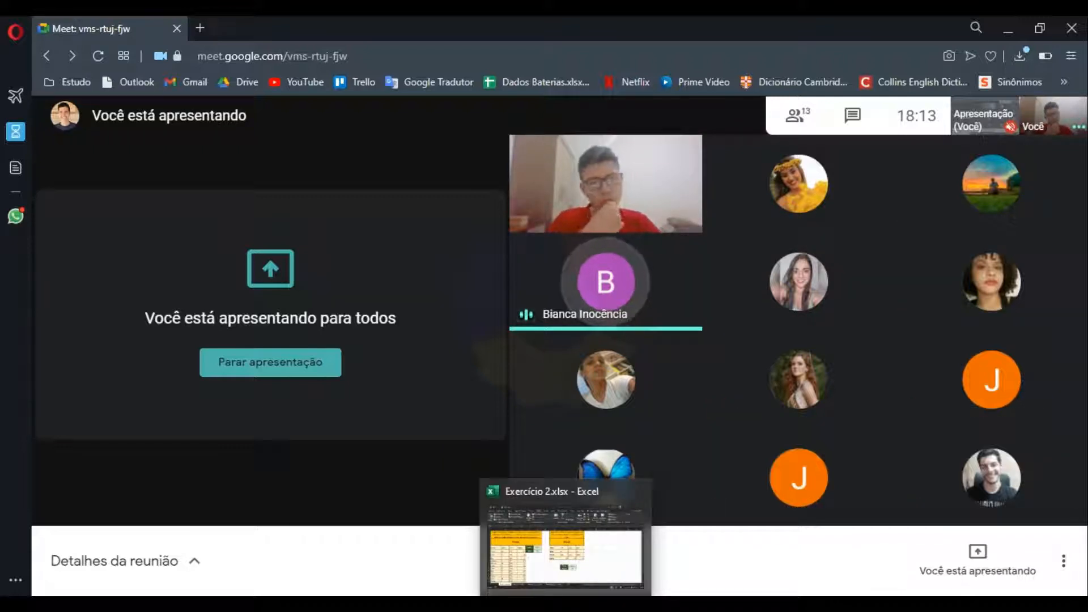
pyautogui.click(565, 605)
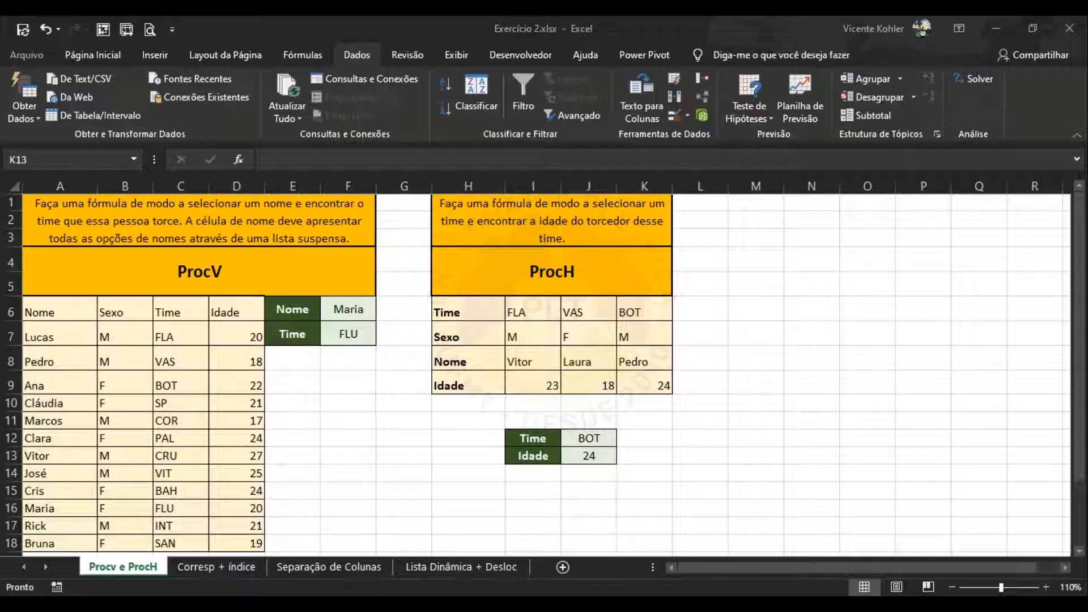
pyautogui.click(585, 493)
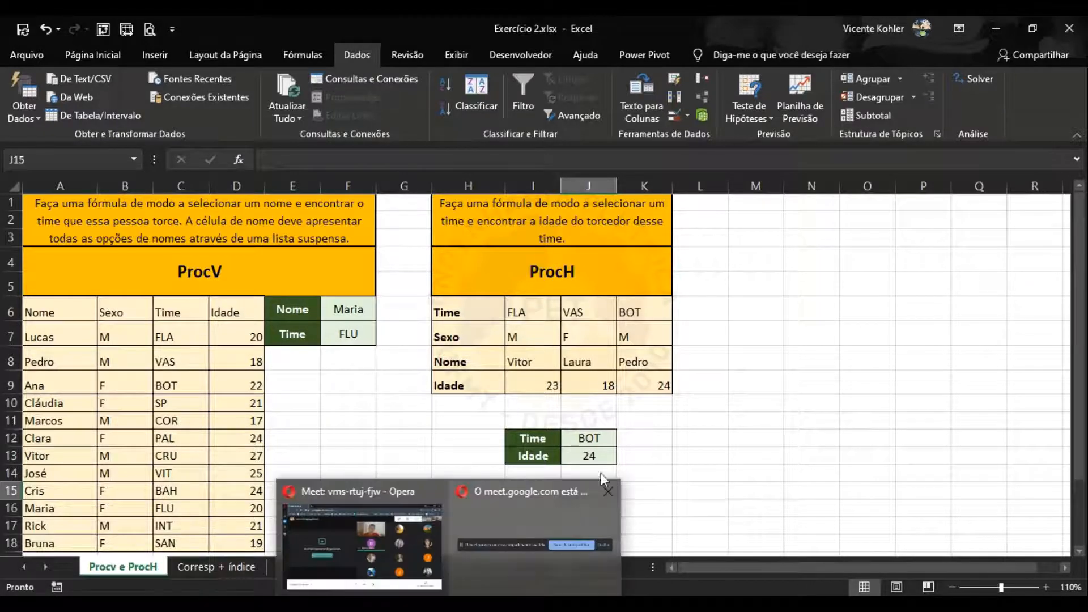
# Step: Switch to the Google Meet call again and view the participant grid
pyautogui.click(450, 606)
pyautogui.click(418, 546)
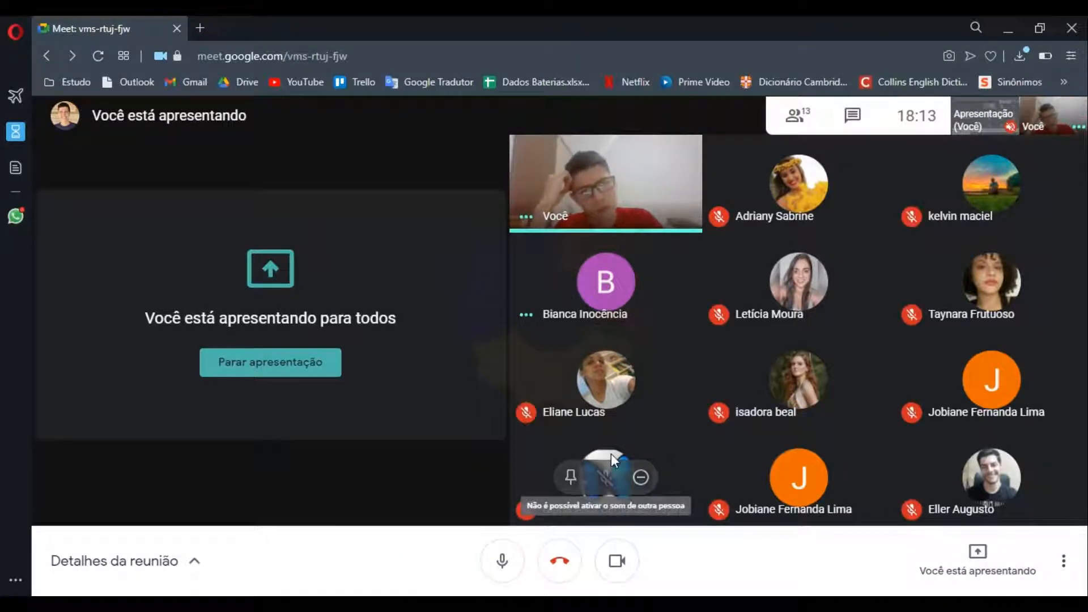
pyautogui.click(474, 487)
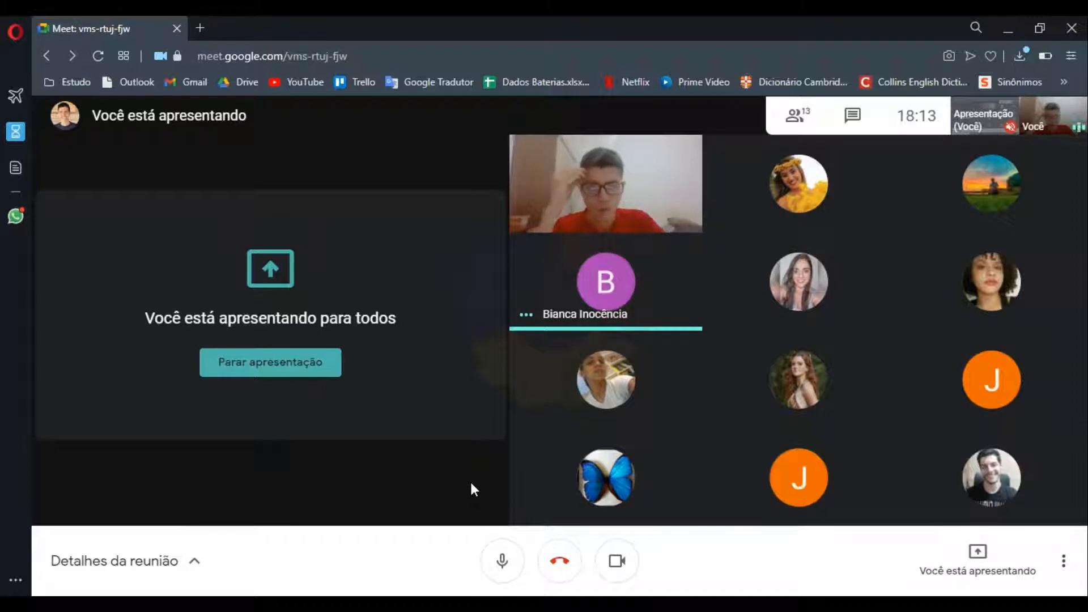
# Step: Return to the Excel workbook and compare the Time dropdown options in J12 with the team names in the ProcH table
pyautogui.click(584, 601)
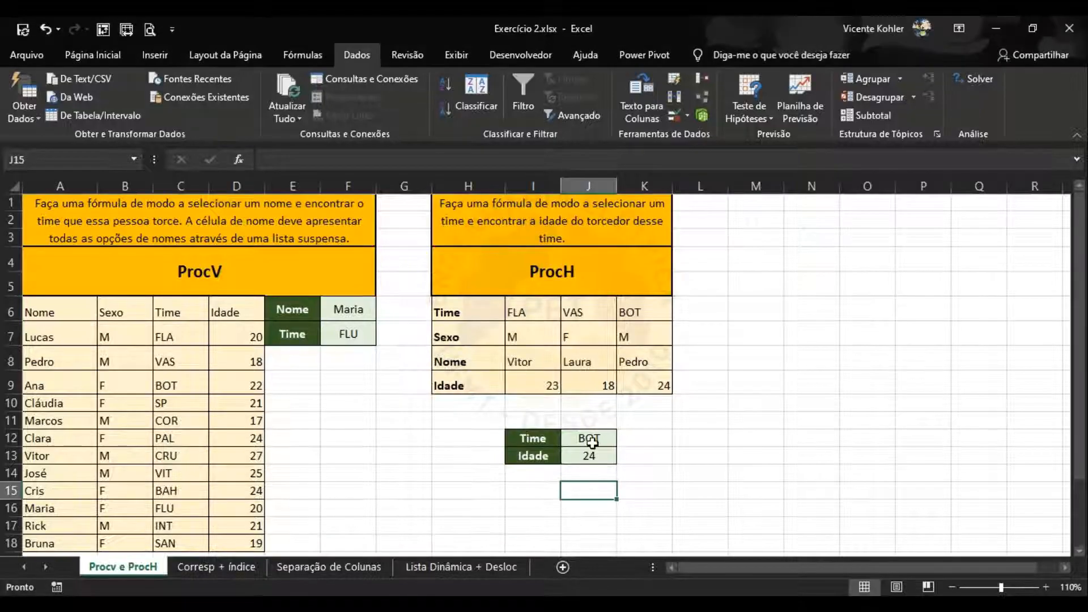
pyautogui.click(587, 435)
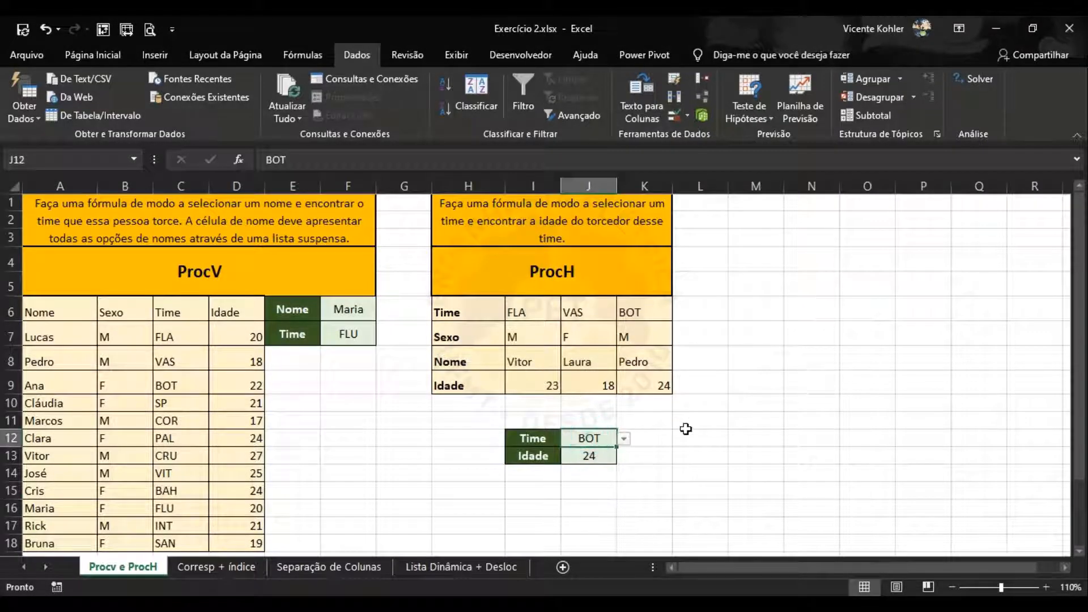
pyautogui.click(623, 439)
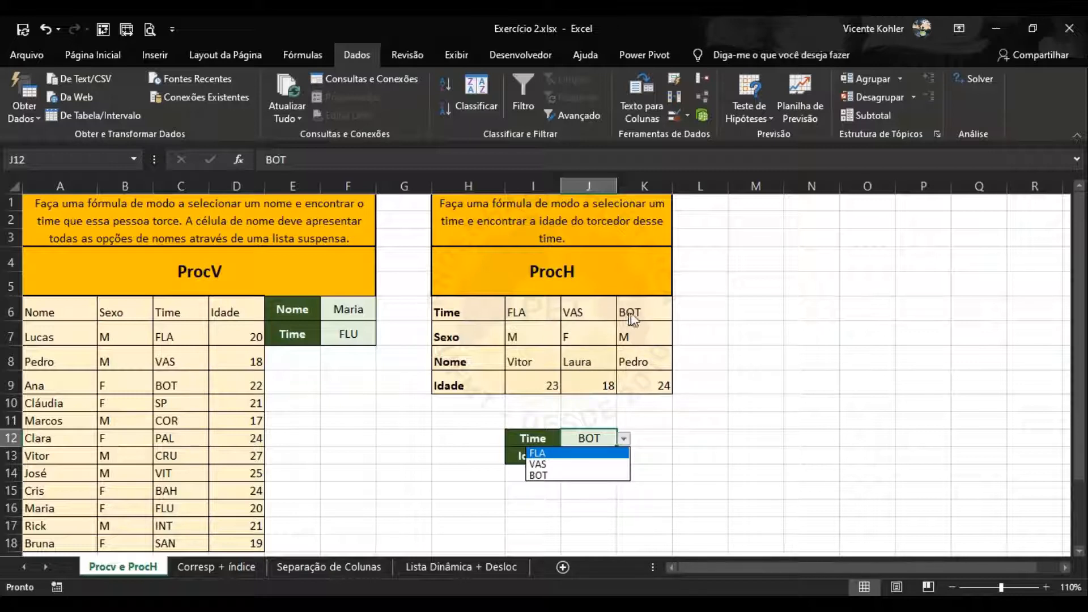
pyautogui.click(699, 310)
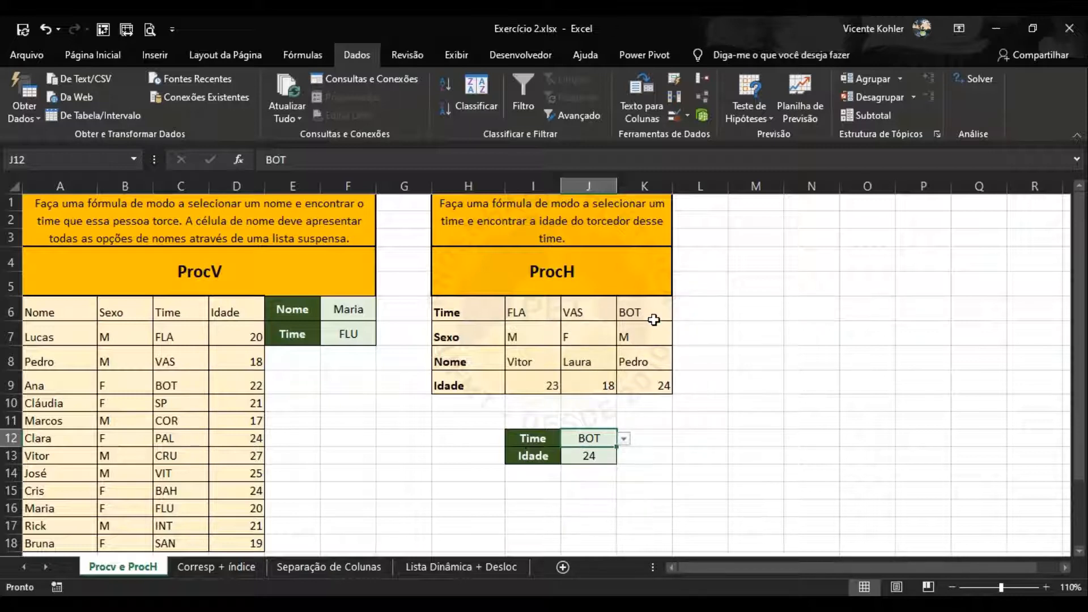
pyautogui.click(655, 317)
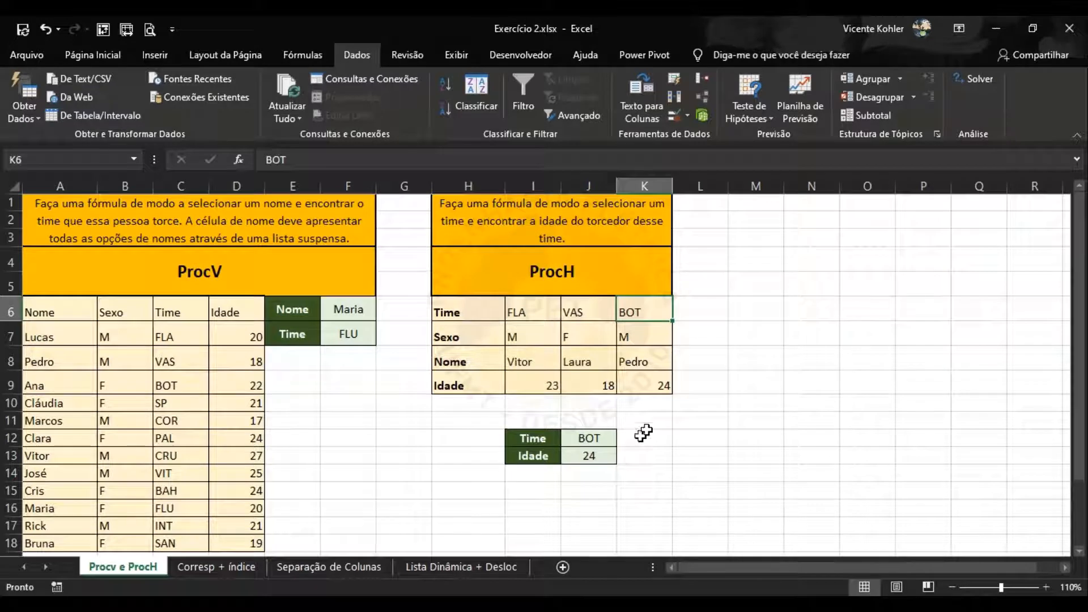
# Step: Add a list data validation to cell M7 using the ProcV Idade values as its source, =$D$7:$D$18
pyautogui.click(764, 335)
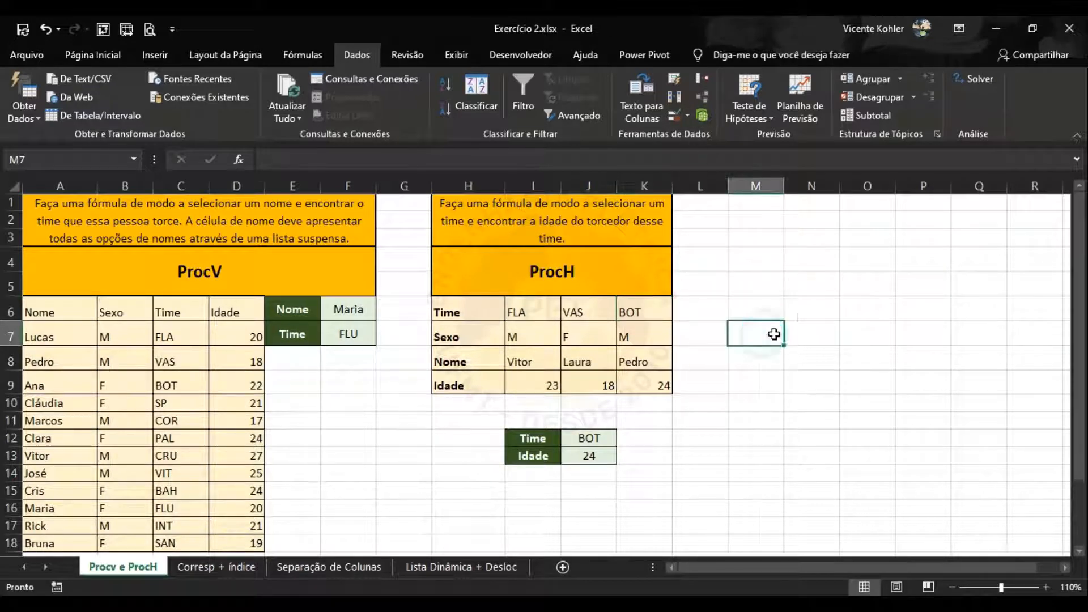
pyautogui.click(686, 115)
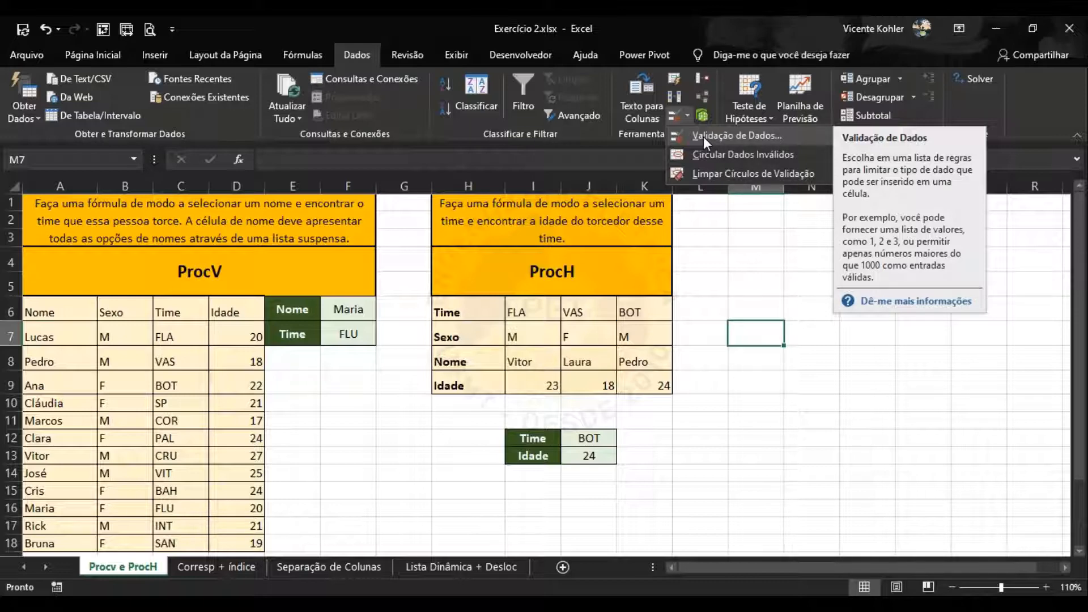
pyautogui.click(702, 137)
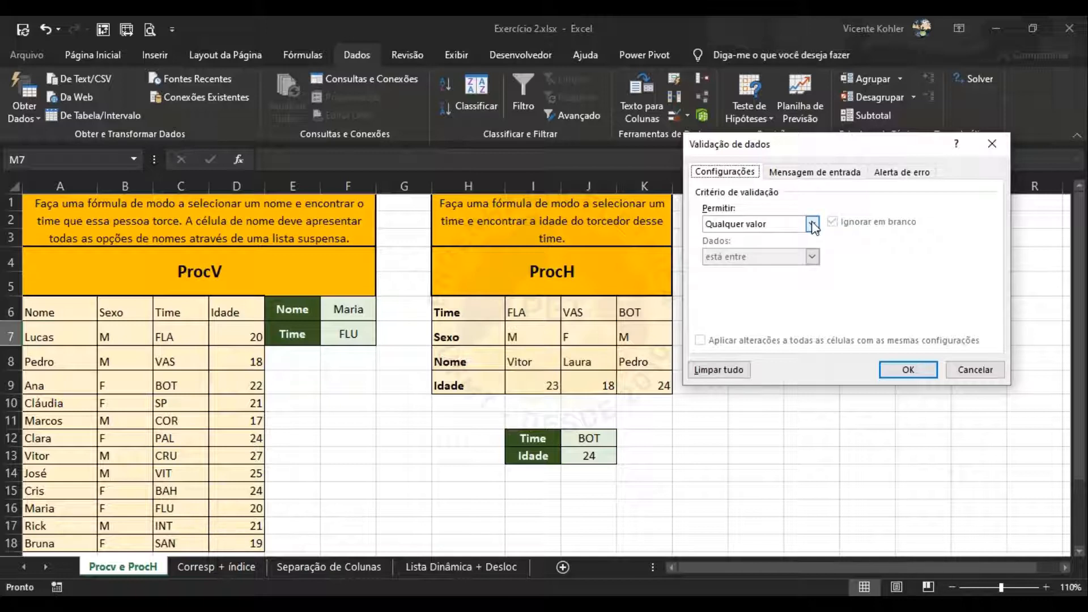
pyautogui.click(812, 225)
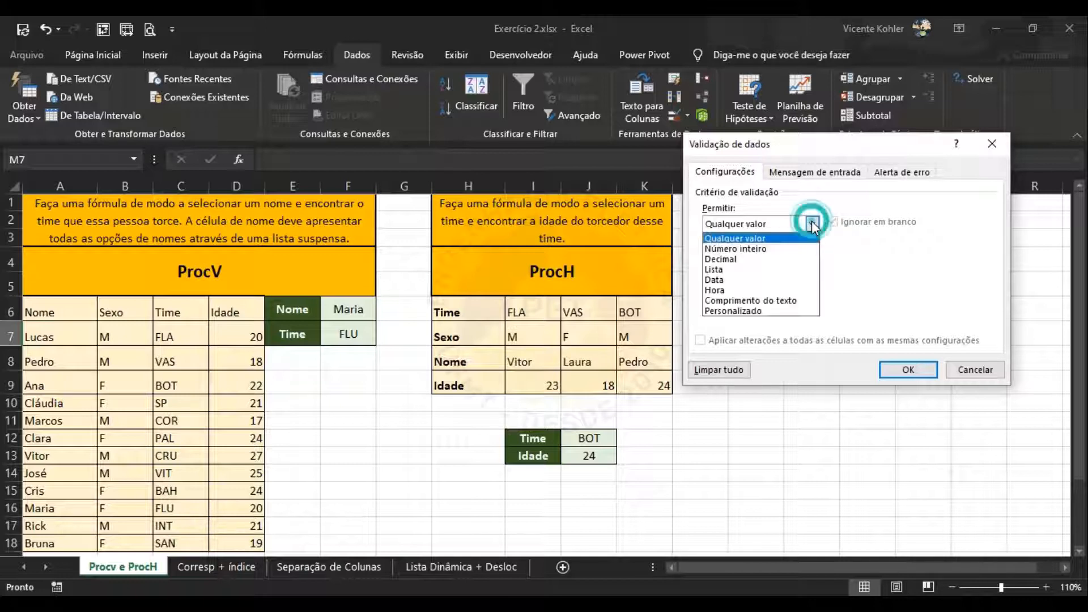
pyautogui.click(725, 270)
pyautogui.moveTo(810, 145); pyautogui.dragTo(861, 148)
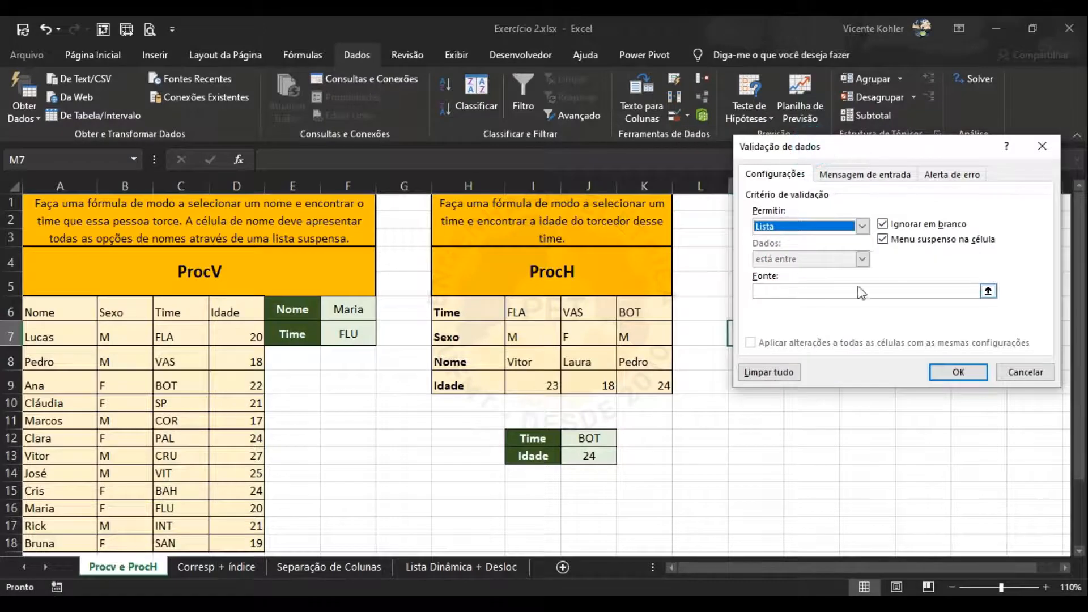
pyautogui.click(814, 291)
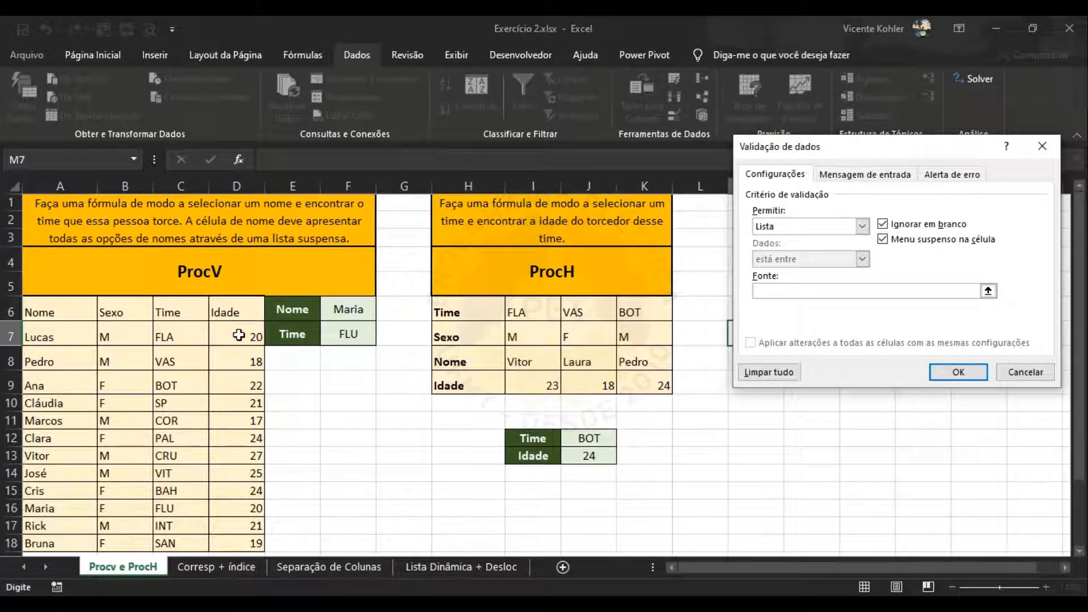
pyautogui.moveTo(238, 335); pyautogui.dragTo(256, 543)
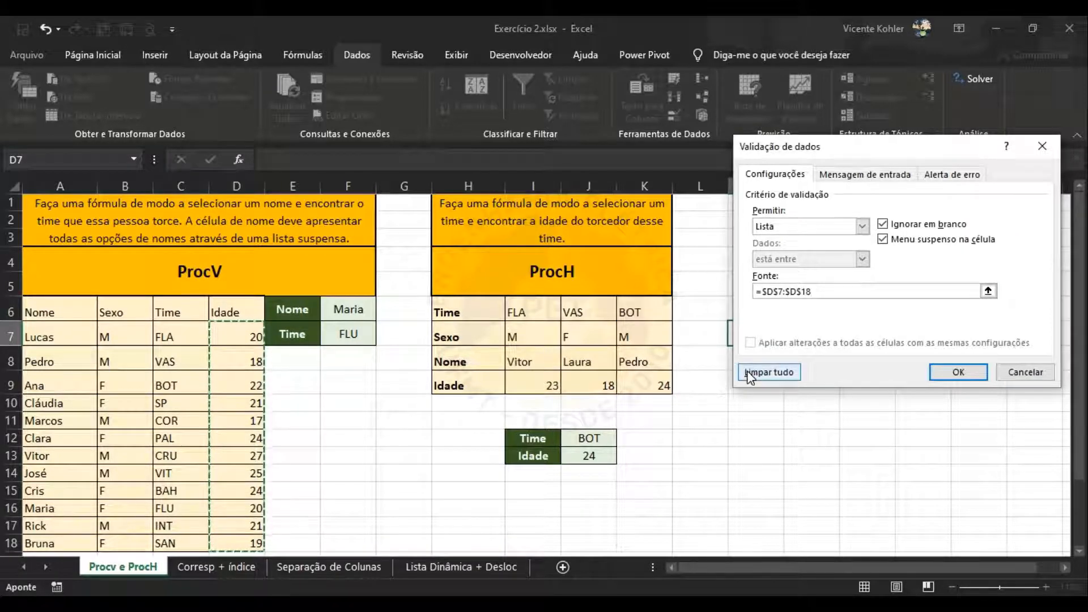
pyautogui.click(970, 373)
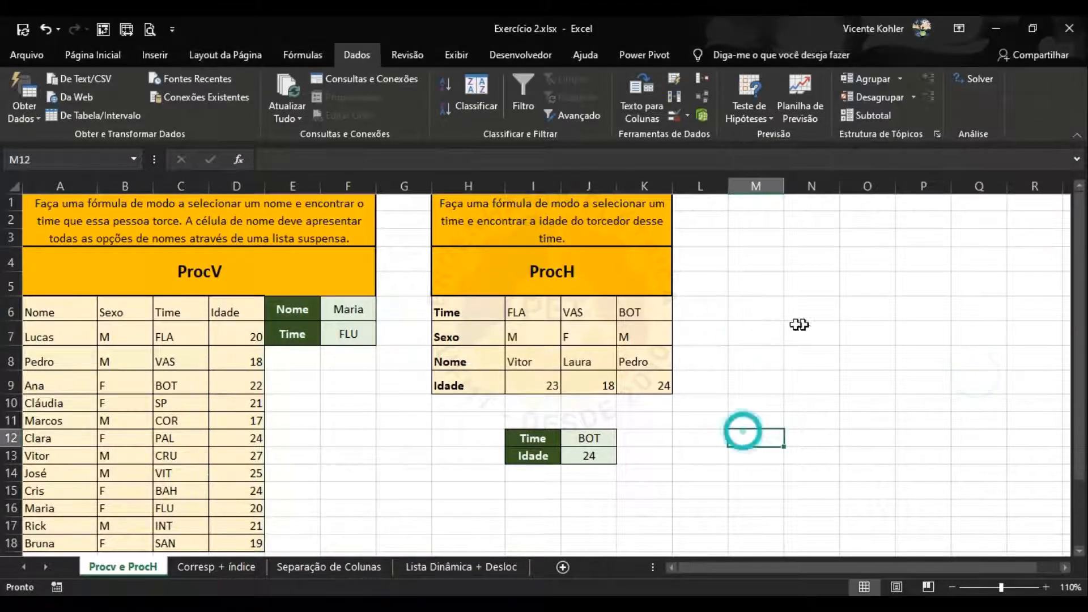
# Step: Open the dropdown in cell M7 and browse its list of ages without choosing one
pyautogui.click(791, 337)
pyautogui.moveTo(787, 380)
pyautogui.mouseDown()
pyautogui.moveTo(791, 405)
pyautogui.moveTo(788, 367)
pyautogui.mouseUp()
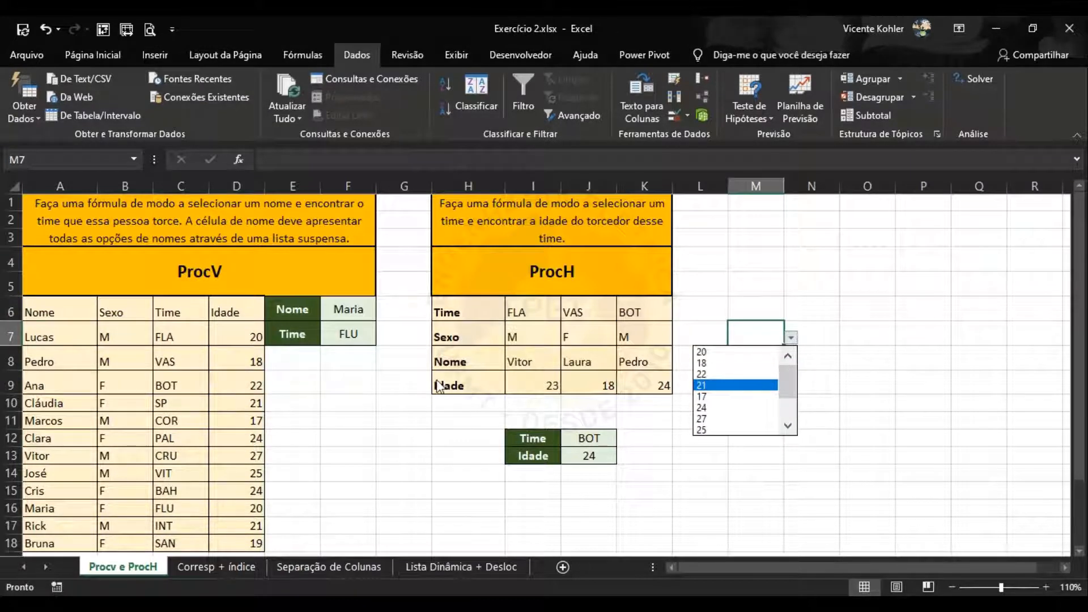
pyautogui.click(771, 294)
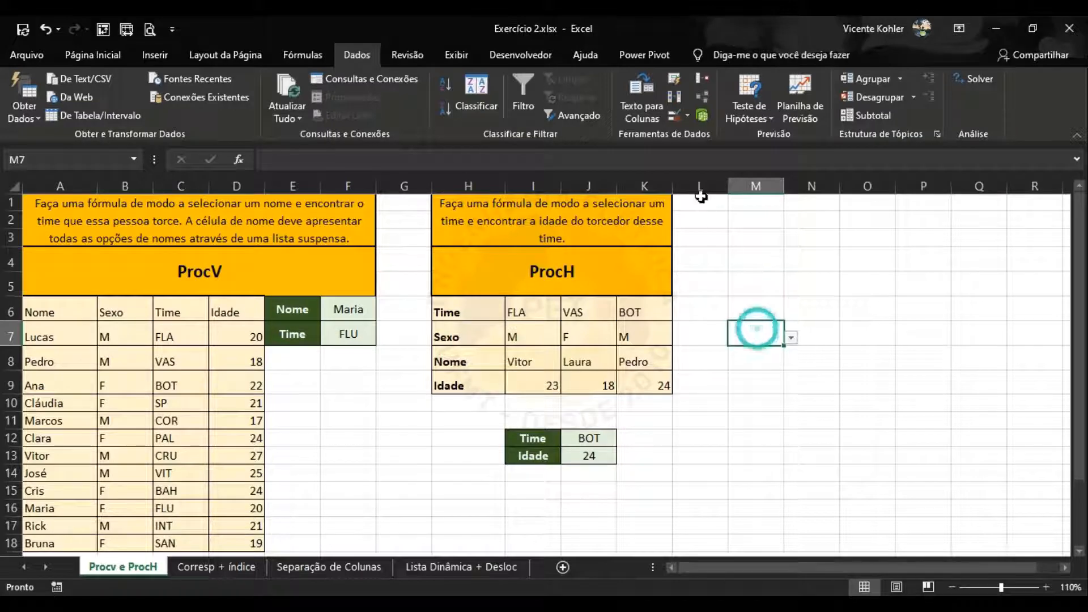
# Step: Clear all data validation settings from cell M7
pyautogui.click(688, 115)
pyautogui.click(703, 136)
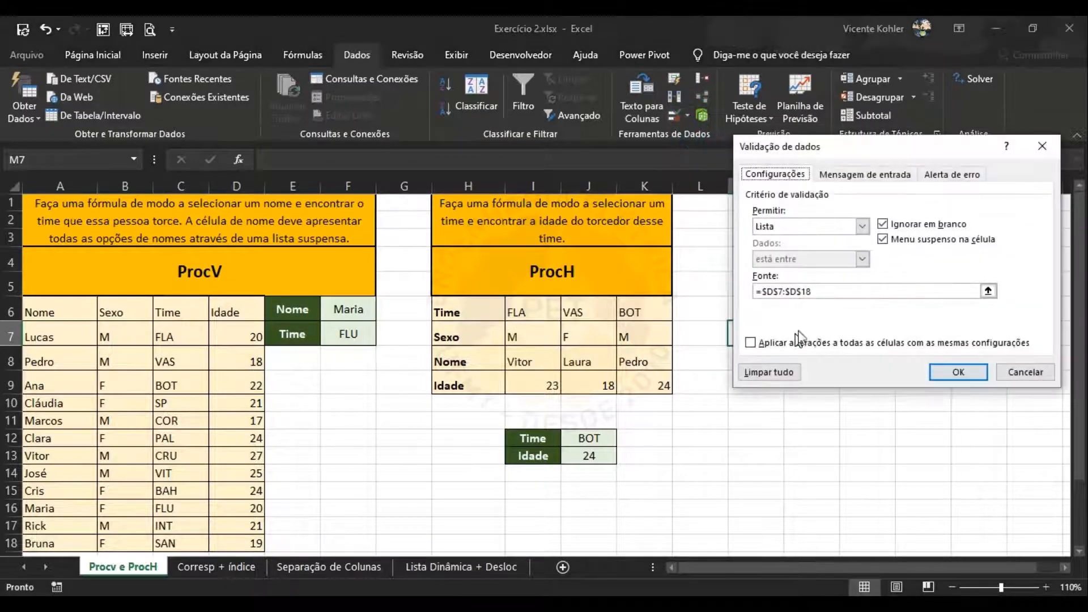
pyautogui.click(826, 291)
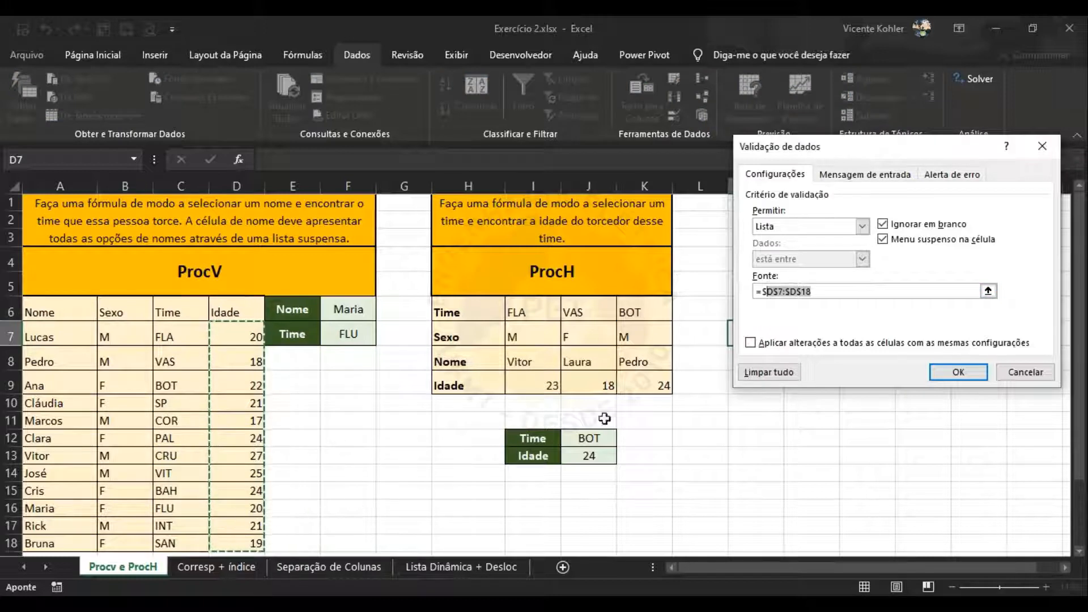
pyautogui.click(840, 291)
pyautogui.moveTo(839, 291); pyautogui.dragTo(755, 291)
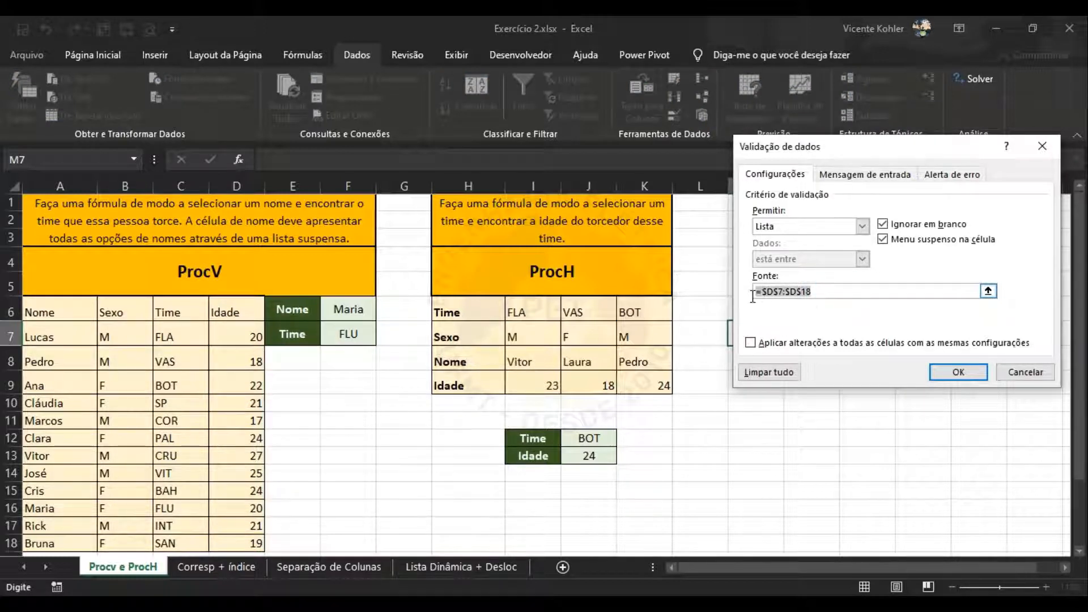
pyautogui.press('BackSpace')
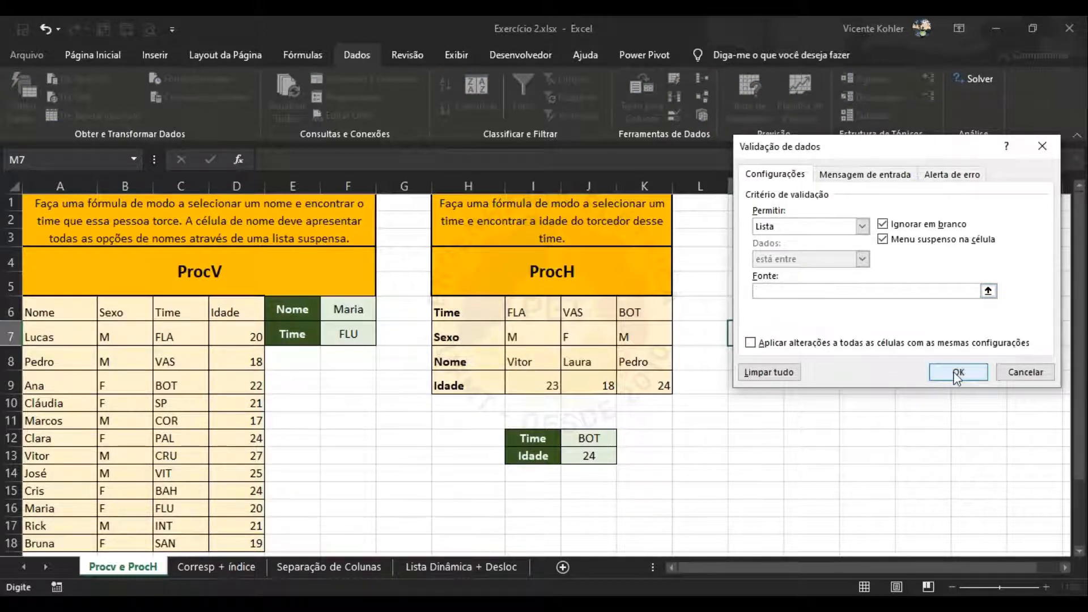
pyautogui.click(771, 371)
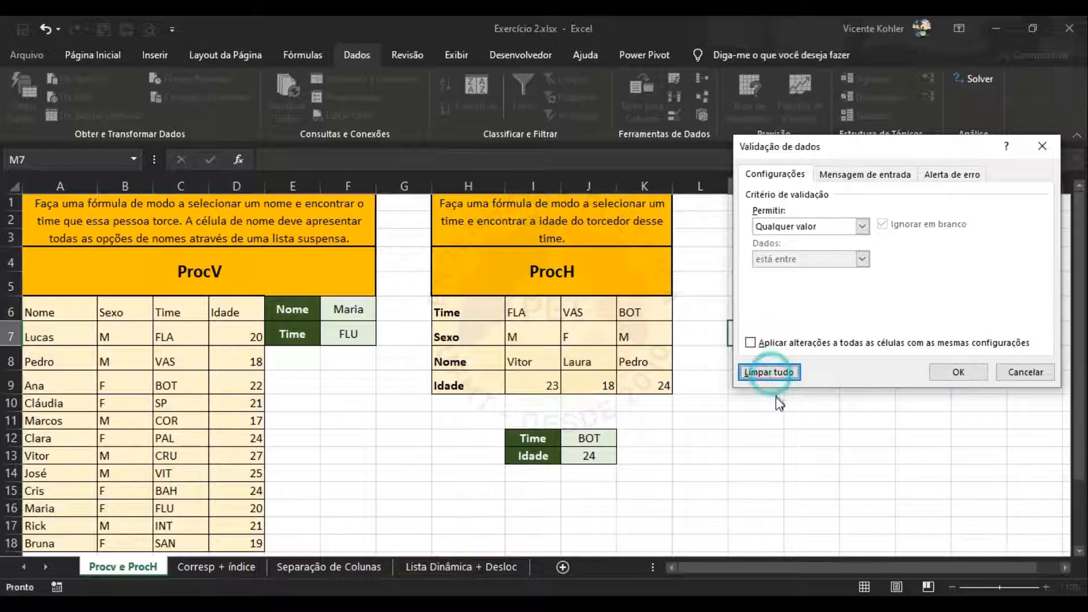
pyautogui.click(958, 373)
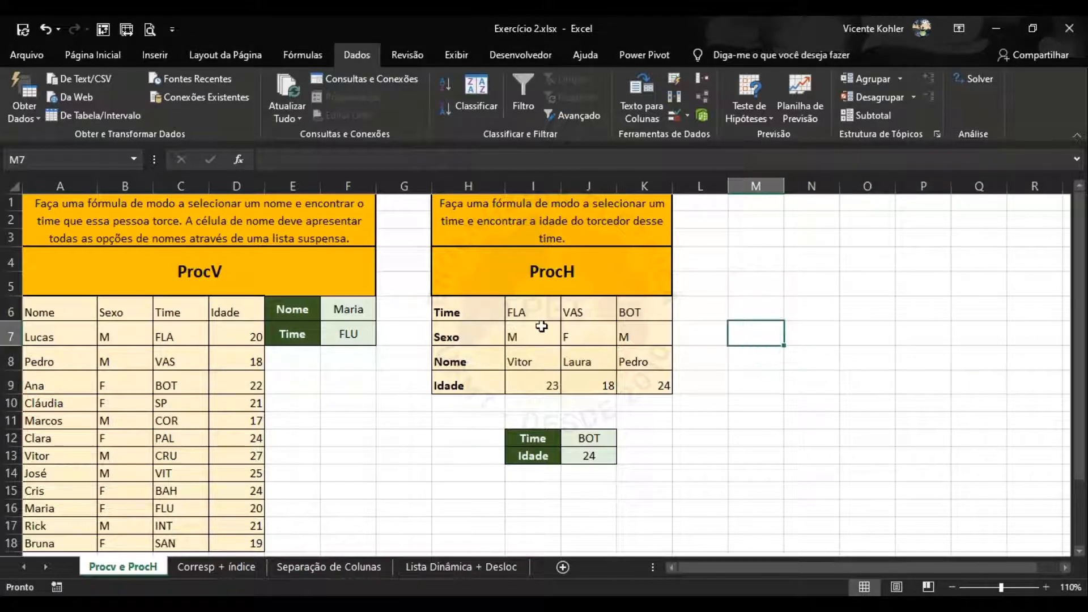
# Step: Review the dropdowns in F6 and J12 against their source ranges, the Nome column A7:A18 and the Time row I6:K6
pyautogui.click(348, 308)
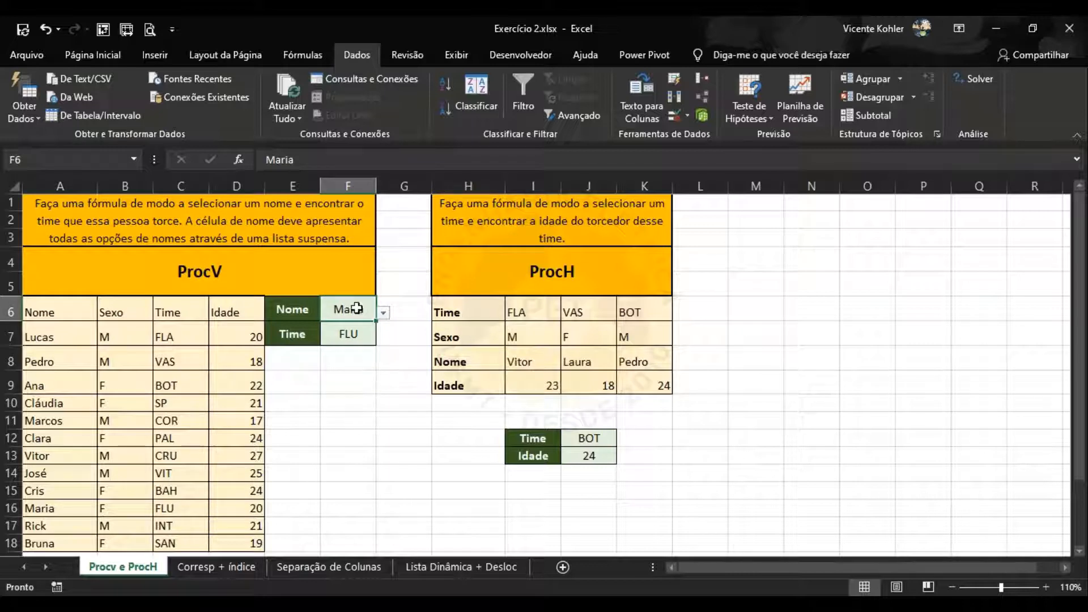
pyautogui.click(384, 312)
pyautogui.moveTo(60, 340); pyautogui.dragTo(85, 541)
pyautogui.click(321, 490)
pyautogui.click(570, 438)
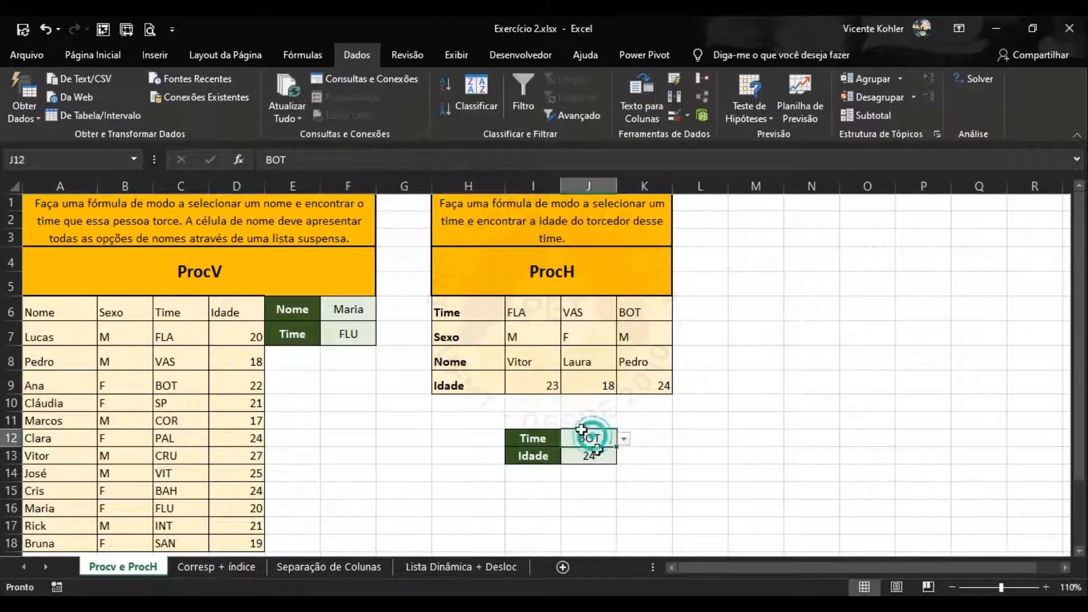
pyautogui.moveTo(527, 310); pyautogui.dragTo(650, 312)
pyautogui.click(654, 431)
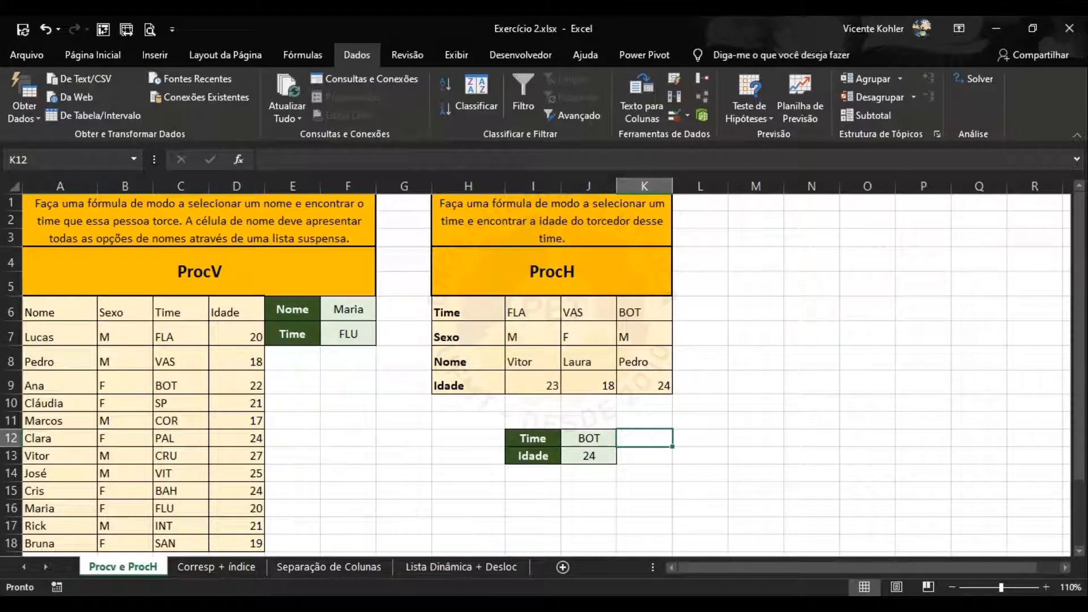
# Step: Switch to the Google Meet call to check for participants' reactions and return to the Excel workbook
pyautogui.click(403, 544)
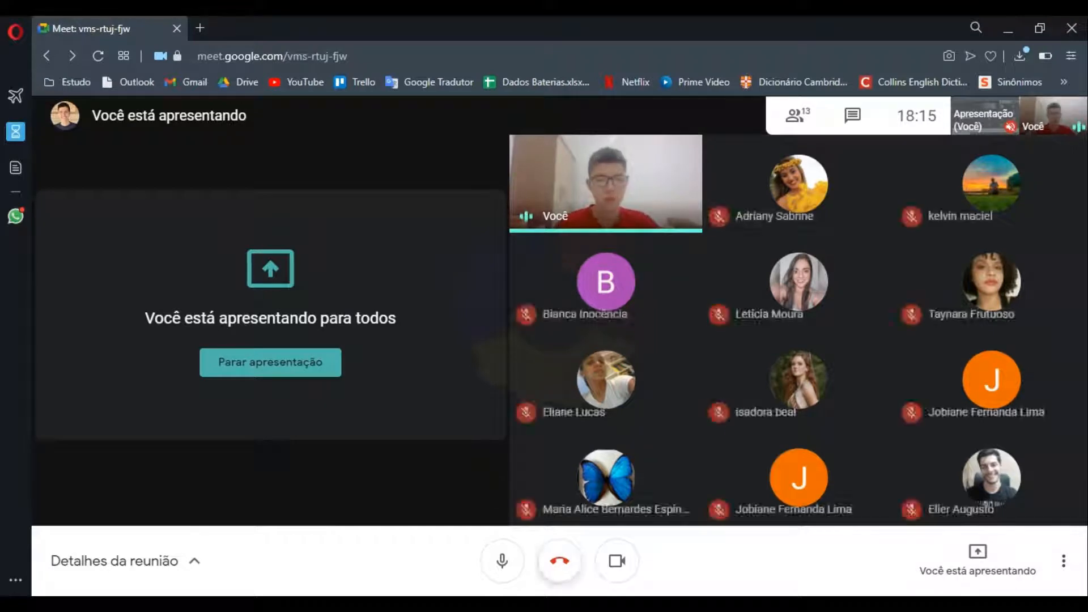
pyautogui.hotkey('alt', 'Tab')
pyautogui.click(427, 432)
pyautogui.moveTo(349, 396); pyautogui.dragTo(353, 392)
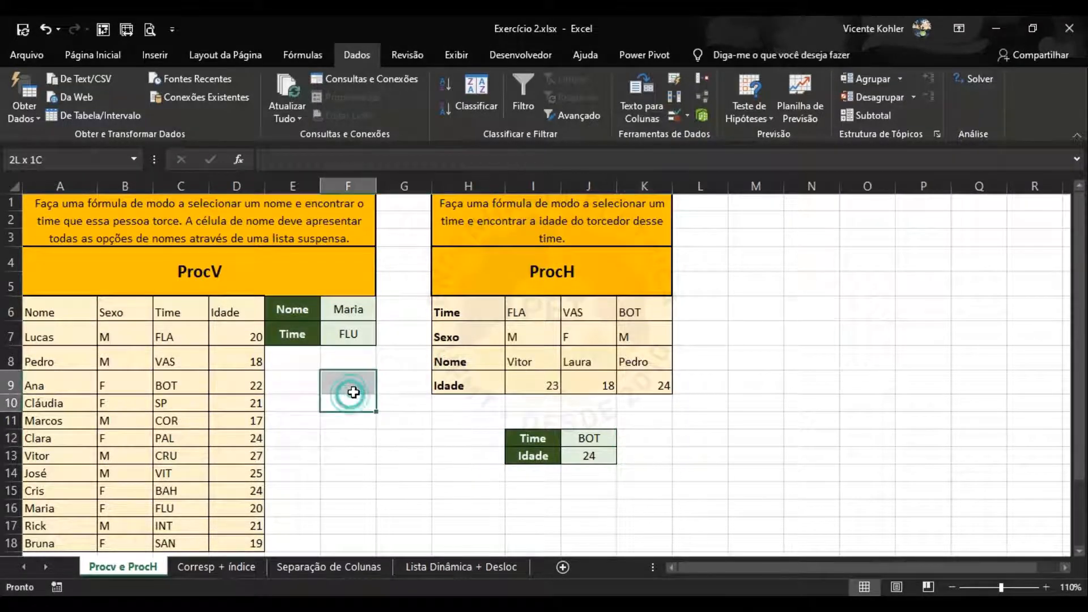
# Step: Enter cor as an extra team in L6, directly after BOT in the ProcH table's Time row
pyautogui.moveTo(516, 312); pyautogui.dragTo(702, 311)
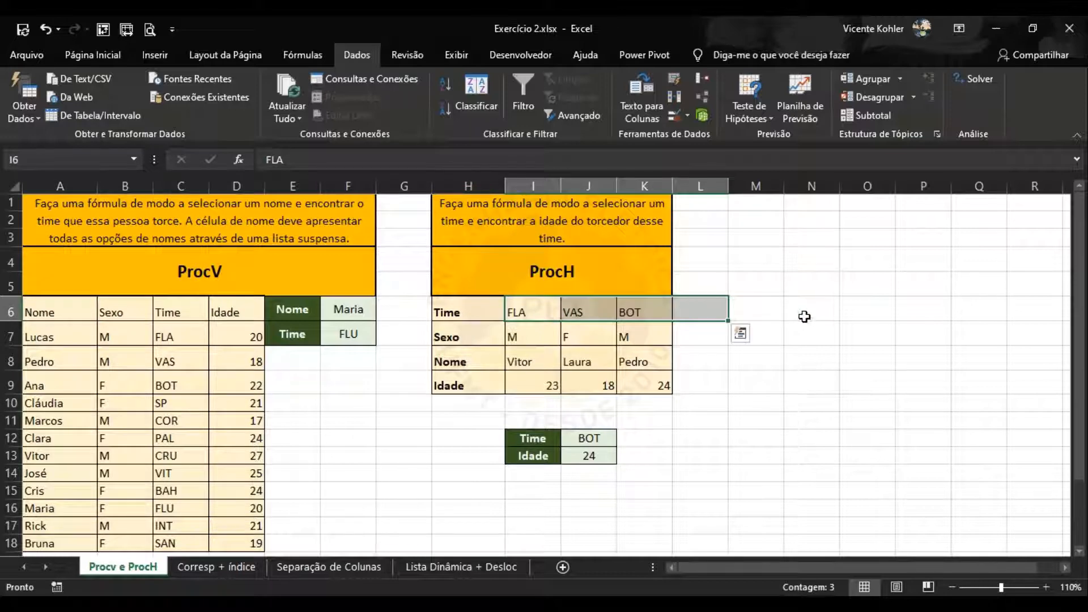
pyautogui.click(805, 316)
pyautogui.click(704, 311)
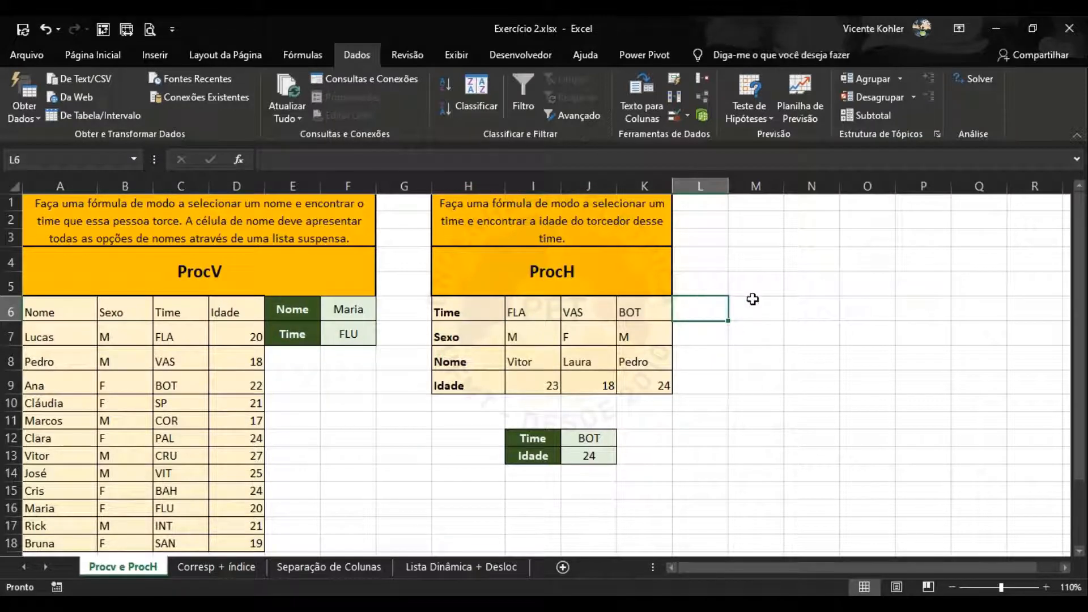
pyautogui.write('cor')
pyautogui.click(743, 357)
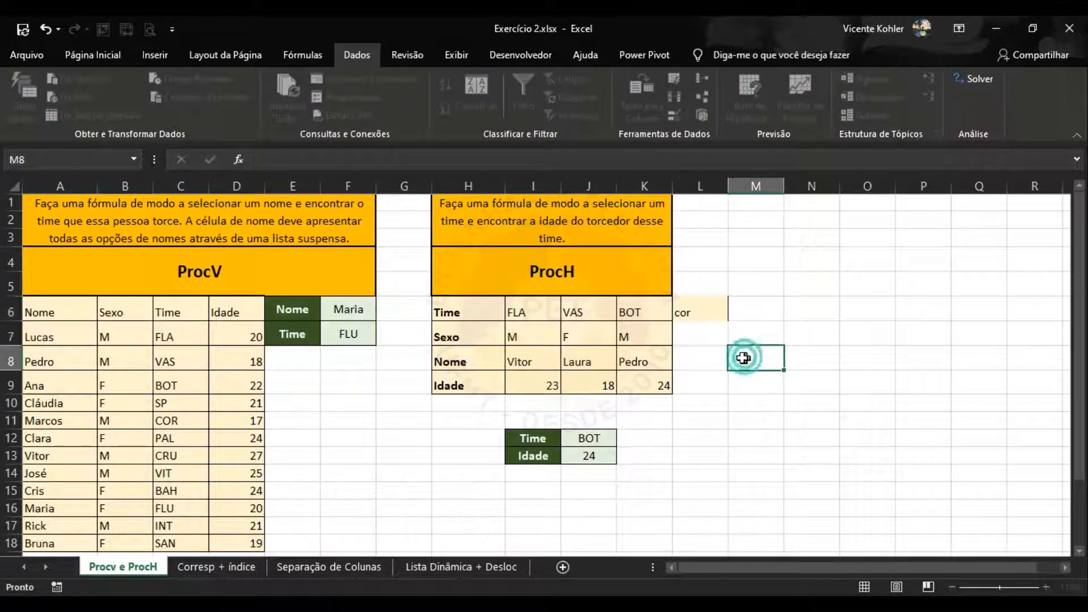
# Step: Check whether the Time dropdown in J12 offers the team added in L6, leaving BOT selected
pyautogui.click(589, 438)
pyautogui.click(624, 438)
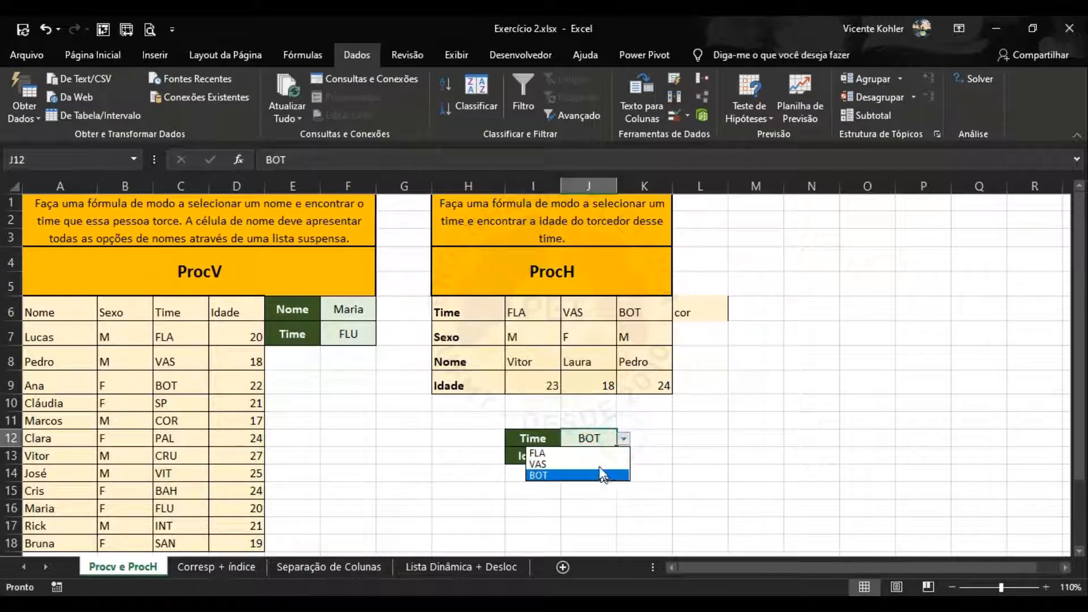
pyautogui.click(670, 436)
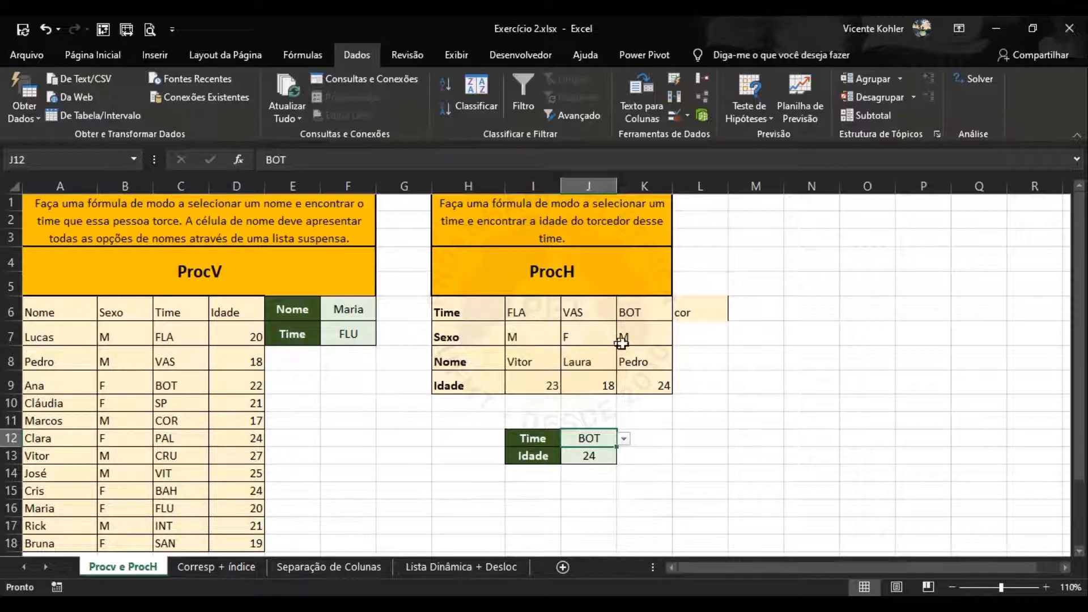
pyautogui.click(742, 349)
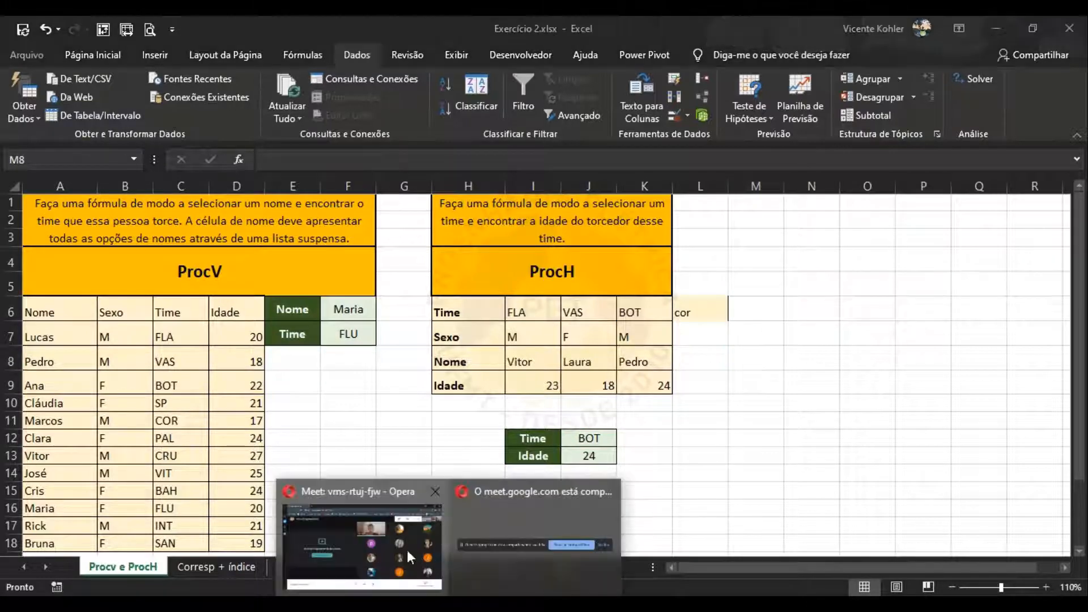
# Step: View the participants and the incoming chat message in the Google Meet call, and go back to the Excel workbook
pyautogui.click(404, 549)
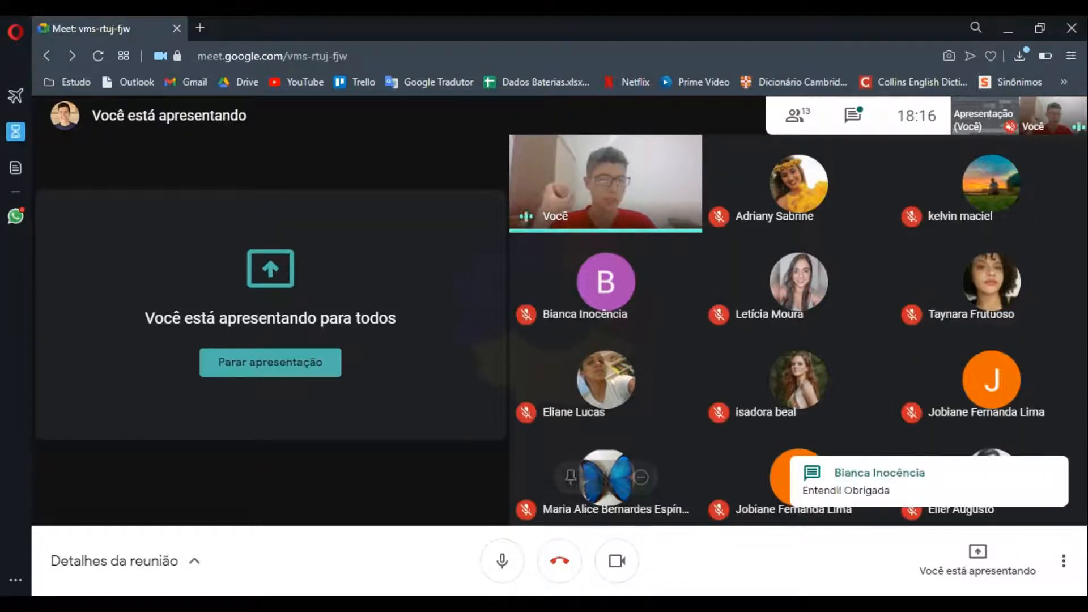
pyautogui.moveTo(565, 604)
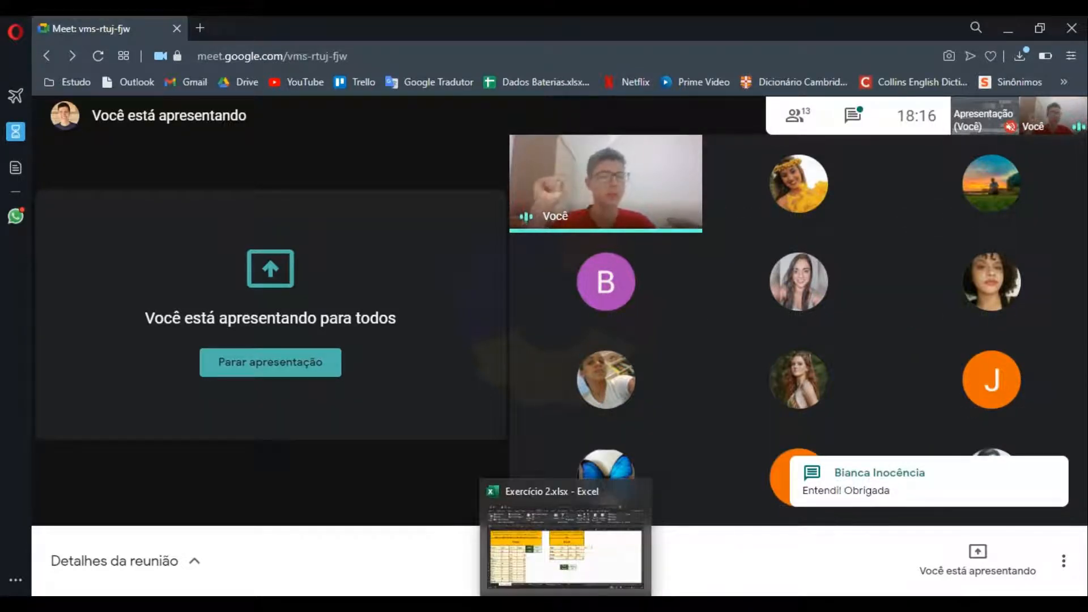
pyautogui.click(566, 604)
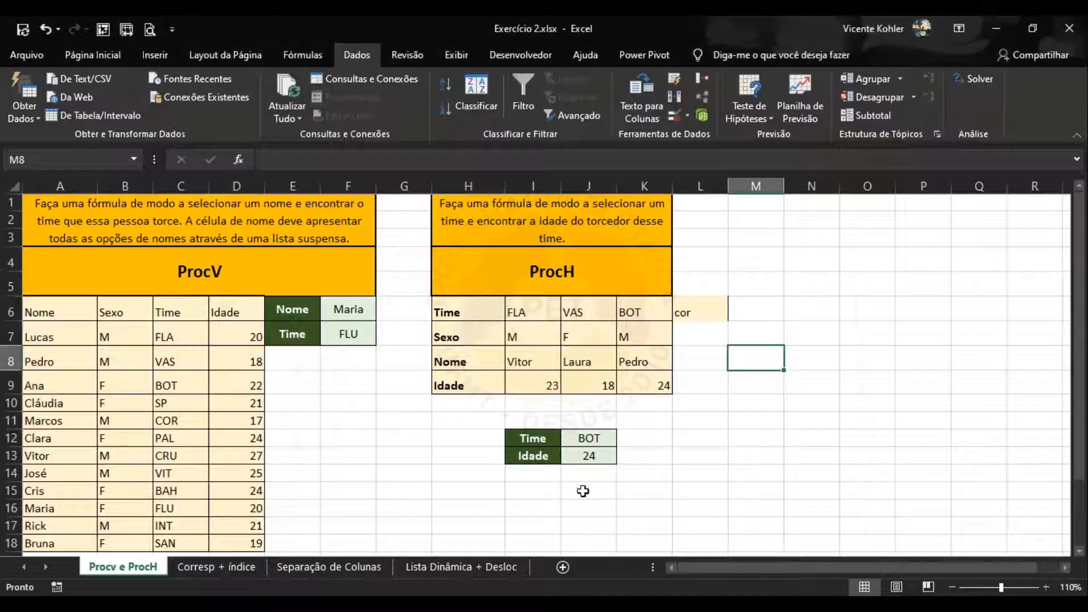
# Step: Open the Corresp + índice sheet and read the exercise on finding the product and quantity sold by date
pyautogui.click(694, 456)
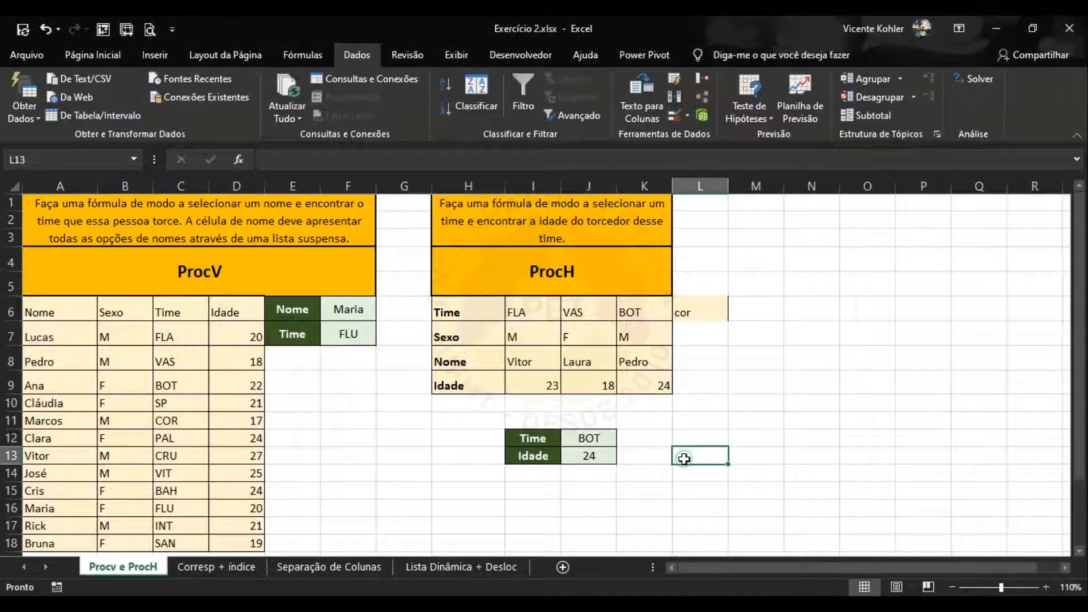
pyautogui.click(233, 567)
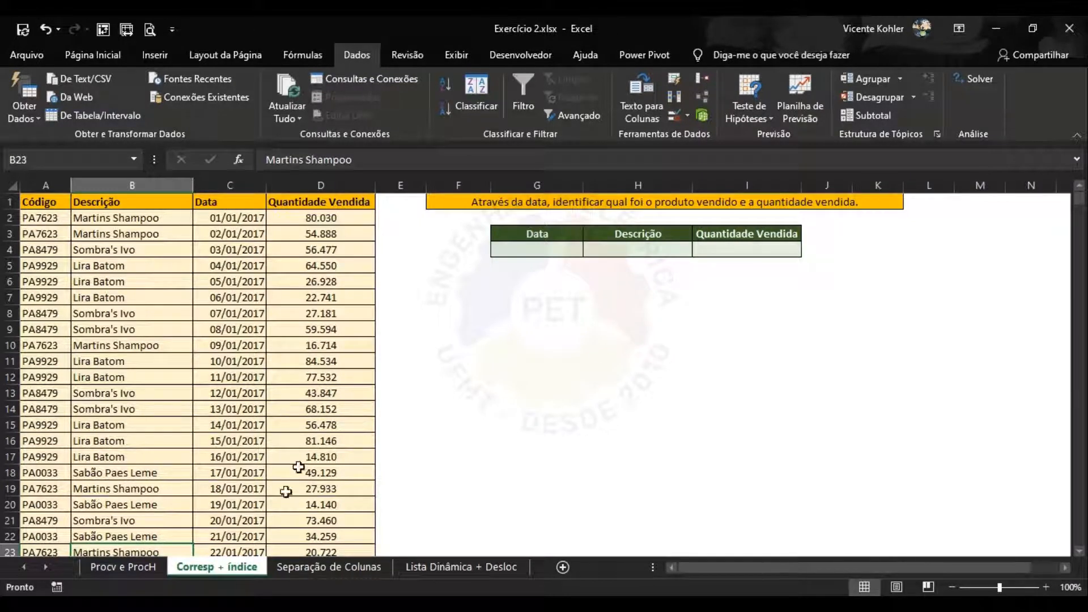
pyautogui.click(519, 363)
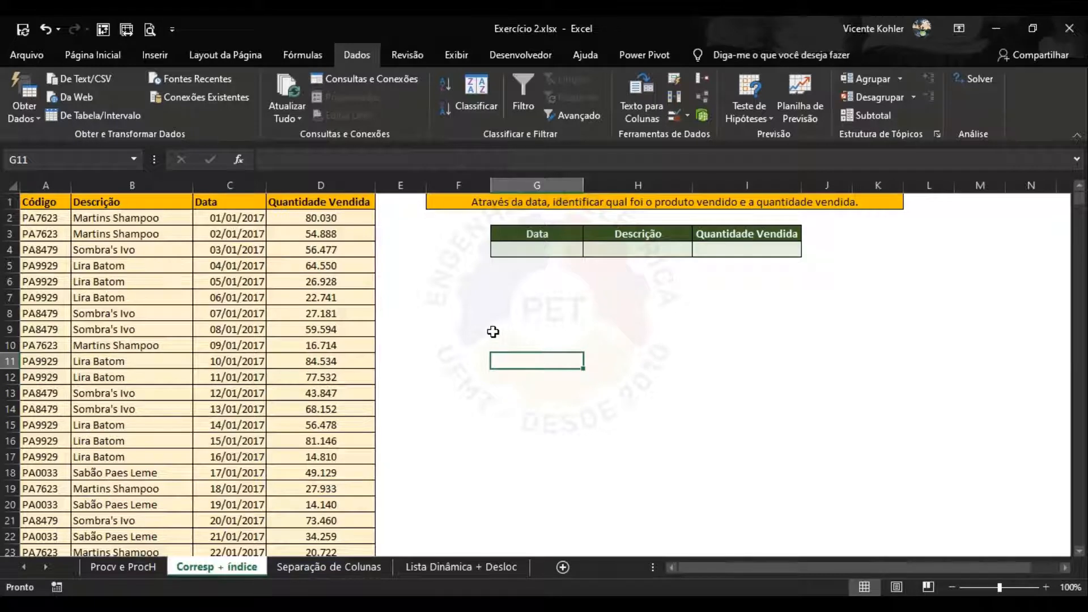
pyautogui.click(569, 316)
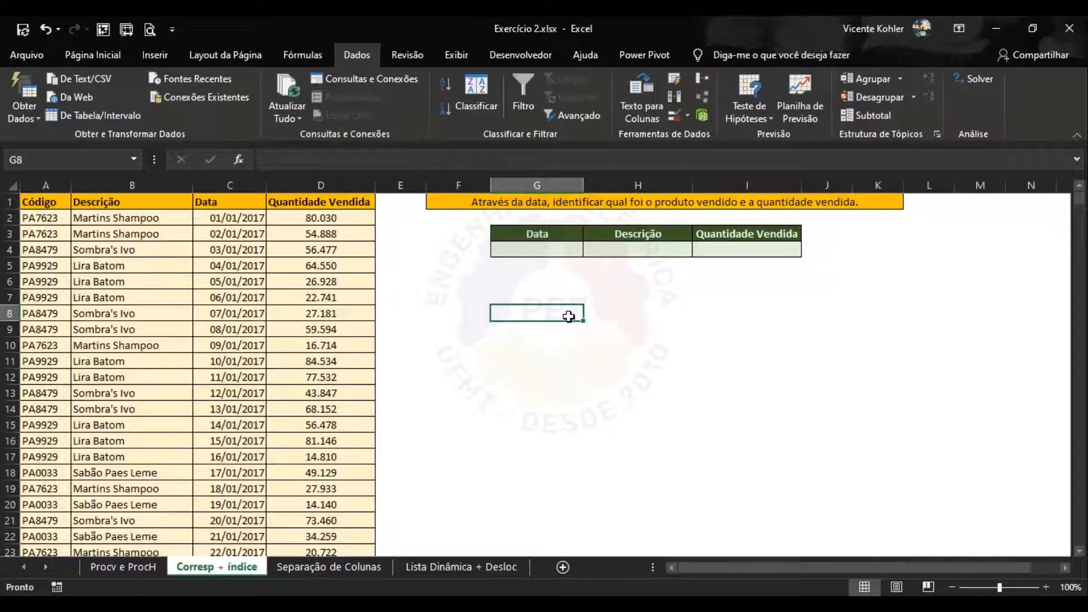
pyautogui.click(540, 293)
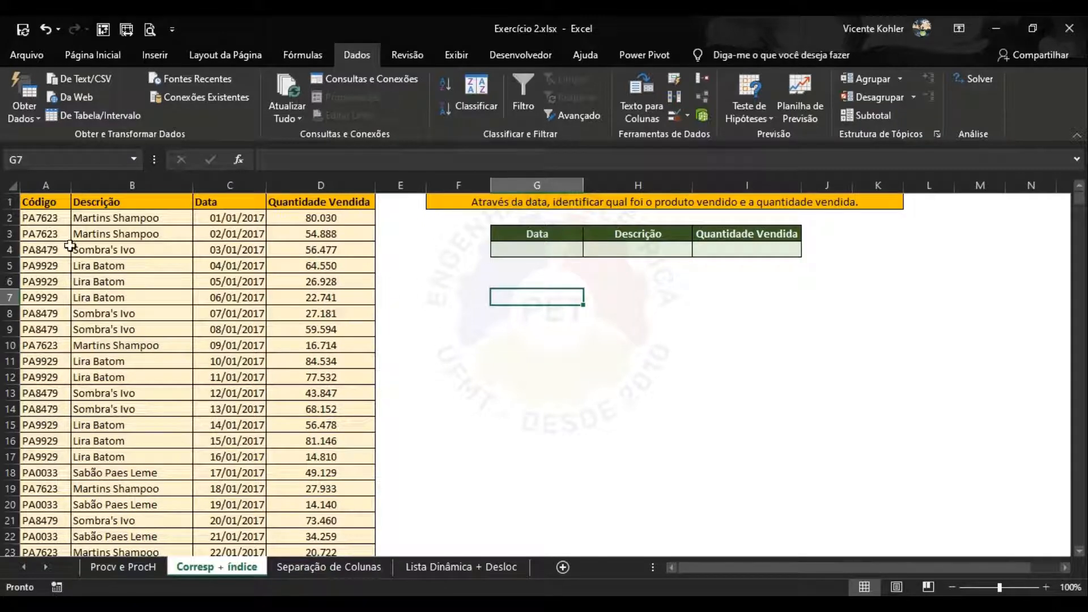
# Step: Examine how the sales table is laid out, comparing its Código, Data and Quantidade Vendida columns
pyautogui.click(46, 217)
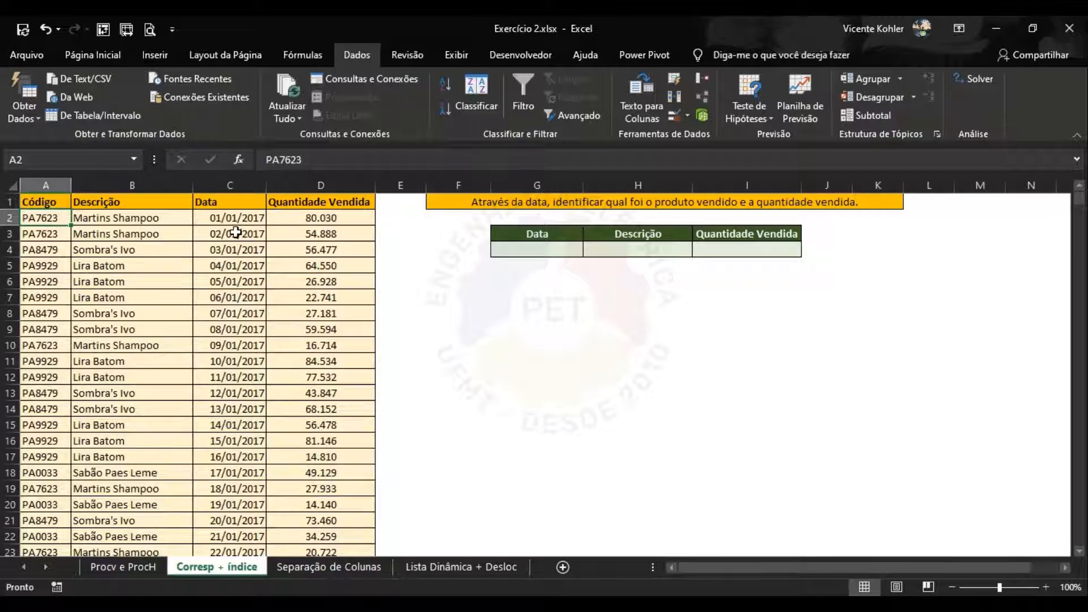
pyautogui.click(250, 204)
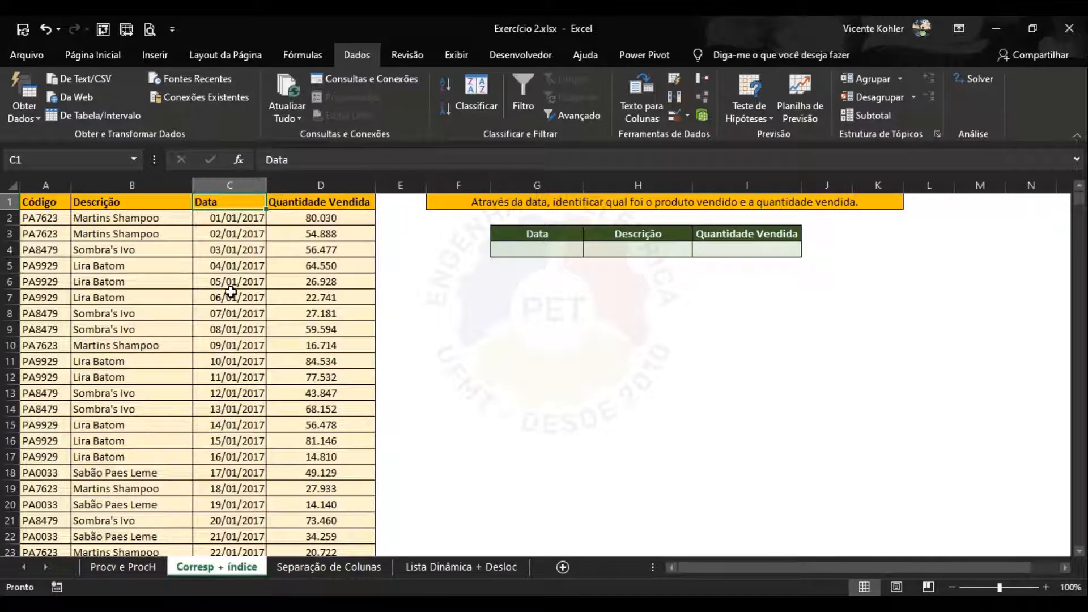
pyautogui.click(217, 236)
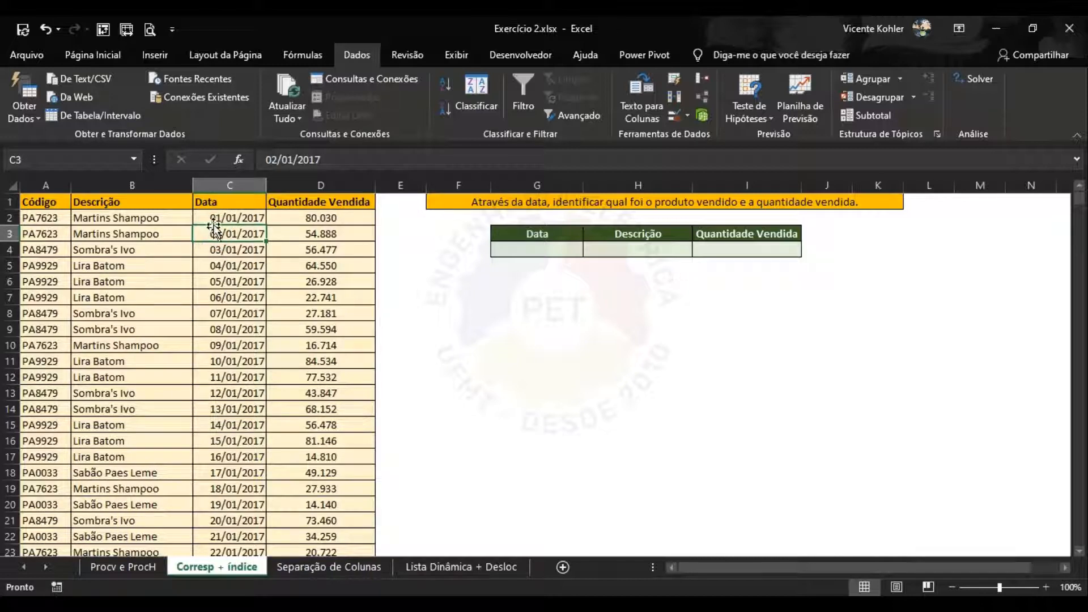
pyautogui.click(219, 202)
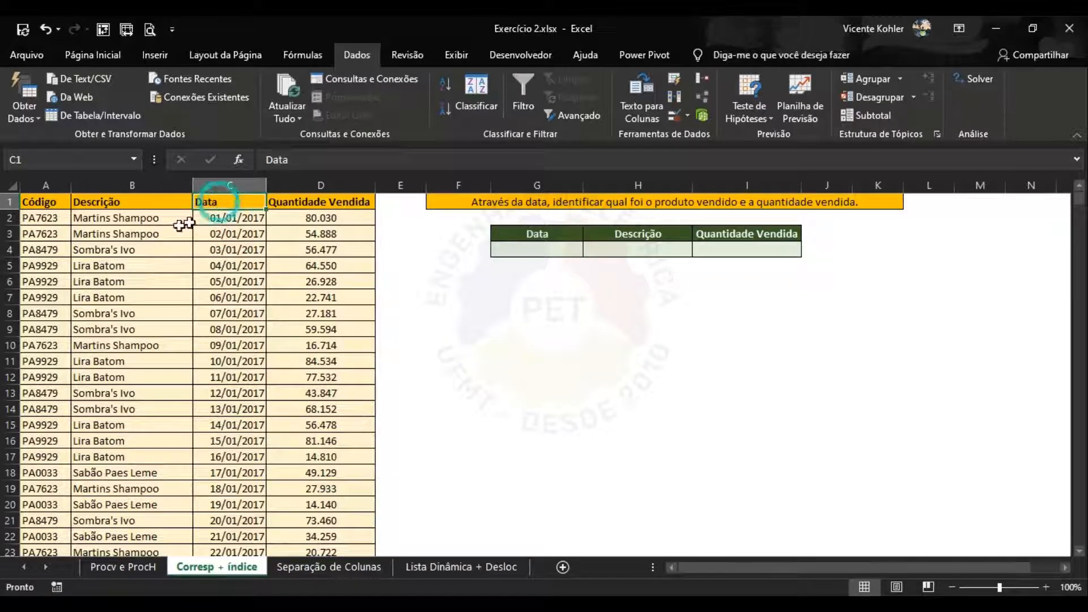
pyautogui.click(28, 201)
pyautogui.click(223, 247)
pyautogui.click(223, 220)
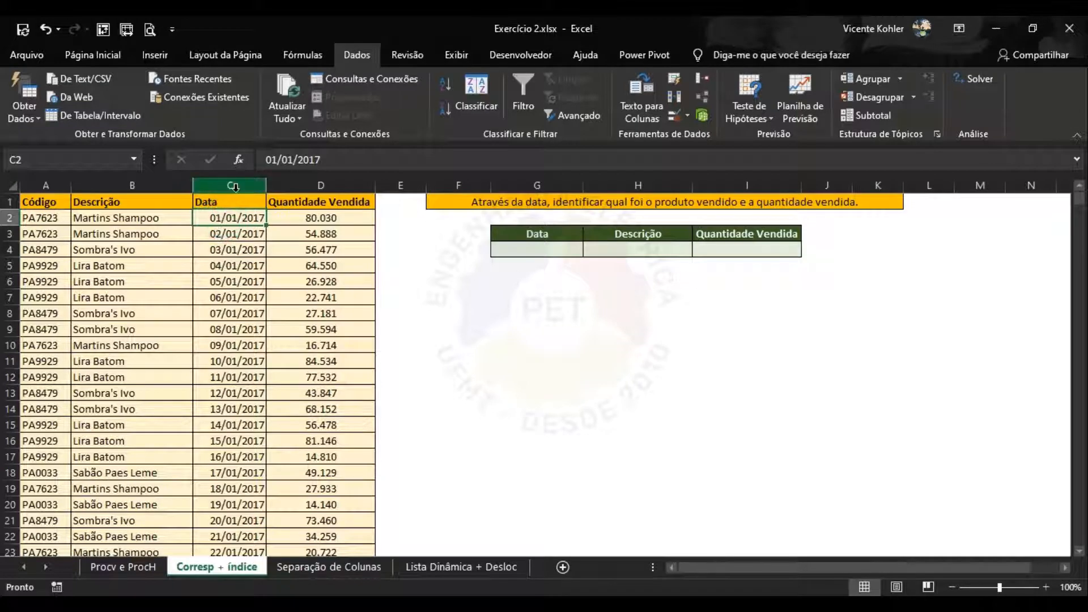
pyautogui.click(234, 187)
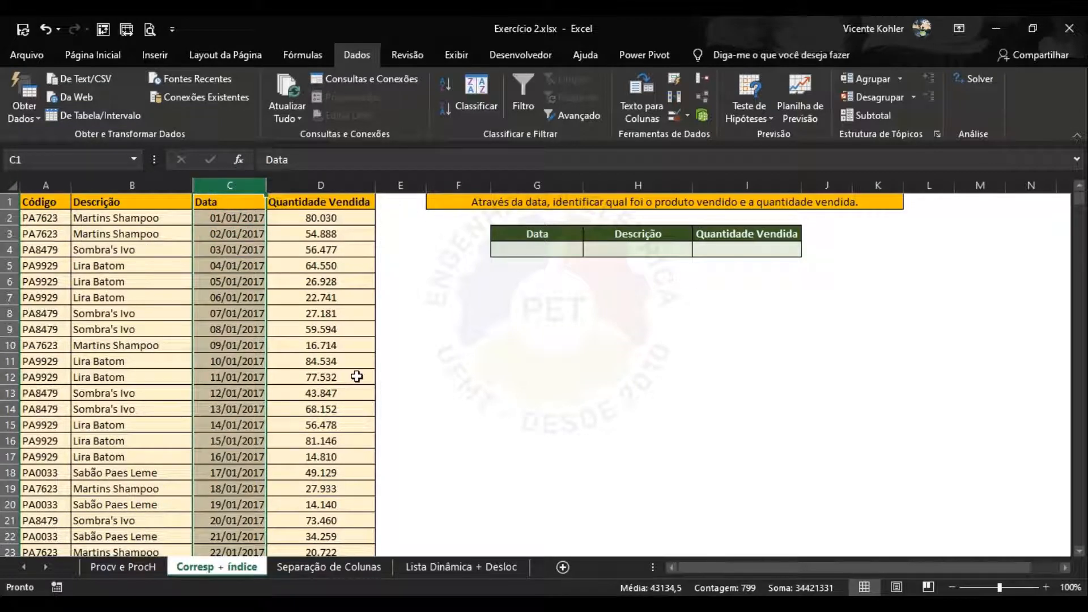
pyautogui.click(318, 314)
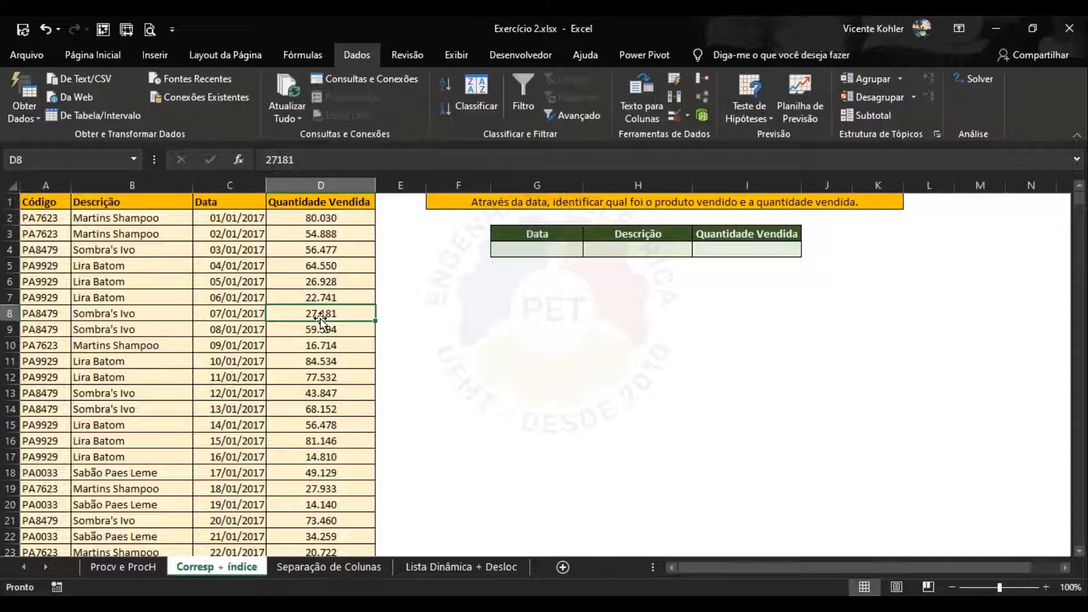
# Step: Copy the date 05/01/2017 from C6 into the lookup table's Data cell G4 and clear the copy selection
pyautogui.click(229, 282)
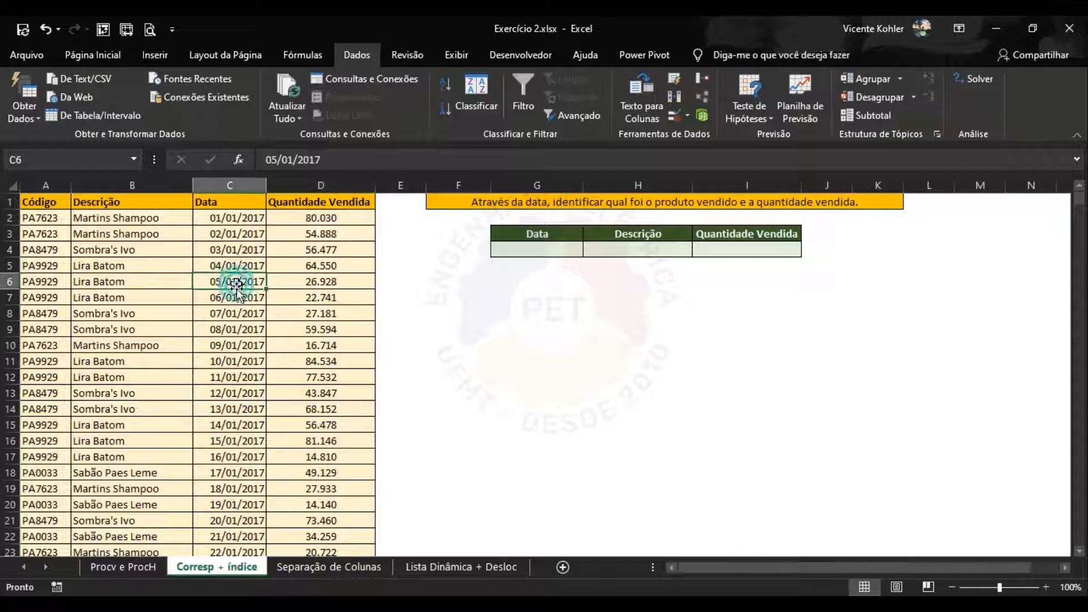
pyautogui.hotkey('ctrl', 'c')
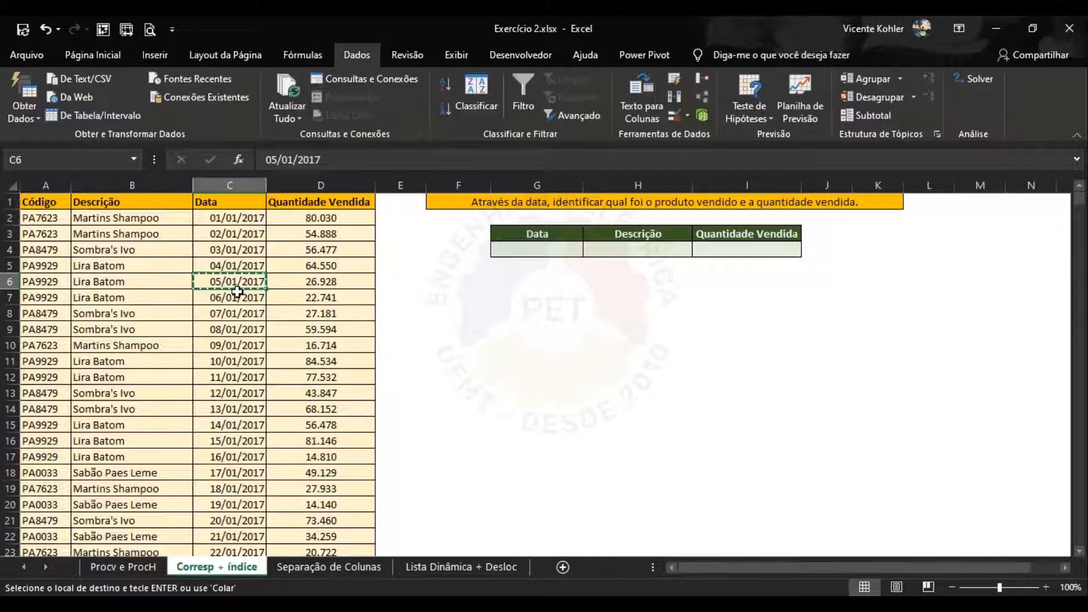
pyautogui.click(533, 249)
pyautogui.hotkey('ctrl', 'v')
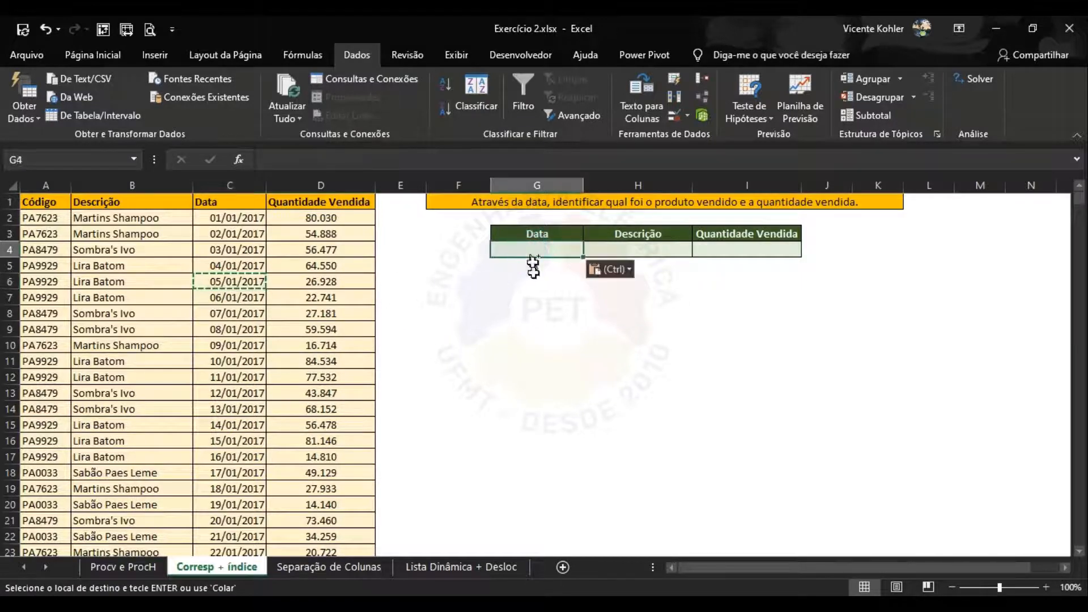
pyautogui.click(552, 310)
pyautogui.click(638, 250)
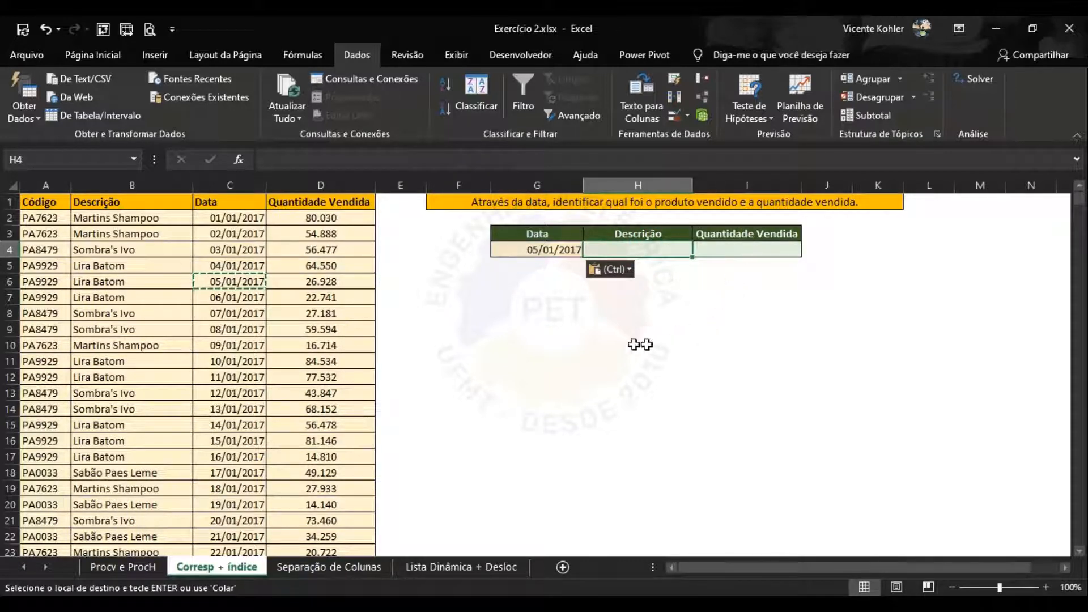
pyautogui.click(526, 348)
pyautogui.press('Escape')
pyautogui.click(546, 300)
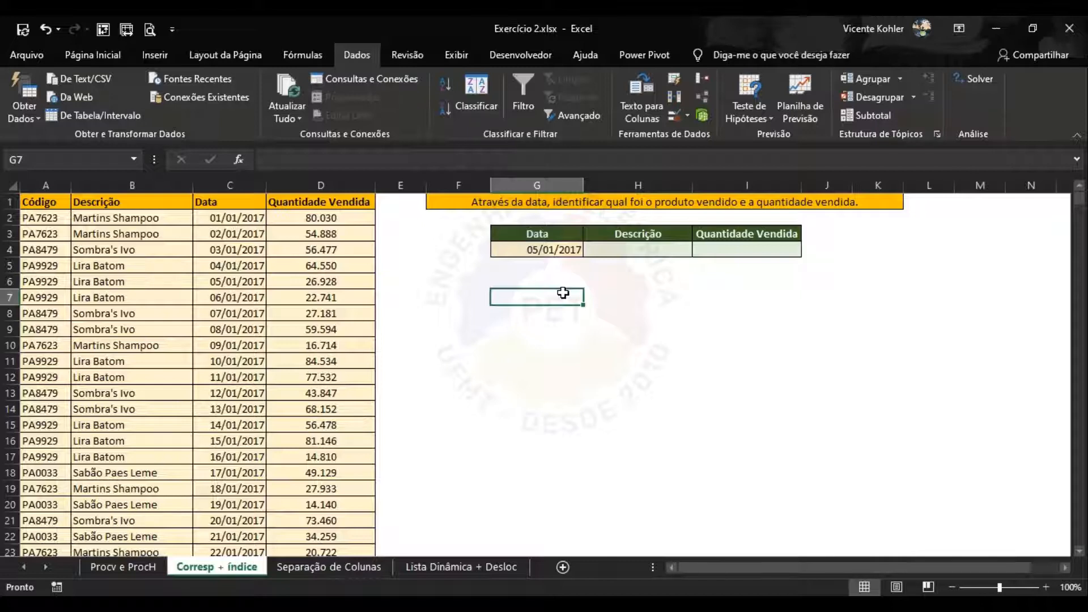
# Step: Bring up the description of the ÍNDICE function in the empty cell H6, then erase the partial entry
pyautogui.click(628, 283)
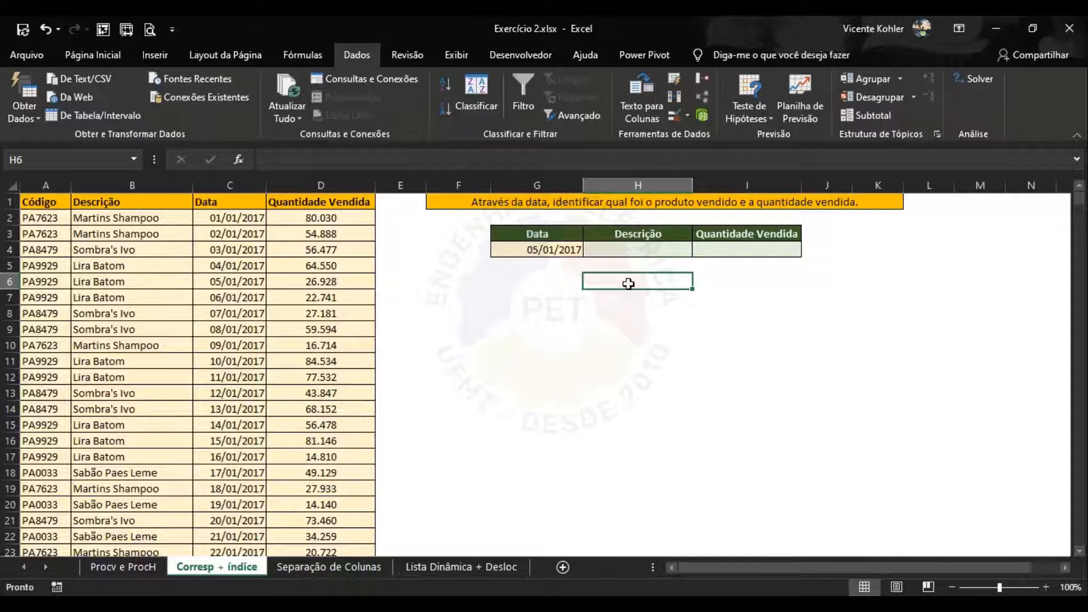
pyautogui.write('=ind')
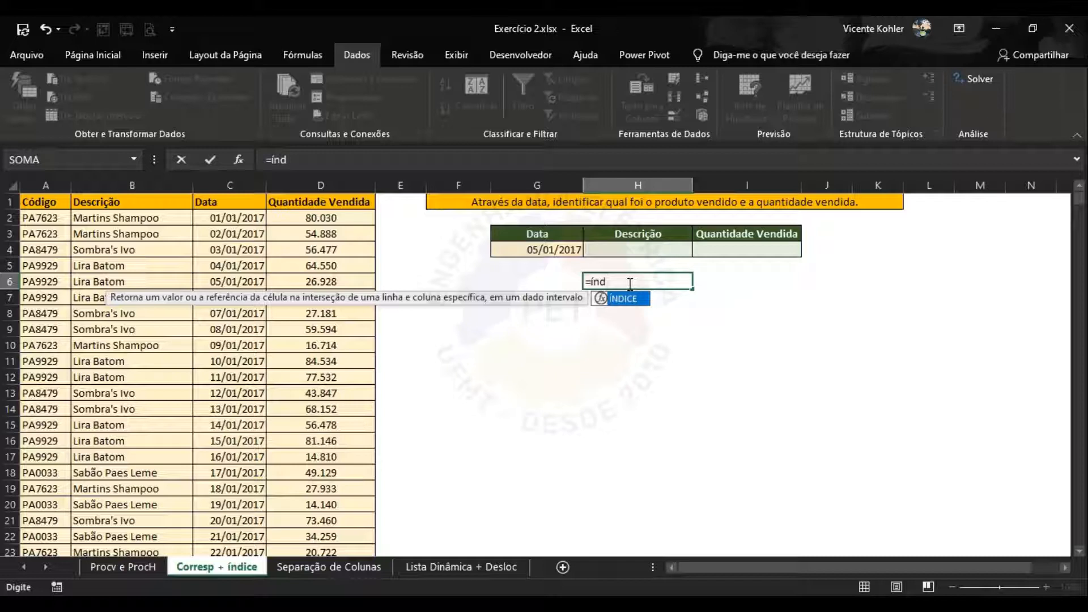
pyautogui.press('BackSpace')
pyautogui.press('BackSpace')
pyautogui.press('BackSpace')
pyautogui.press('BackSpace')
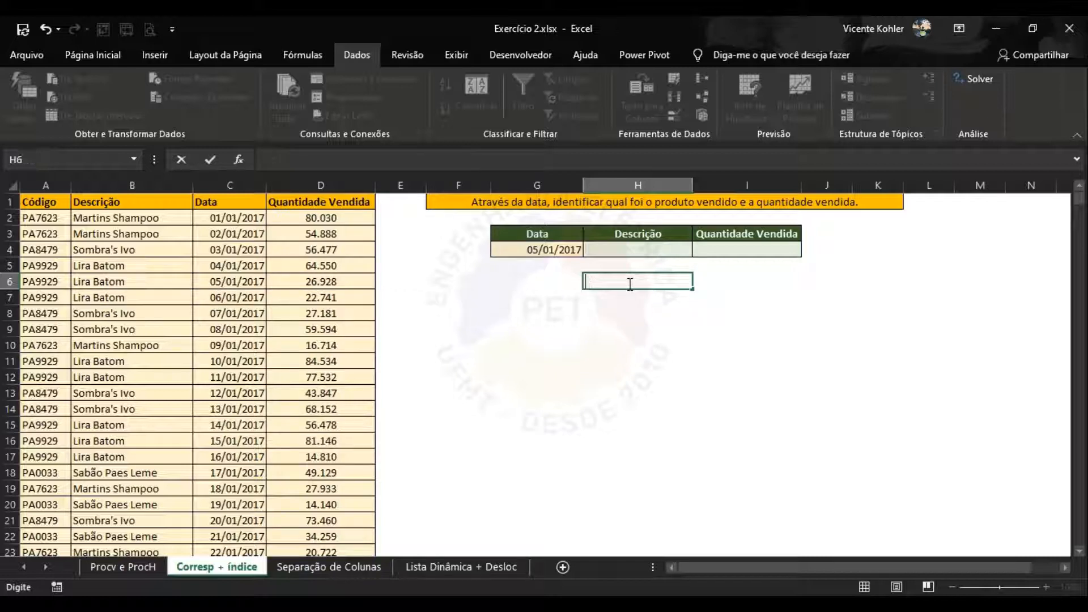
# Step: Bring up the description of the CORRESP function in H6 and leave the cell empty
pyautogui.write('=corres')
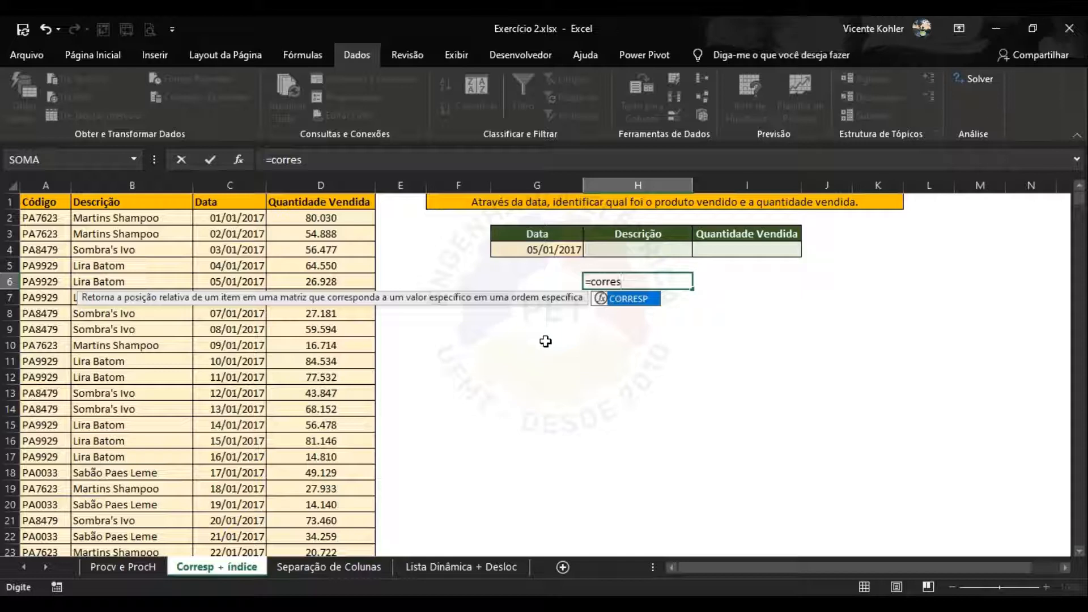
pyautogui.press('BackSpace')
pyautogui.press('BackSpace')
pyautogui.press('BackSpace')
pyautogui.press('BackSpace')
pyautogui.press('BackSpace')
pyautogui.press('BackSpace')
pyautogui.press('BackSpace')
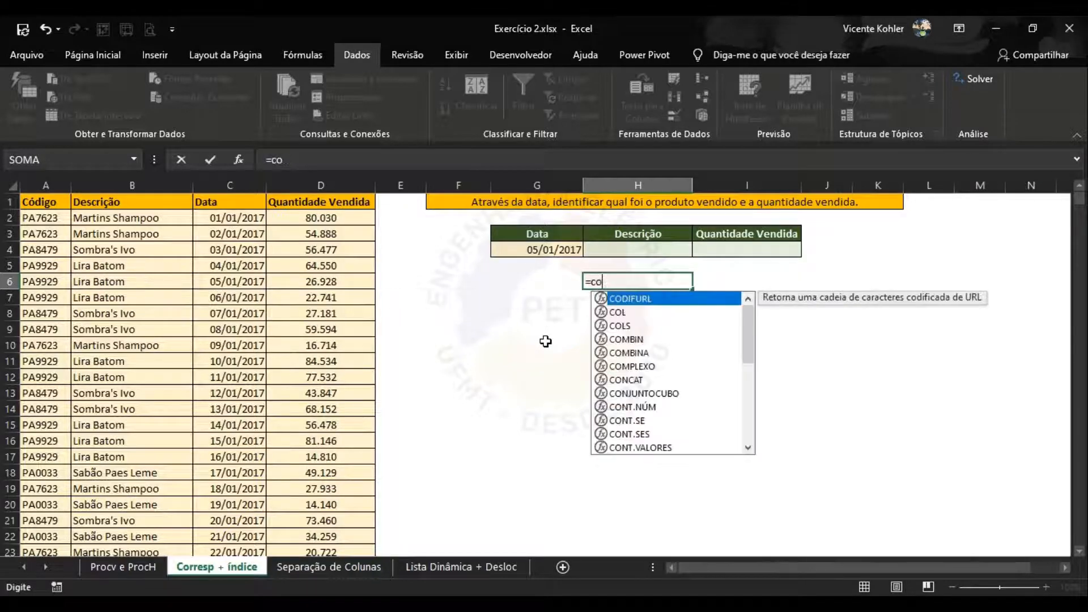
pyautogui.click(546, 341)
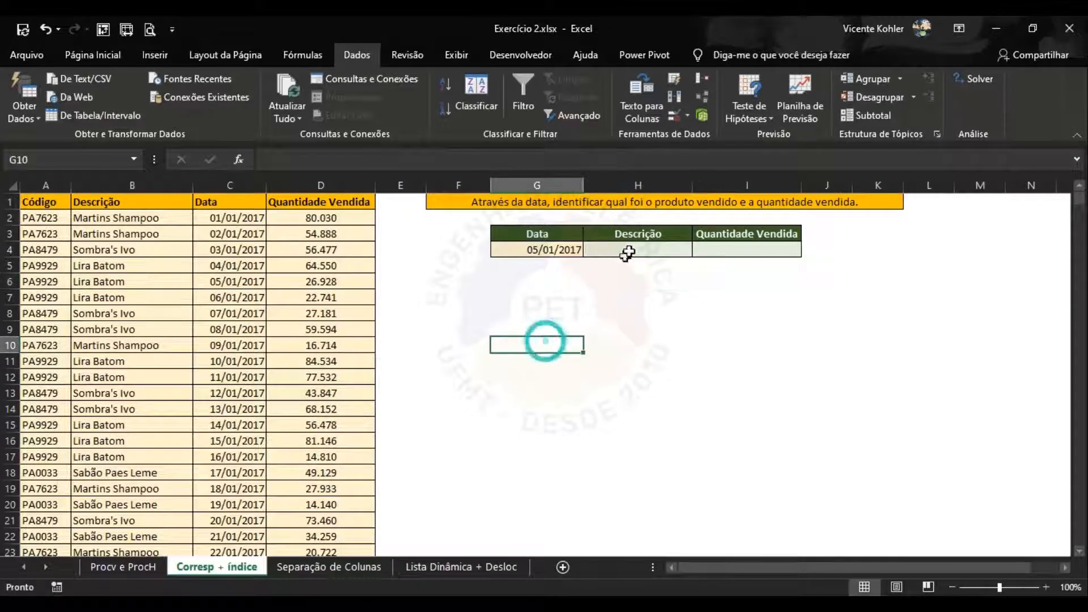
pyautogui.click(643, 251)
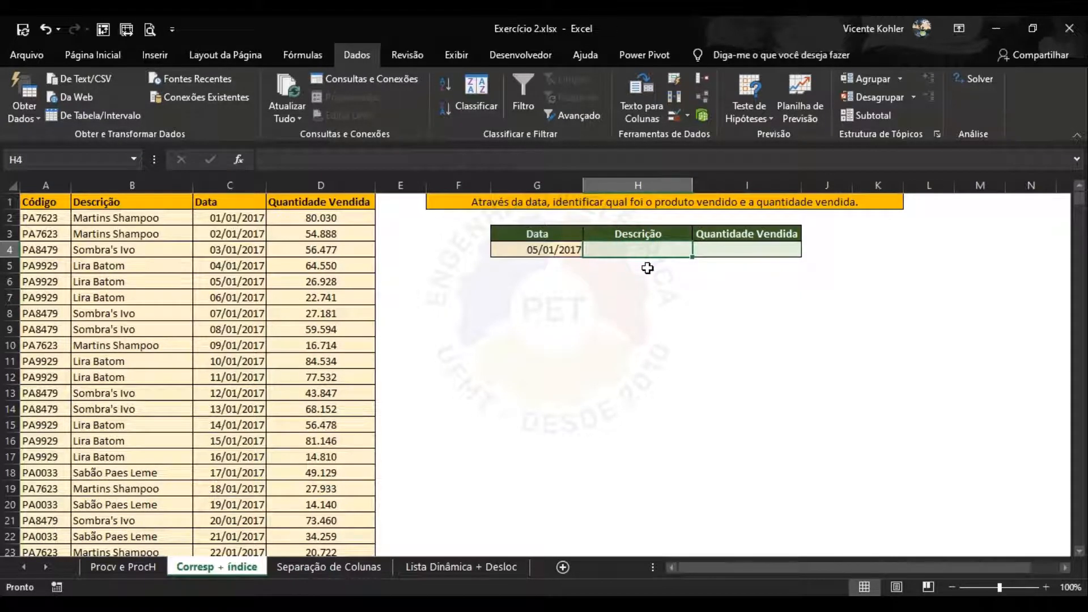
pyautogui.click(663, 282)
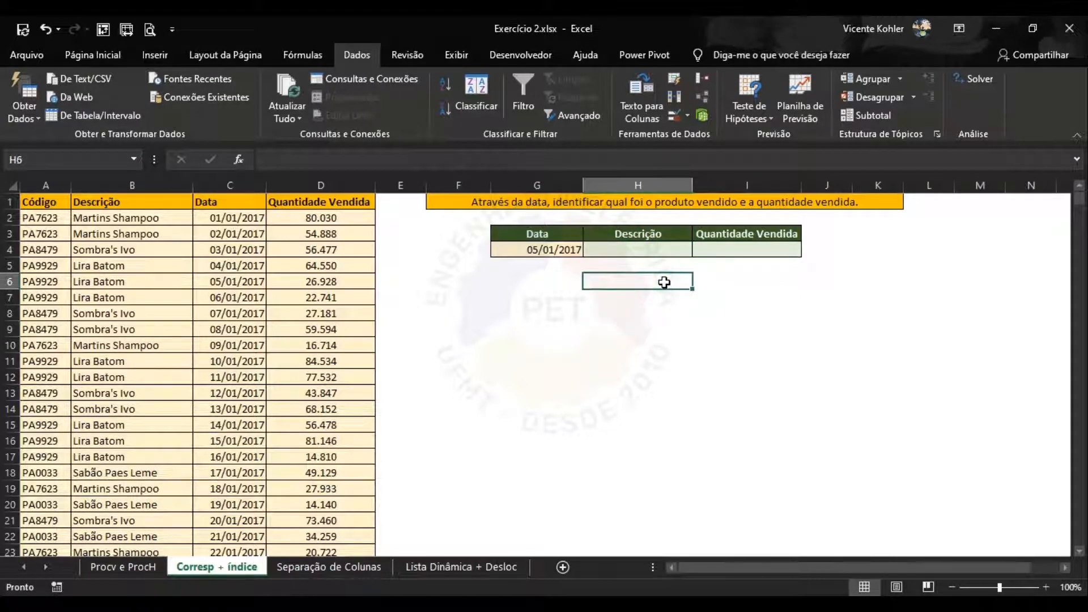
pyautogui.click(653, 269)
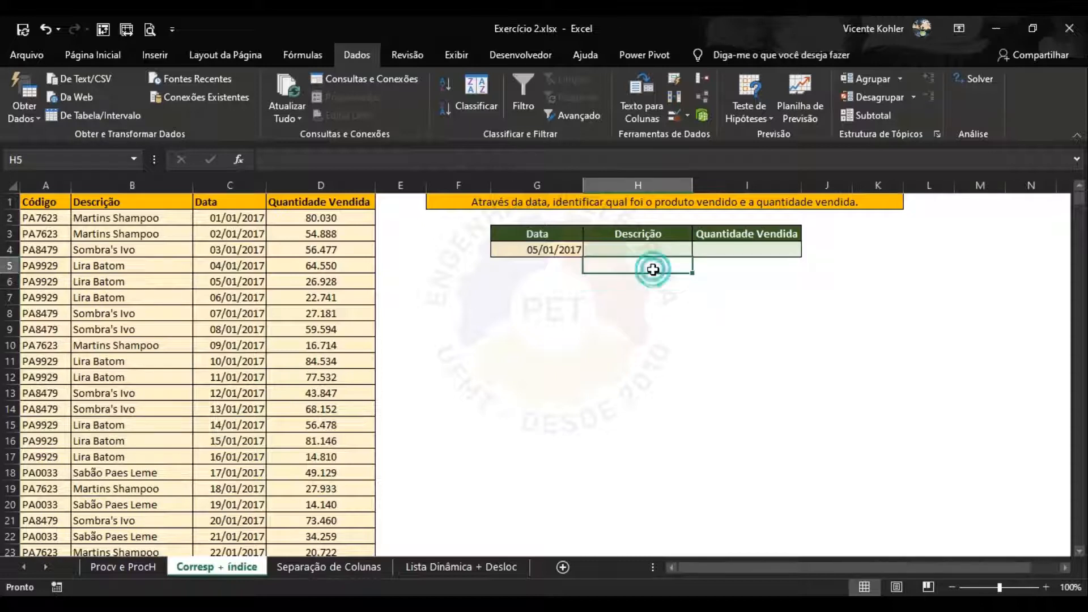
# Step: Begin an ÍNDICE formula in the Descrição cell H4 with the full sales data range A2:D799 as its matrix
pyautogui.click(657, 253)
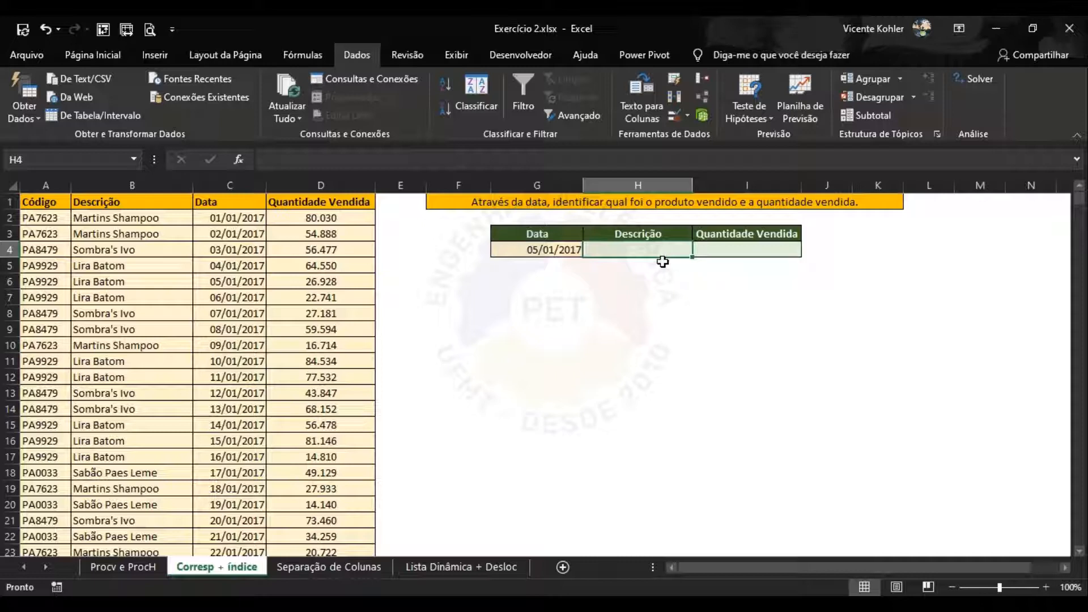
pyautogui.write('=ín')
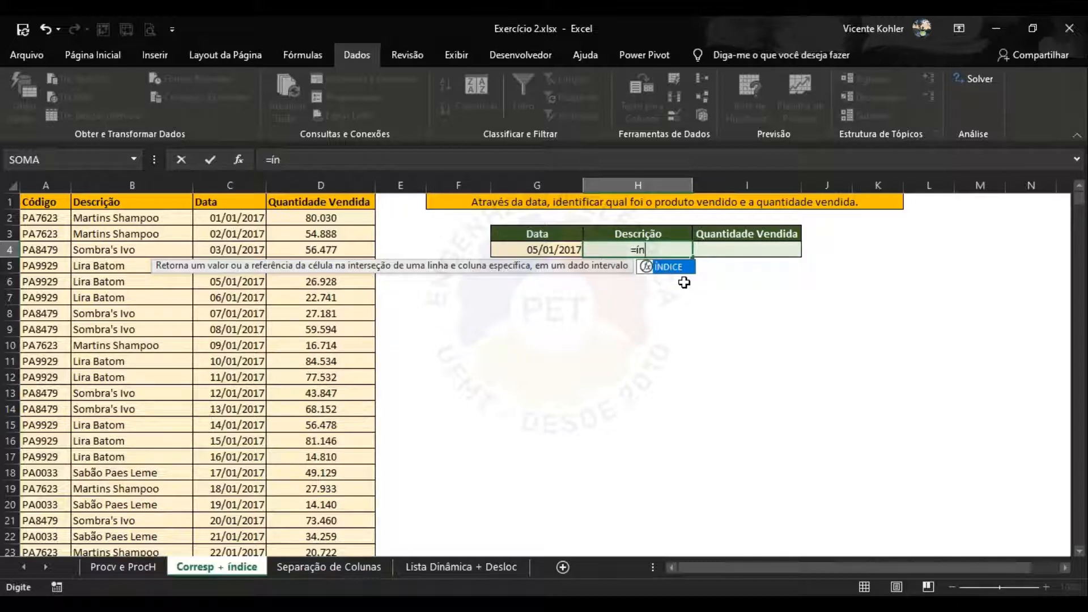
pyautogui.press('Tab')
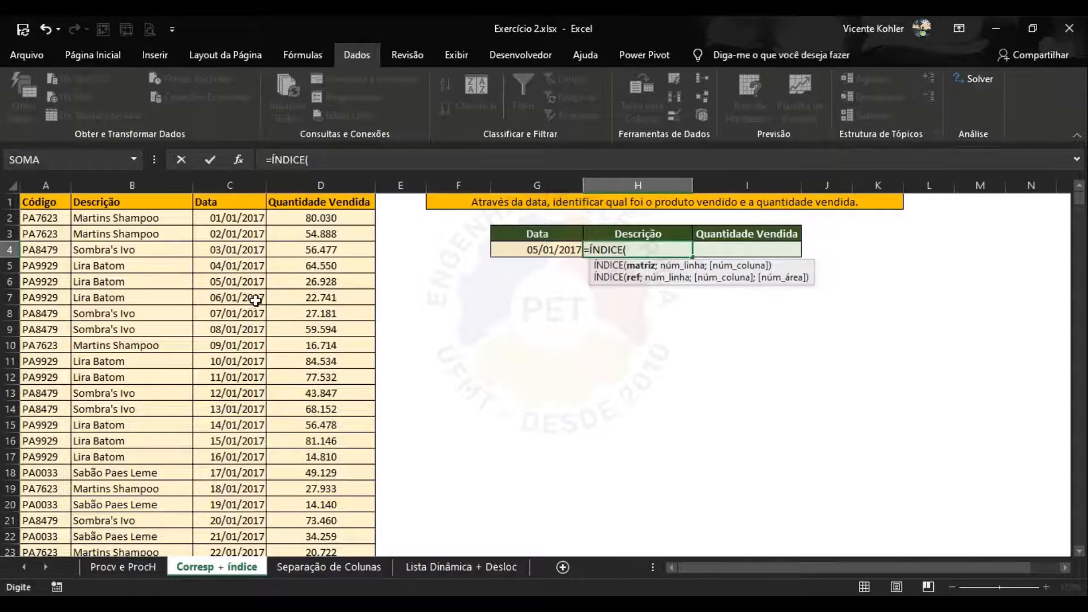
pyautogui.moveTo(44, 218); pyautogui.dragTo(315, 222)
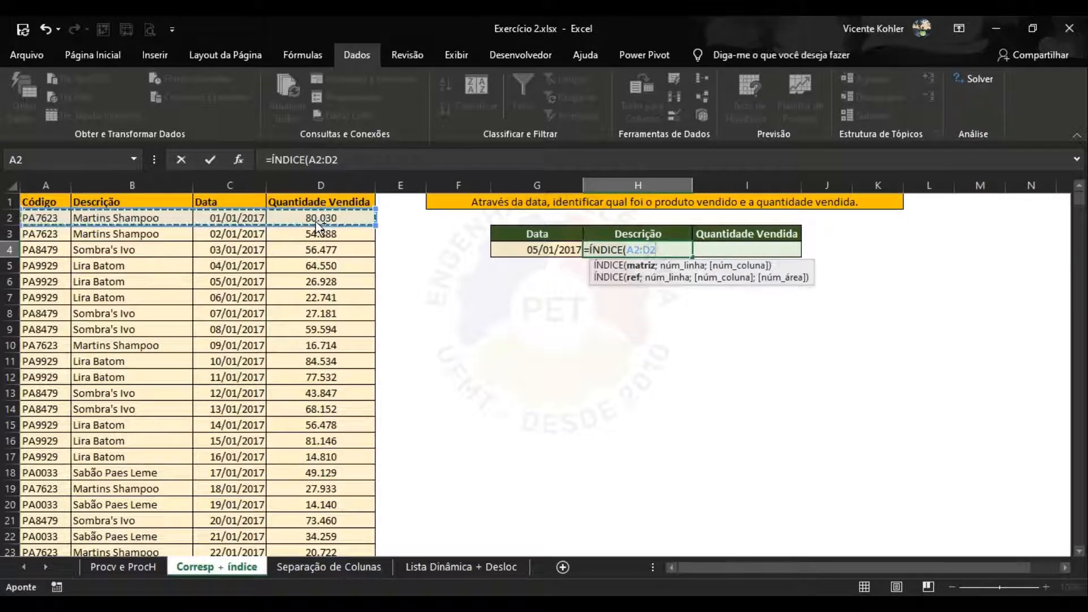
pyautogui.hotkey('ctrl', 'shift', 'Down')
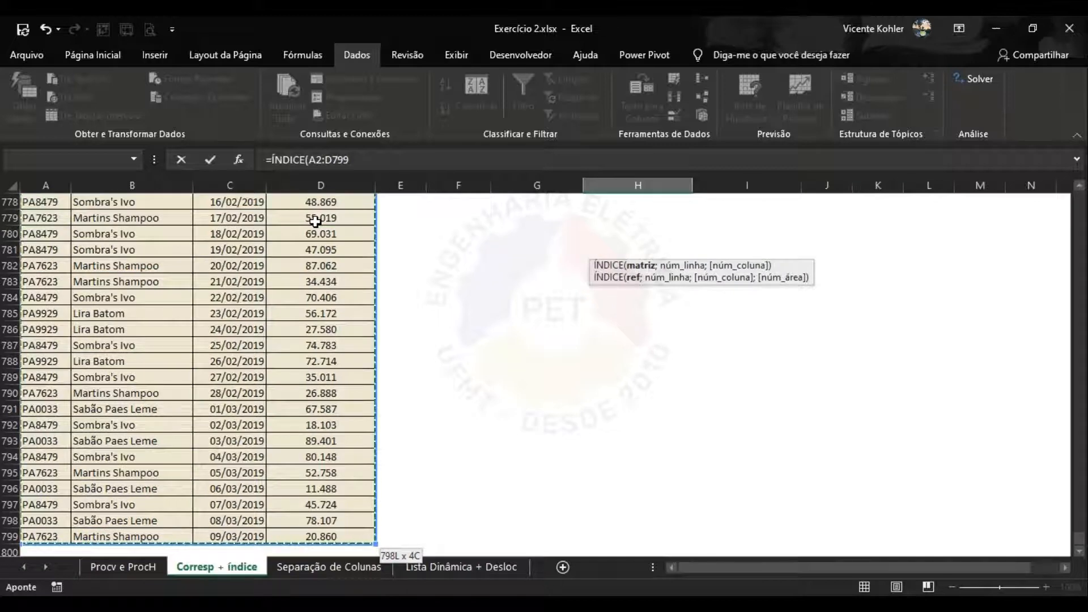
pyautogui.moveTo(1077, 541); pyautogui.dragTo(1079, 197)
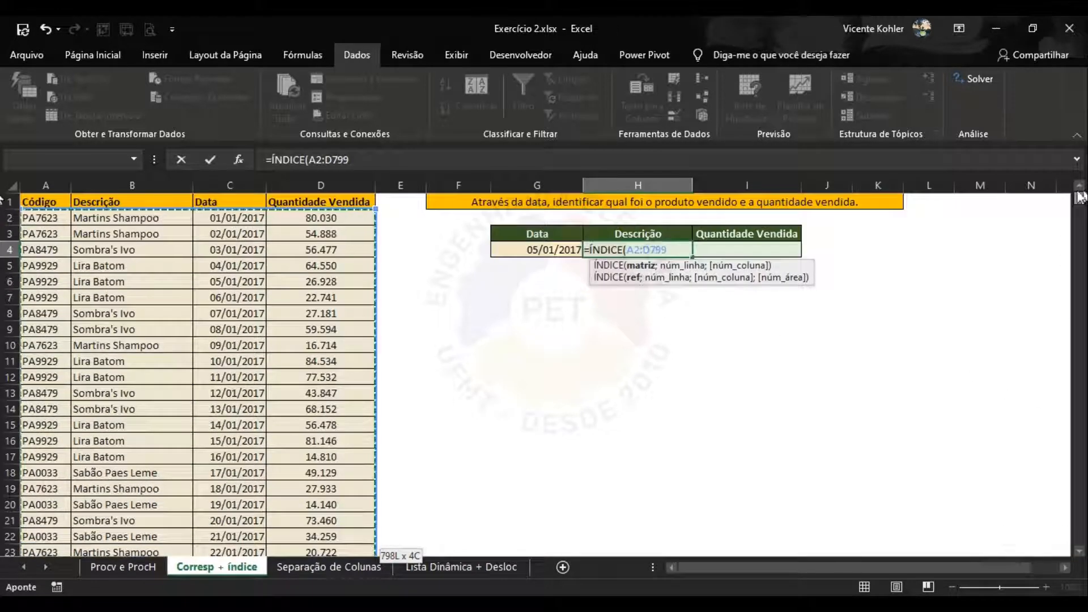
pyautogui.click(678, 250)
# Step: Nest a CORRESP function as the row number of the ÍNDICE formula in H4, with the date cell G4 as its lookup value
pyautogui.write(';')
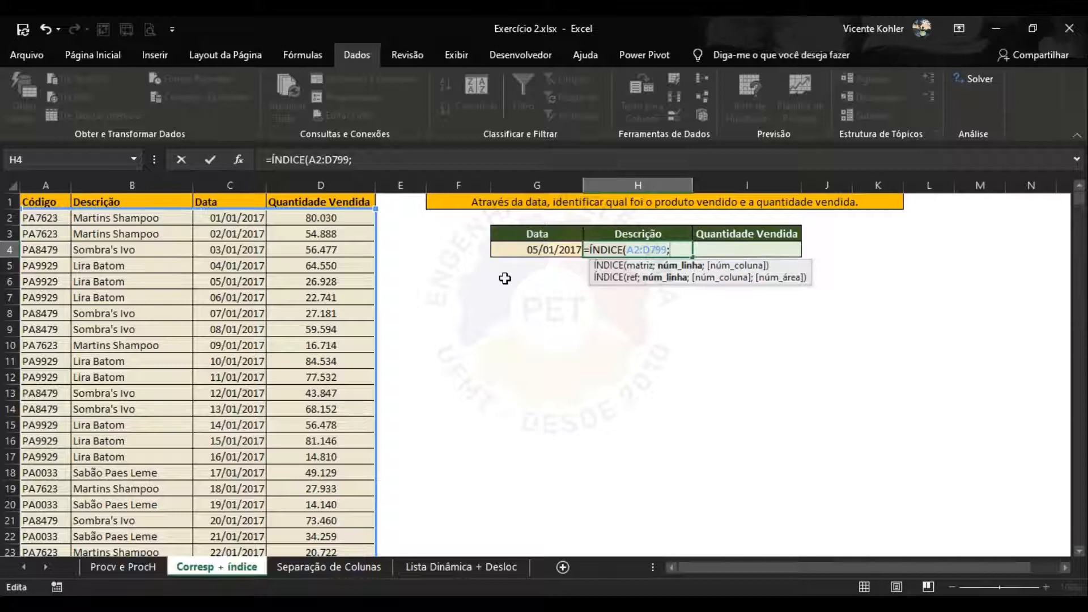
pyautogui.write('c')
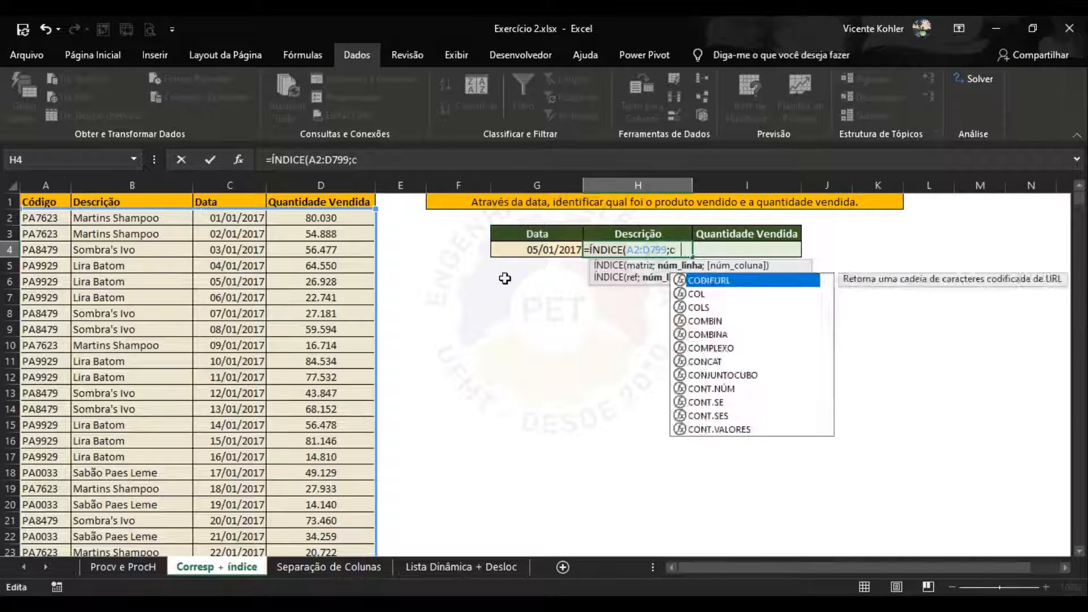
pyautogui.write('orre')
pyautogui.press('Down')
pyautogui.press('Tab')
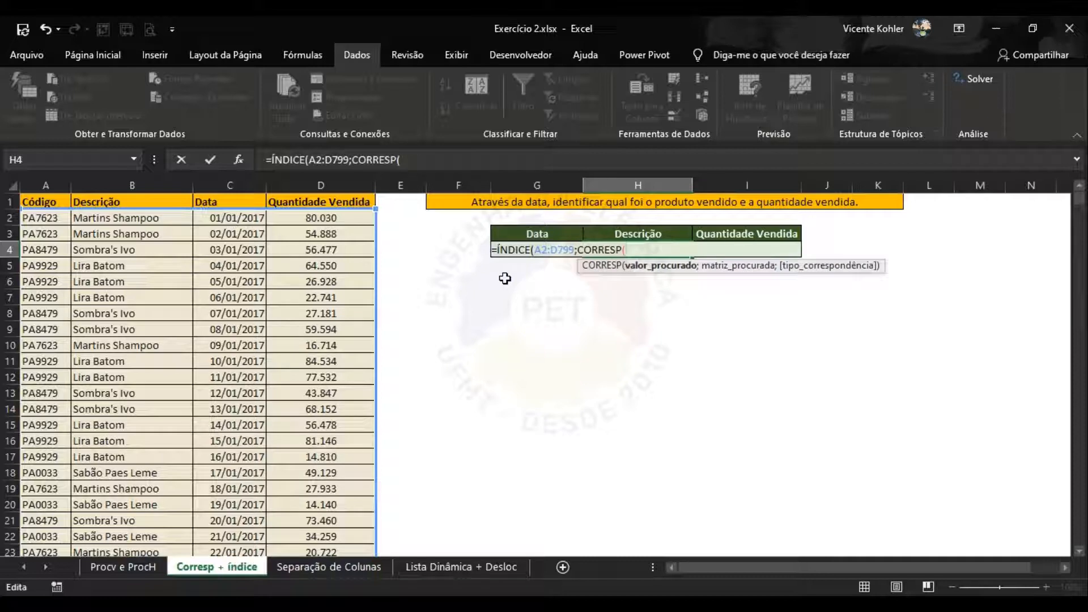
pyautogui.click(540, 268)
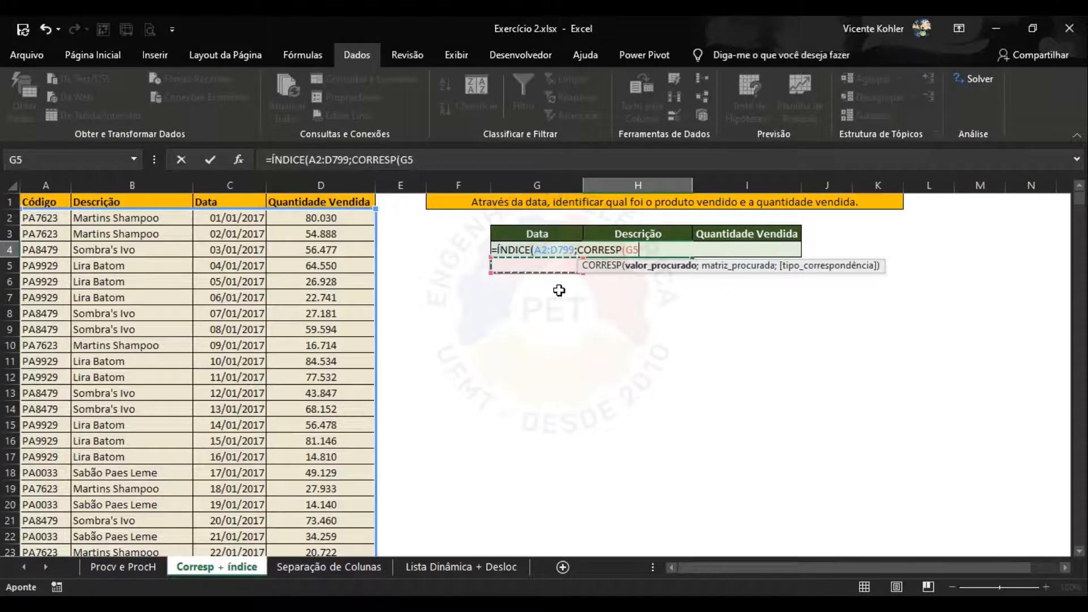
pyautogui.press('Up')
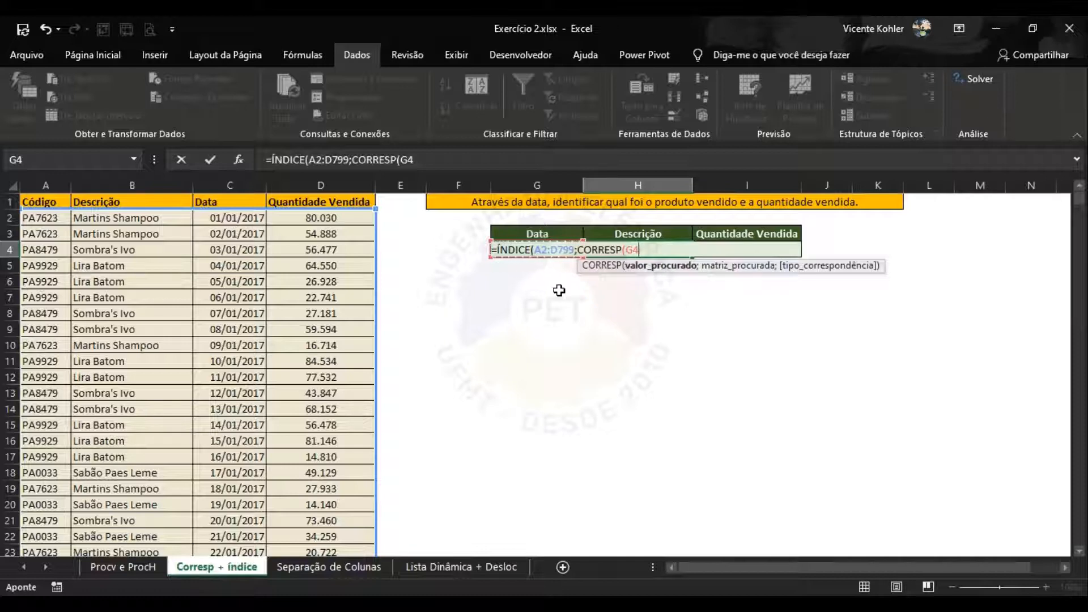
# Step: Set CORRESP's lookup array to the Data column range C2:C799 with match type 0 for an exact match, and close the function
pyautogui.write(';')
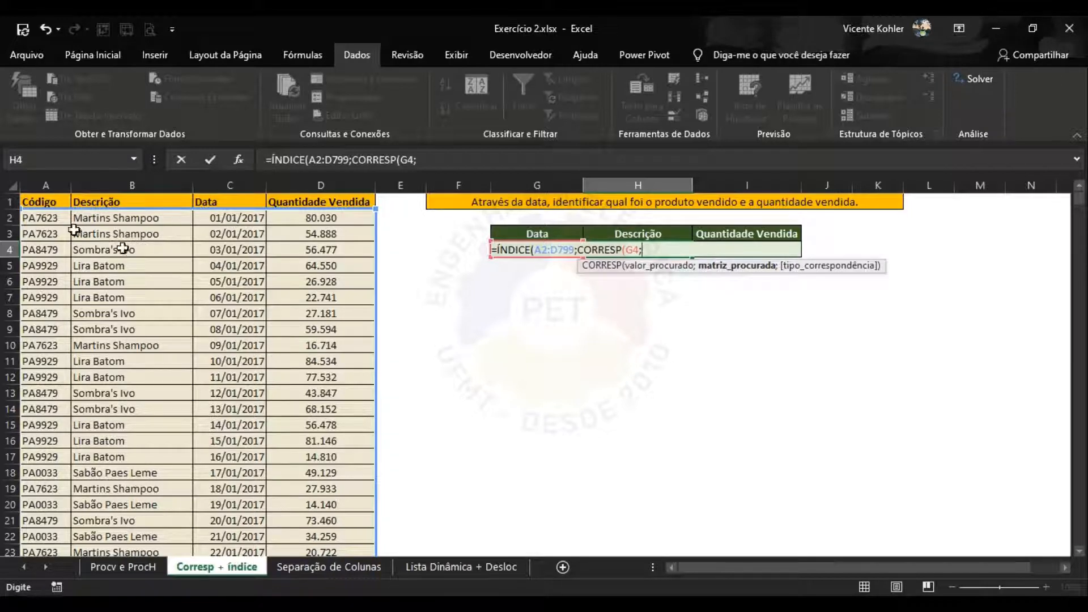
pyautogui.click(233, 217)
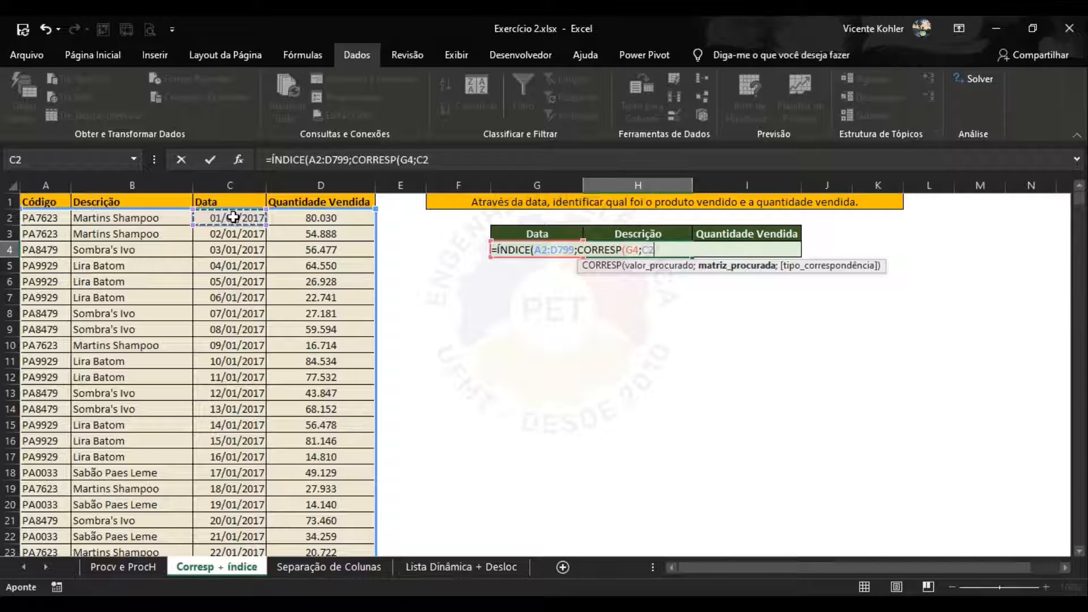
pyautogui.hotkey('ctrl', 'shift', 'Down')
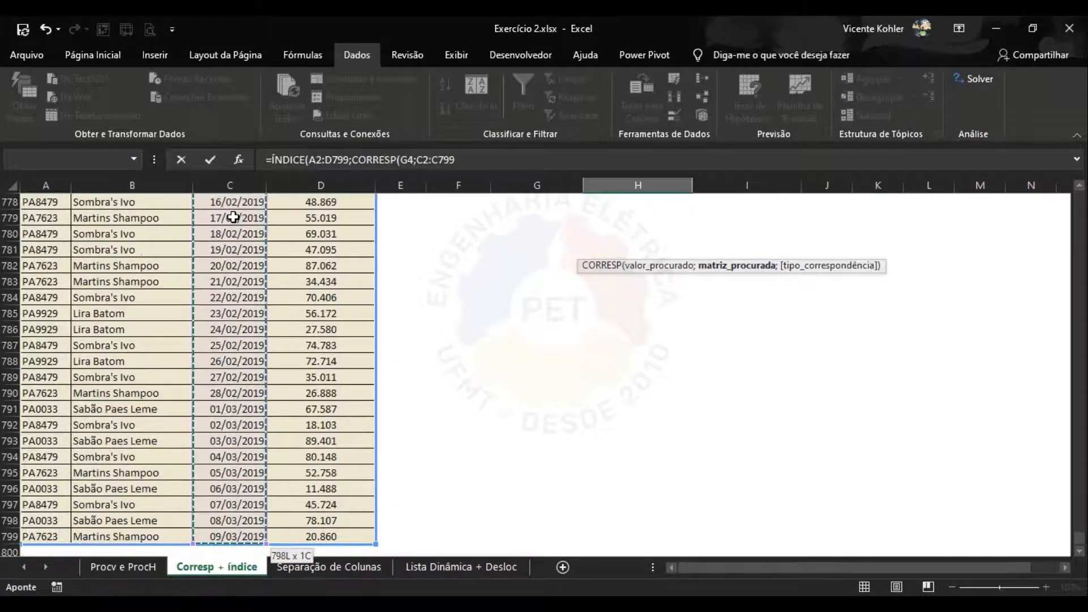
pyautogui.moveTo(1077, 538); pyautogui.dragTo(1077, 196)
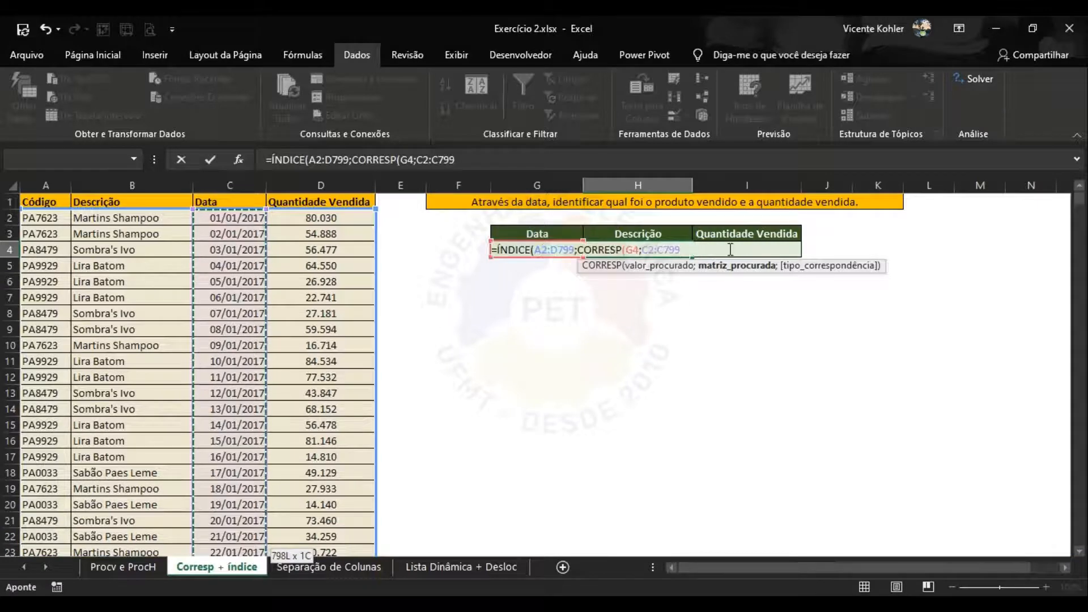
pyautogui.write(';')
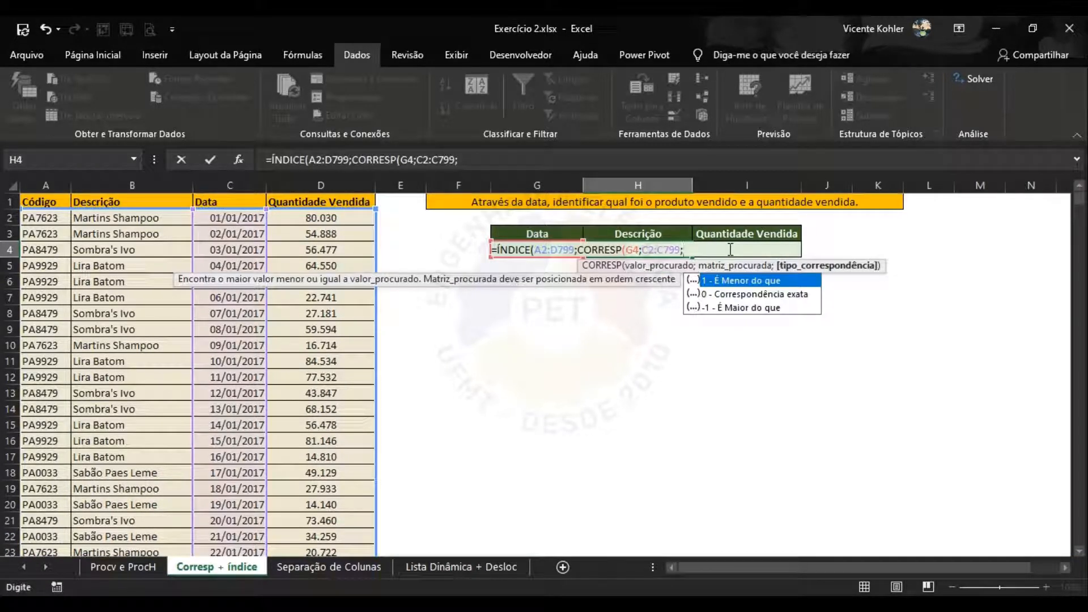
pyautogui.press('Down')
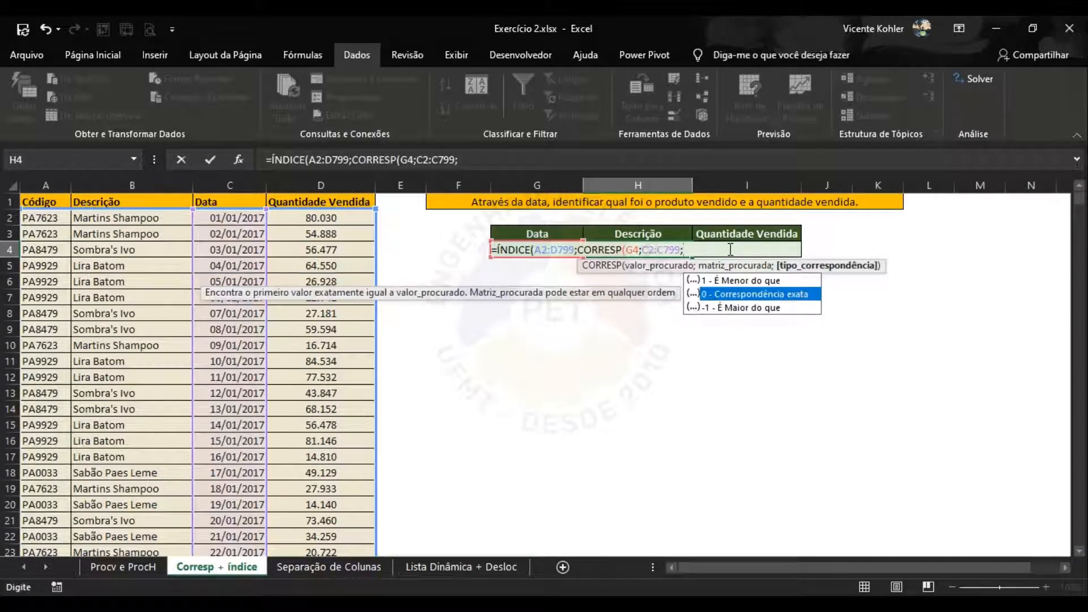
pyautogui.write('0)')
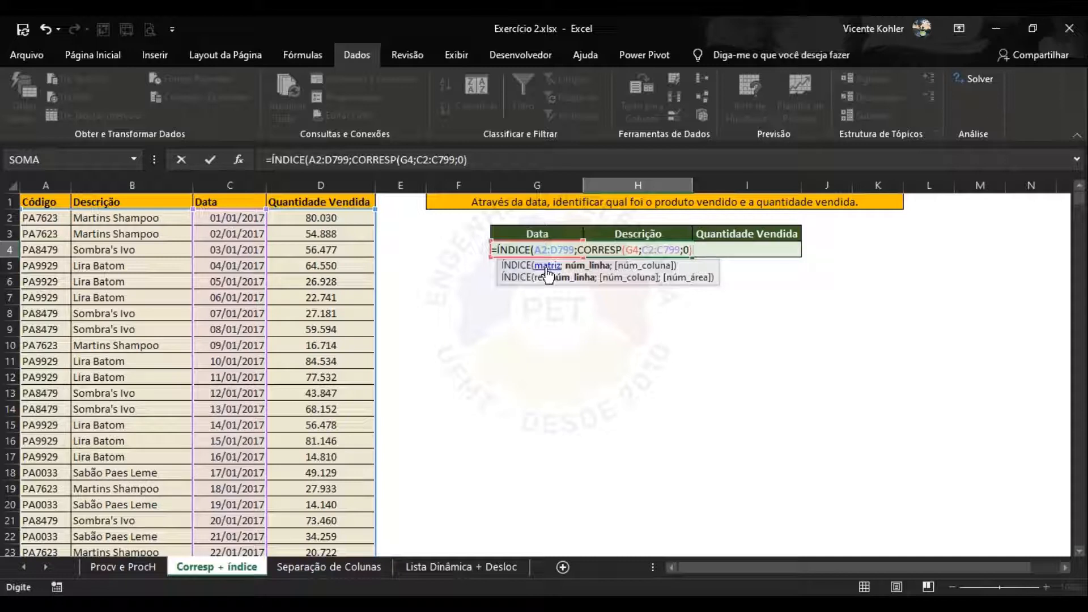
# Step: Set the ÍNDICE column number to 2 and complete the formula in H4
pyautogui.write(';')
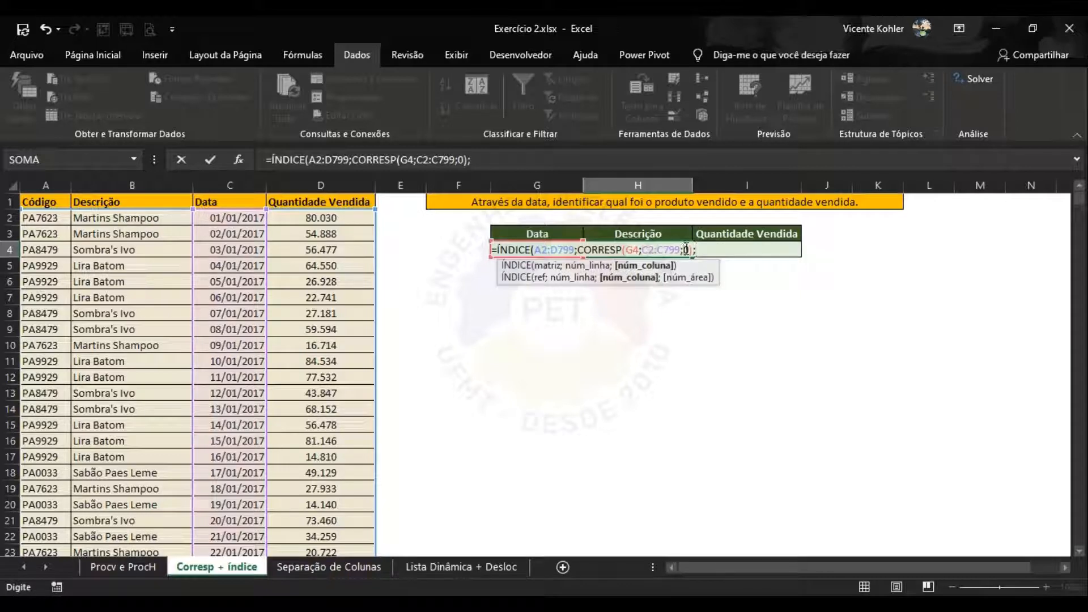
pyautogui.write('2;')
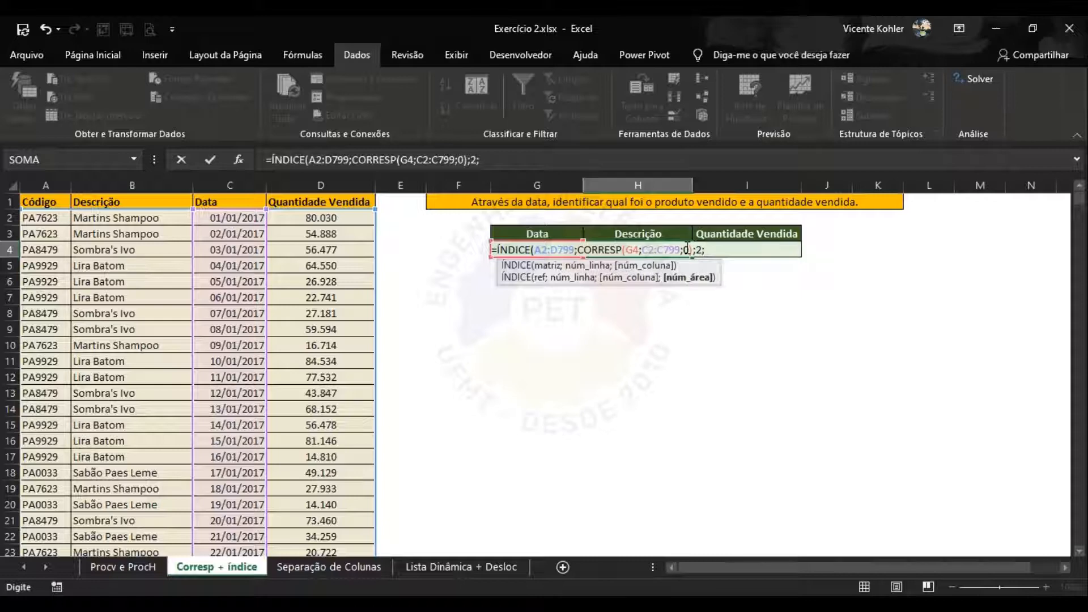
pyautogui.press('BackSpace')
pyautogui.write(')')
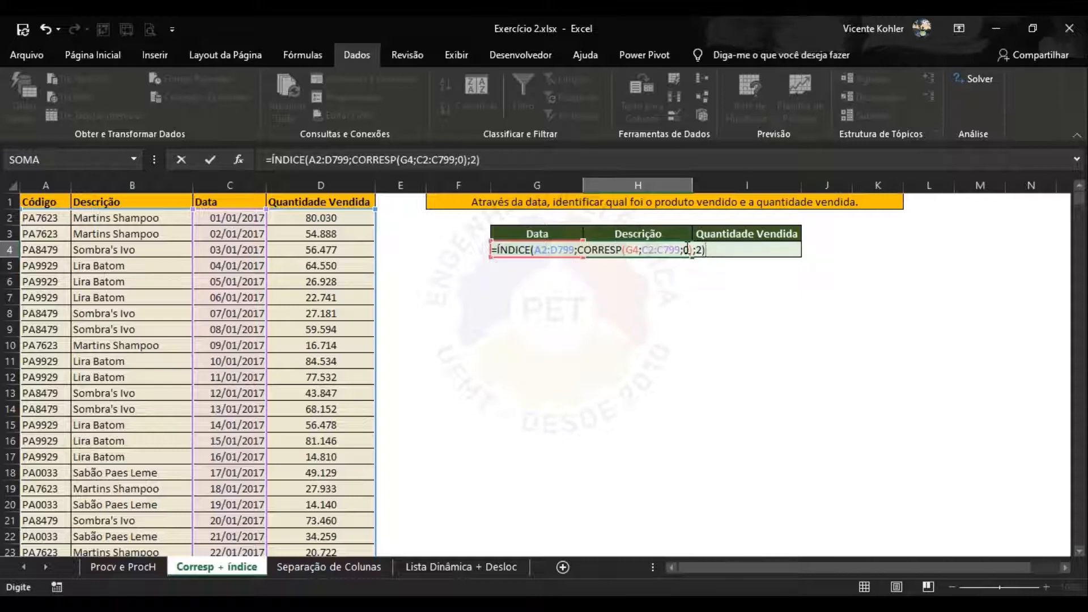
pyautogui.press('Return')
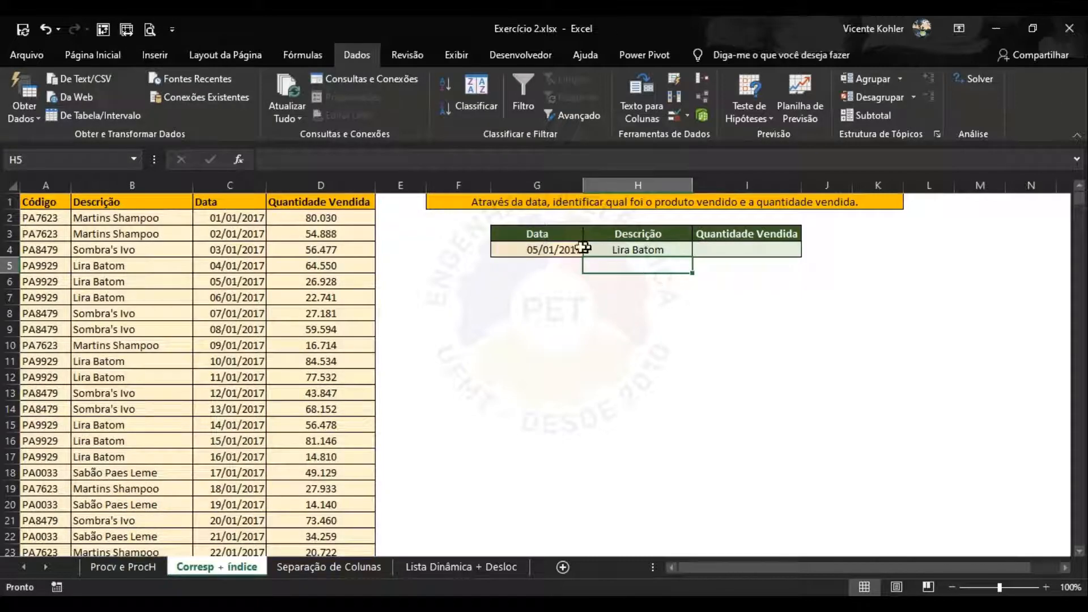
# Step: Copy the date 12/01/2017 from C13 into the lookup table's Data cell G4 and clear the copy selection
pyautogui.click(554, 250)
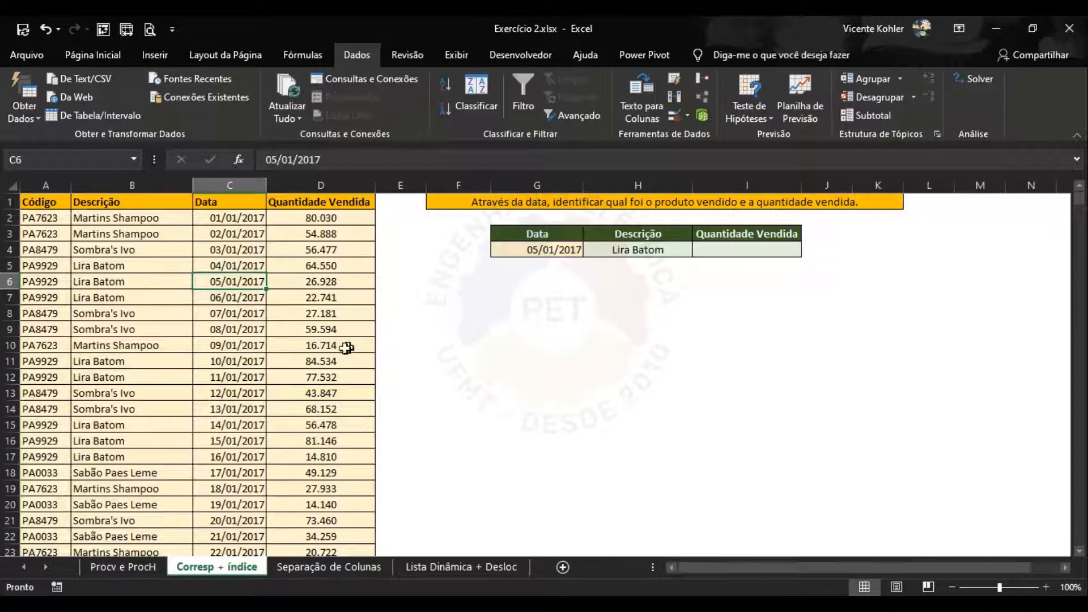
pyautogui.click(243, 361)
pyautogui.click(240, 391)
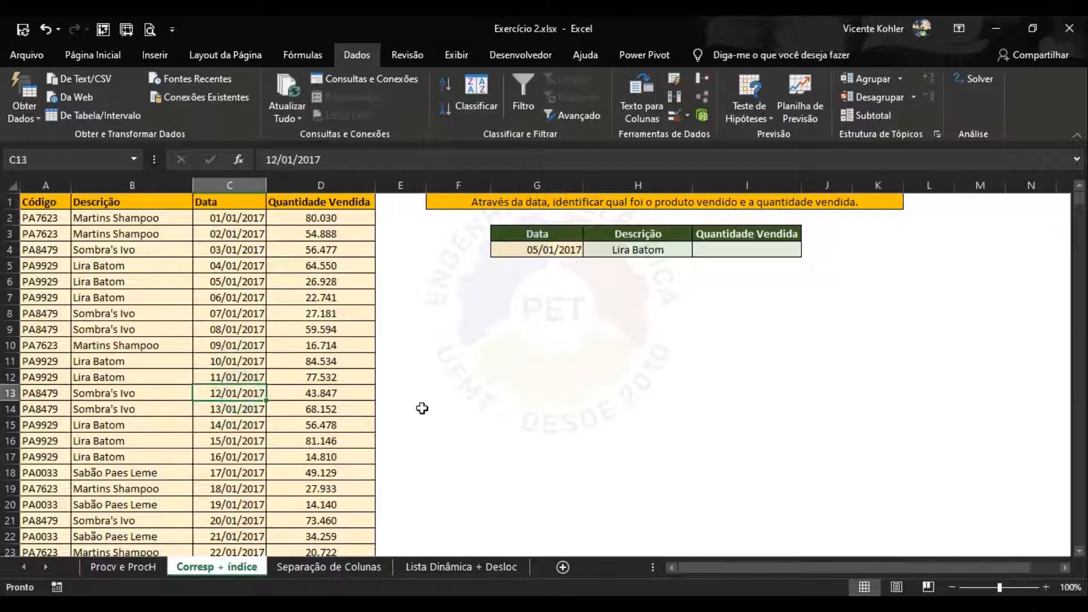
pyautogui.hotkey('ctrl', 'c')
pyautogui.click(538, 252)
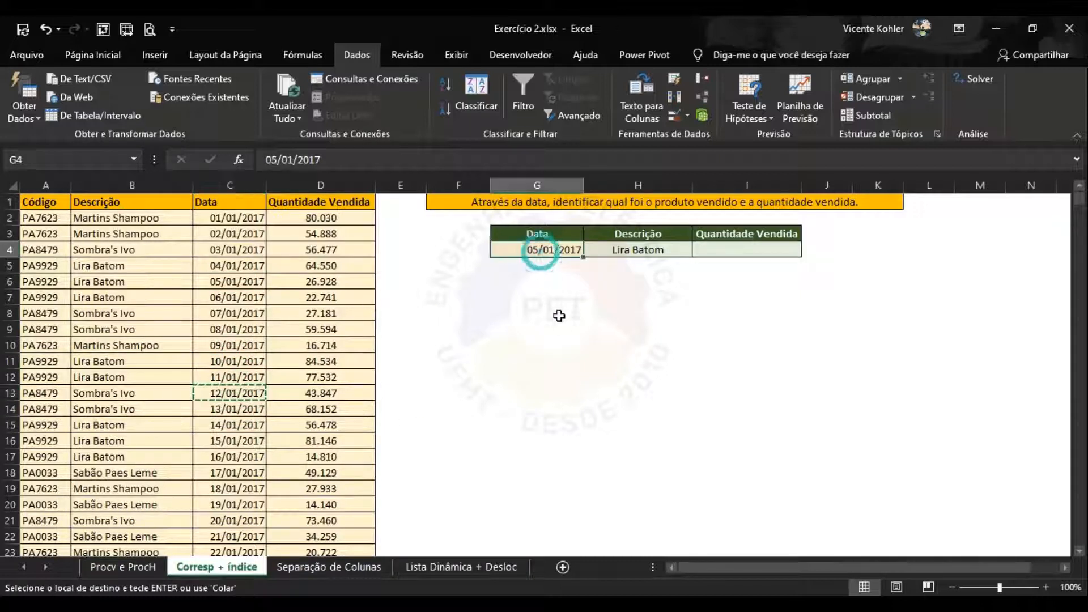
pyautogui.hotkey('ctrl', 'v')
pyautogui.click(762, 296)
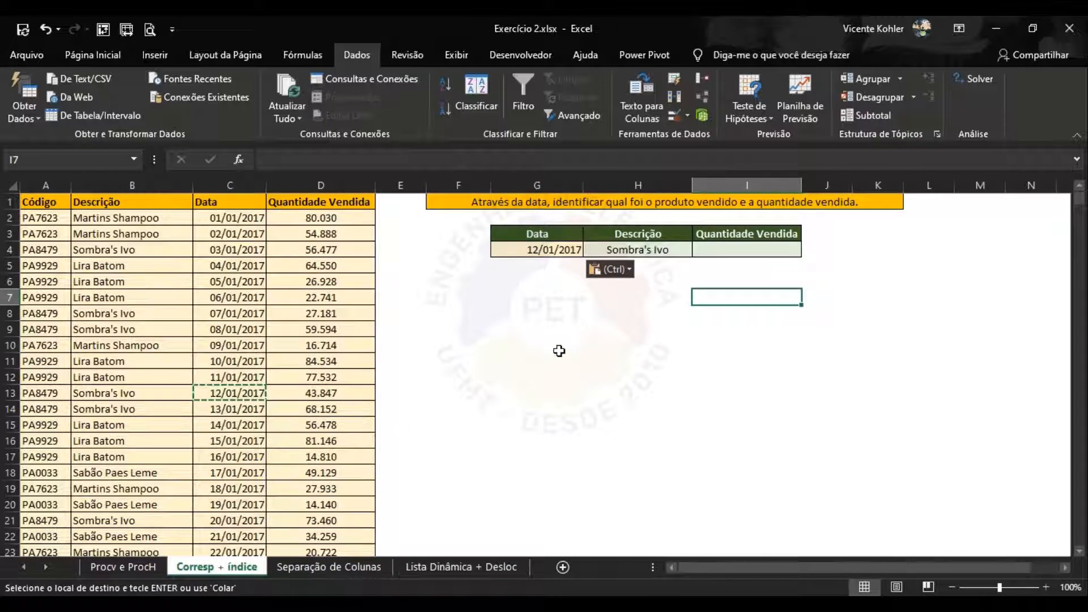
pyautogui.press('Escape')
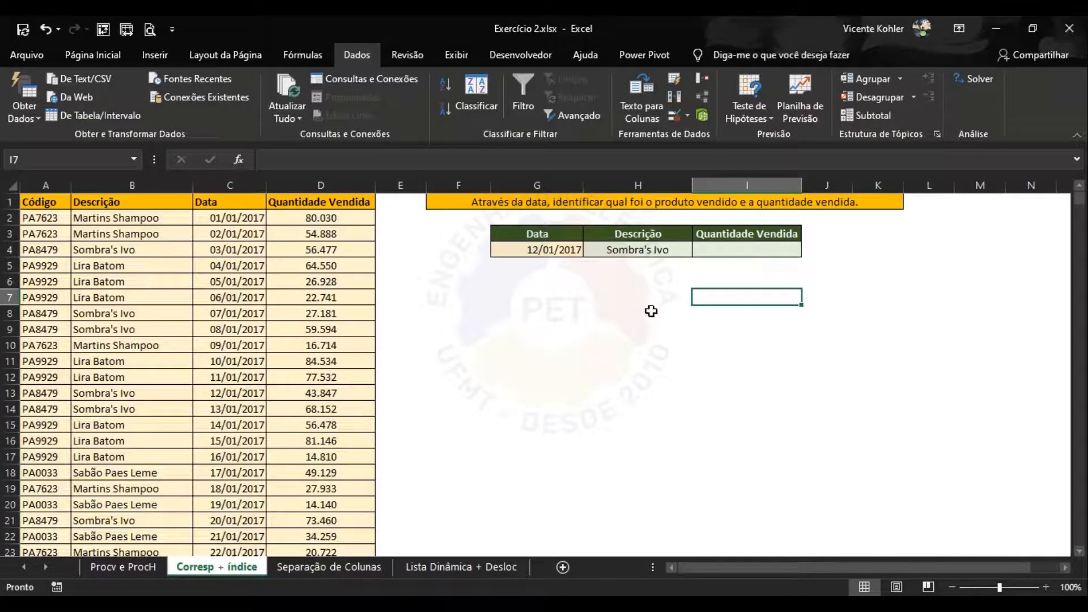
# Step: Copy the formula text from the Descrição cell H4 into the Quantidade Vendida cell I4, keeping its references as they are
pyautogui.click(639, 250)
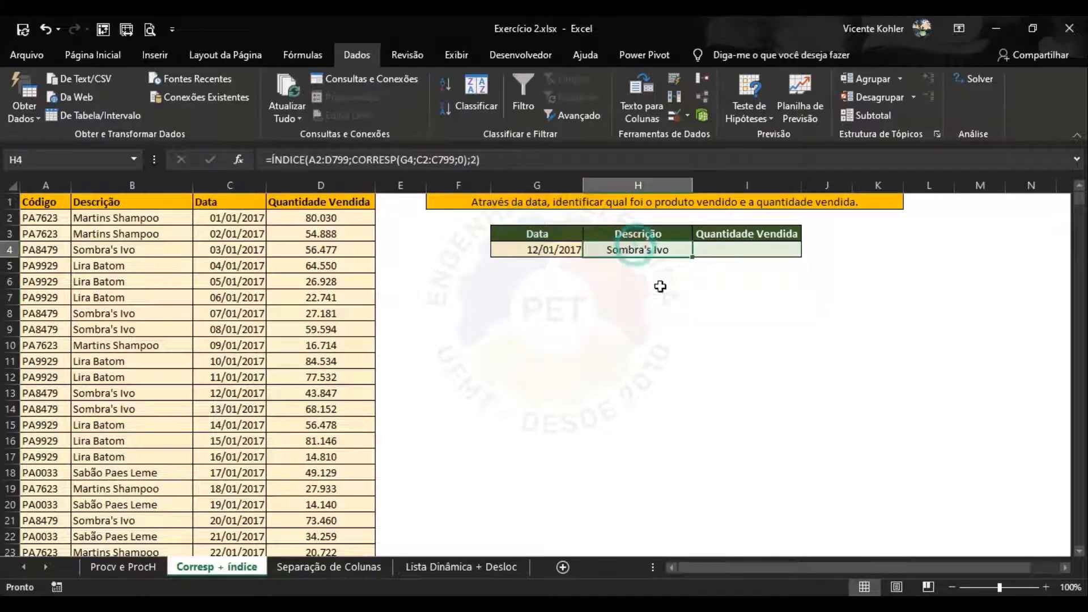
pyautogui.click(742, 255)
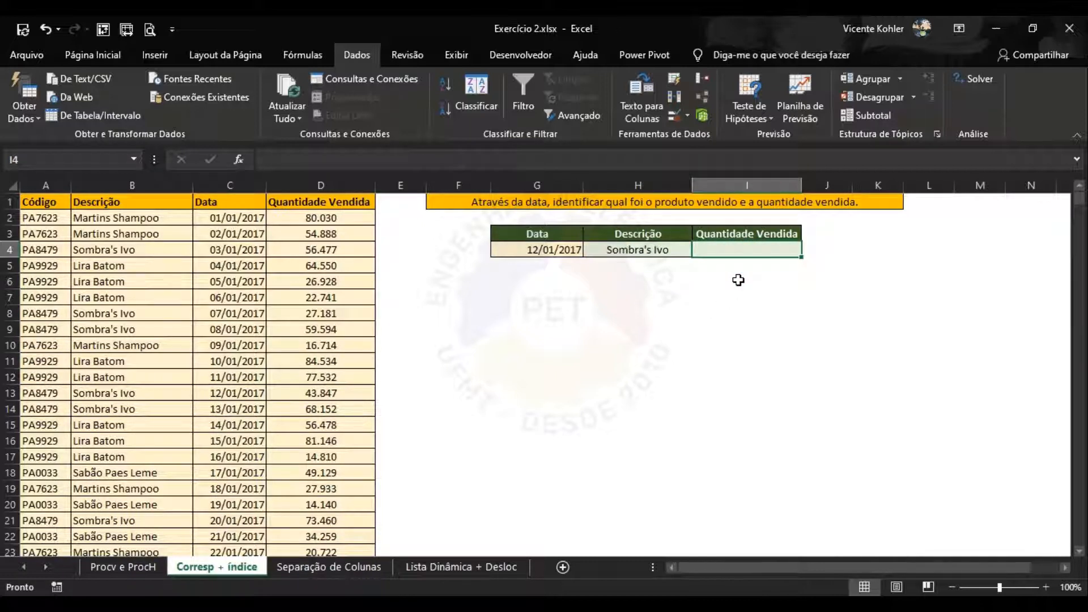
pyautogui.click(662, 249)
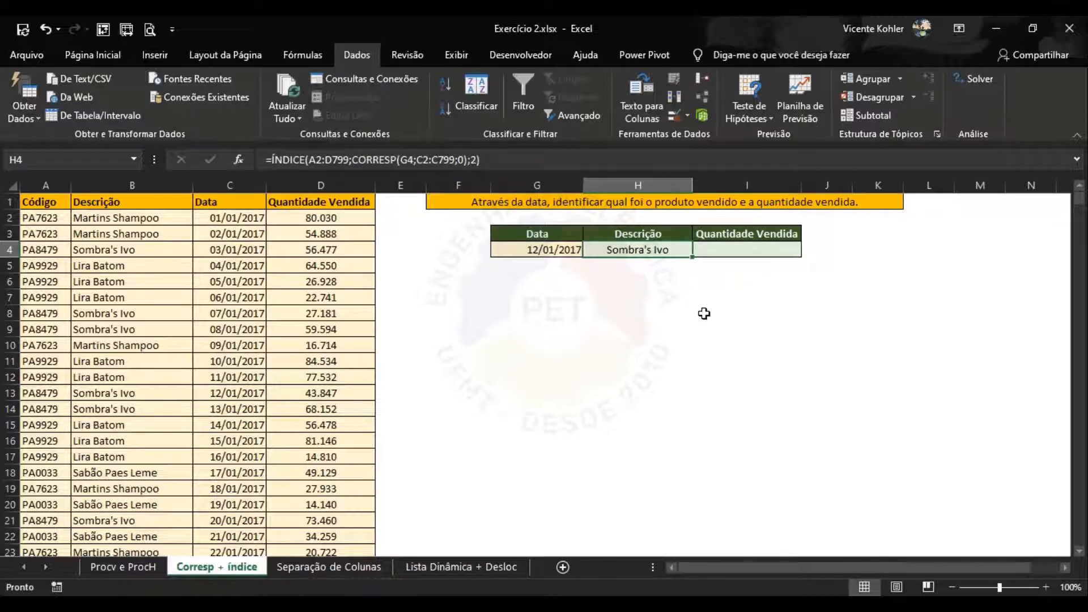
pyautogui.doubleClick(669, 251)
pyautogui.moveTo(730, 253); pyautogui.dragTo(461, 255)
pyautogui.press('Escape')
pyautogui.click(760, 251)
pyautogui.hotkey('ctrl', 'v')
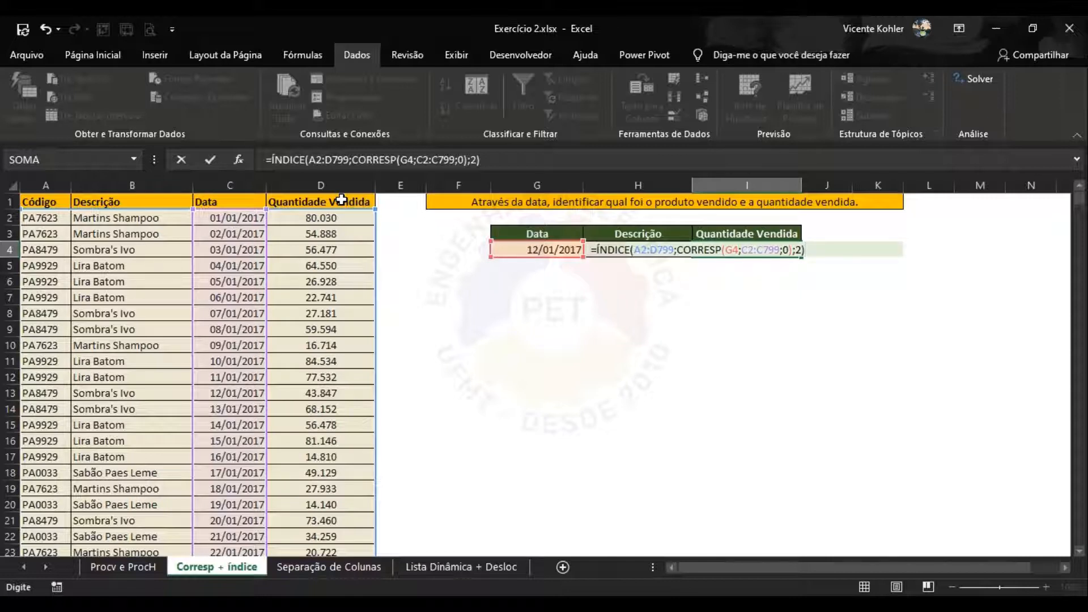
# Step: Change the ÍNDICE column number in the I4 formula to 4 and complete the formula
pyautogui.click(800, 250)
pyautogui.press('BackSpace')
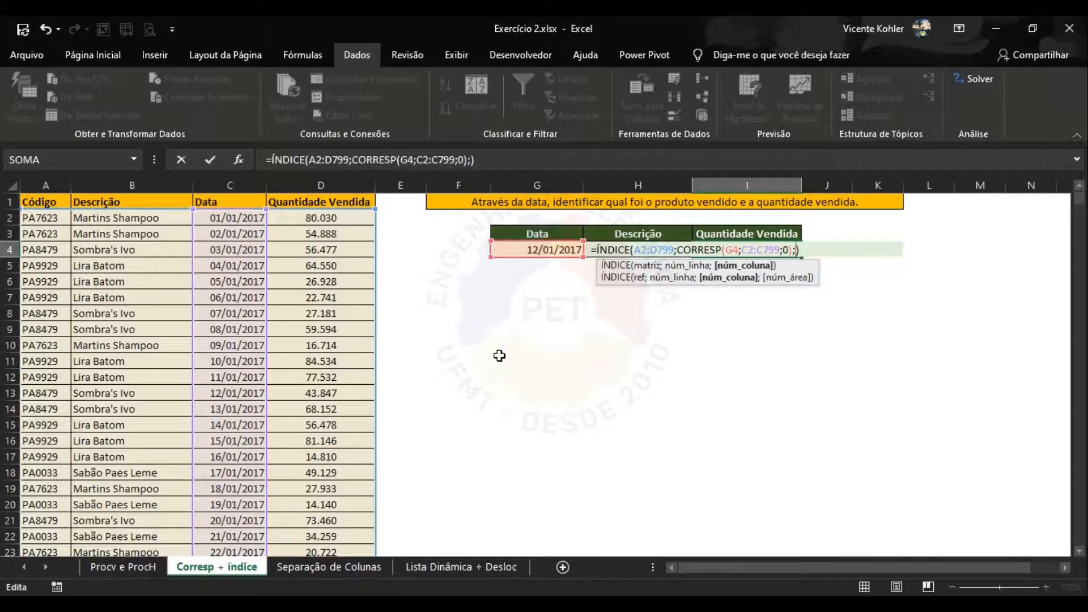
pyautogui.press('Return')
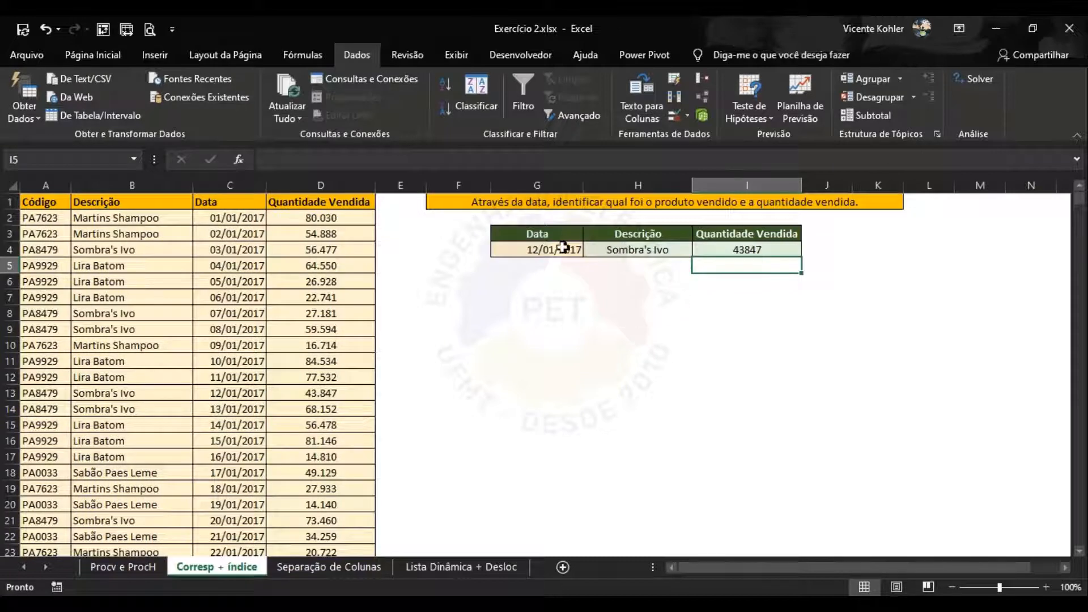
# Step: Check the quantity lookup against the 12/01/2017 row of the sales data and compare the positions of the Data and Código columns
pyautogui.click(562, 248)
pyautogui.click(218, 393)
pyautogui.click(335, 392)
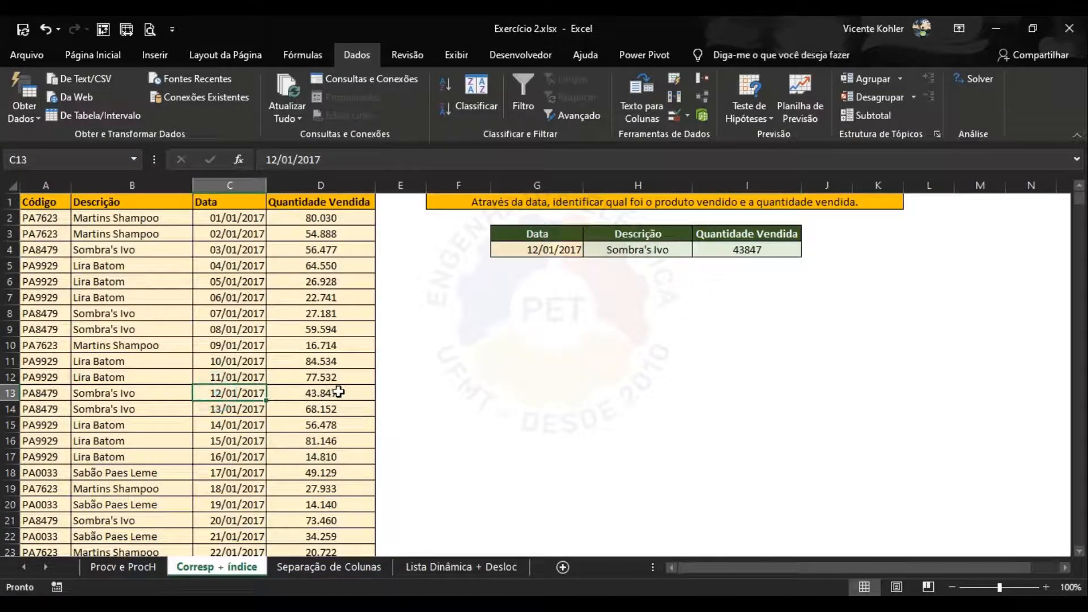
pyautogui.click(764, 250)
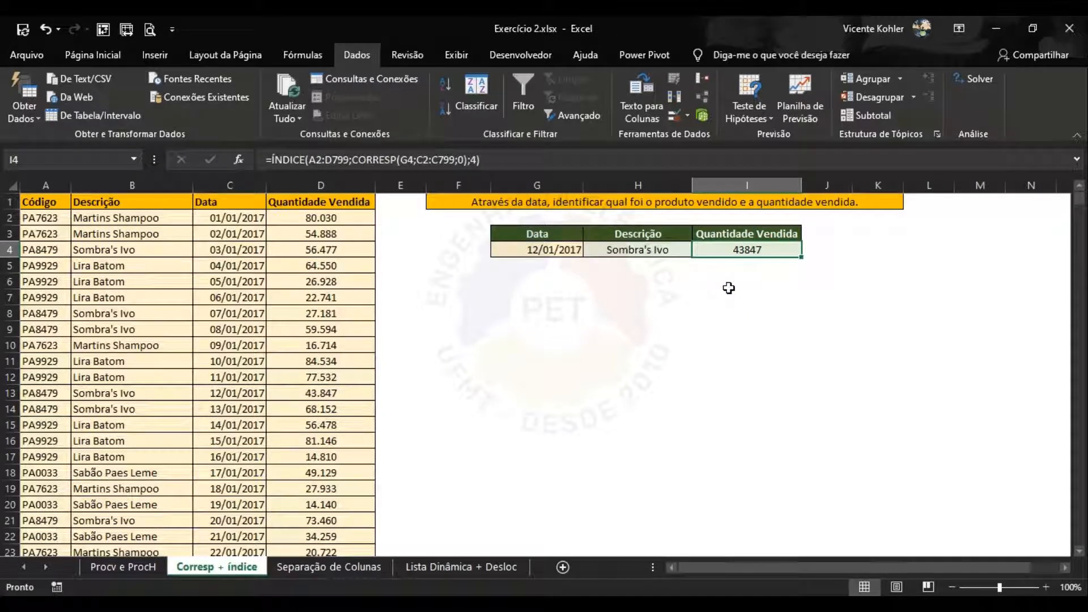
pyautogui.click(729, 288)
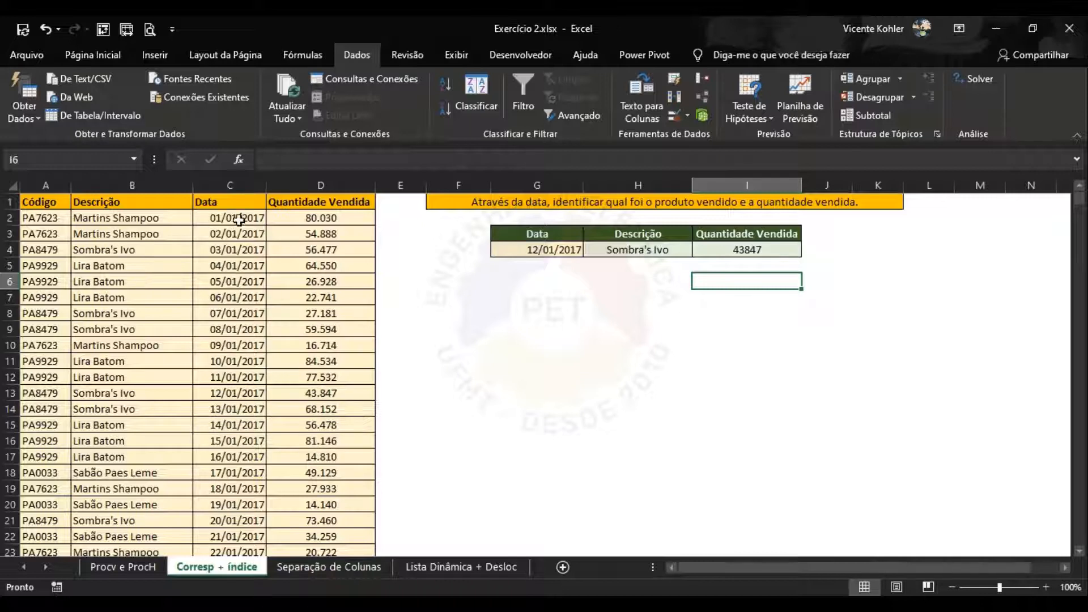
pyautogui.click(231, 201)
pyautogui.click(548, 251)
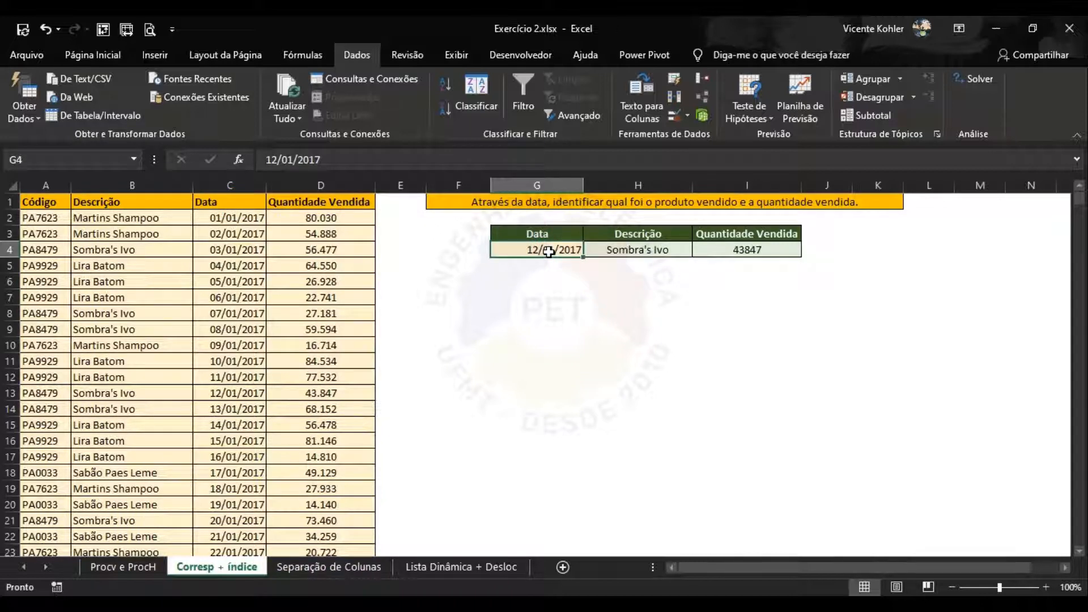
pyautogui.click(216, 226)
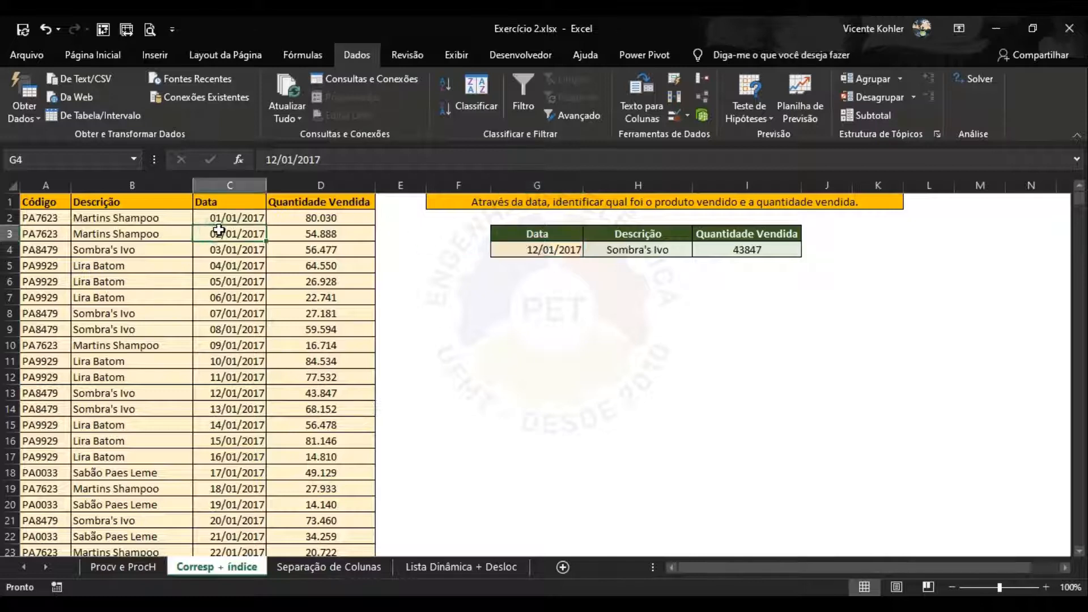
pyautogui.click(64, 222)
pyautogui.moveTo(61, 231); pyautogui.dragTo(62, 473)
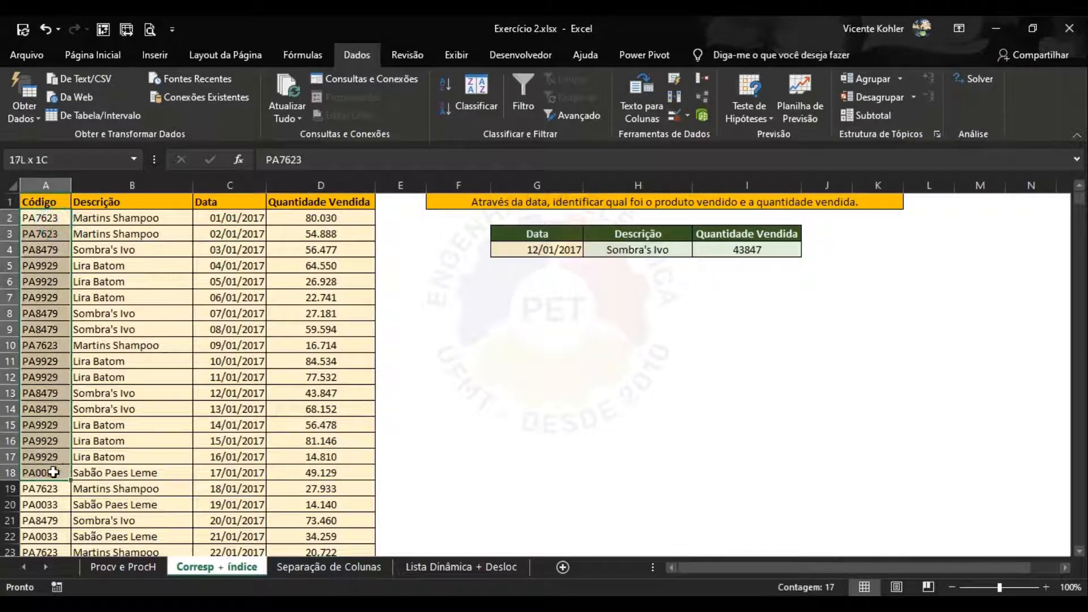
pyautogui.click(498, 313)
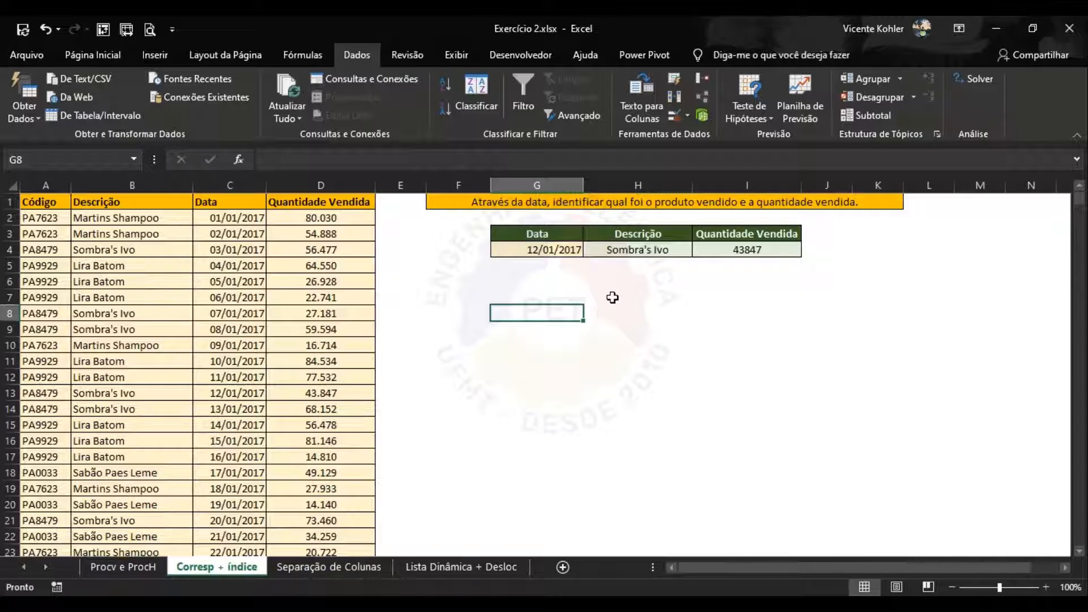
pyautogui.click(662, 301)
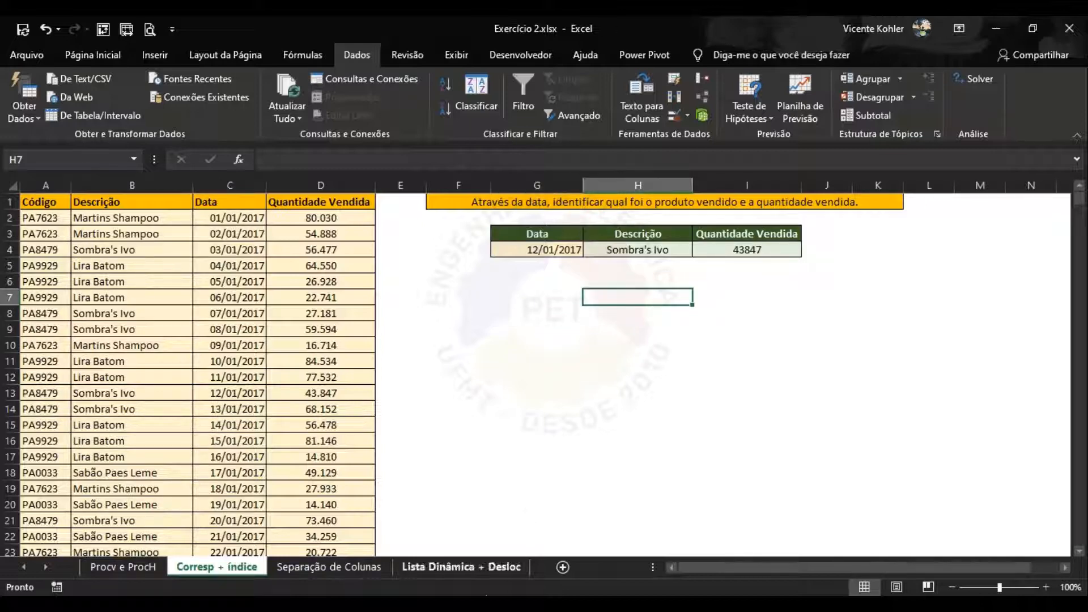
# Step: Switch to the Google Meet call, check the chat for new messages, and return to the Exercício 2 workbook in Excel
pyautogui.click(451, 606)
pyautogui.click(442, 548)
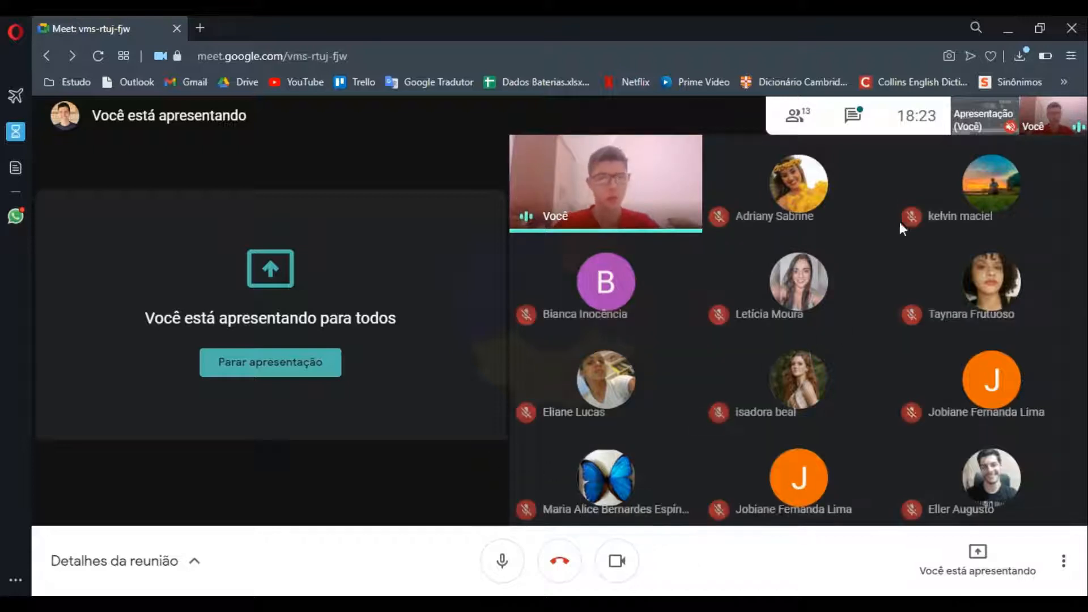
pyautogui.click(863, 117)
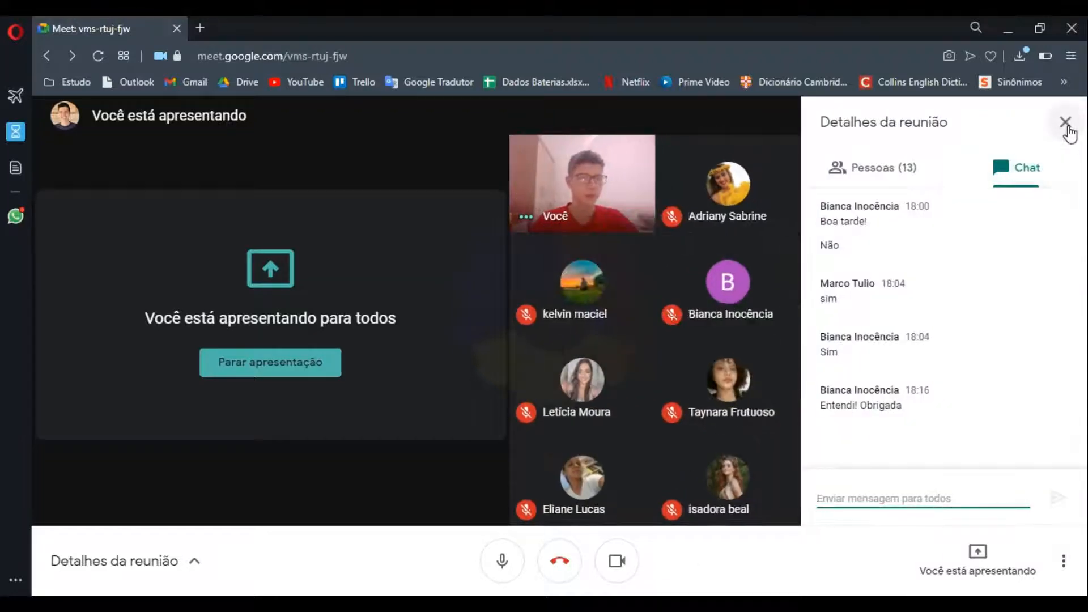
pyautogui.click(1066, 126)
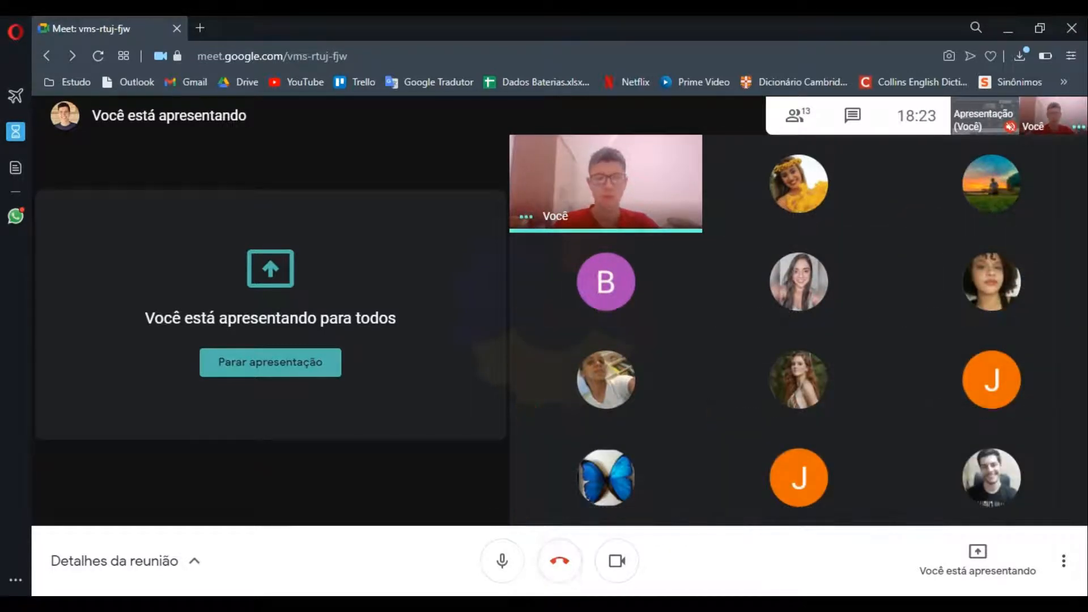
pyautogui.click(587, 596)
pyautogui.click(590, 391)
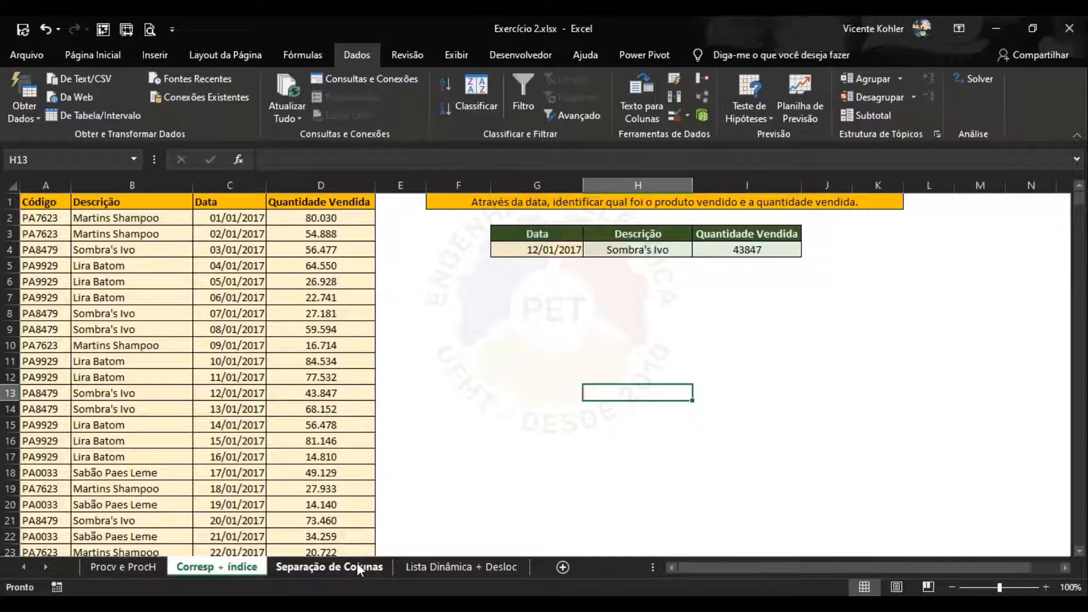
# Step: Go to the Separação de Colunas sheet and read the exercise instructions in the merged cell H2
pyautogui.click(357, 566)
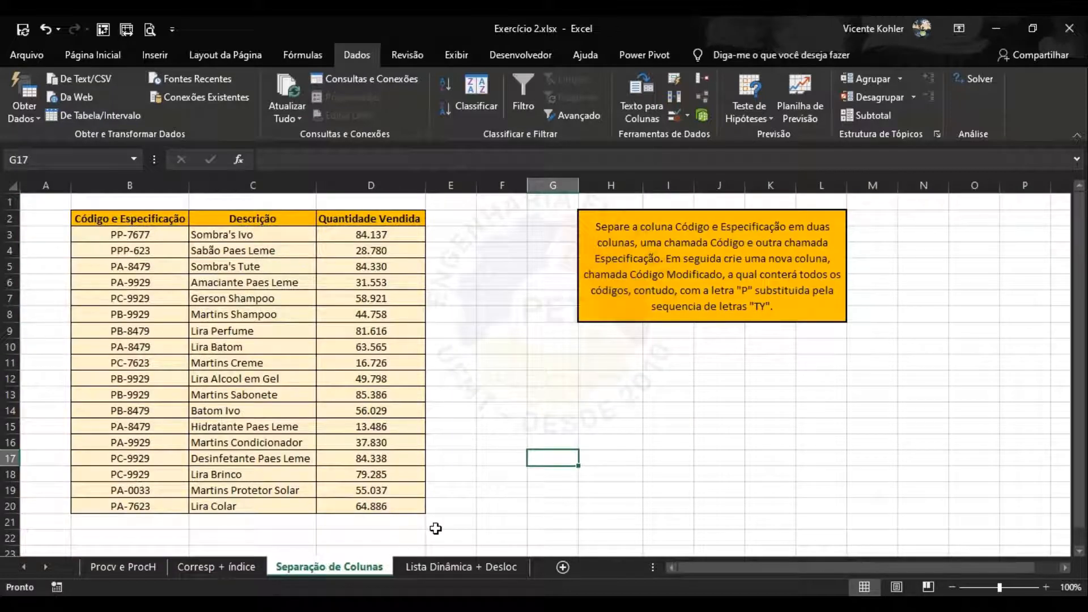
pyautogui.click(539, 509)
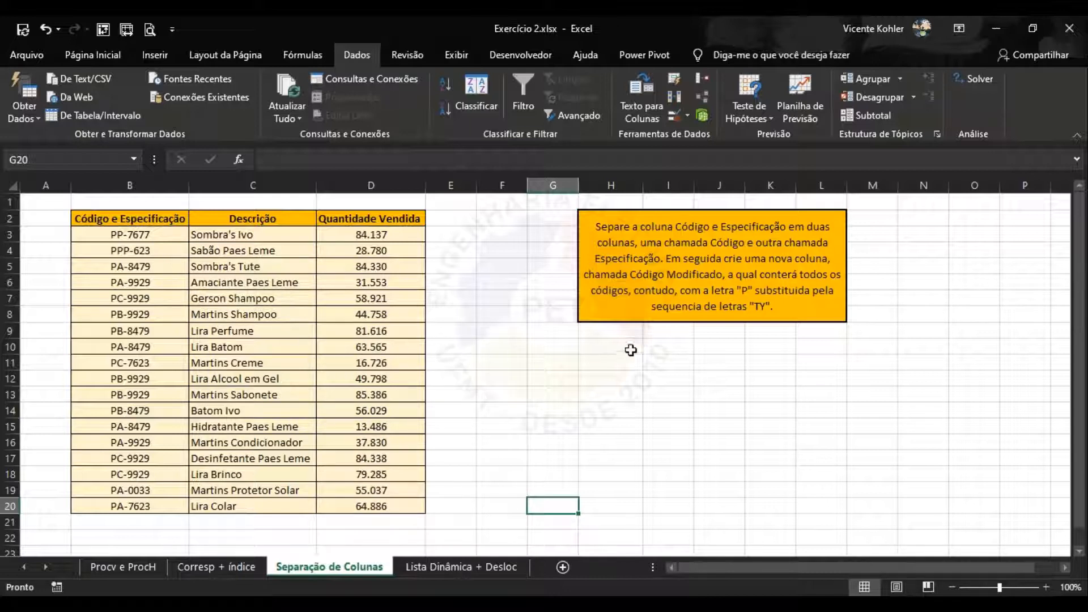
pyautogui.click(707, 278)
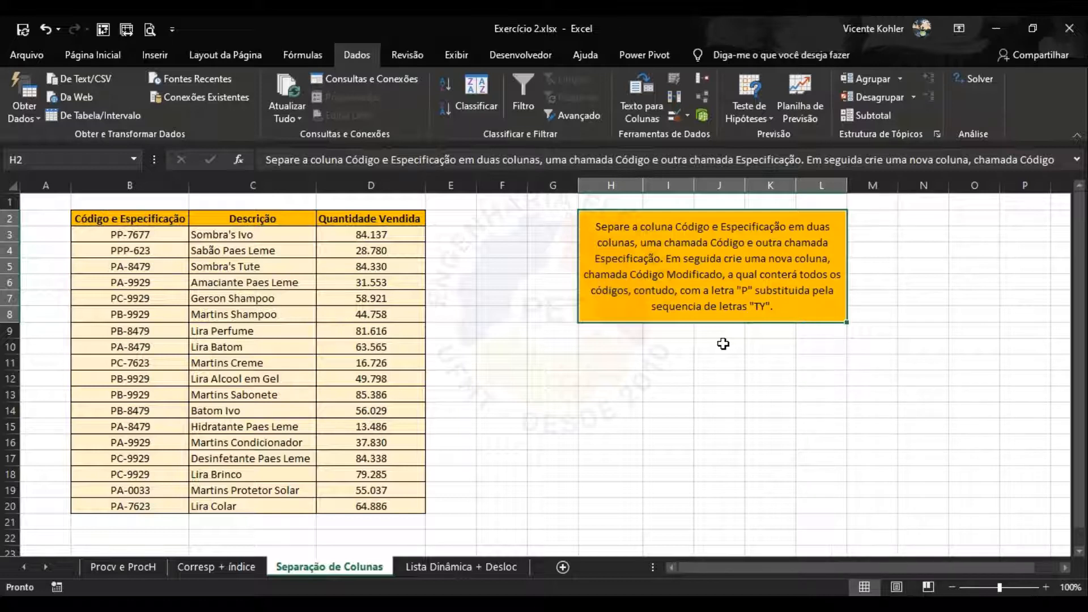
# Step: Examine the Código e Especificação entries in B2:B20, comparing PP-7677 with PPP-623, and locate the Texto para Colunas tool
pyautogui.click(152, 218)
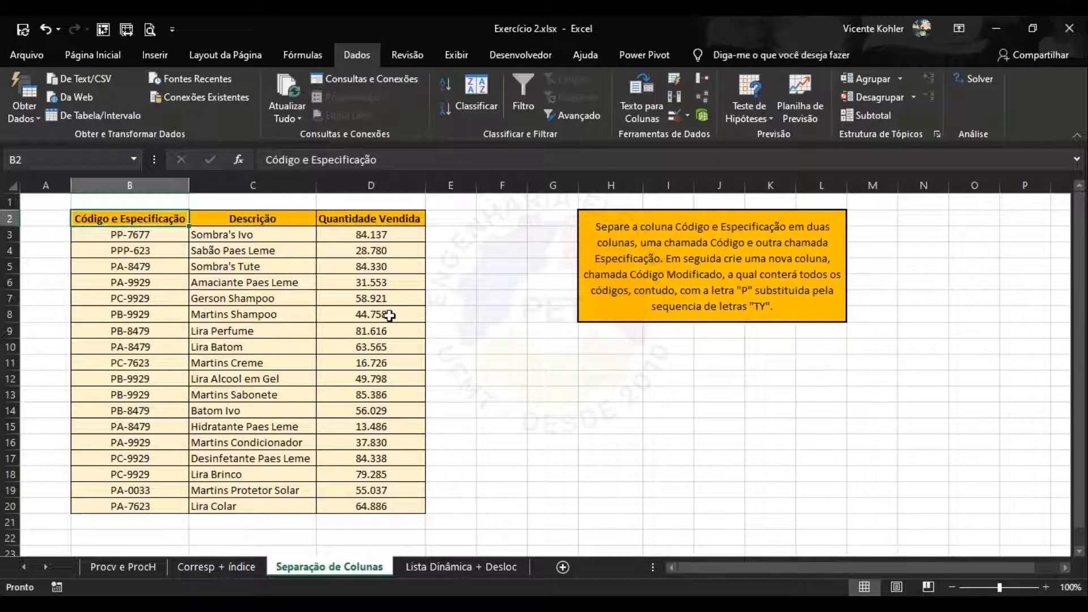
pyautogui.click(139, 237)
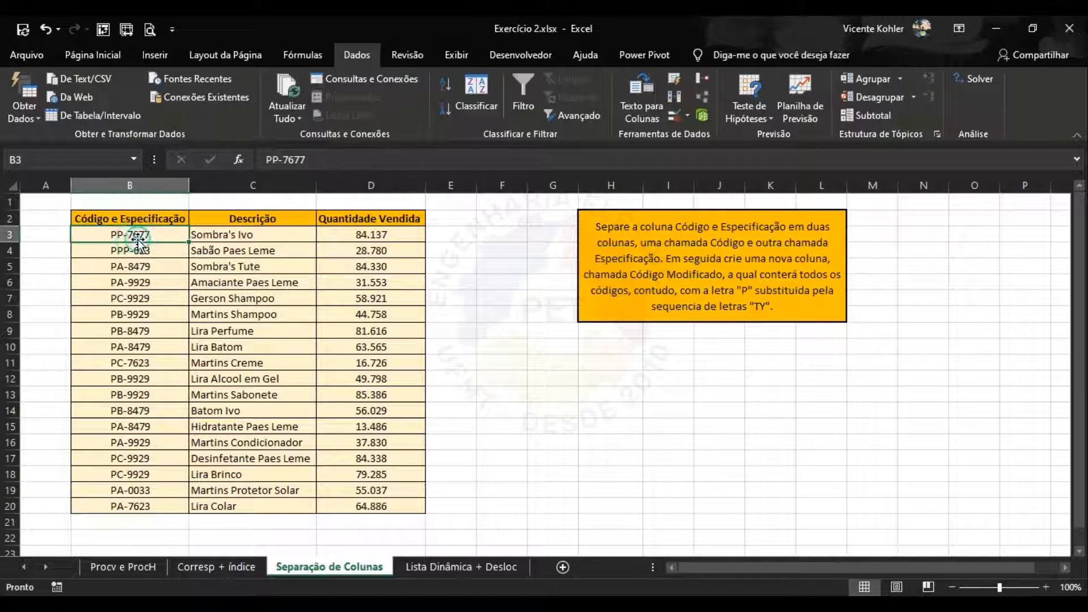
pyautogui.moveTo(142, 234); pyautogui.dragTo(148, 512)
pyautogui.click(148, 278)
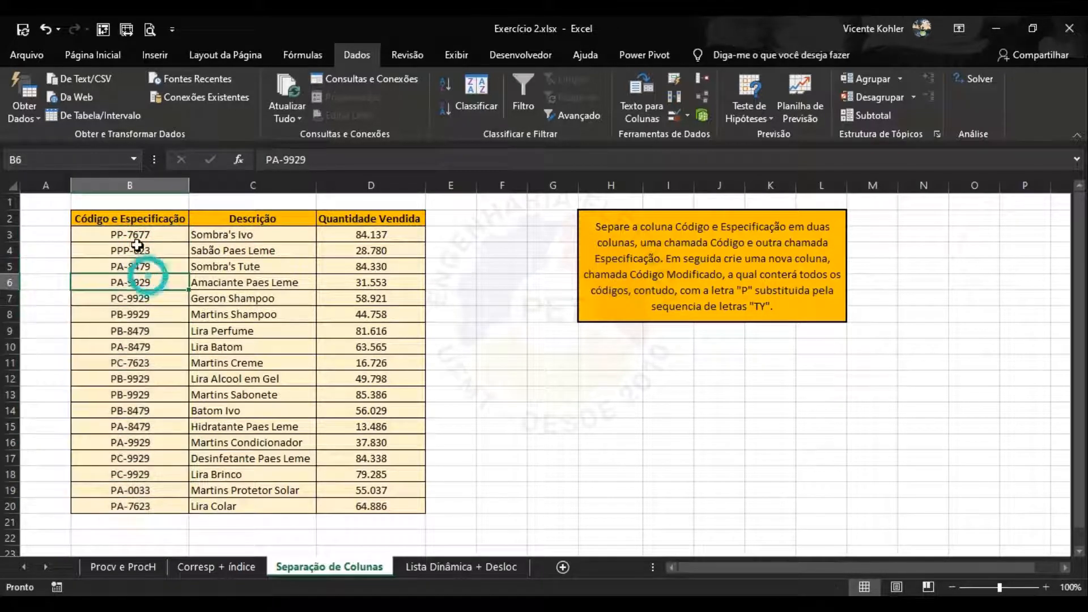
pyautogui.click(136, 239)
pyautogui.click(120, 251)
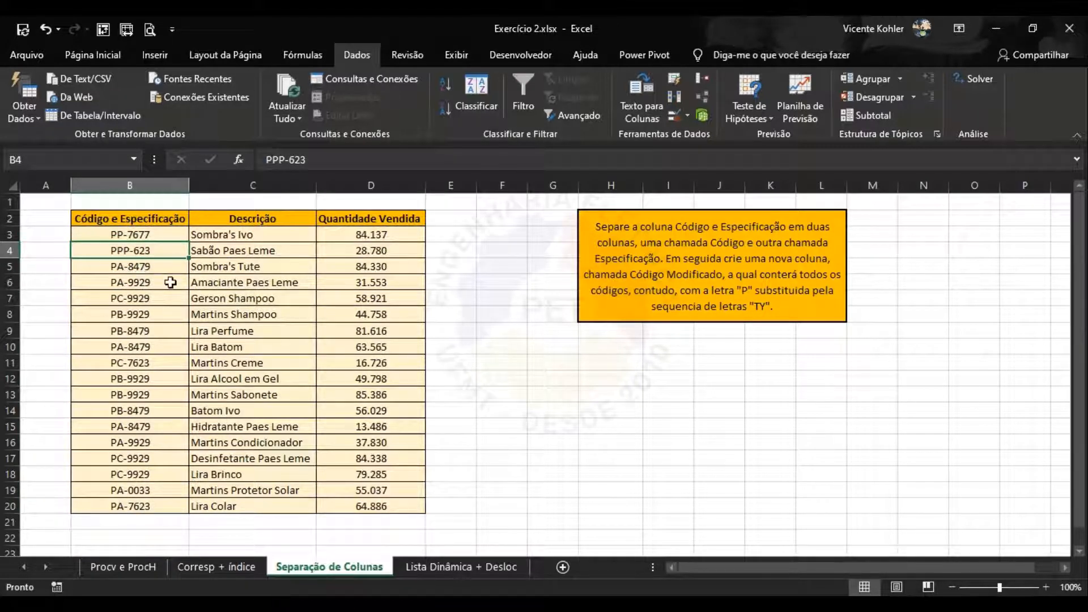
pyautogui.click(114, 234)
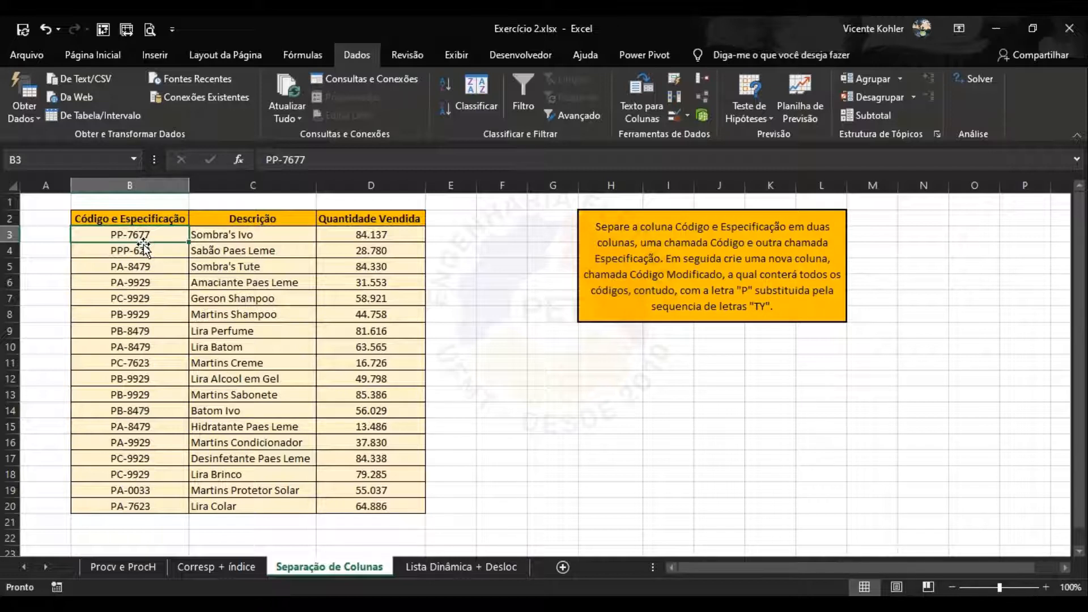
pyautogui.click(408, 253)
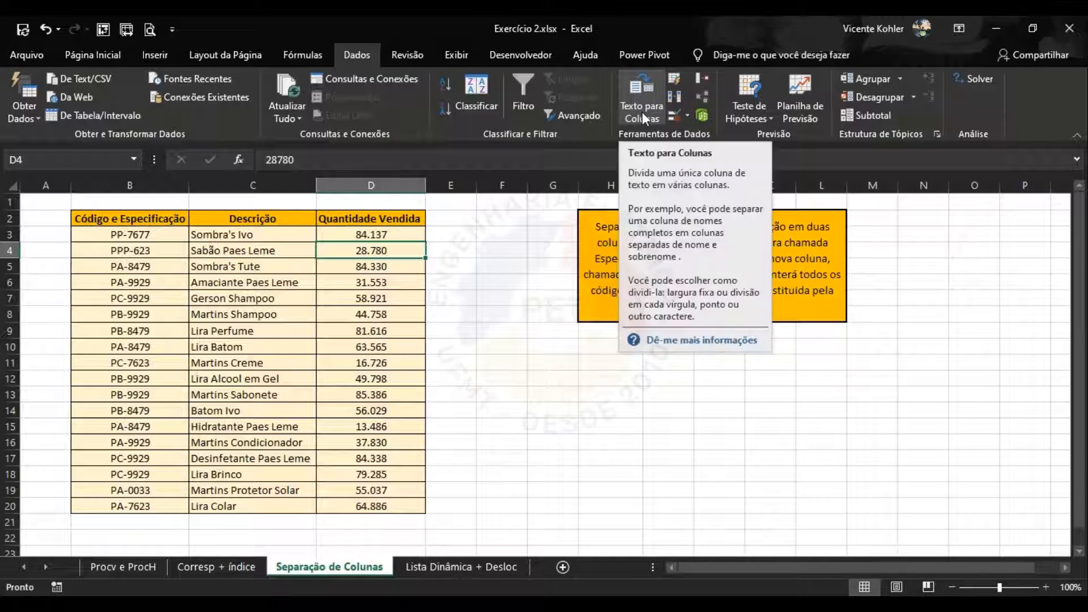
pyautogui.click(490, 249)
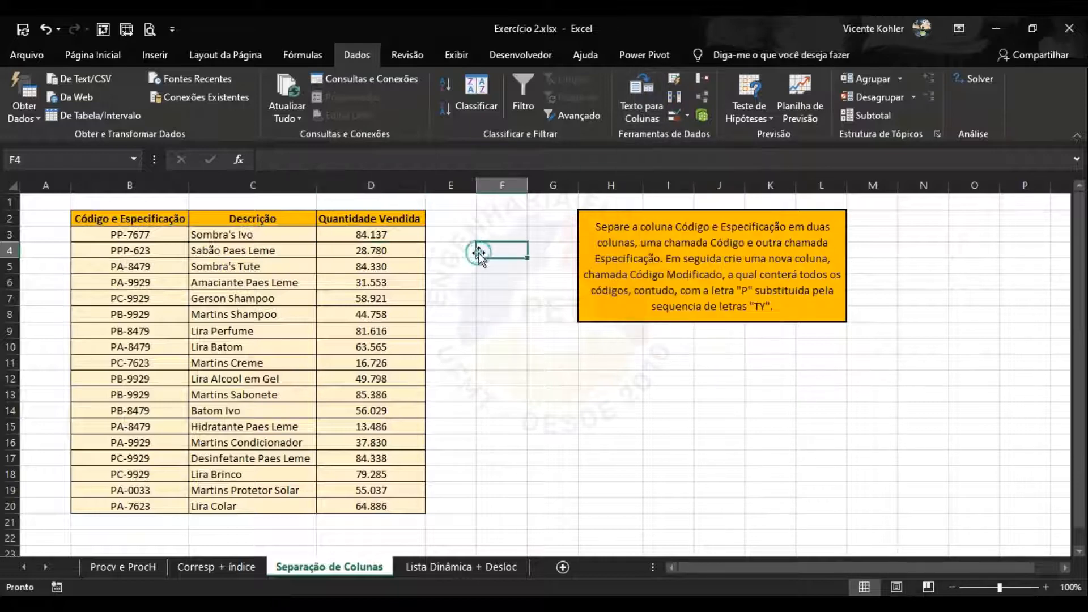
# Step: Insert an empty column between Código e Especificação and Descrição
pyautogui.click(146, 235)
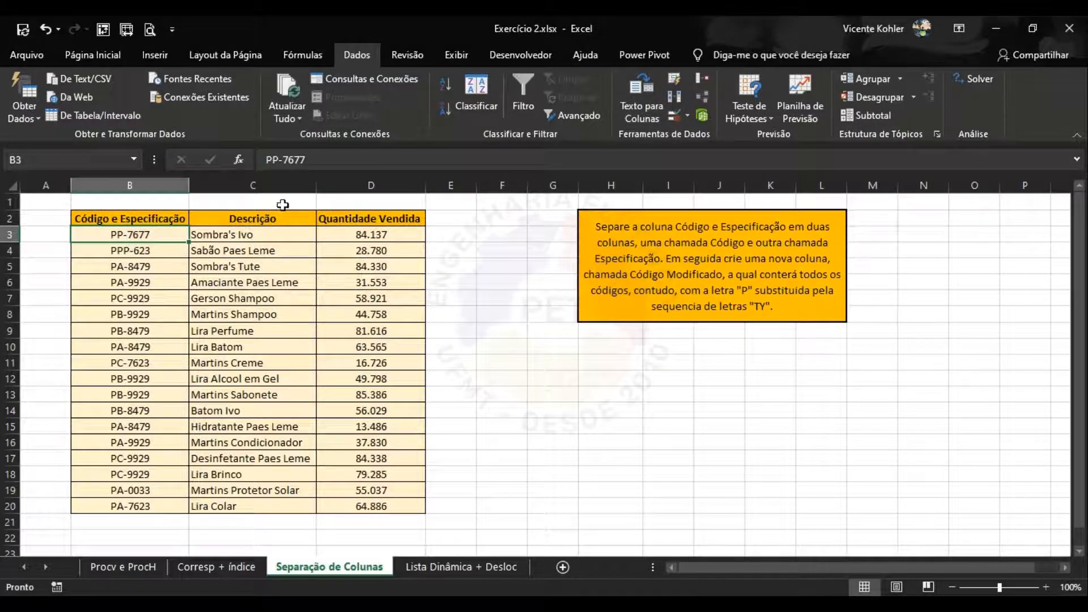
pyautogui.click(253, 186)
pyautogui.rightClick(253, 187)
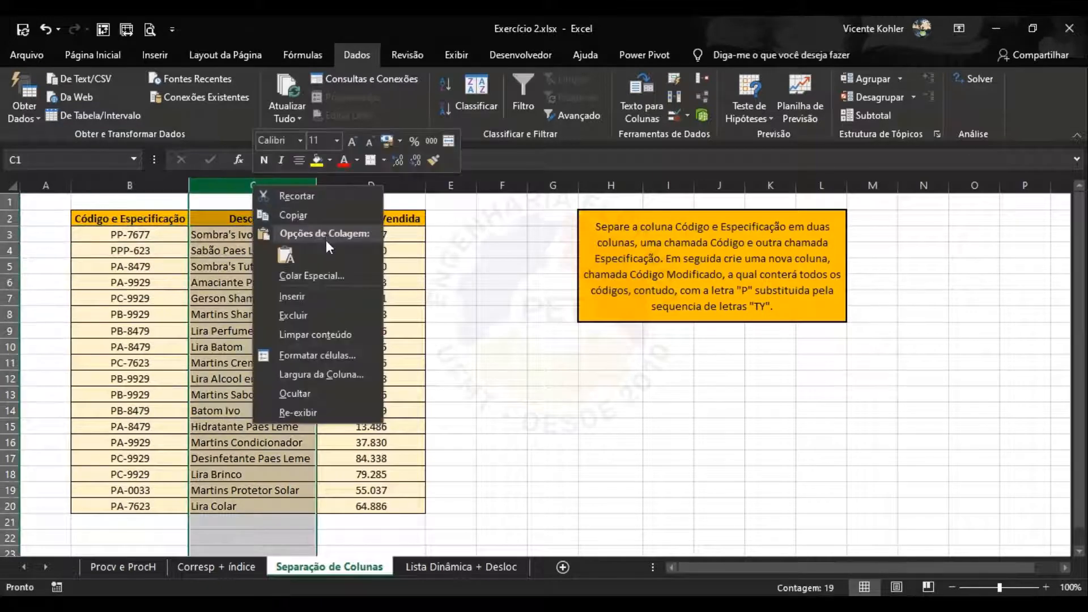
pyautogui.click(305, 298)
pyautogui.click(259, 281)
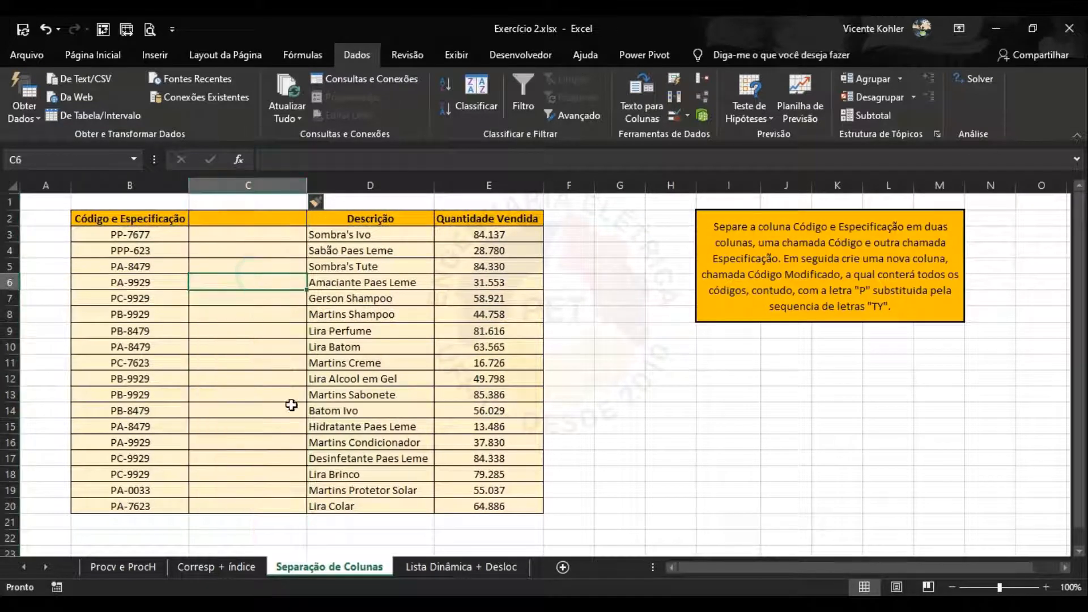
pyautogui.click(281, 390)
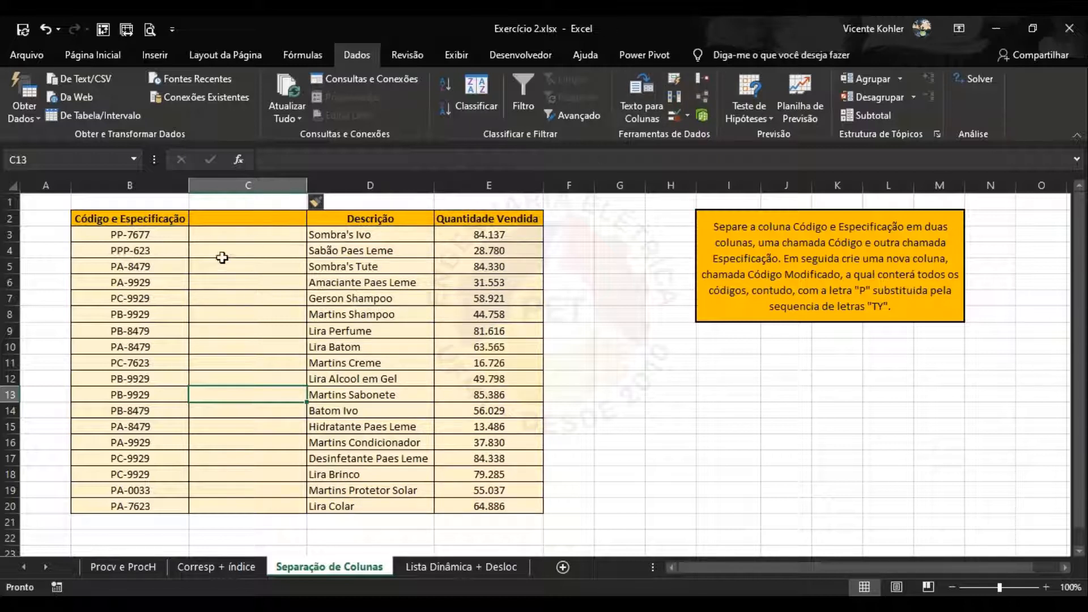
# Step: Examine how the codes in B3:B20 would split across column B, the empty column C and the neighbouring Descrição column
pyautogui.click(146, 234)
pyautogui.moveTo(146, 234); pyautogui.dragTo(155, 507)
pyautogui.click(235, 346)
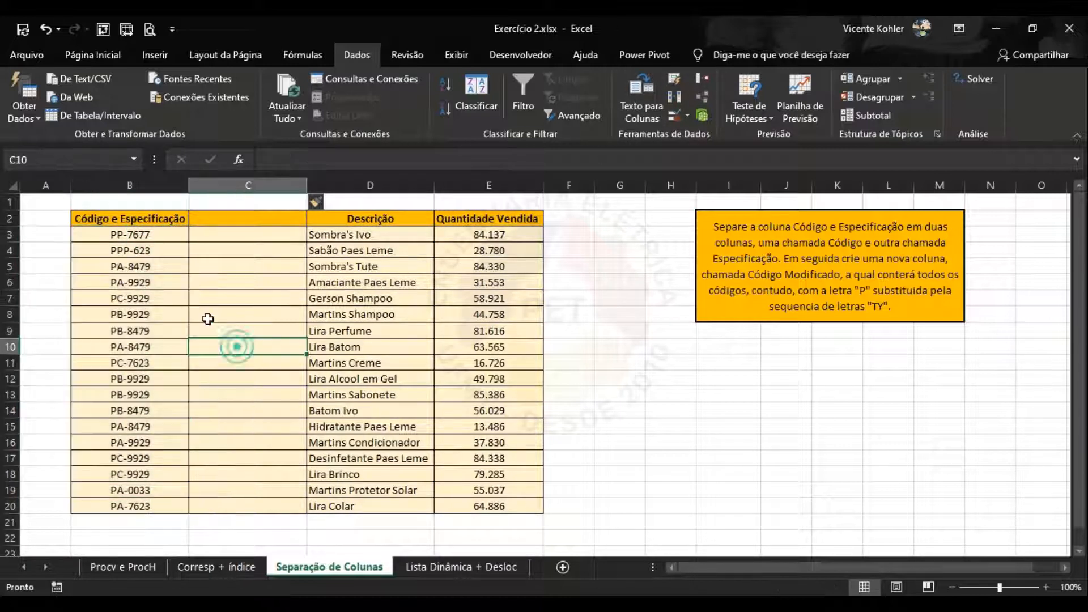
pyautogui.click(153, 236)
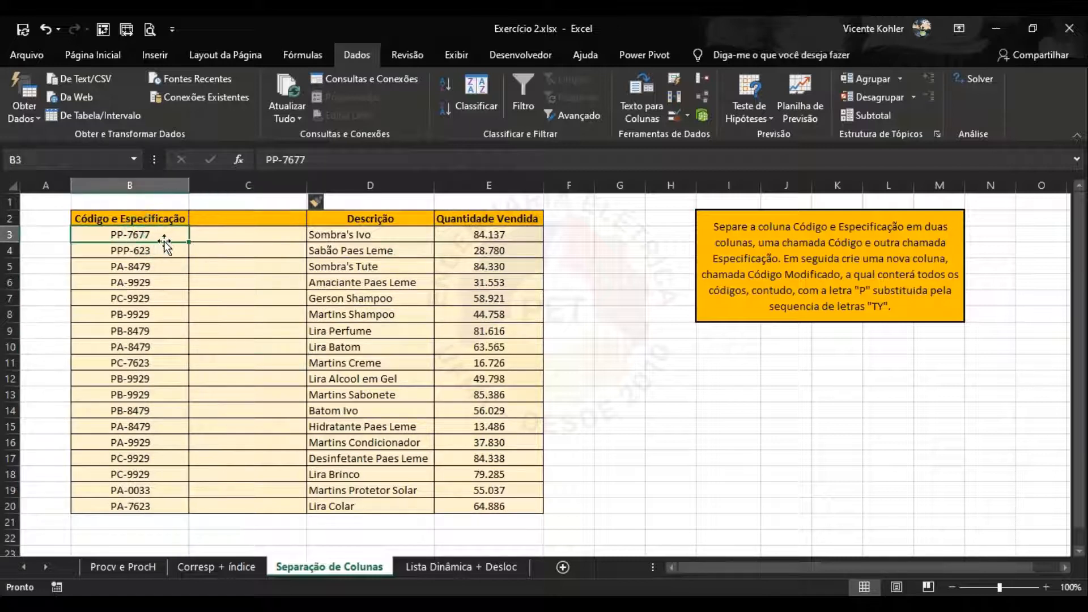
pyautogui.click(214, 235)
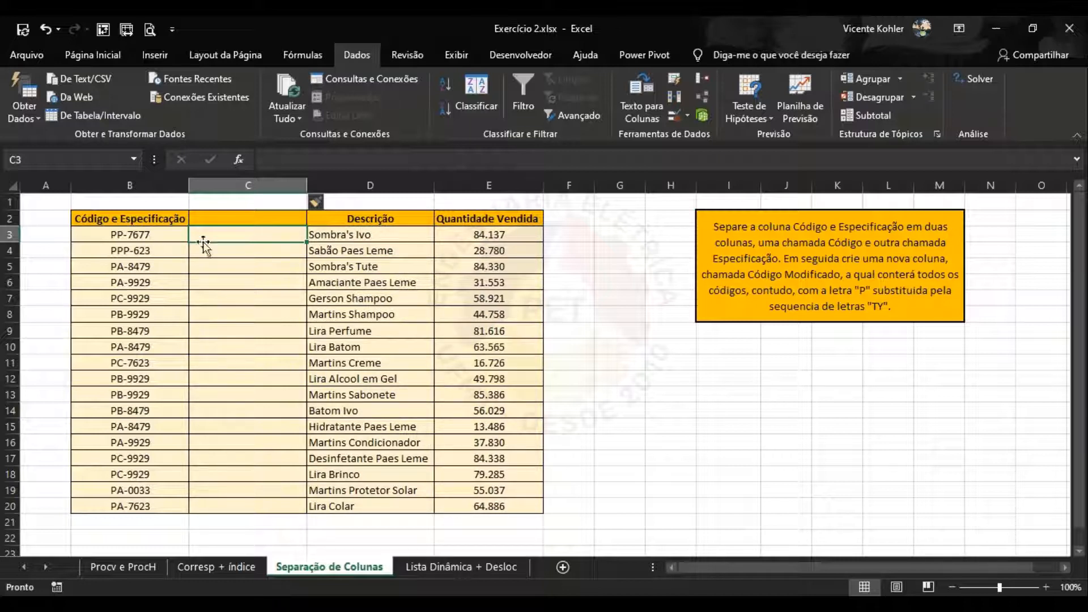
pyautogui.click(364, 242)
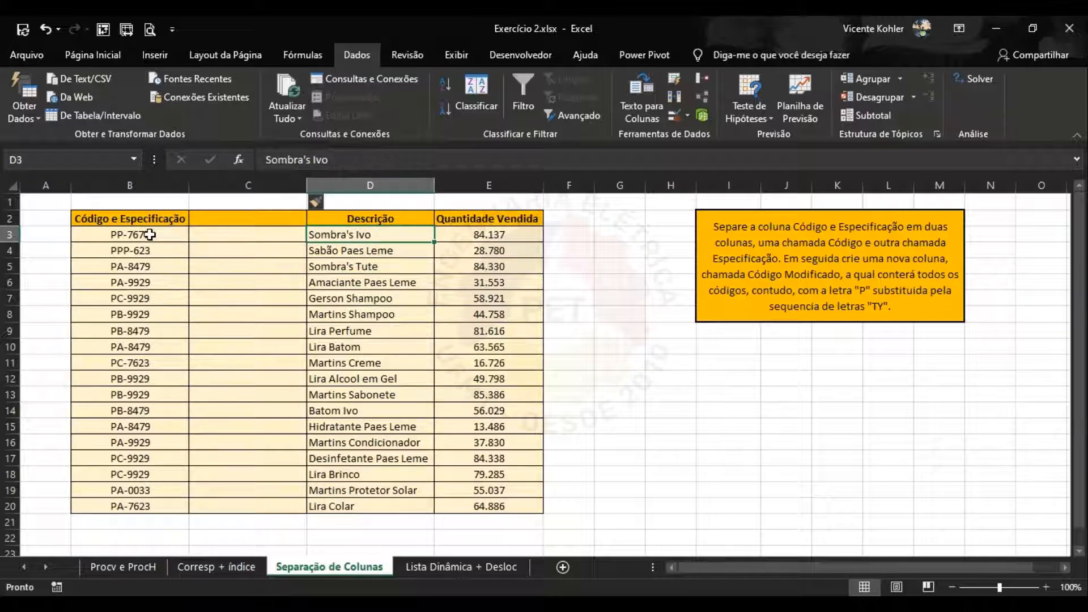
# Step: Start Texto para Colunas on B3:B20 with the Delimitado data type and turn off the Tabulação delimiter
pyautogui.moveTo(149, 234); pyautogui.dragTo(139, 506)
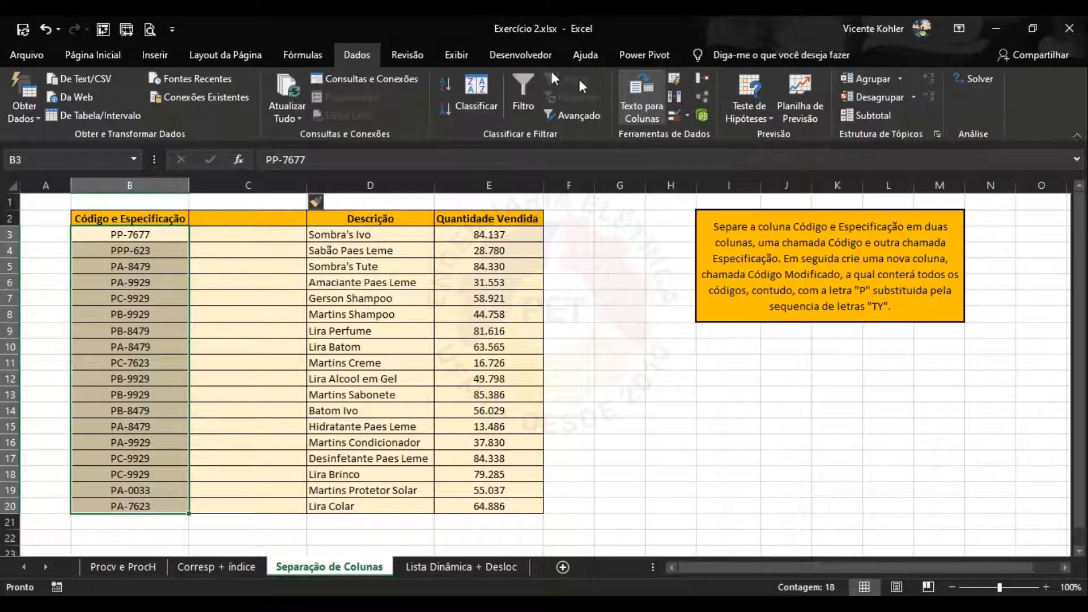
pyautogui.click(93, 54)
pyautogui.click(352, 53)
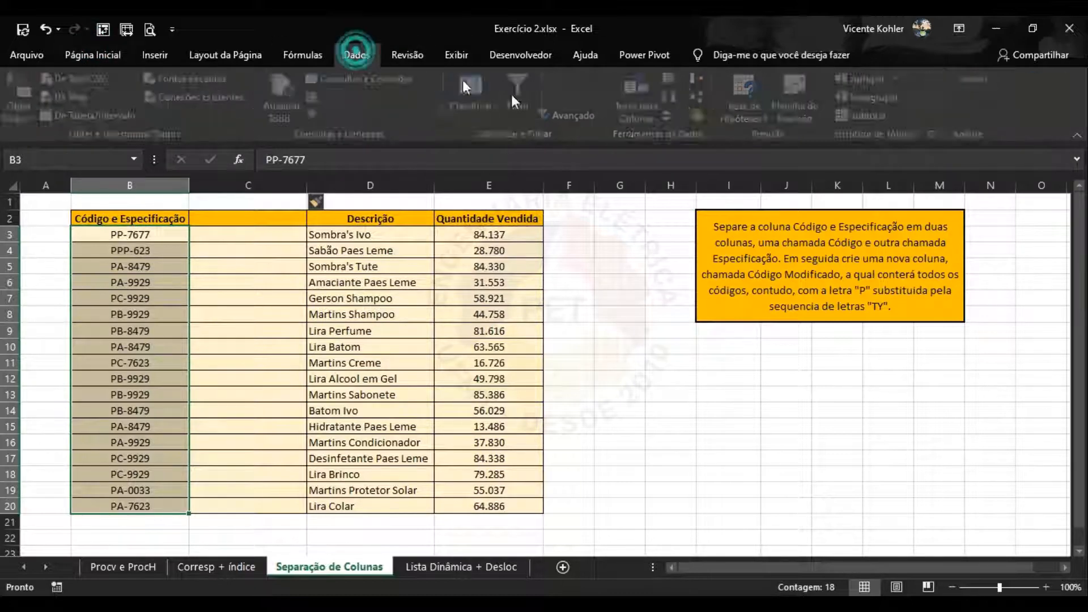
pyautogui.click(639, 91)
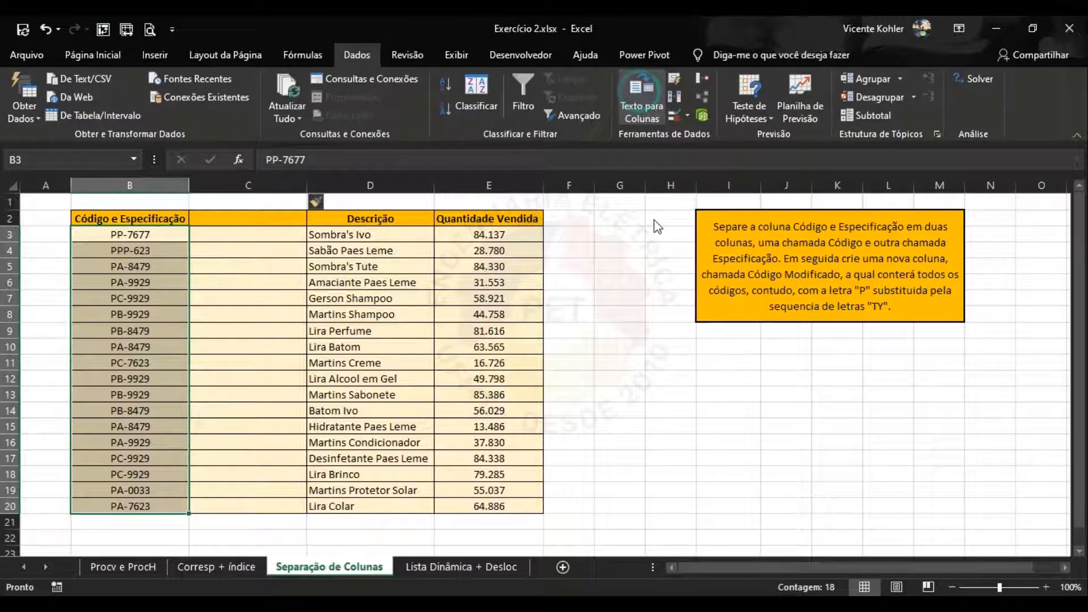
pyautogui.moveTo(917, 116); pyautogui.dragTo(739, 122)
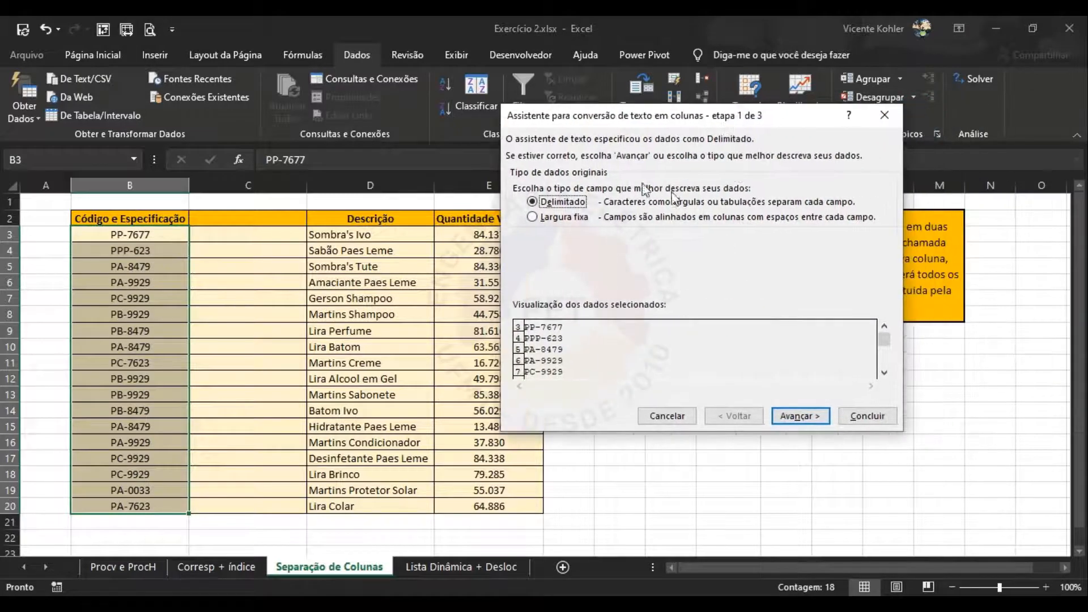
pyautogui.click(560, 218)
pyautogui.click(568, 204)
pyautogui.click(805, 417)
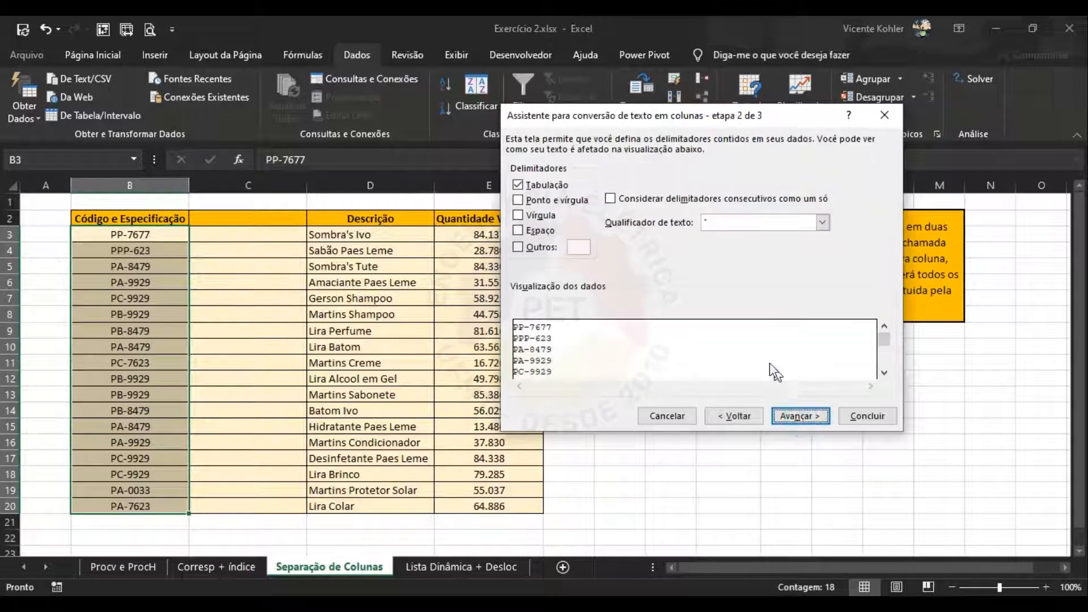
pyautogui.click(518, 185)
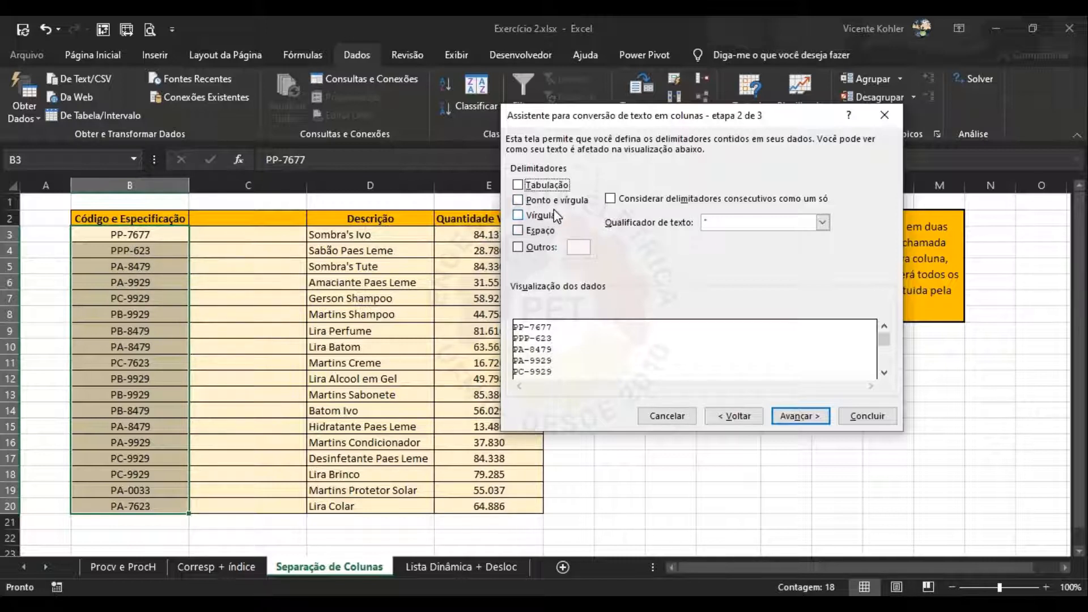
# Step: Use a hyphen (-) as the custom delimiter for splitting column B and proceed to the column data formats
pyautogui.click(519, 248)
pyautogui.write('-')
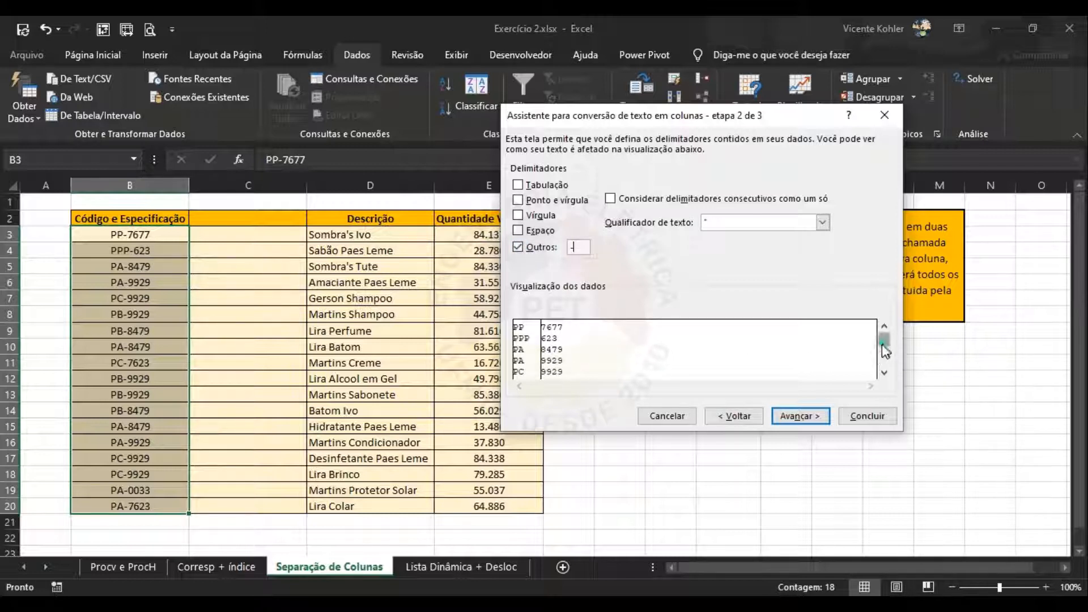
pyautogui.moveTo(883, 342); pyautogui.dragTo(883, 361)
pyautogui.click(815, 419)
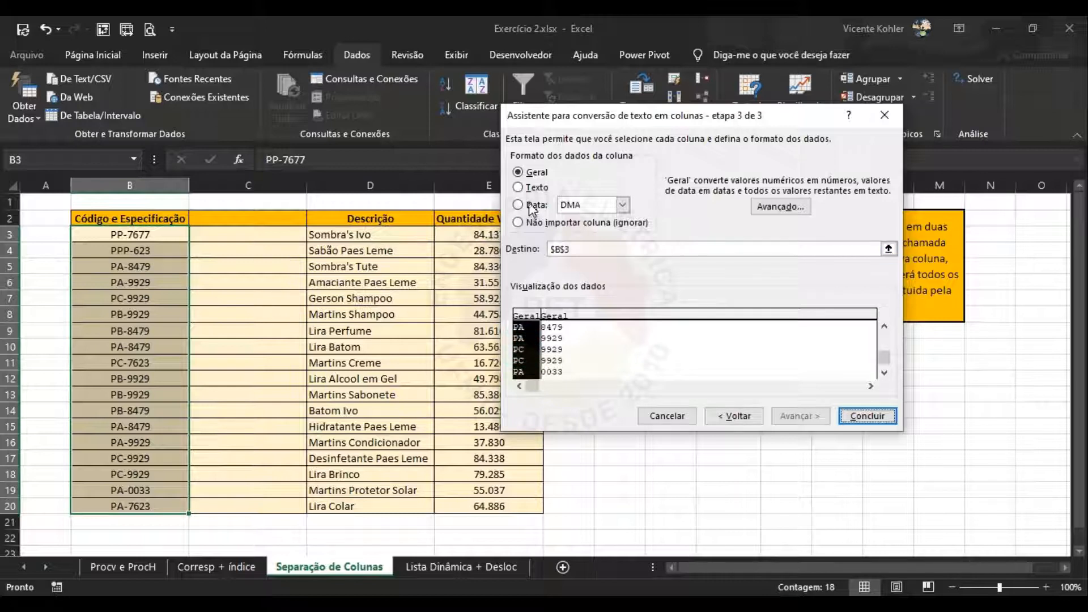
# Step: Set the data format of the first split column to Texto and keep the second one as Geral
pyautogui.click(593, 350)
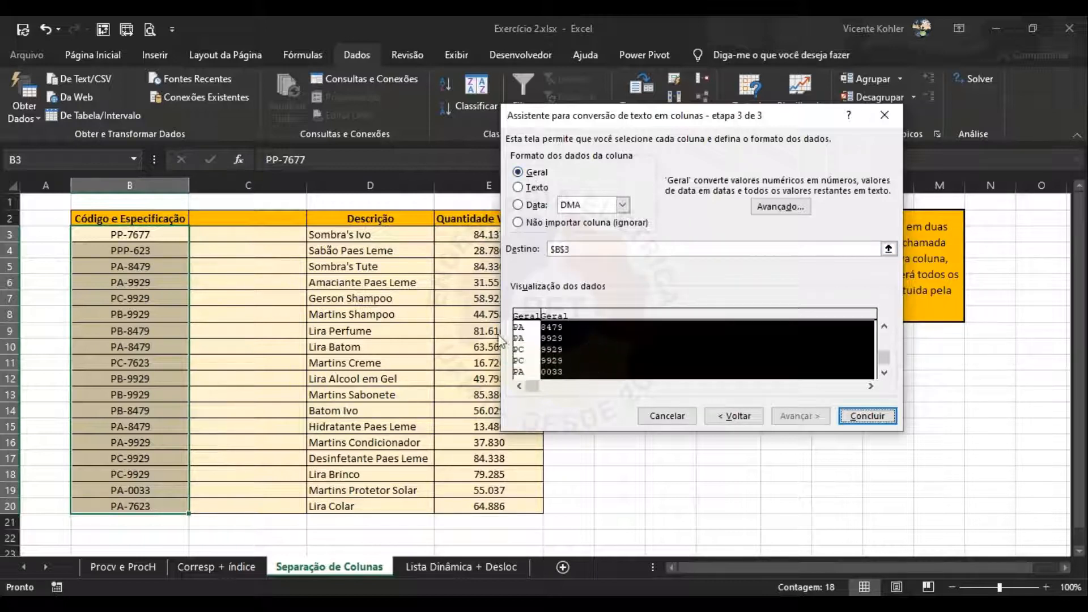
pyautogui.click(526, 340)
pyautogui.click(534, 190)
pyautogui.click(589, 351)
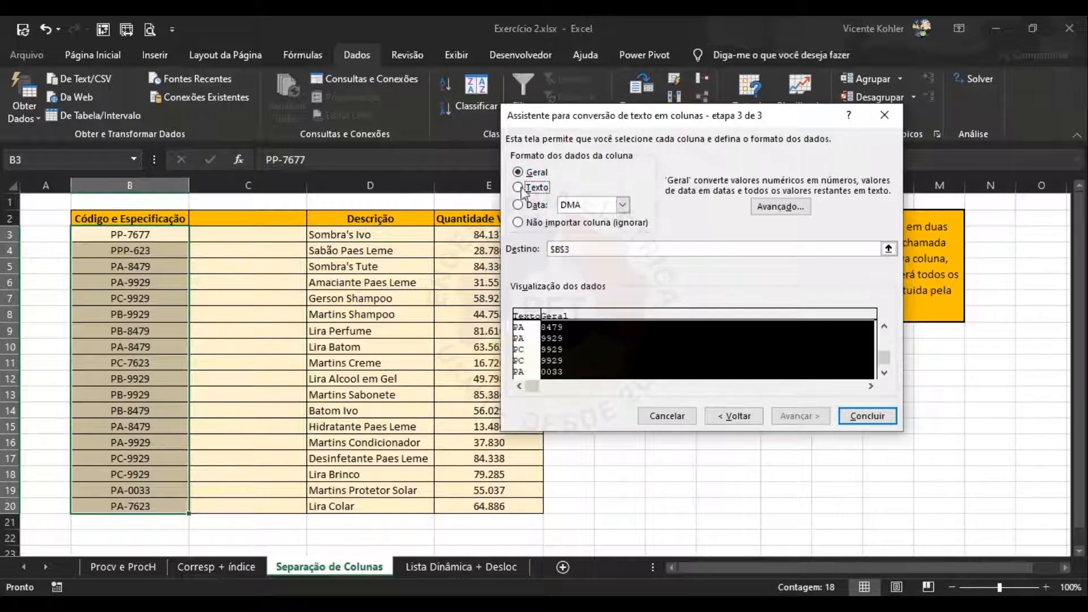
pyautogui.click(530, 173)
# Step: Try to complete the text split with the range B3:C20 added to the destination reference
pyautogui.click(650, 246)
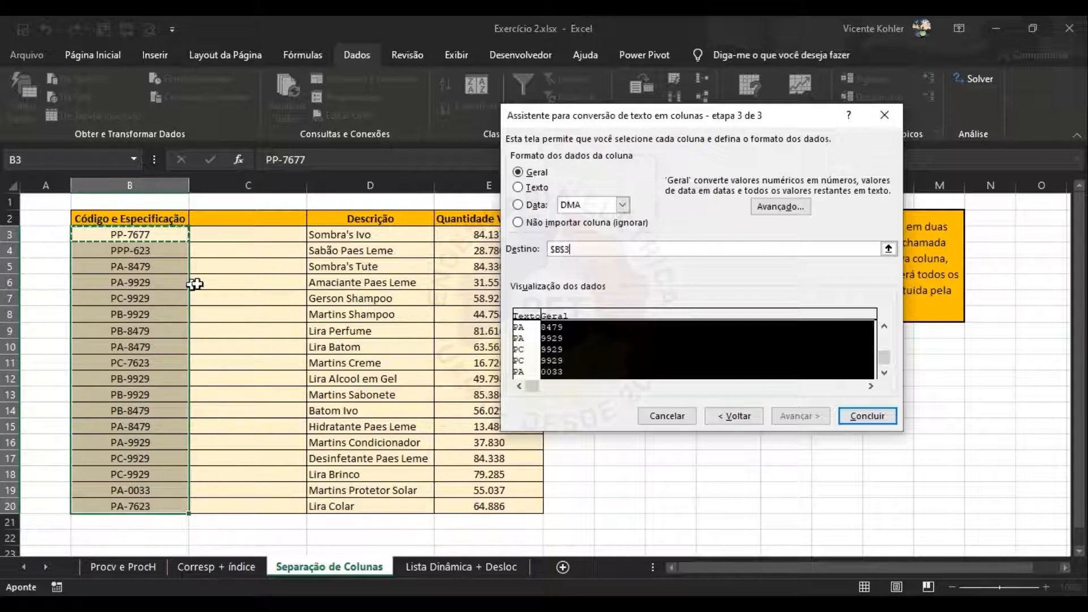
pyautogui.click(888, 249)
pyautogui.moveTo(131, 234); pyautogui.dragTo(267, 506)
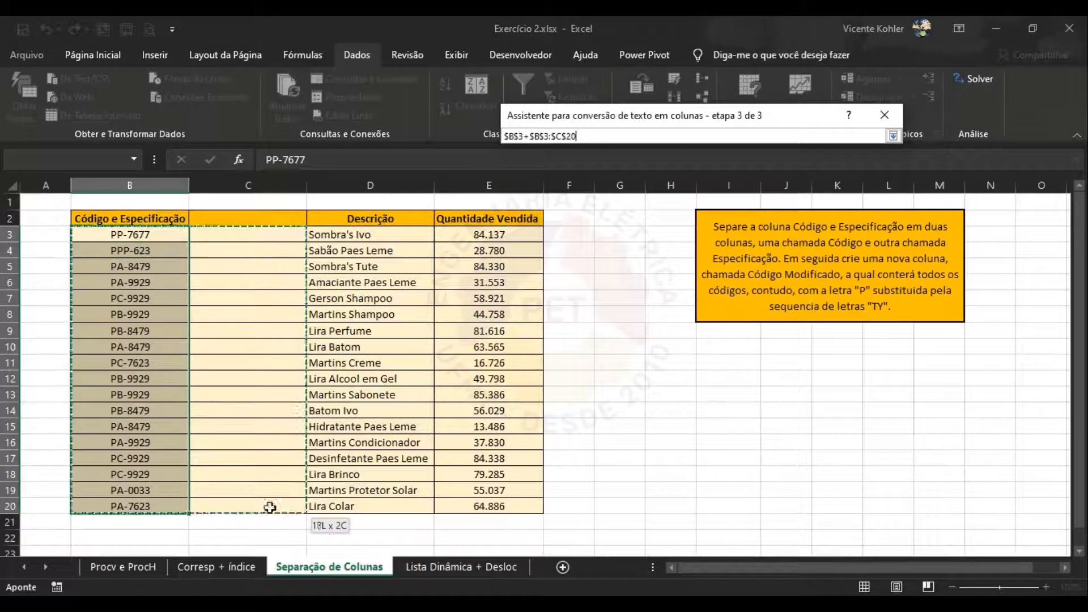
pyautogui.click(891, 137)
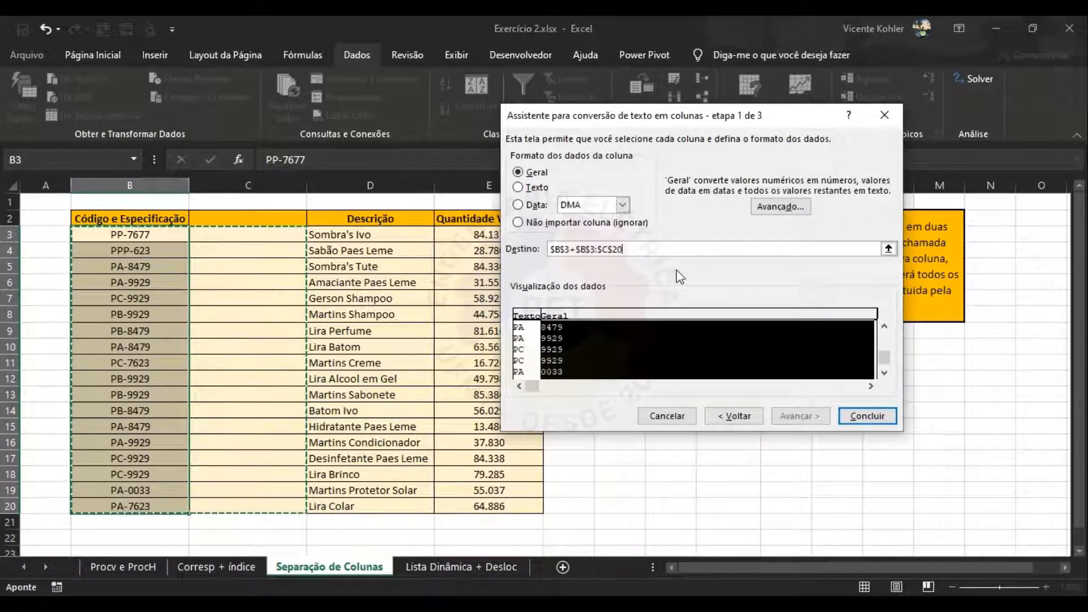
pyautogui.click(872, 413)
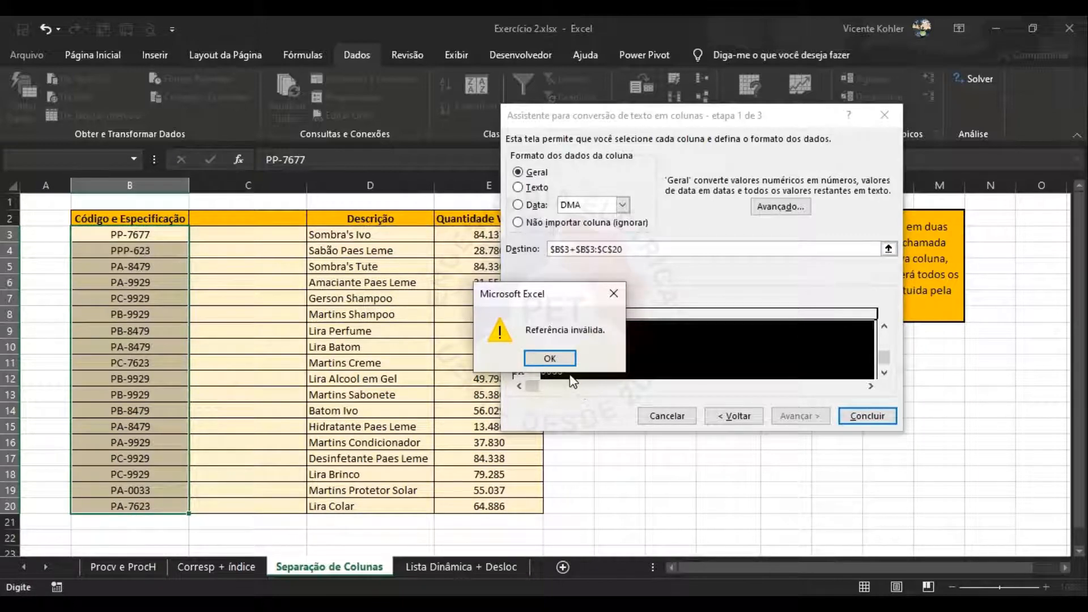
pyautogui.click(552, 358)
# Step: Set the split destination to cell B3 and complete the conversion, replacing the existing data
pyautogui.click(889, 249)
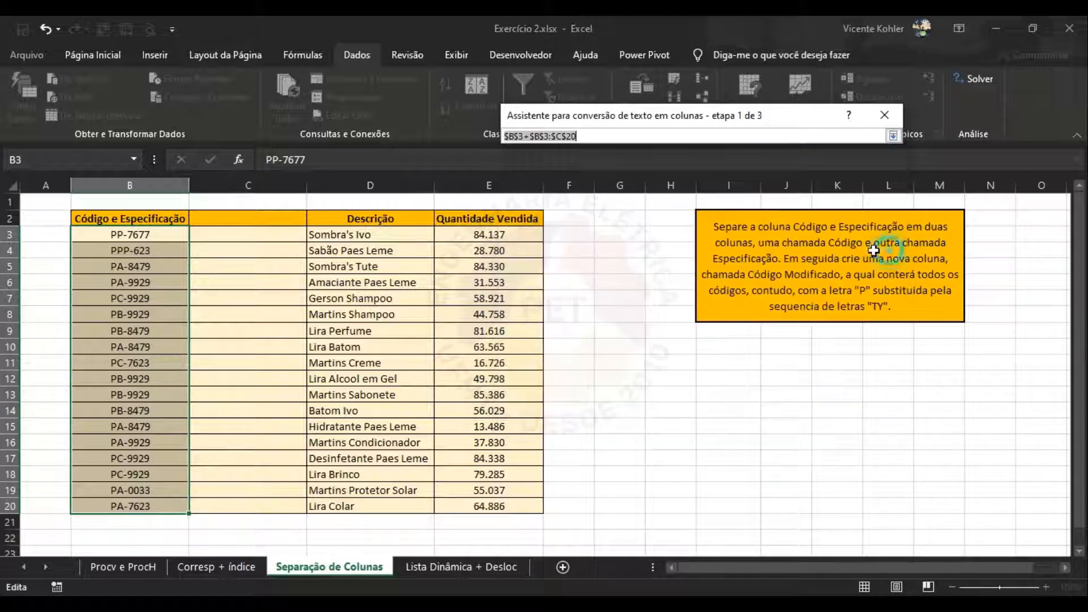
pyautogui.click(153, 239)
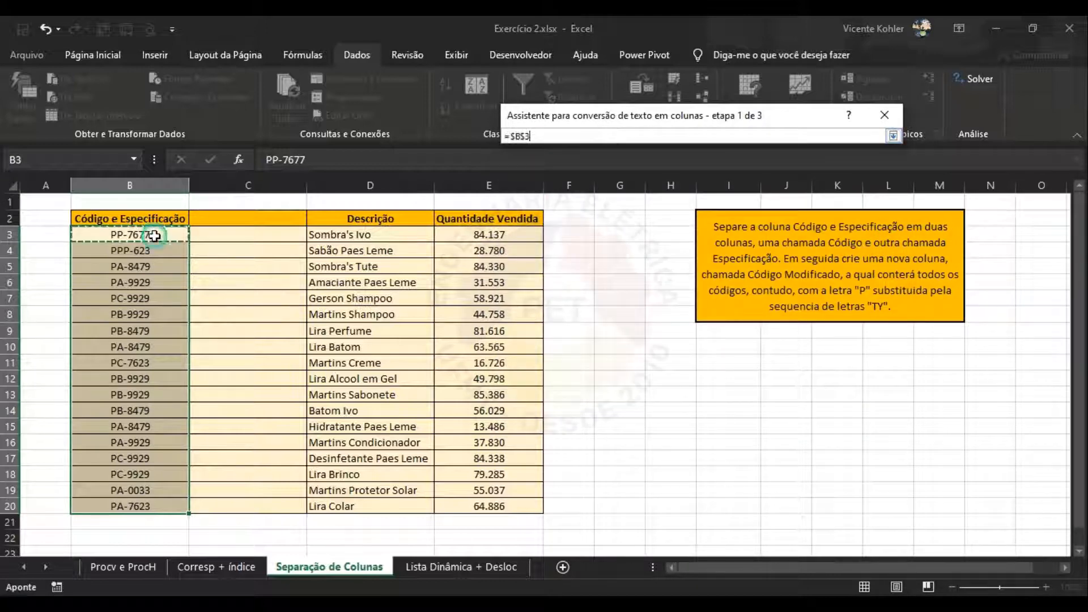
pyautogui.click(893, 136)
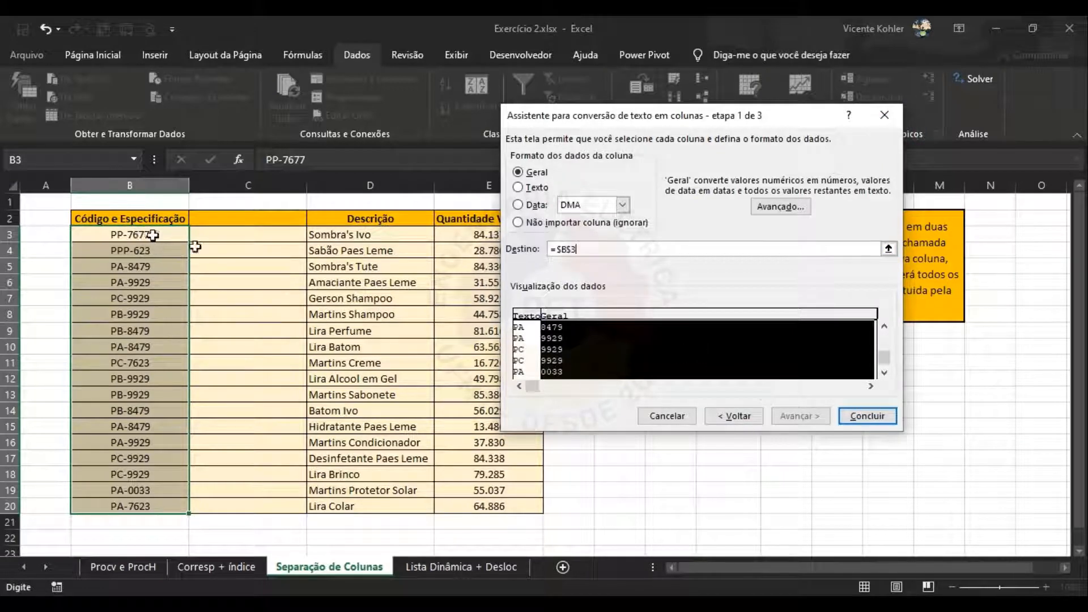
pyautogui.click(865, 416)
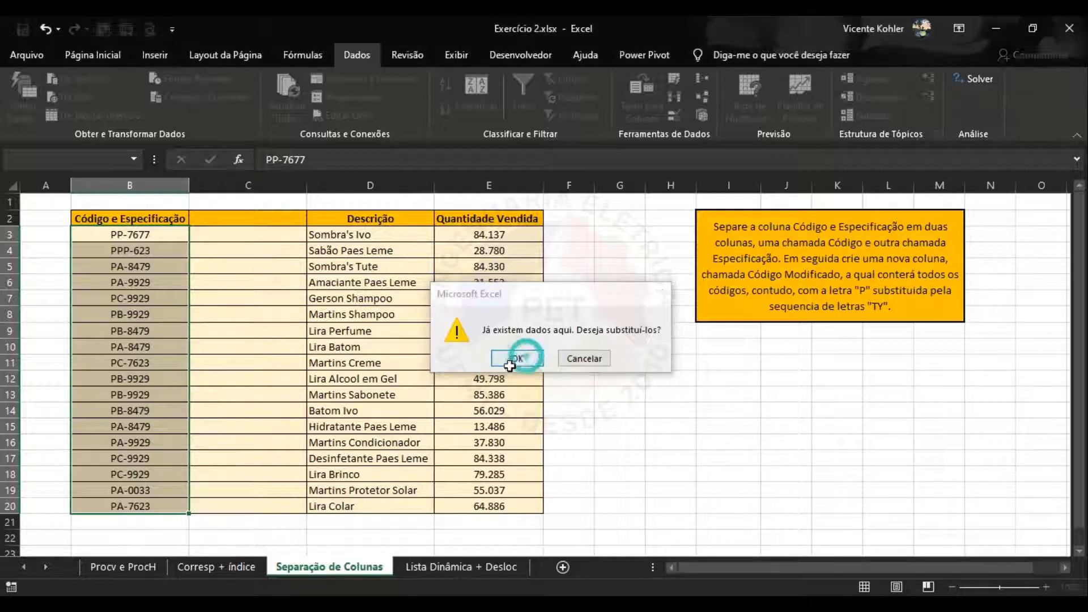
pyautogui.click(526, 358)
pyautogui.click(252, 315)
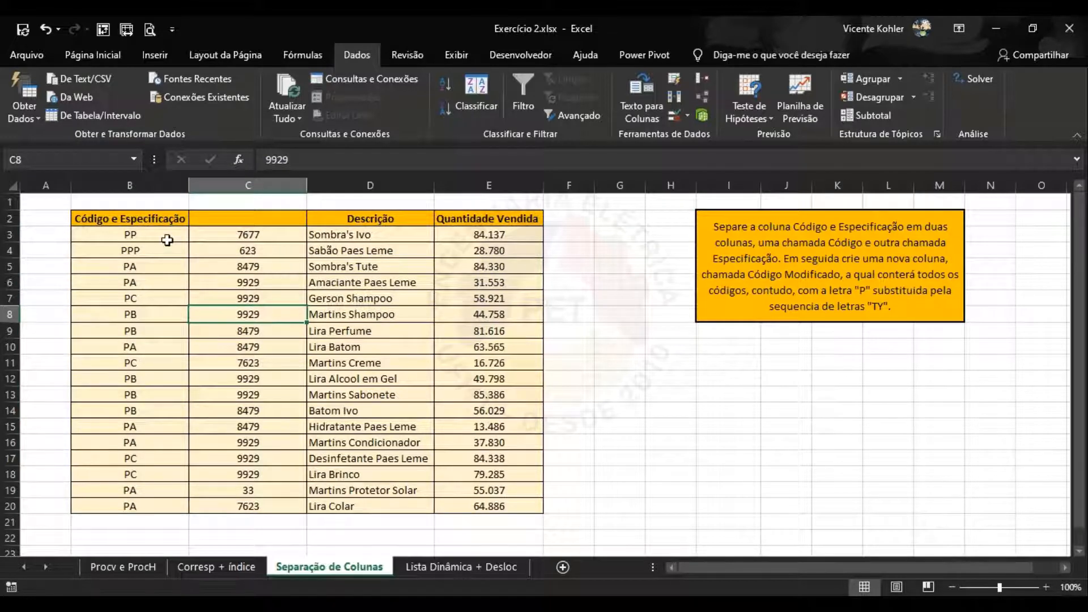
pyautogui.moveTo(169, 235); pyautogui.dragTo(249, 506)
pyautogui.click(247, 330)
# Step: Shorten the header in B2 to "Código" by cutting out the text " e Especificação"
pyautogui.doubleClick(141, 225)
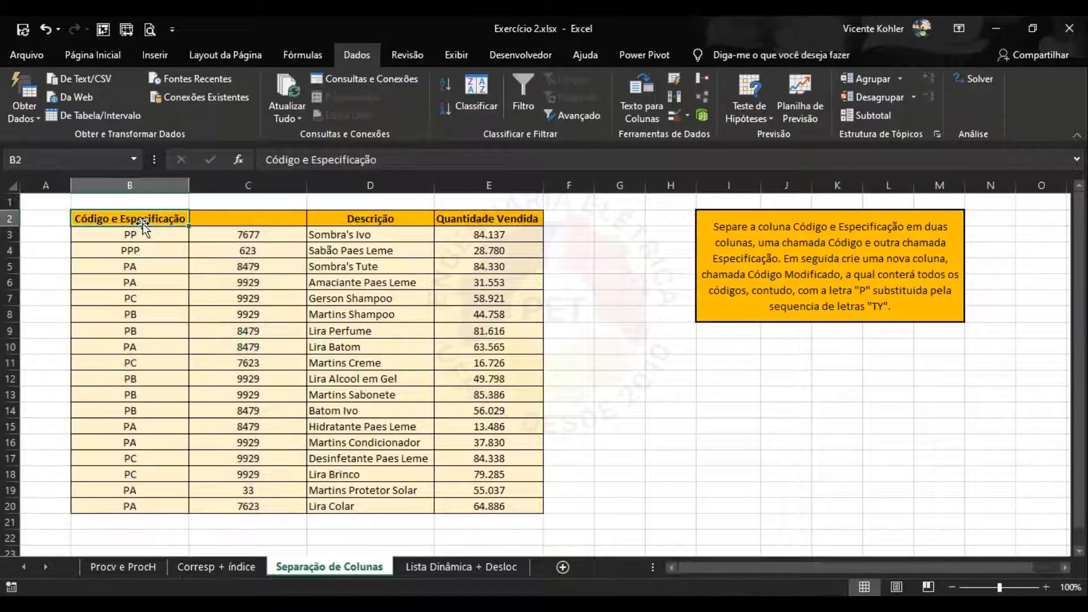
pyautogui.doubleClick(163, 221)
pyautogui.click(184, 219)
pyautogui.moveTo(182, 220); pyautogui.dragTo(110, 220)
pyautogui.press('Delete')
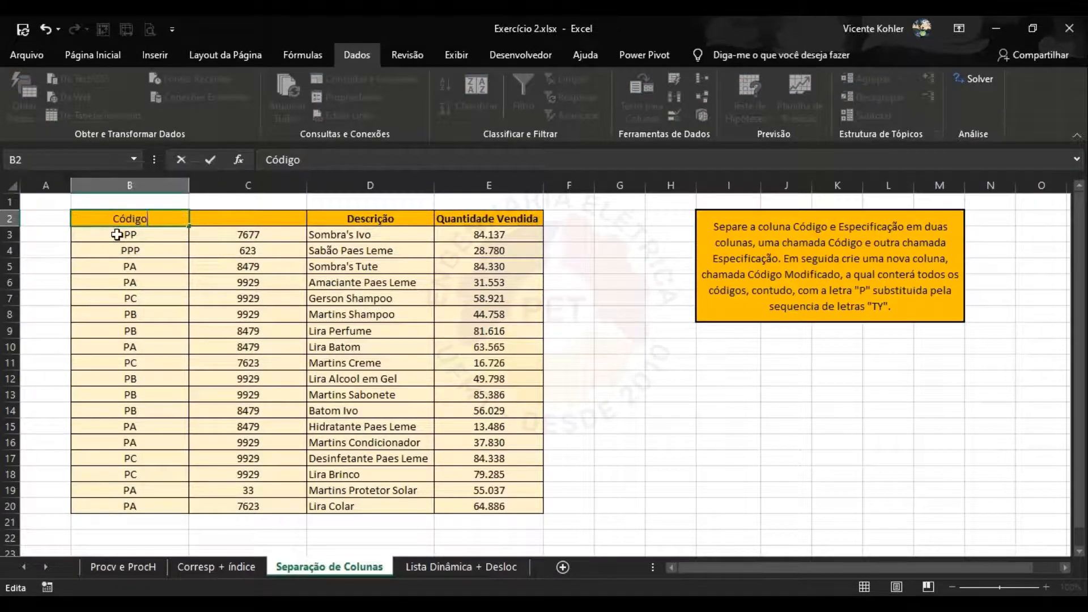
pyautogui.press('Return')
# Step: Paste the cut header text into C2 and trim it to "Especificação"
pyautogui.click(221, 217)
pyautogui.doubleClick(221, 217)
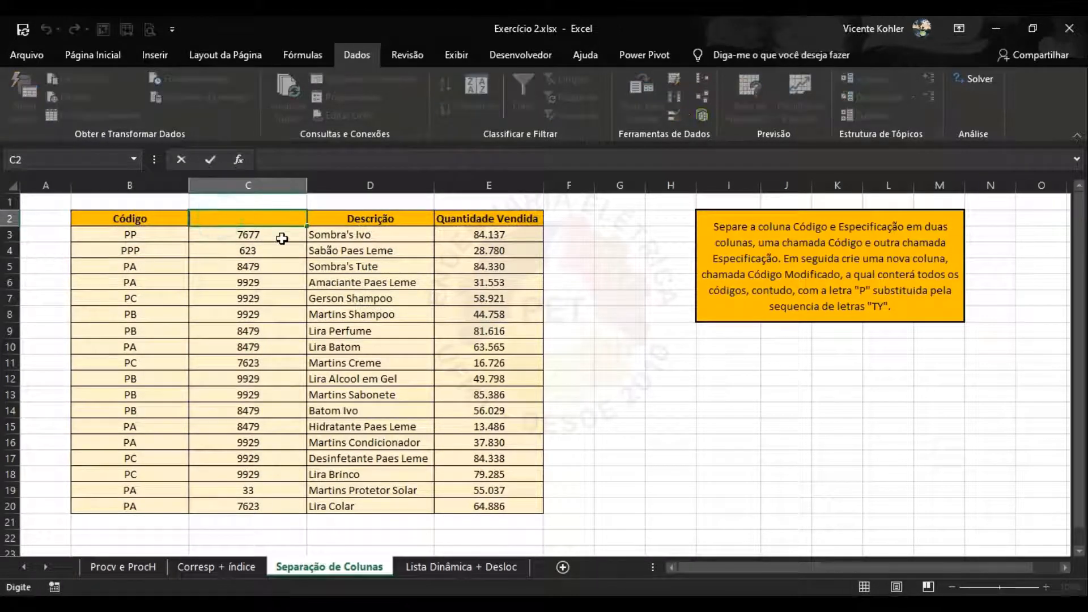
pyautogui.hotkey('ctrl', 'v')
pyautogui.click(200, 221)
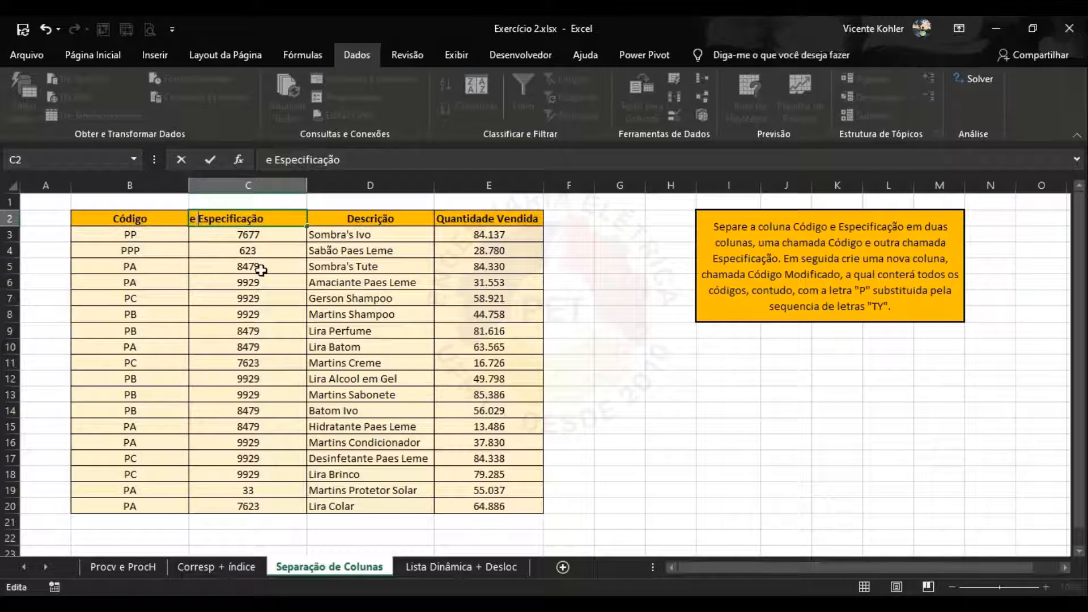
pyautogui.press('BackSpace')
pyautogui.press('BackSpace')
pyautogui.press('Return')
pyautogui.click(250, 312)
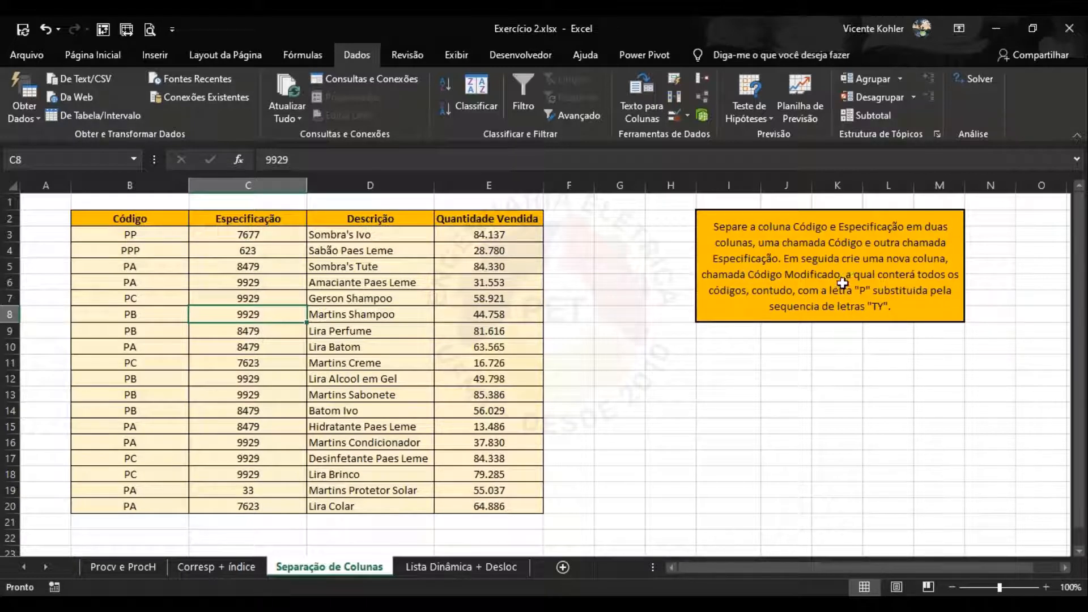
# Step: Insert a new column at F, directly after the Quantidade Vendida column
pyautogui.click(568, 215)
pyautogui.click(575, 185)
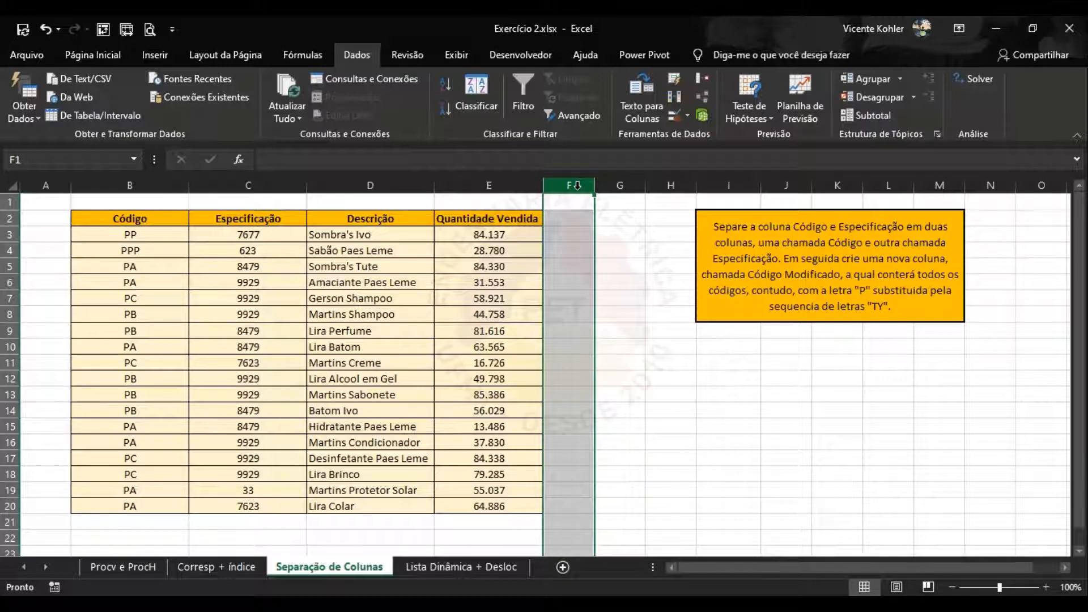
pyautogui.click(599, 215)
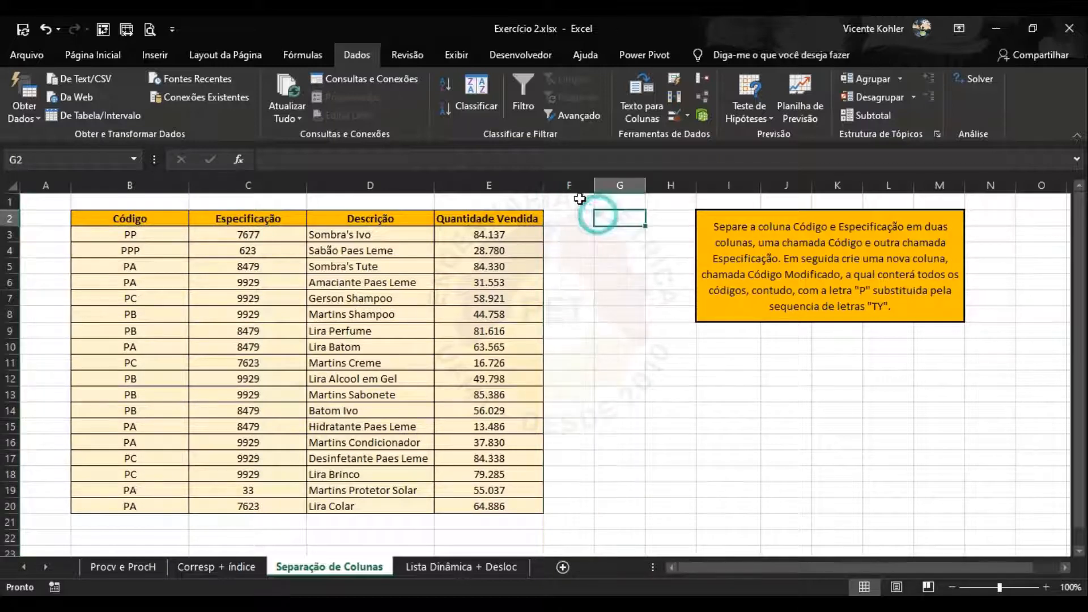
pyautogui.click(567, 183)
pyautogui.rightClick(571, 188)
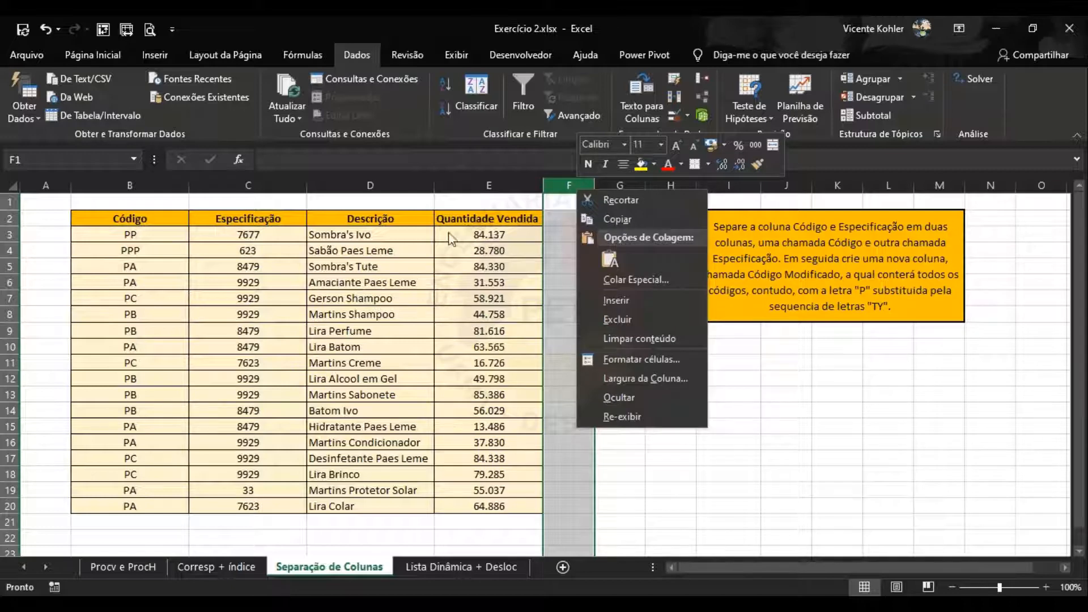
pyautogui.click(618, 300)
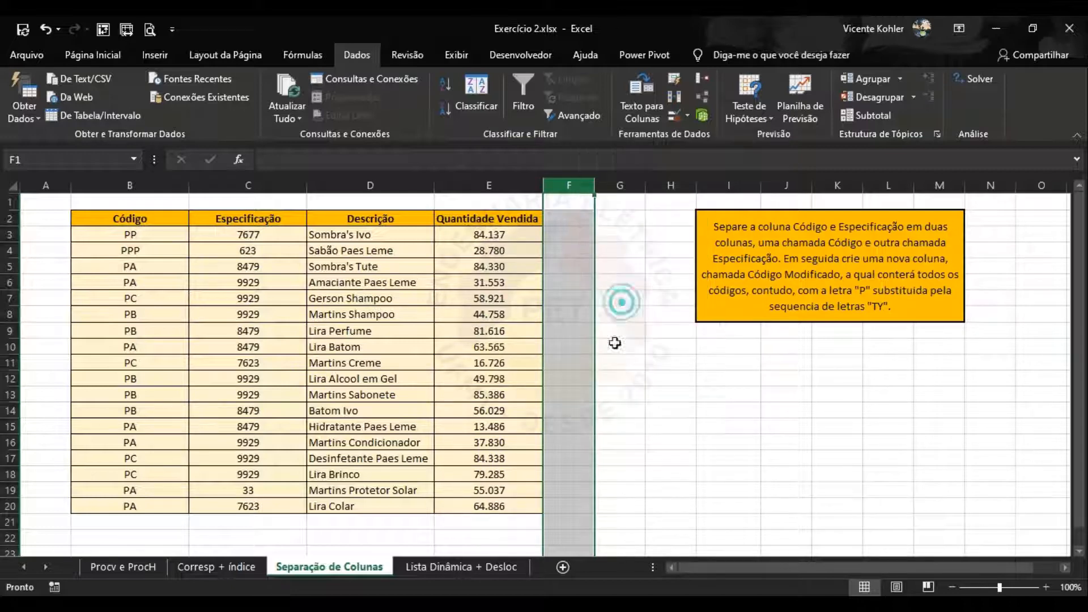
pyautogui.click(675, 287)
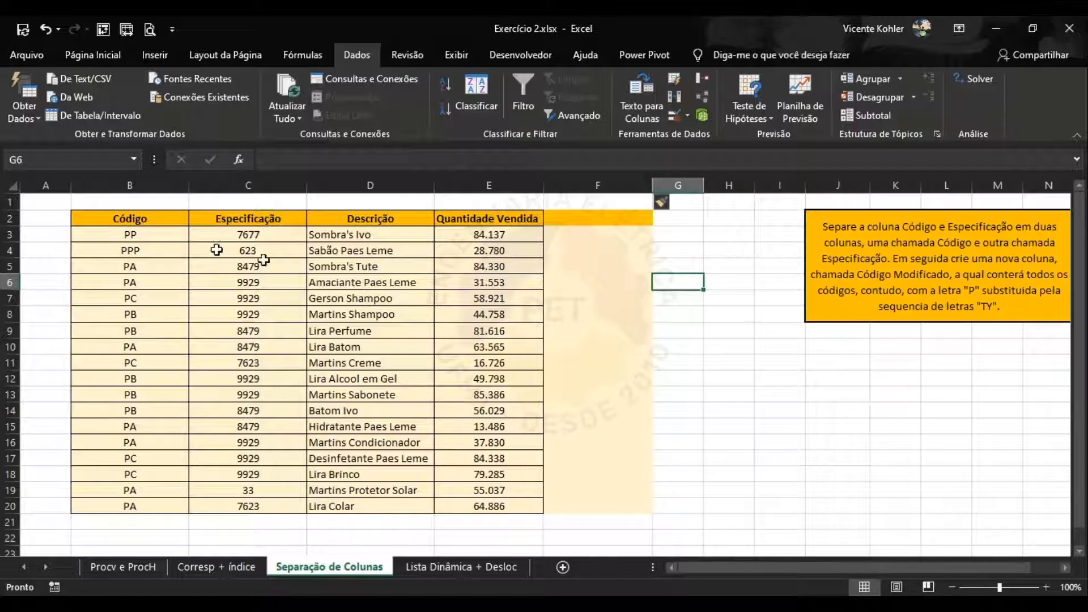
# Step: Apply all borders to the new column's cells F2:F20
pyautogui.click(585, 219)
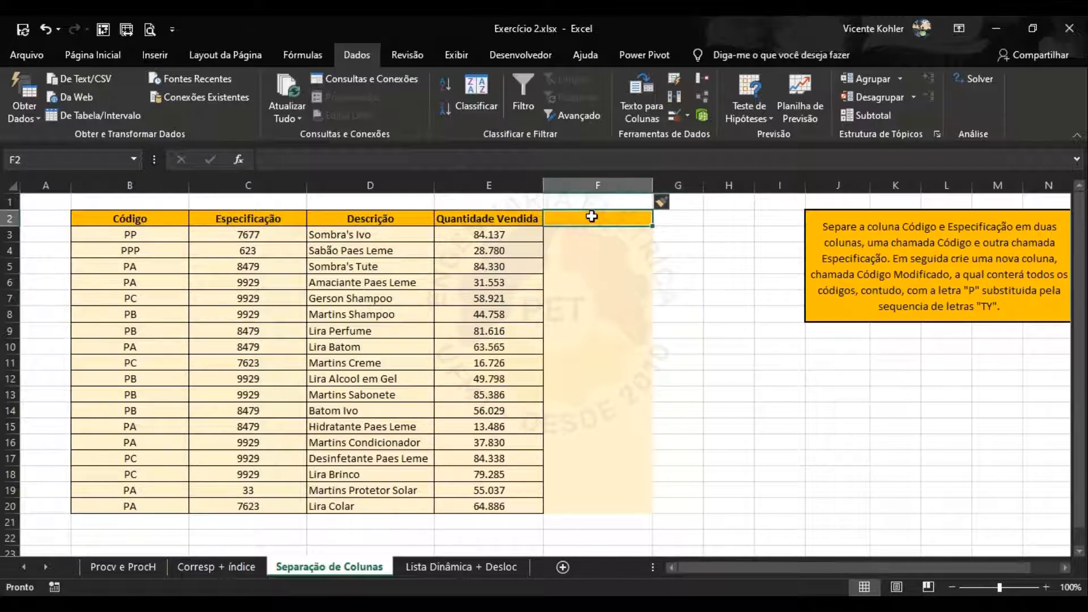
pyautogui.click(680, 218)
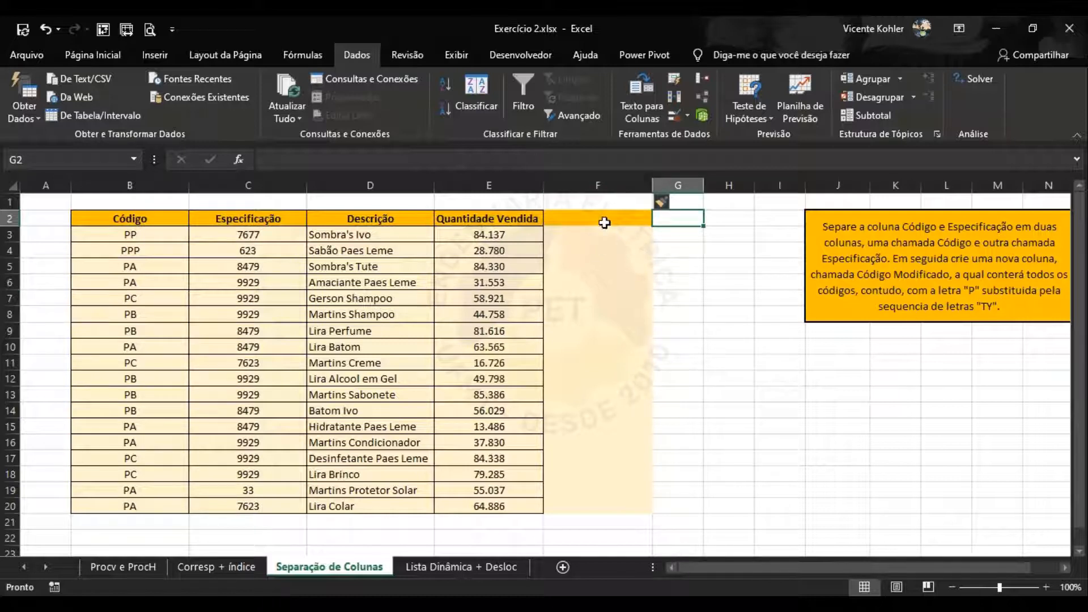
pyautogui.moveTo(607, 221); pyautogui.dragTo(610, 513)
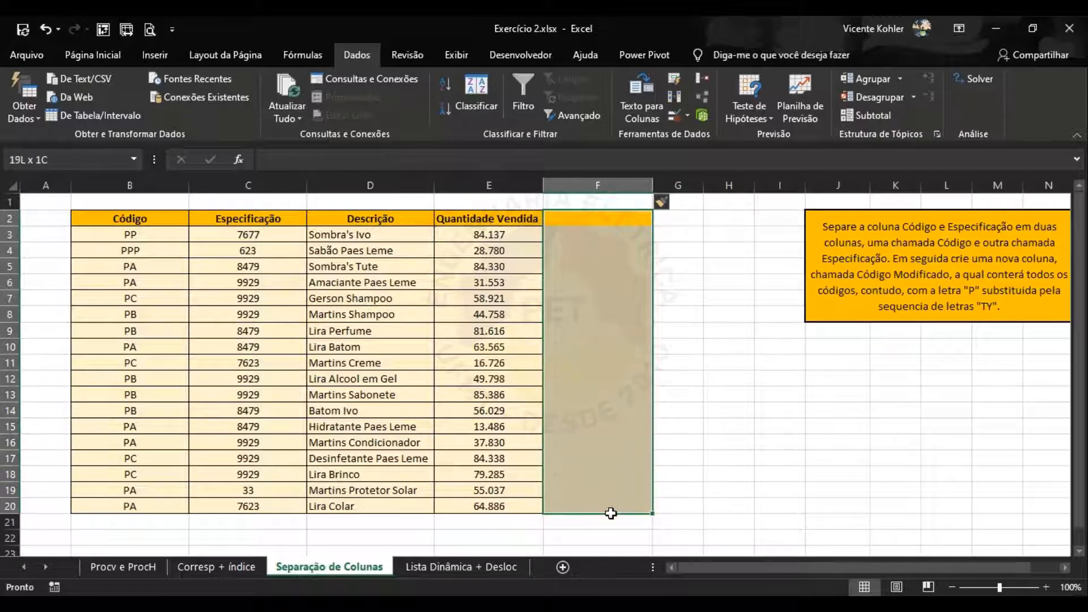
pyautogui.click(100, 52)
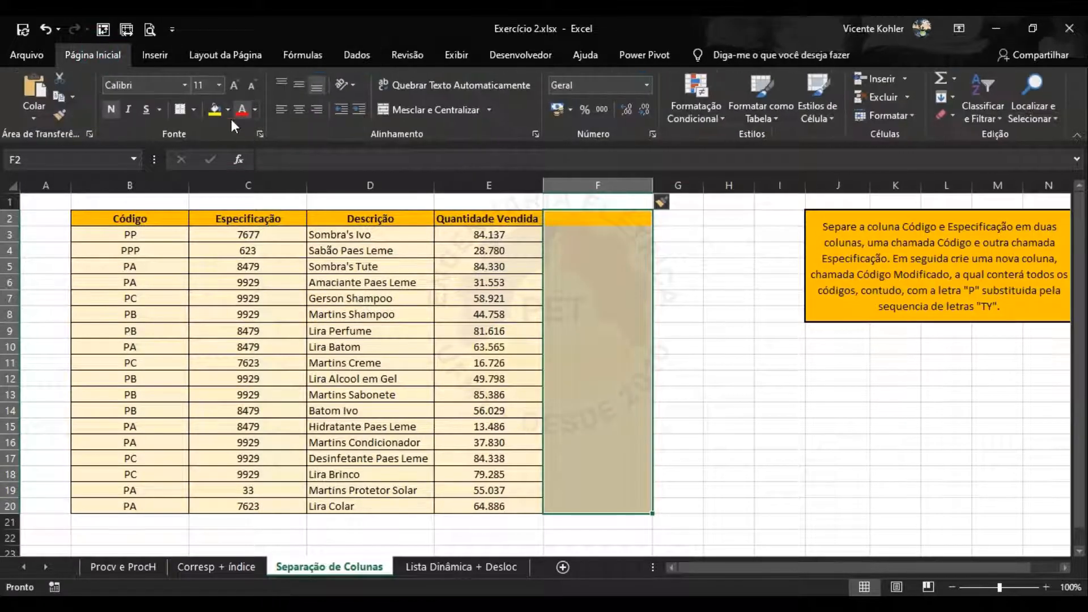
pyautogui.click(193, 109)
pyautogui.click(232, 246)
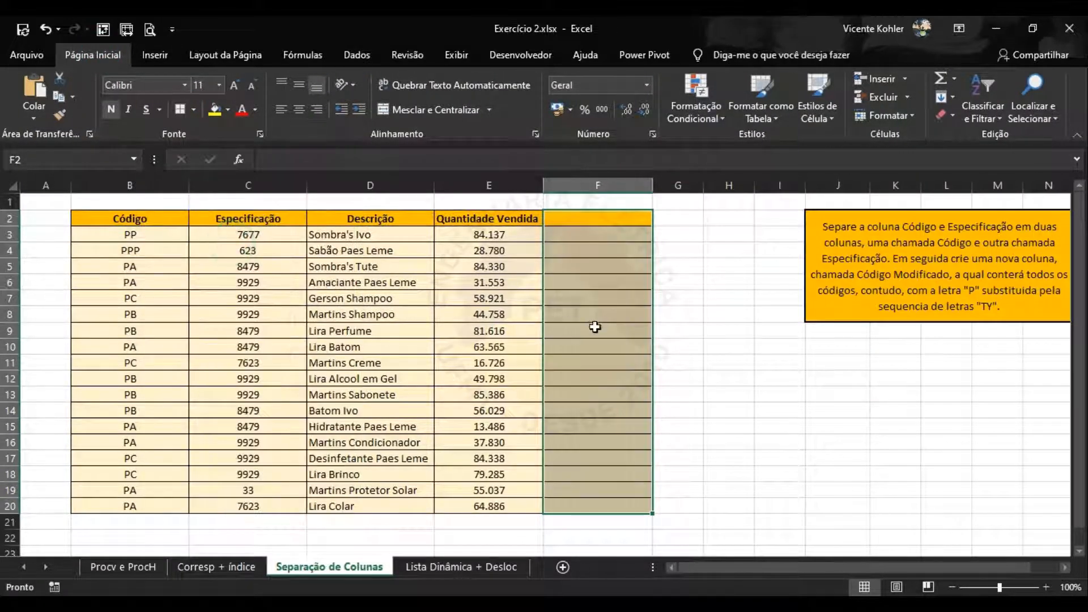
pyautogui.click(596, 330)
# Step: Enter the header "Código Modificado" in F2 and center the cells F2:F20
pyautogui.click(615, 222)
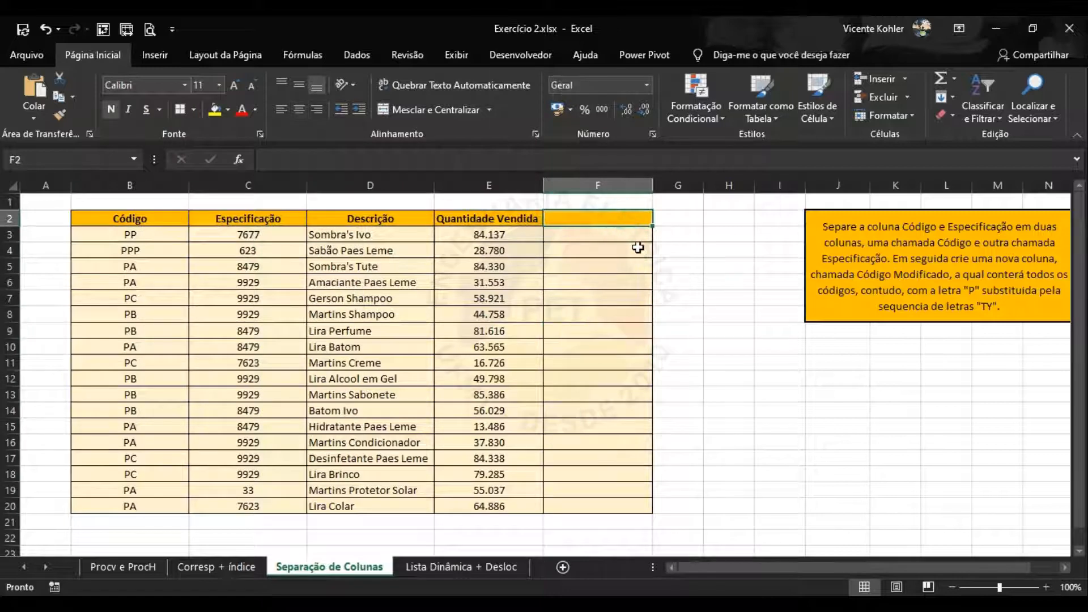
pyautogui.press('capslock')
pyautogui.write('Código Modificado')
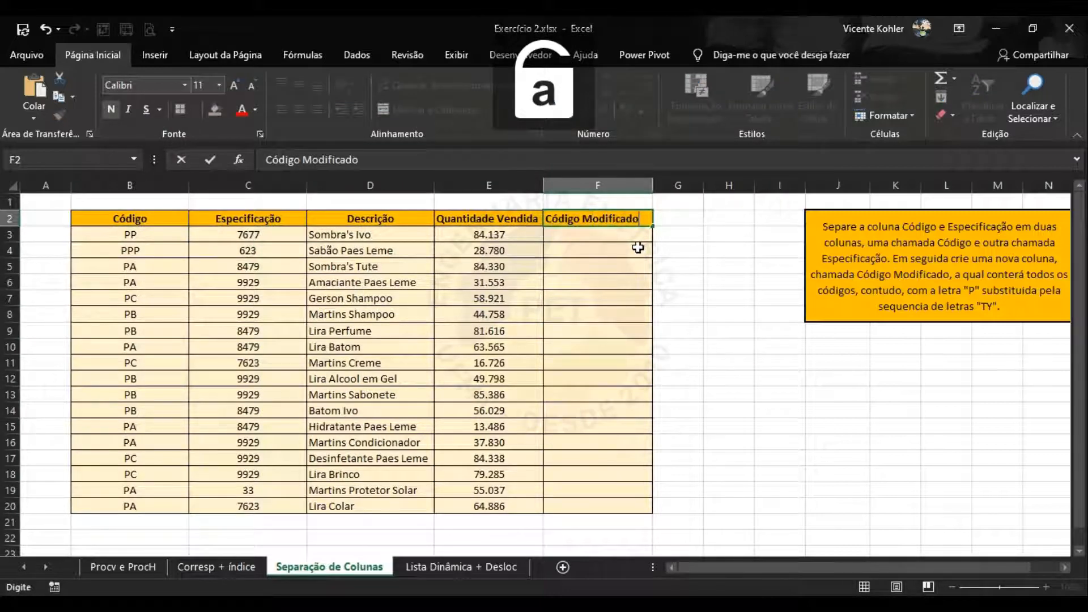
pyautogui.press('Return')
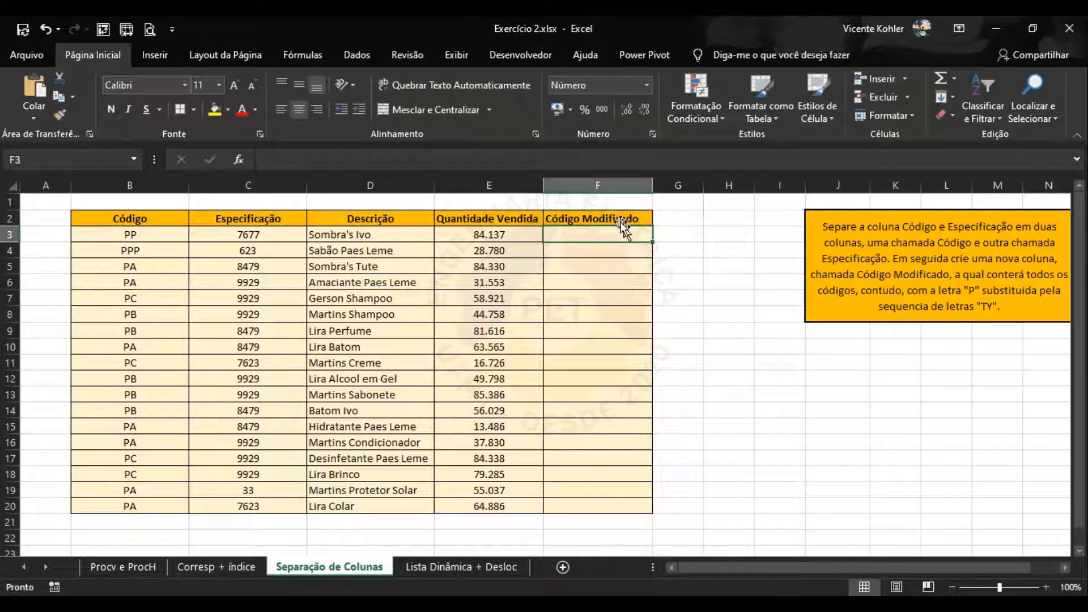
pyautogui.moveTo(615, 220); pyautogui.dragTo(613, 507)
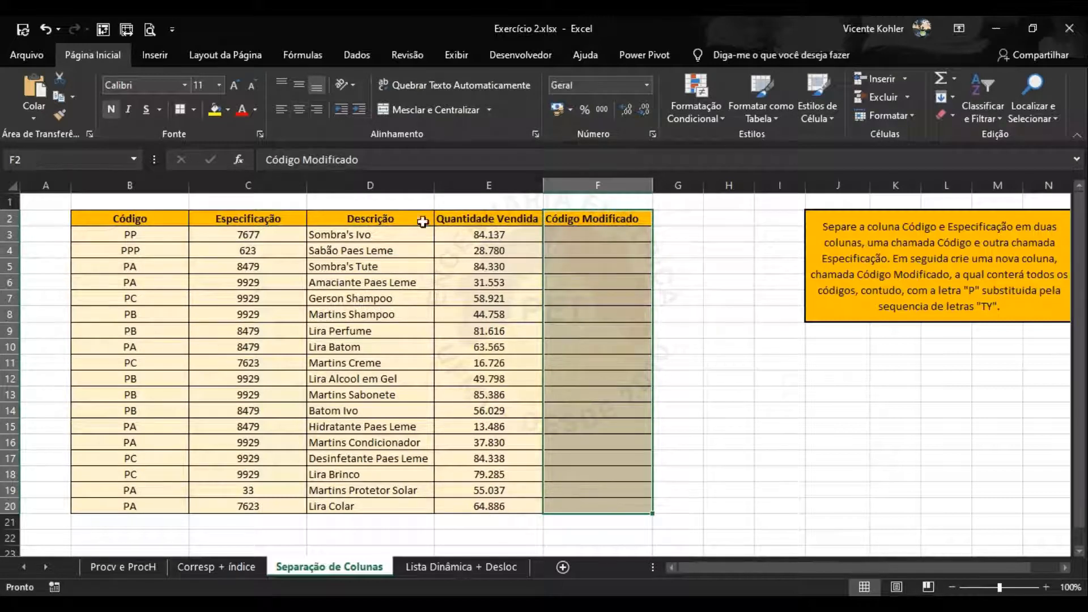
pyautogui.click(298, 111)
# Step: Enter =SUBSTITUIR(B3;"P";"TY";2) in F3 to replace the second "P" of the code with "TY"
pyautogui.click(600, 235)
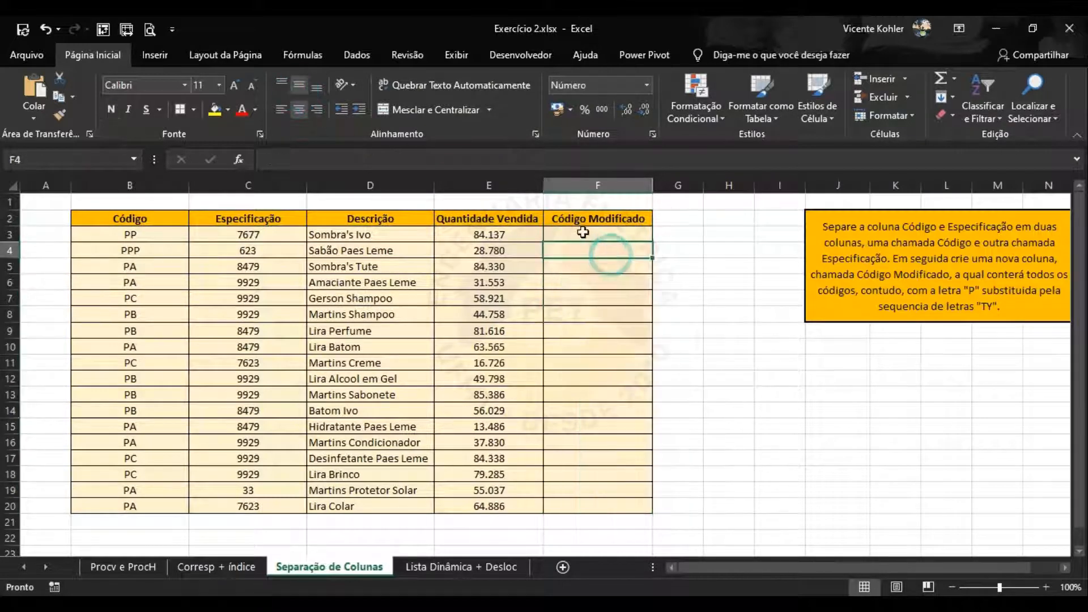
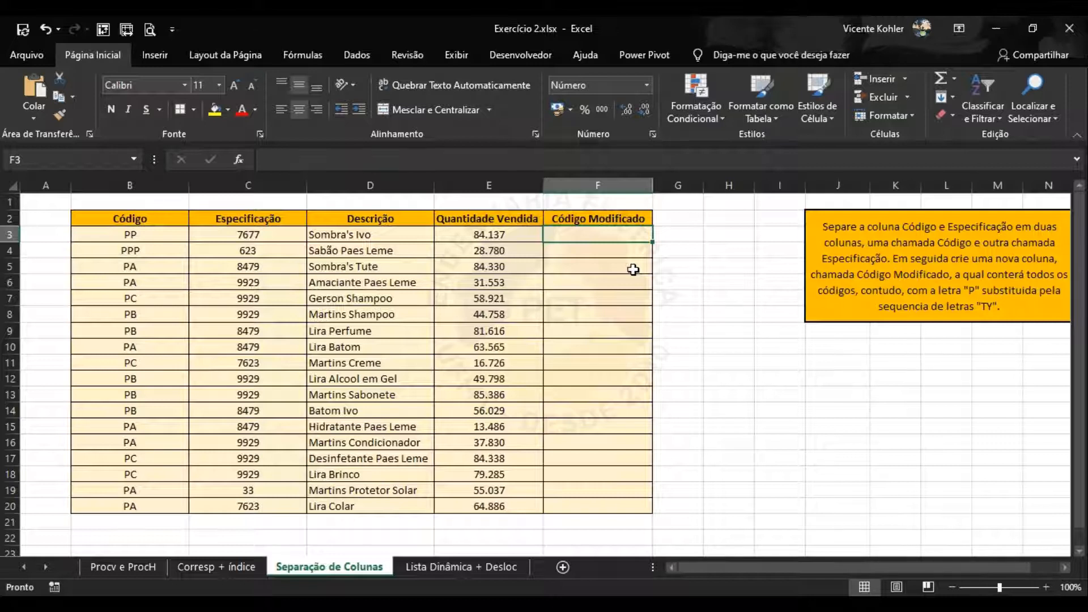
pyautogui.write('=su')
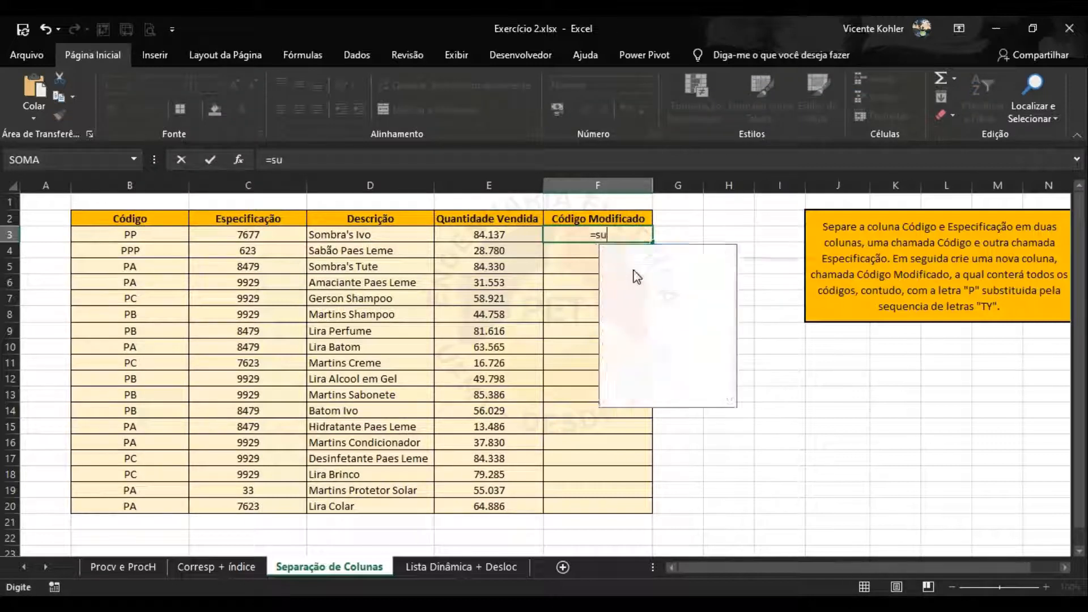
pyautogui.write('b')
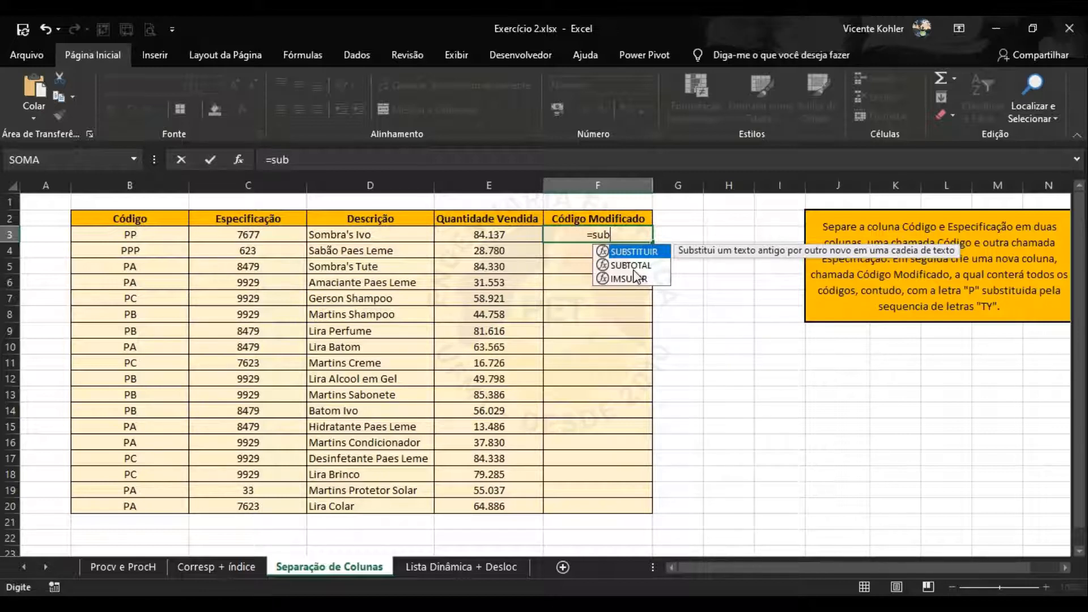
pyautogui.press('Tab')
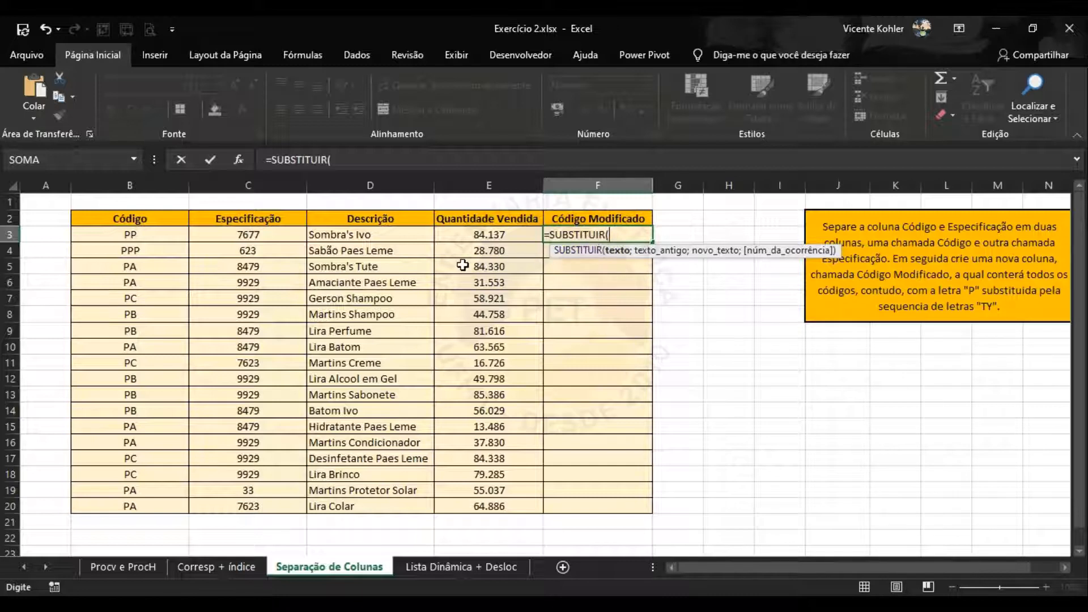
pyautogui.click(145, 237)
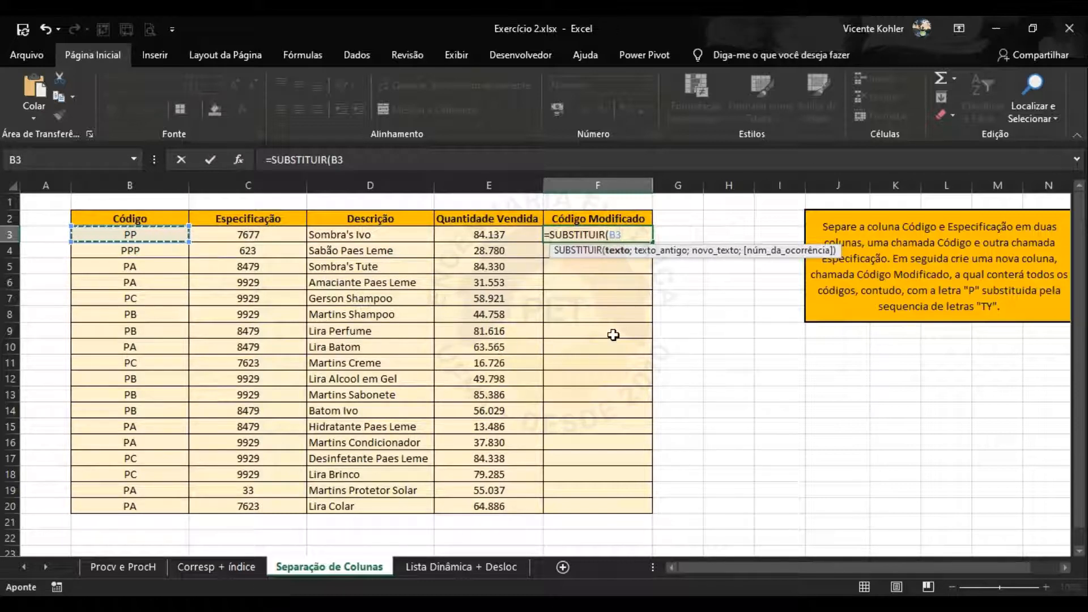
pyautogui.write(';')
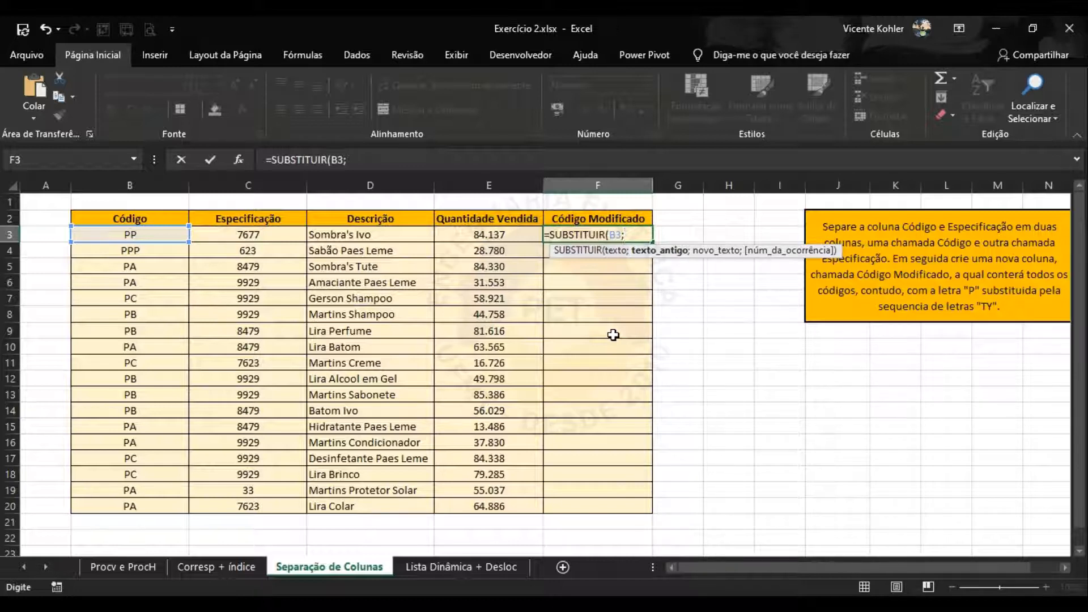
pyautogui.write('"')
pyautogui.press('capslock')
pyautogui.write('P";')
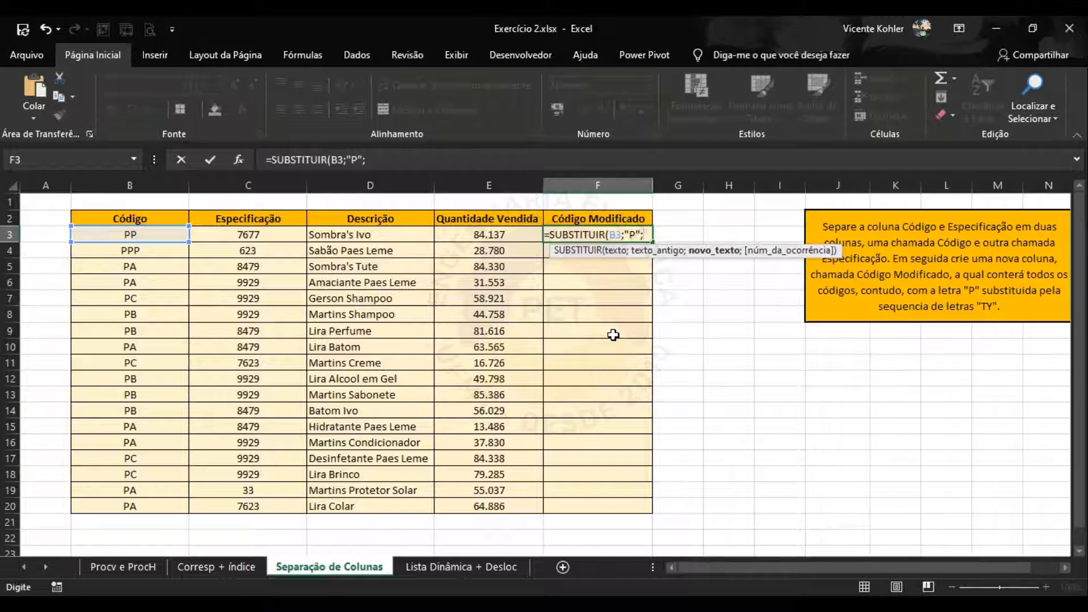
pyautogui.write('"TY')
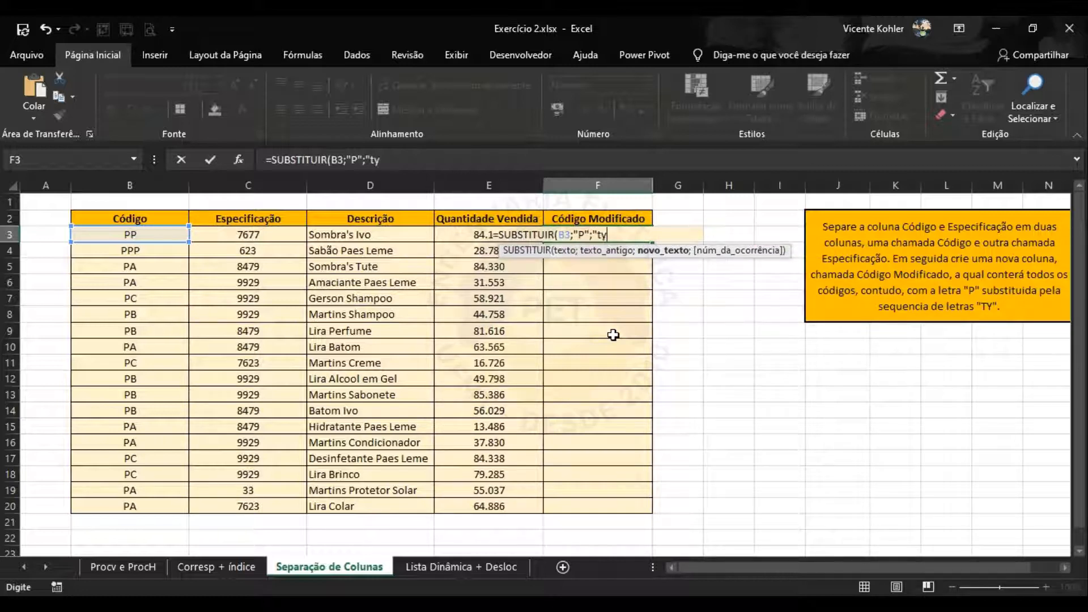
pyautogui.write('";')
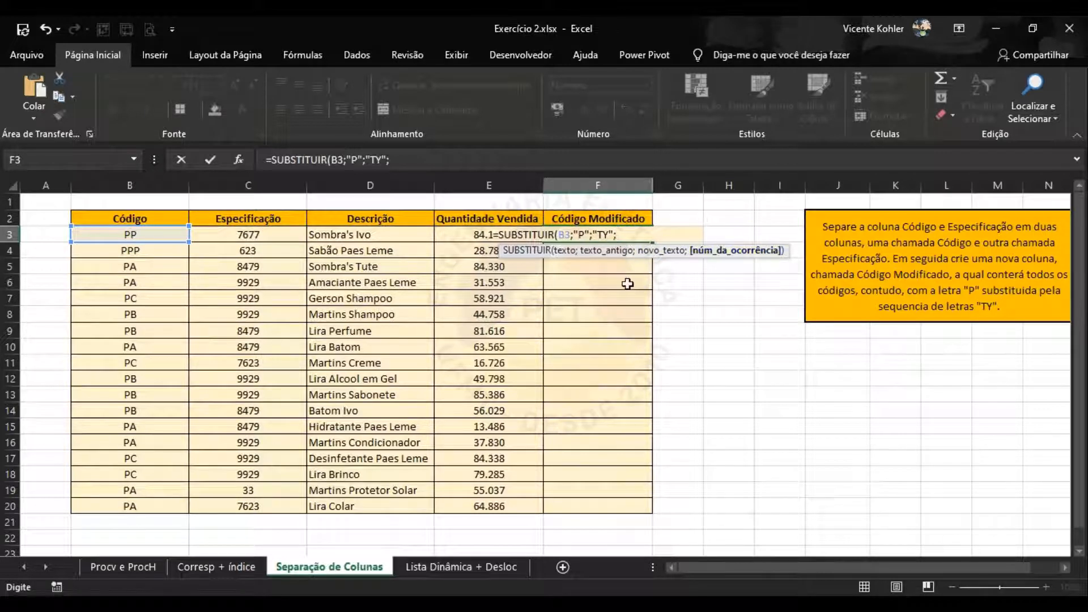
pyautogui.write(')')
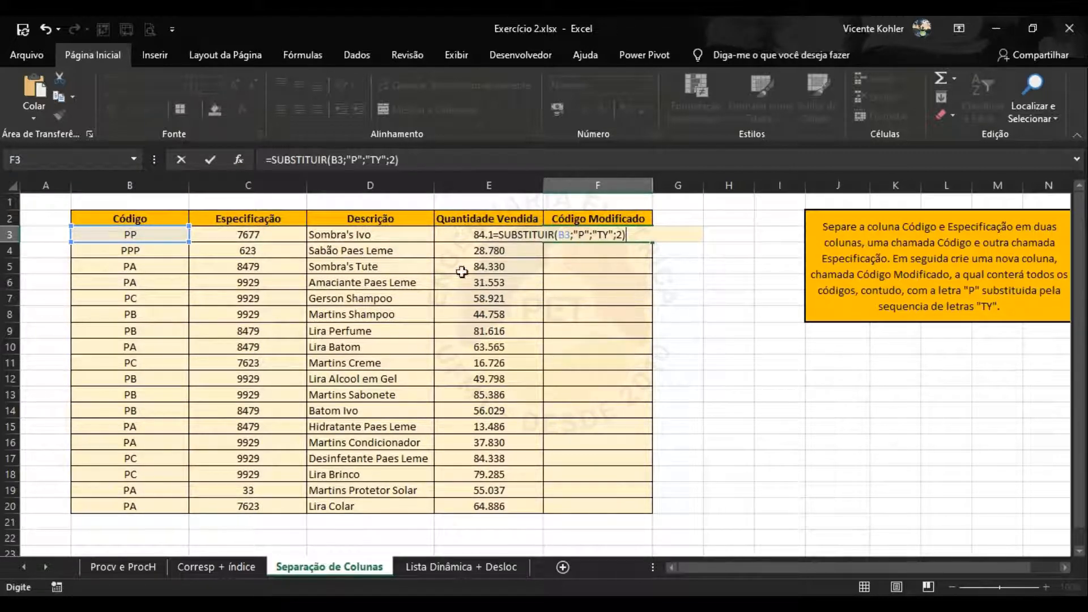
pyautogui.press('Return')
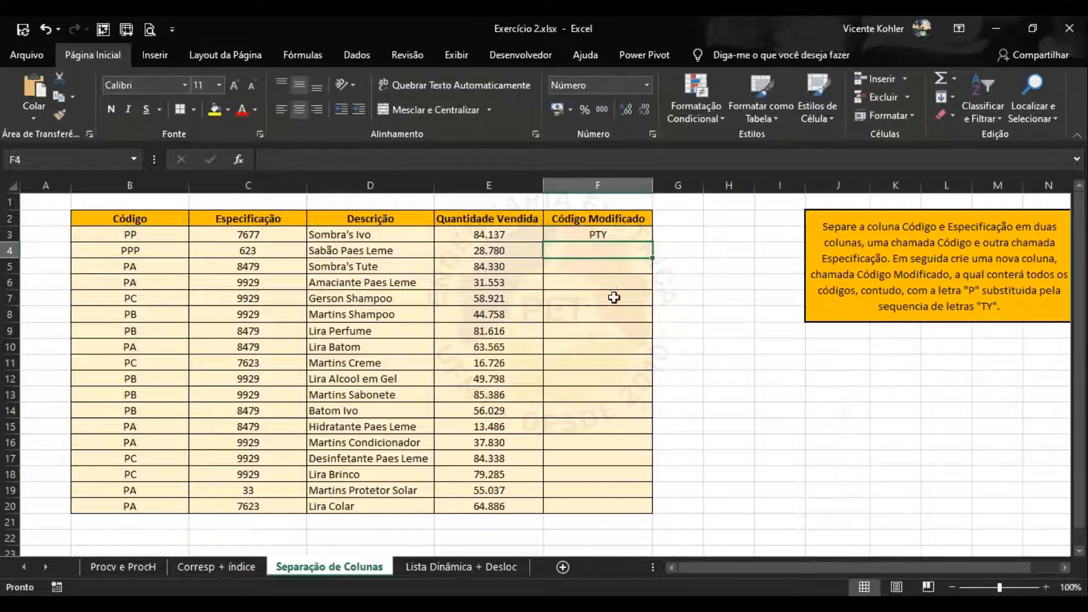
# Step: Change the occurrence number in F3's SUBSTITUIR formula to 1
pyautogui.doubleClick(618, 234)
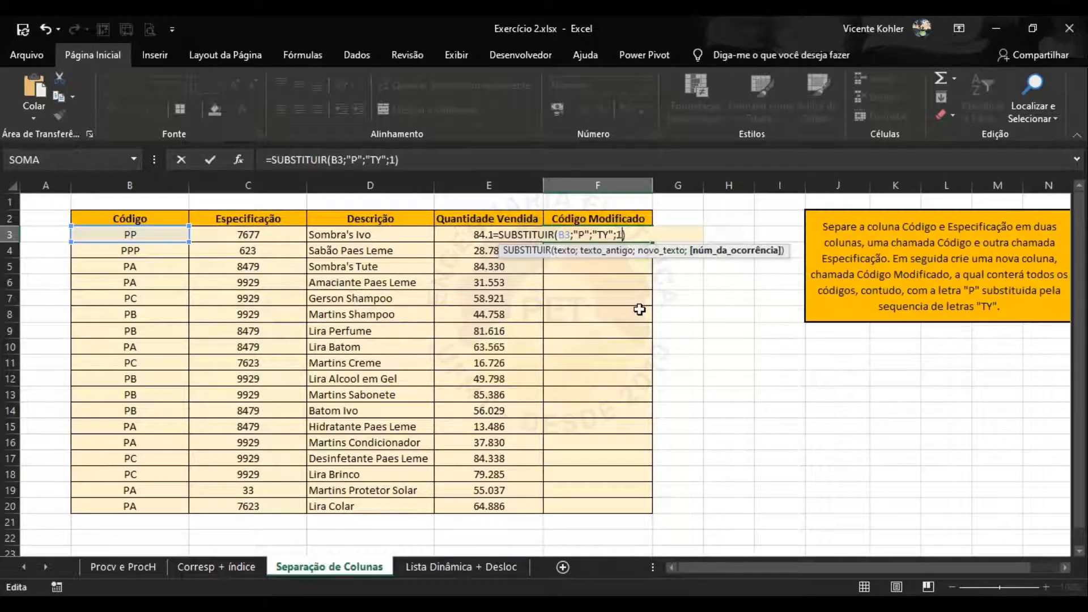
pyautogui.press('Return')
pyautogui.click(625, 233)
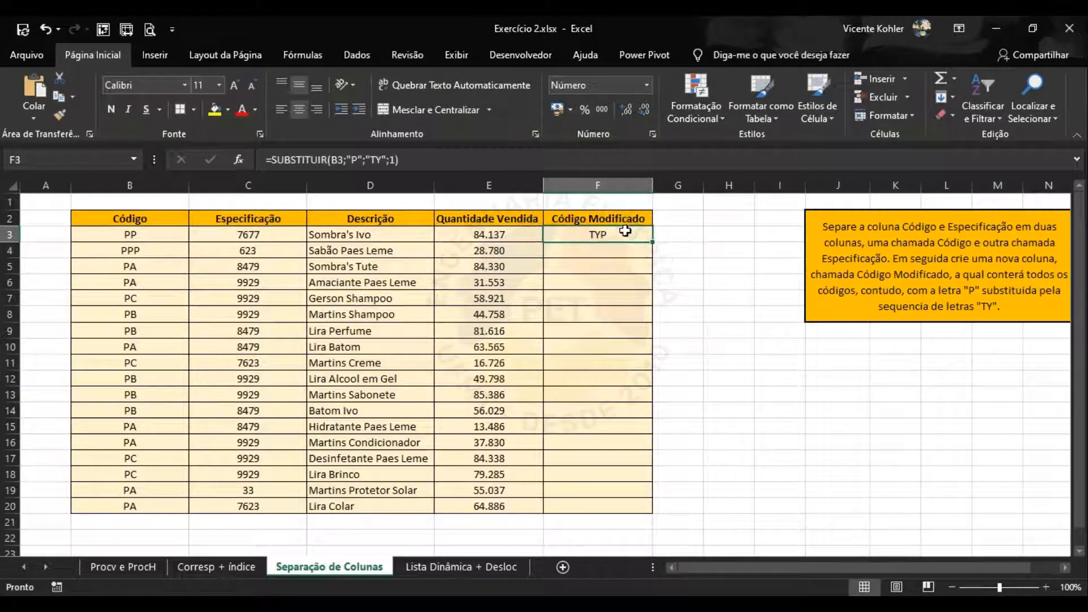
# Step: Remove the occurrence argument from F3's formula, leaving =SUBSTITUIR(B3;"P";"TY")
pyautogui.doubleClick(625, 232)
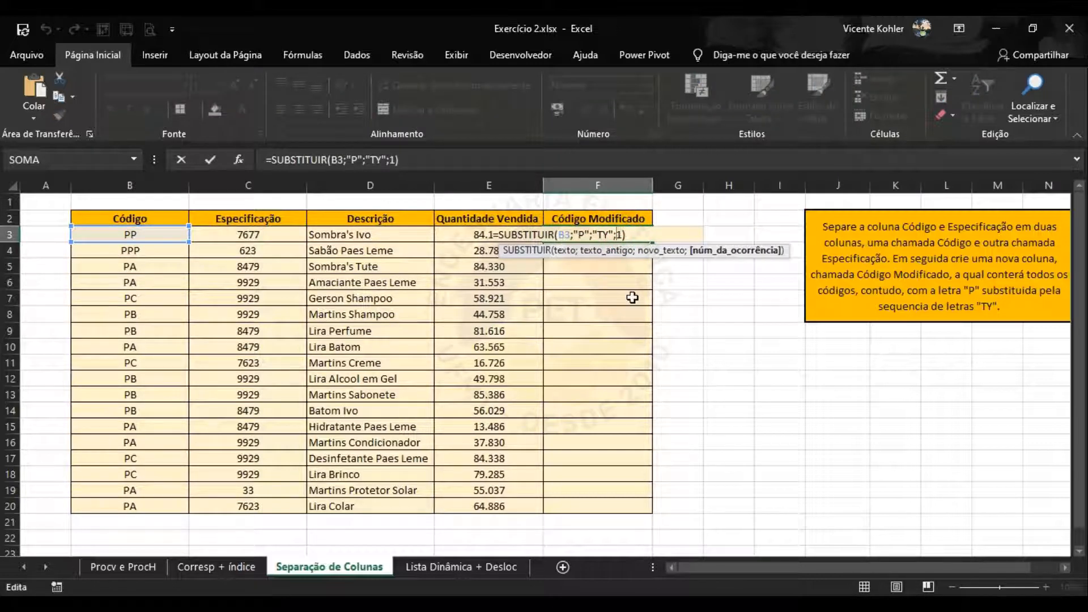
pyautogui.press('BackSpace')
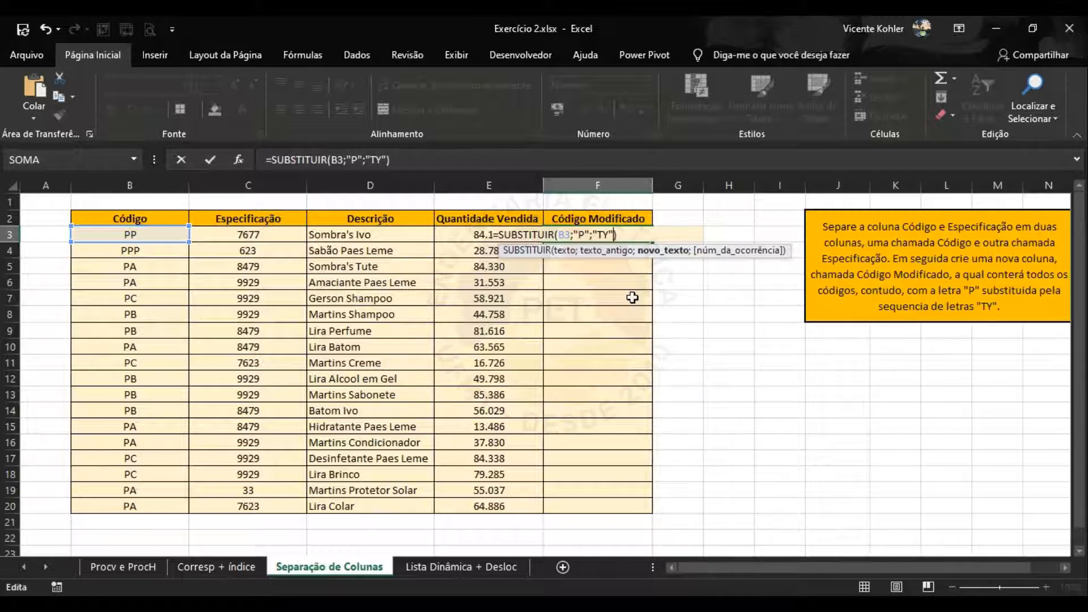
pyautogui.press('Return')
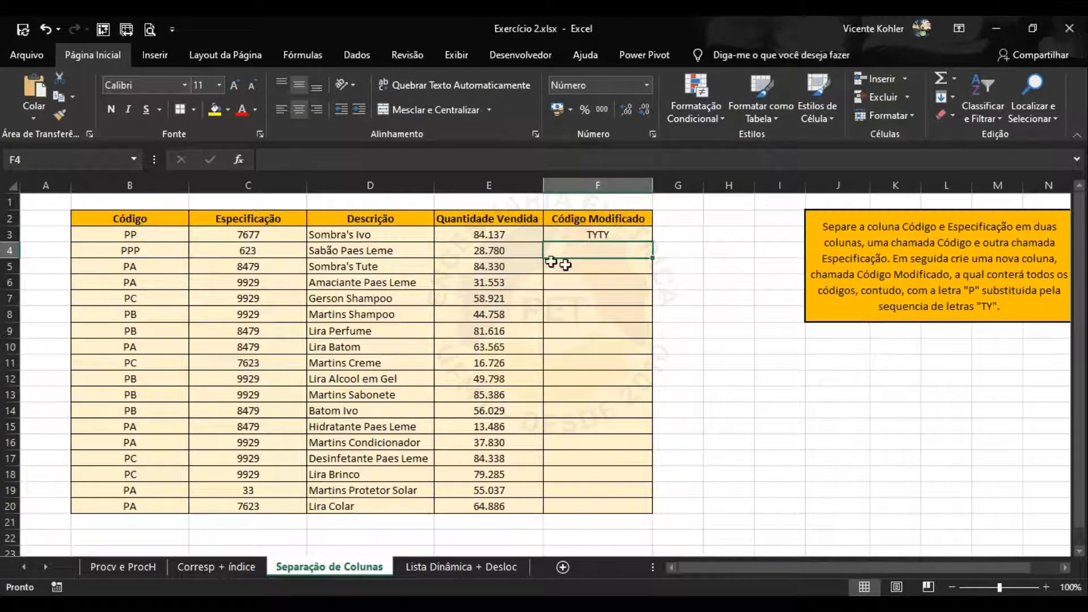
pyautogui.click(155, 232)
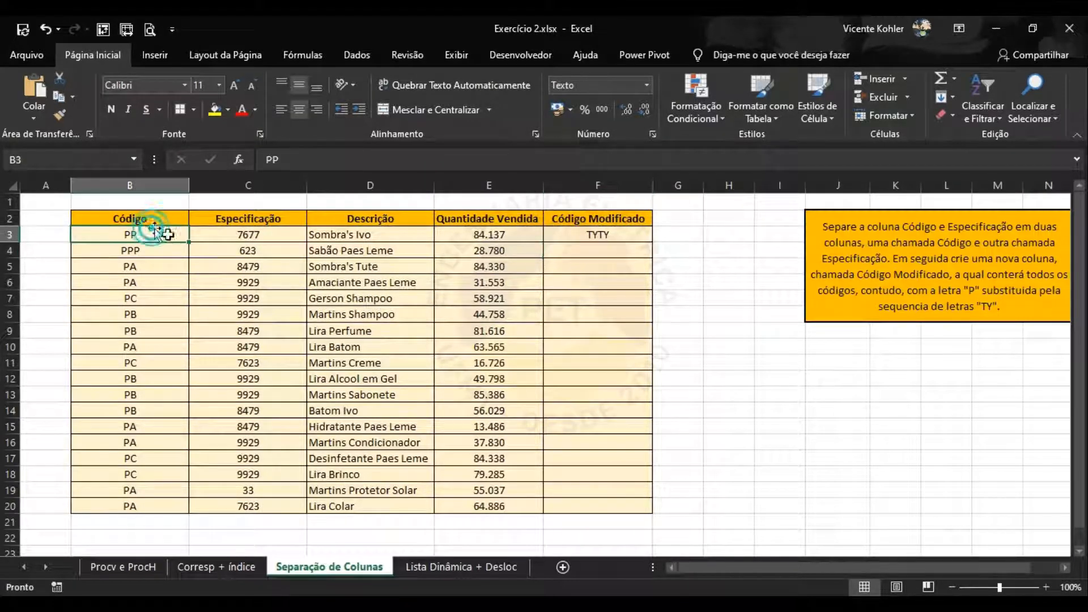
pyautogui.doubleClick(626, 234)
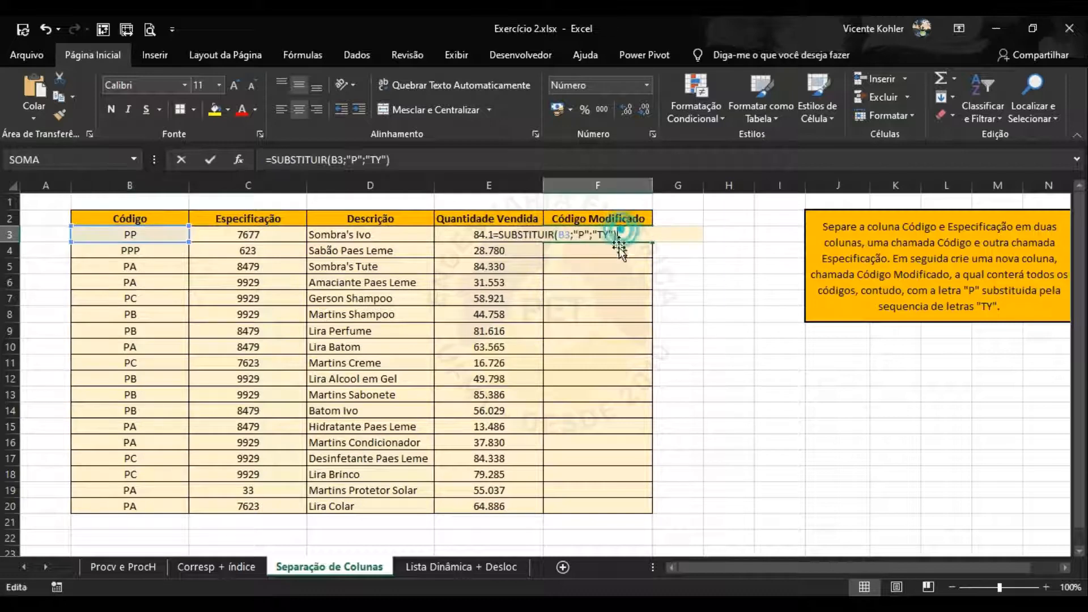
pyautogui.click(563, 234)
pyautogui.click(587, 282)
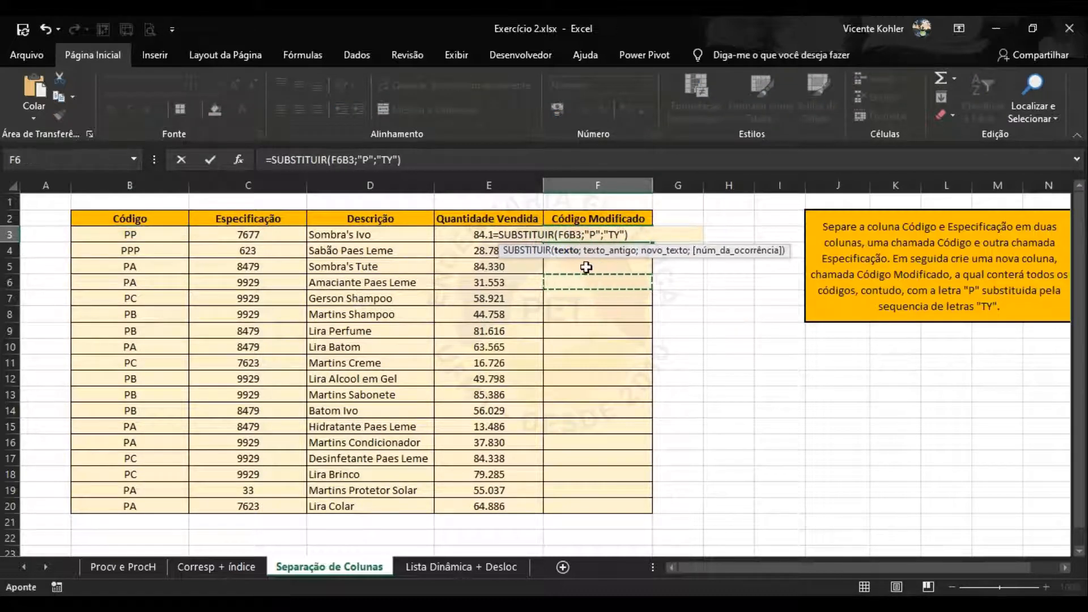
pyautogui.press('Escape')
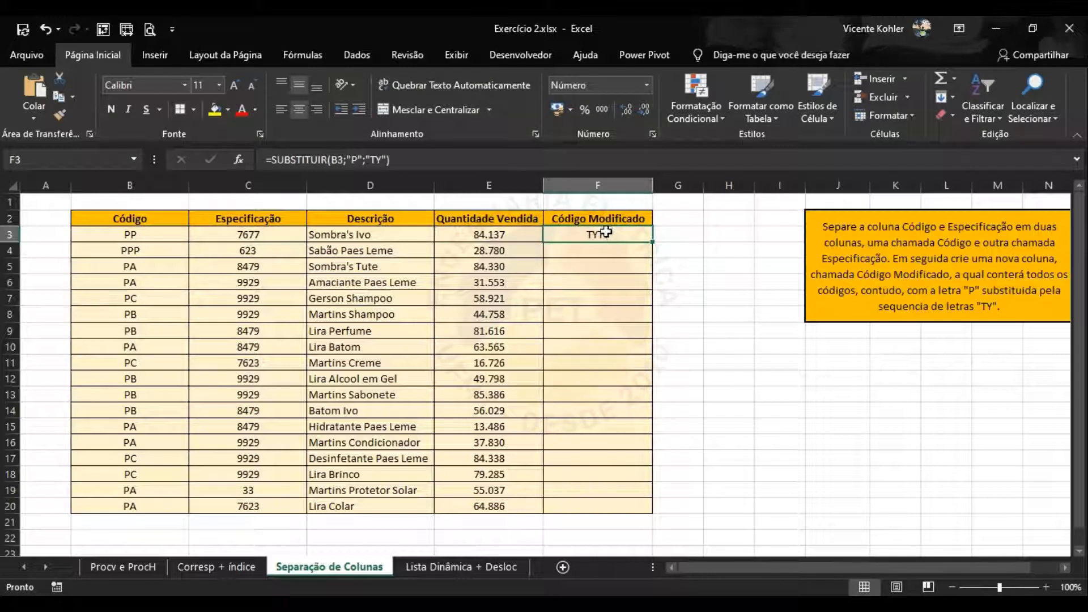
pyautogui.doubleClick(605, 232)
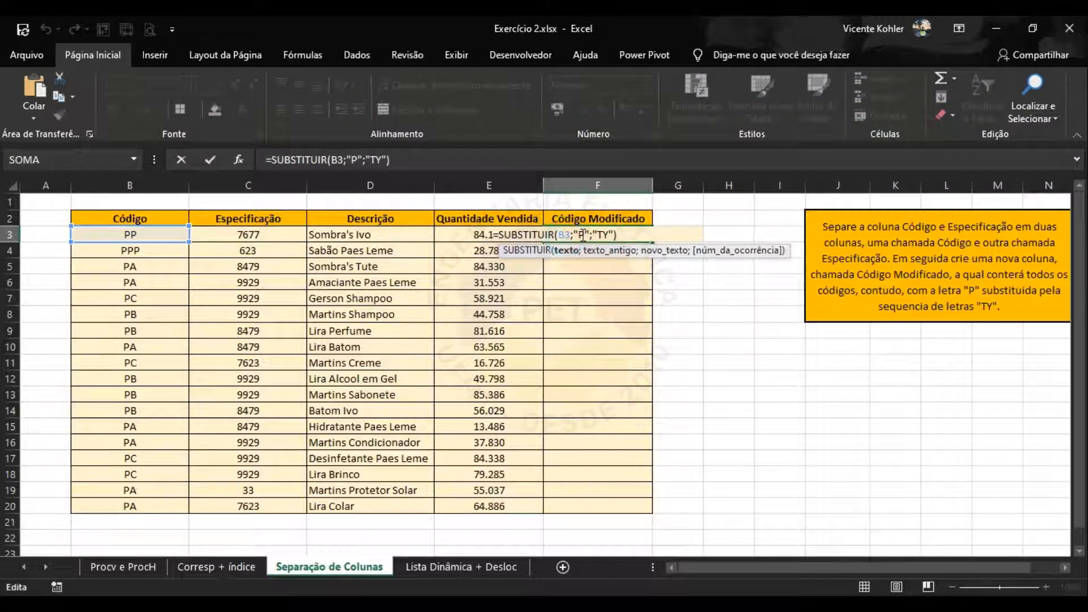
pyautogui.press('Escape')
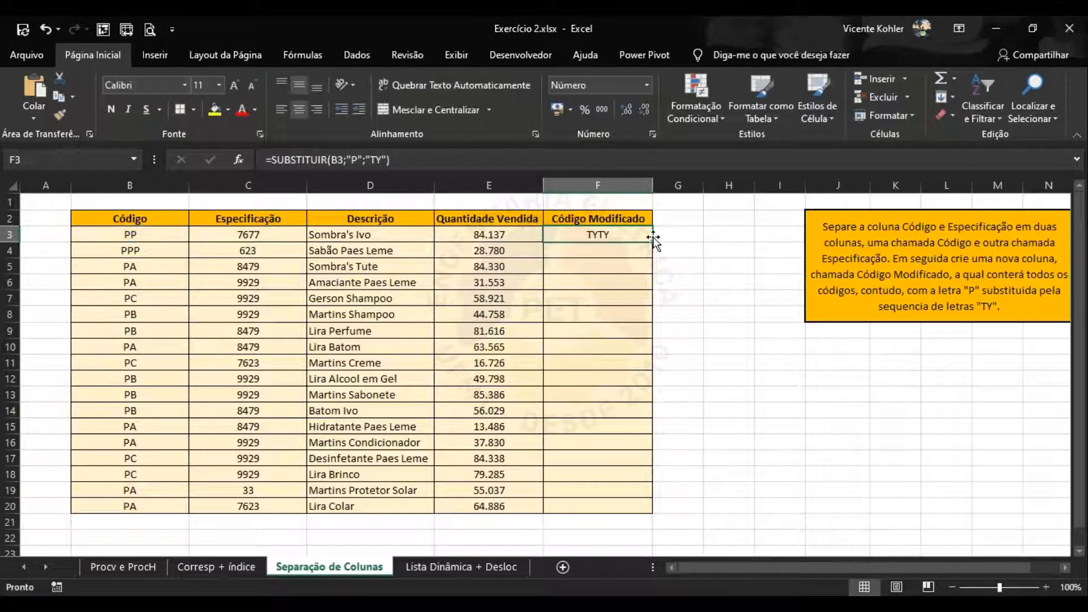
# Step: Try copying the F3 formula down through F20 and undo the fill
pyautogui.moveTo(654, 243); pyautogui.dragTo(652, 513)
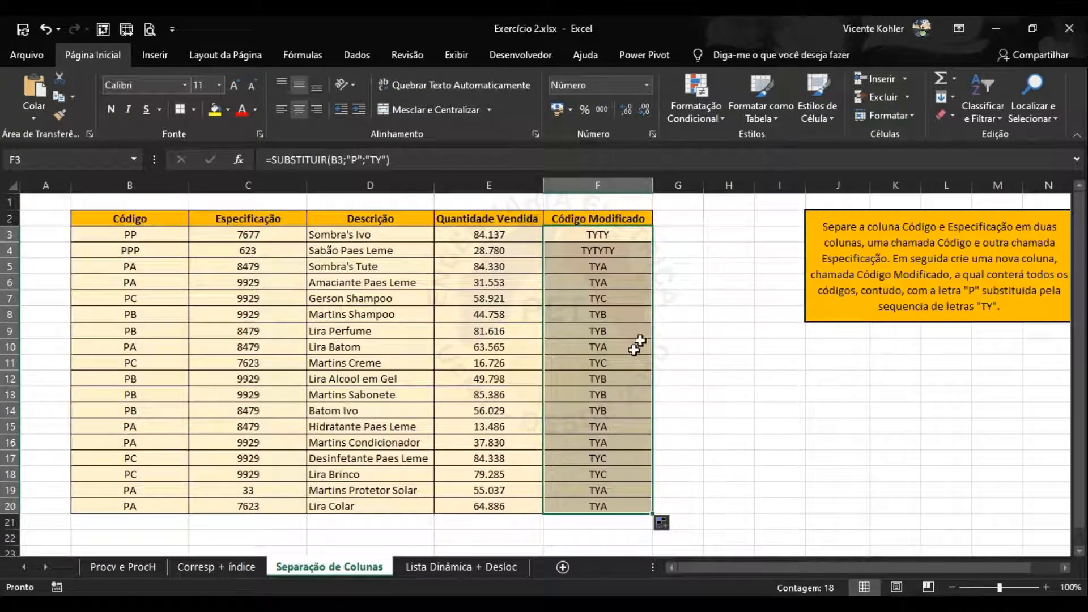
pyautogui.click(674, 284)
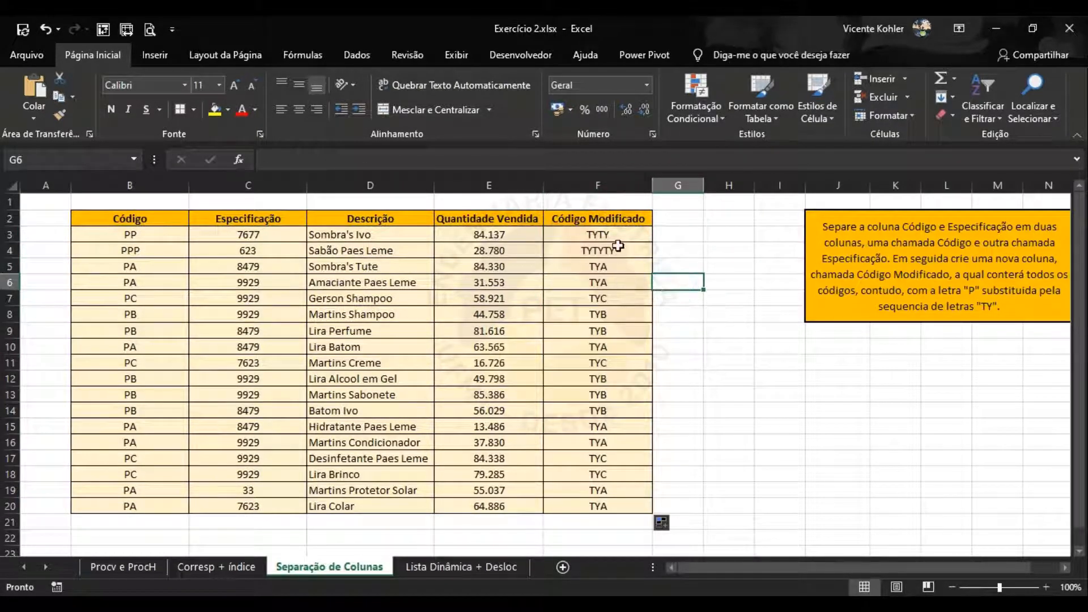
pyautogui.click(618, 235)
pyautogui.doubleClick(618, 236)
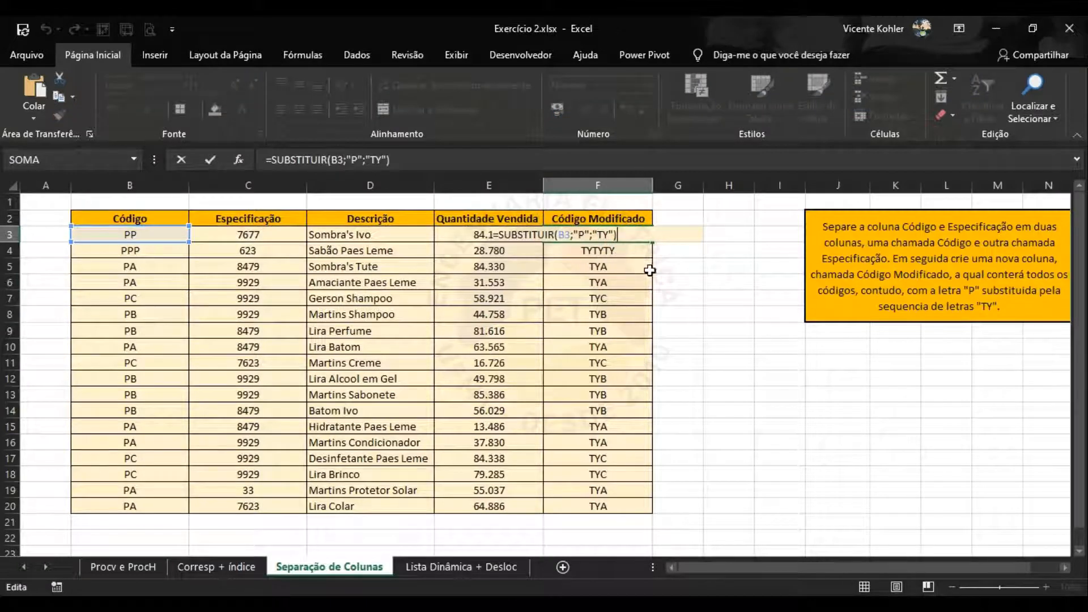
pyautogui.press('Escape')
pyautogui.hotkey('ctrl', 'z')
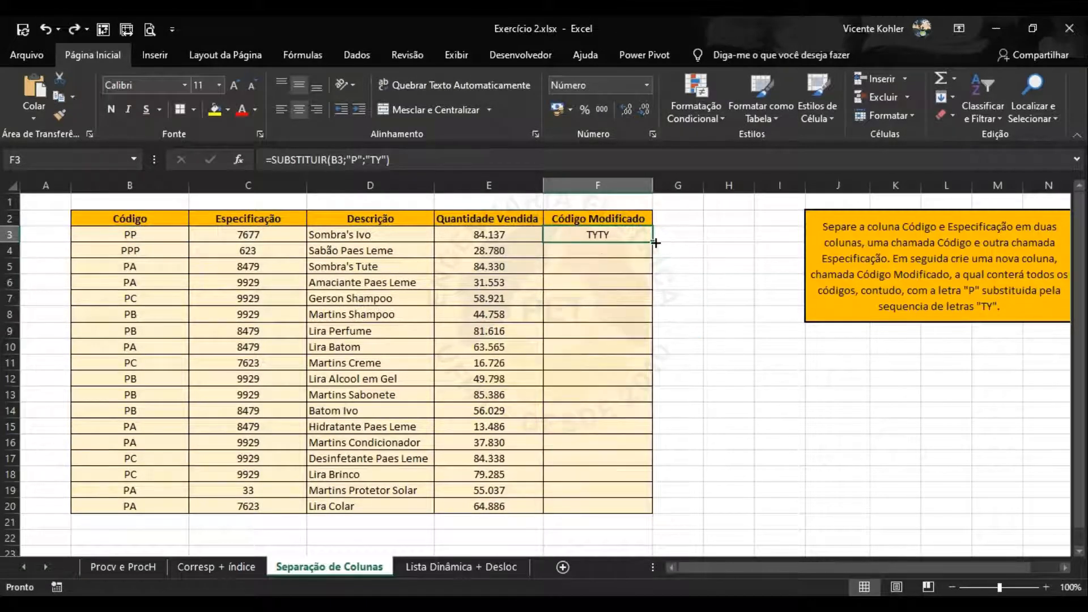
# Step: Auto-fill the SUBSTITUIR formula from F3 down to F20 and check the copied formula in F4
pyautogui.doubleClick(656, 242)
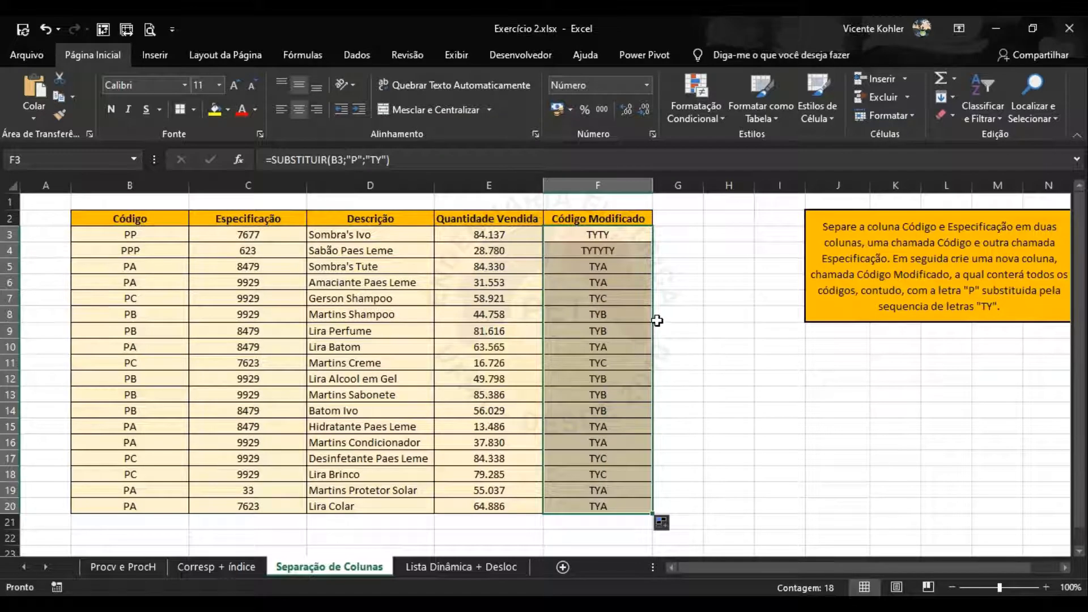
pyautogui.click(685, 297)
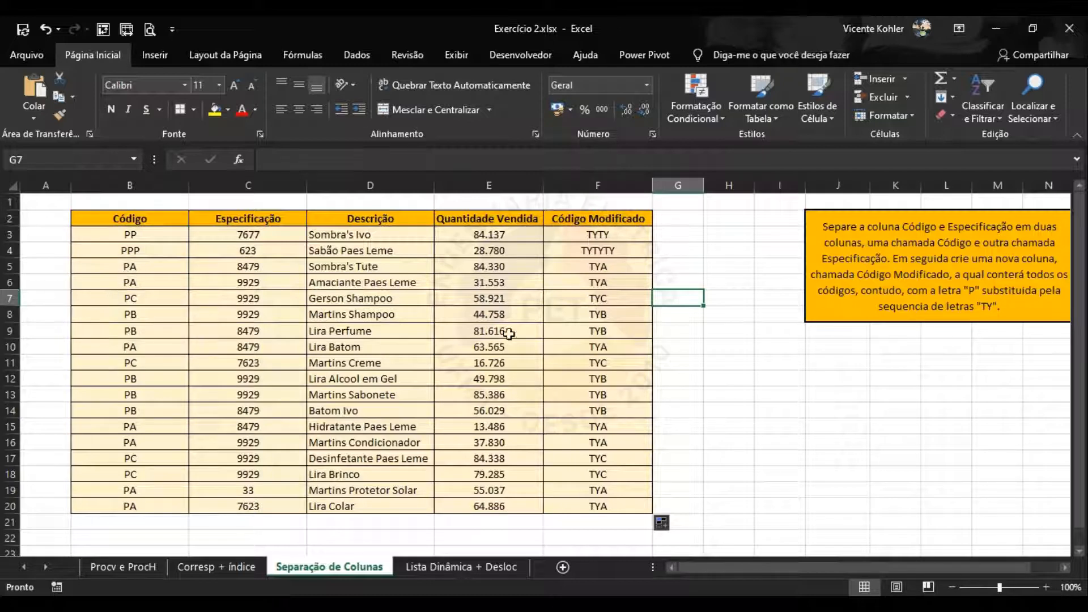
pyautogui.click(600, 252)
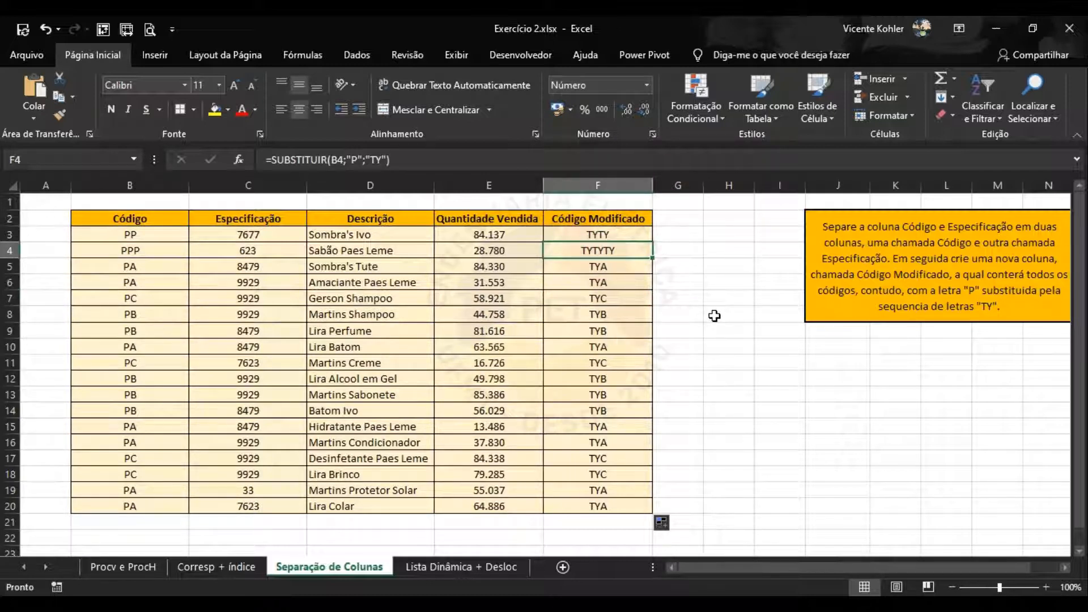
pyautogui.click(696, 300)
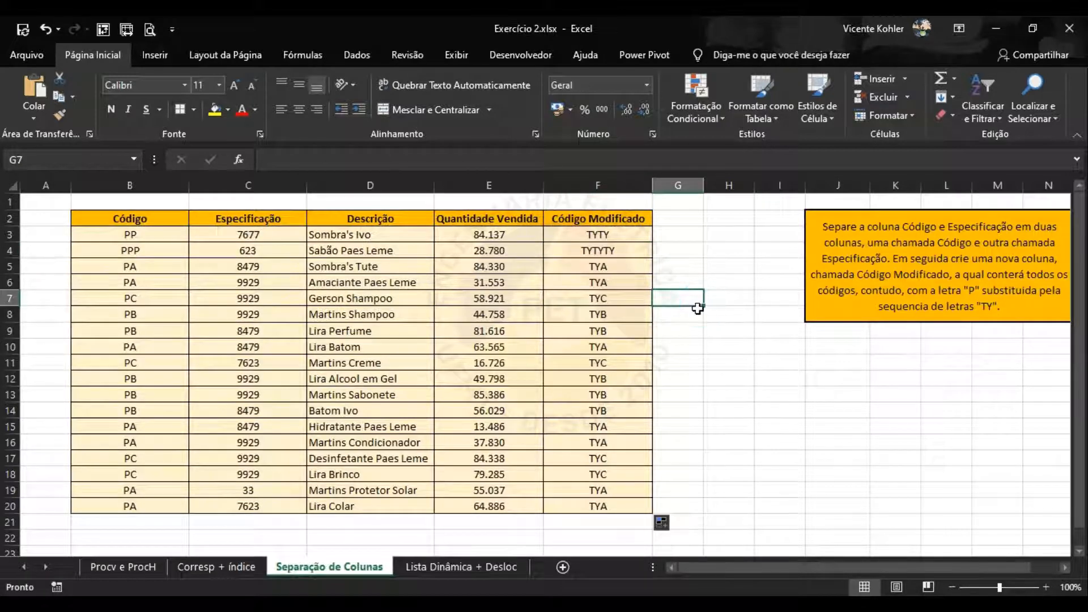
# Step: Switch to the Google Meet call to check on the participants, and return to the Exercício 2.xlsx workbook in Excel
pyautogui.click(452, 605)
pyautogui.click(400, 555)
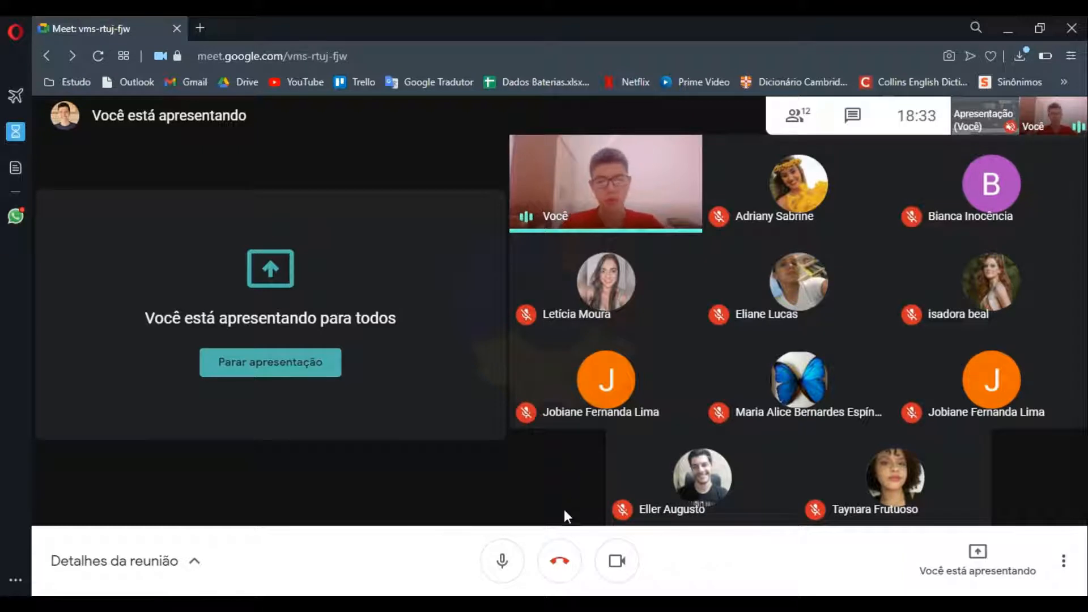
pyautogui.moveTo(566, 604)
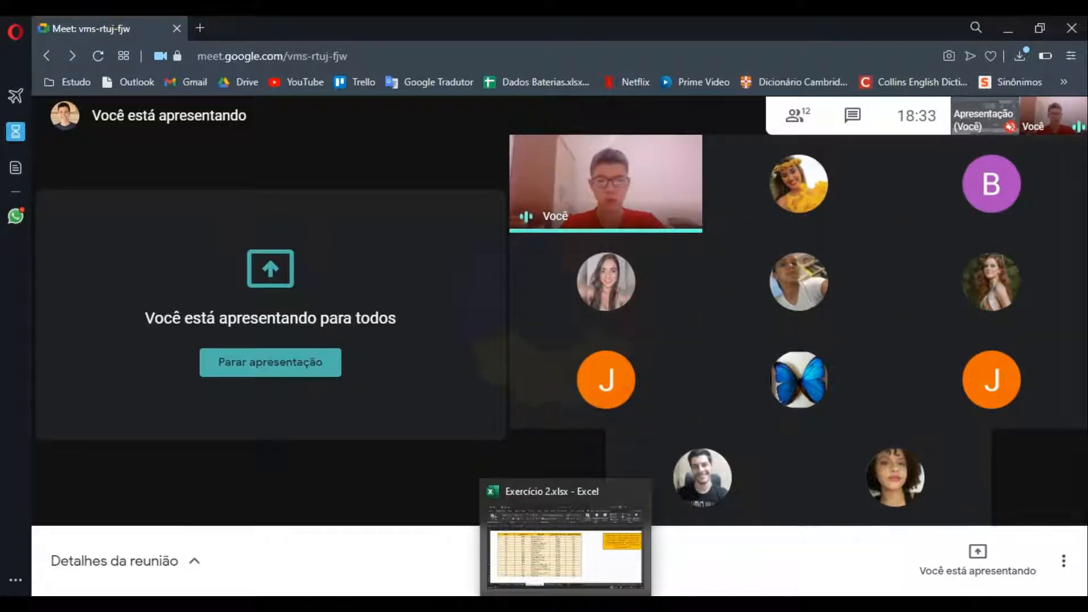
pyautogui.click(565, 604)
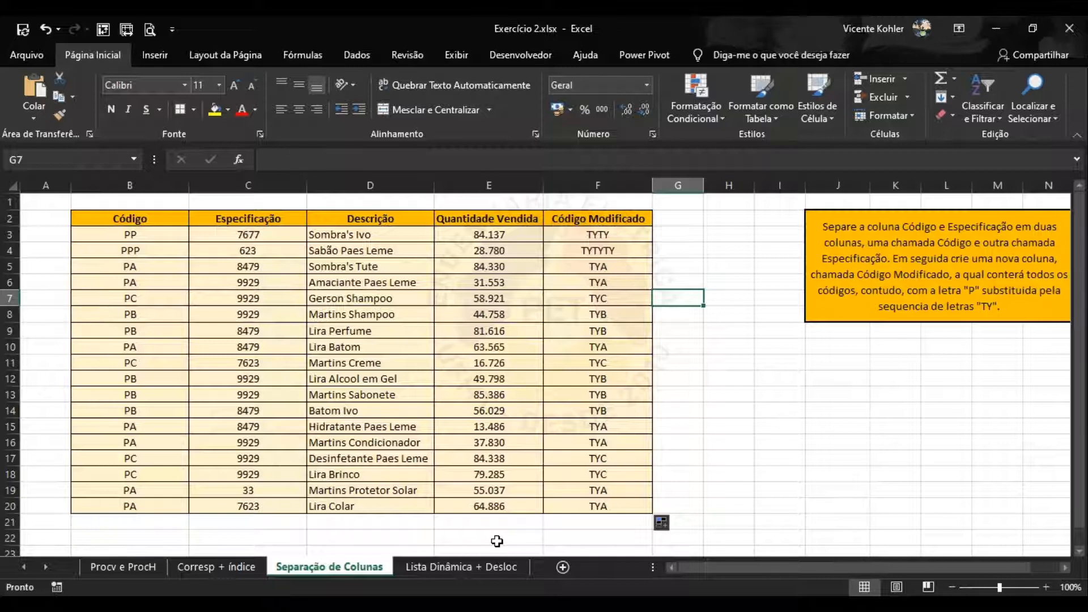
pyautogui.click(680, 430)
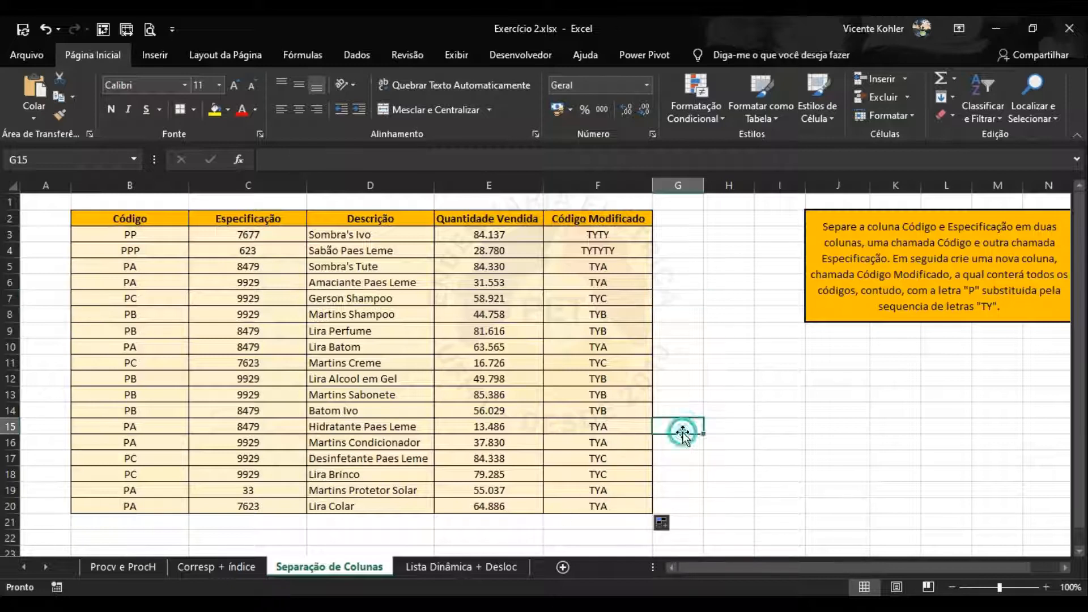
# Step: Open the Lista Dinâmica + Desloc sheet, check the Google Meet call, and return to the Exercício 2.xlsx workbook
pyautogui.click(453, 568)
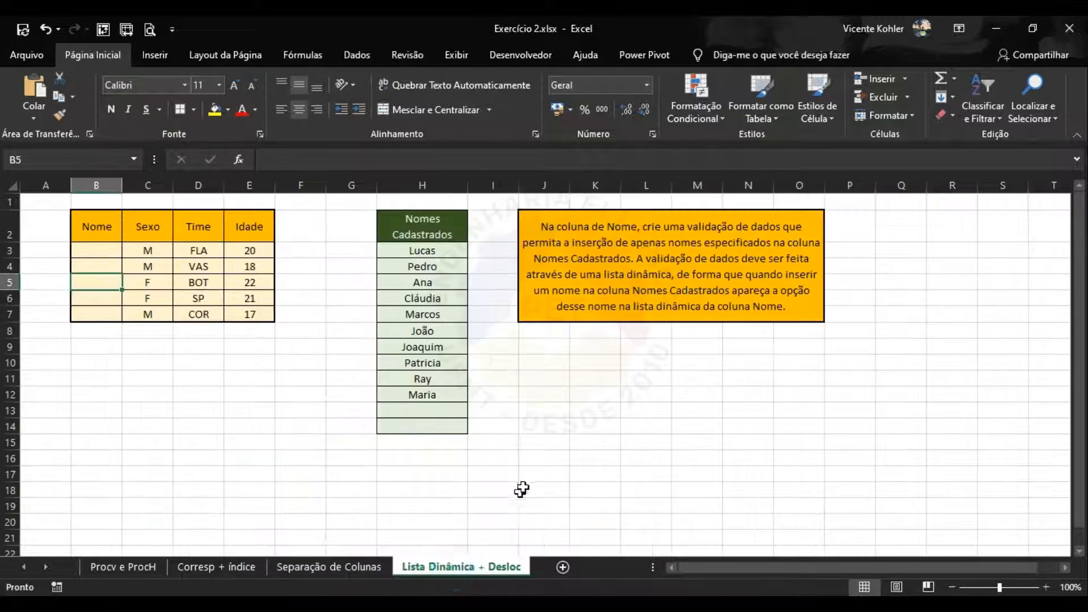
pyautogui.click(289, 380)
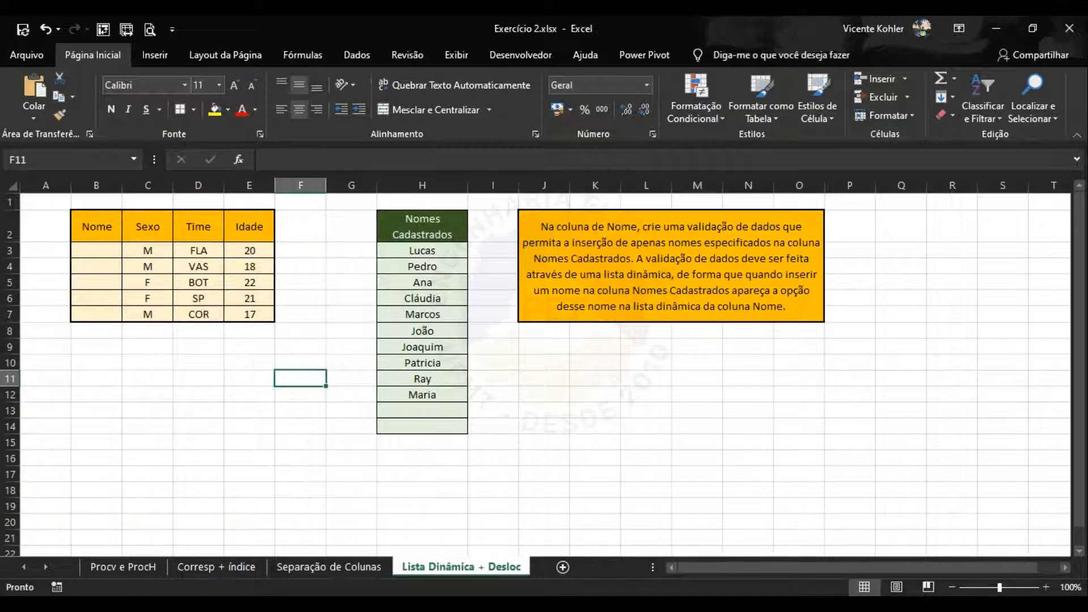
pyautogui.click(388, 538)
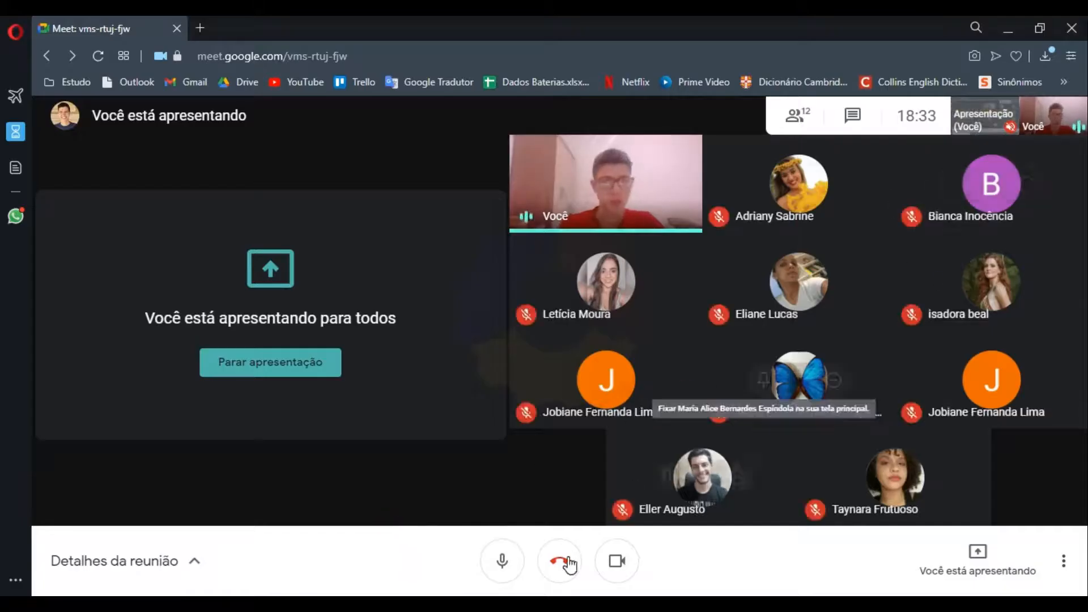
pyautogui.click(586, 602)
pyautogui.click(534, 423)
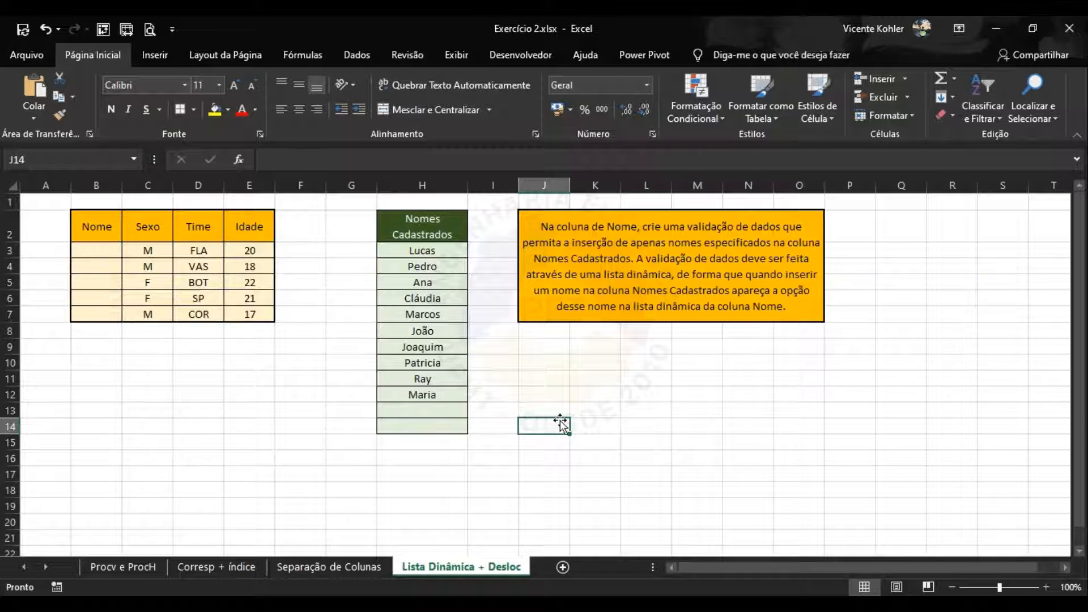
pyautogui.click(616, 379)
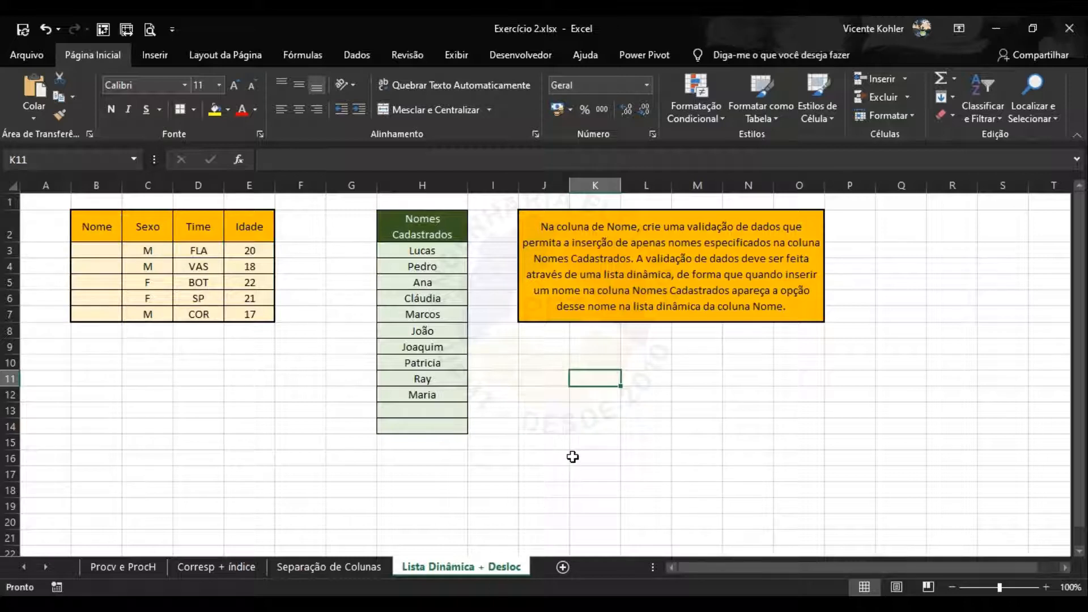
# Step: Try adding a first name in H13 of the Nomes Cadastrados list and clear that cell again
pyautogui.click(454, 411)
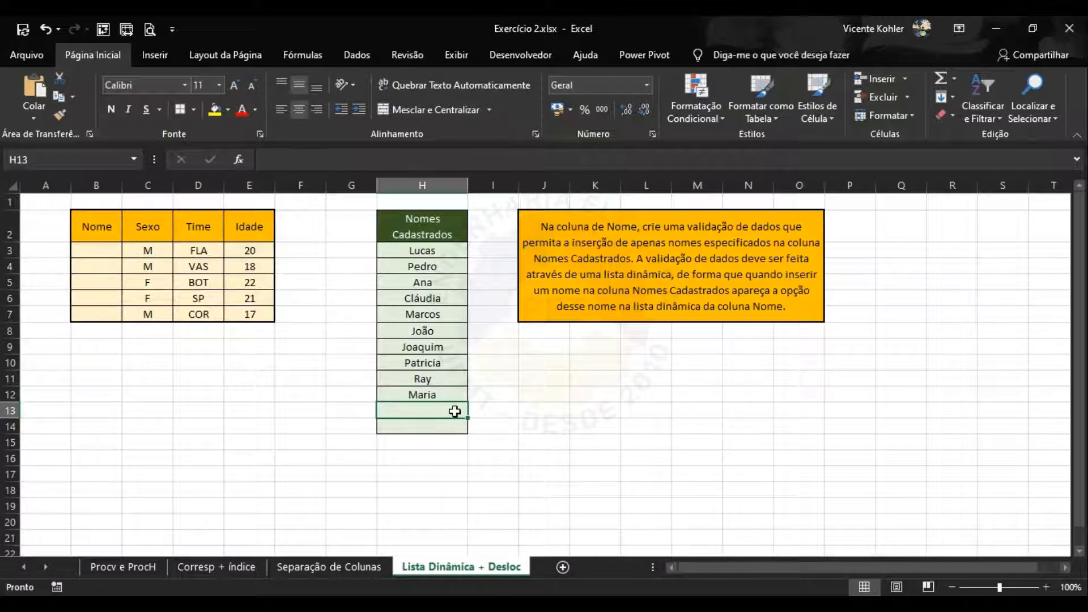
pyautogui.write('VICENTE')
pyautogui.press('Return')
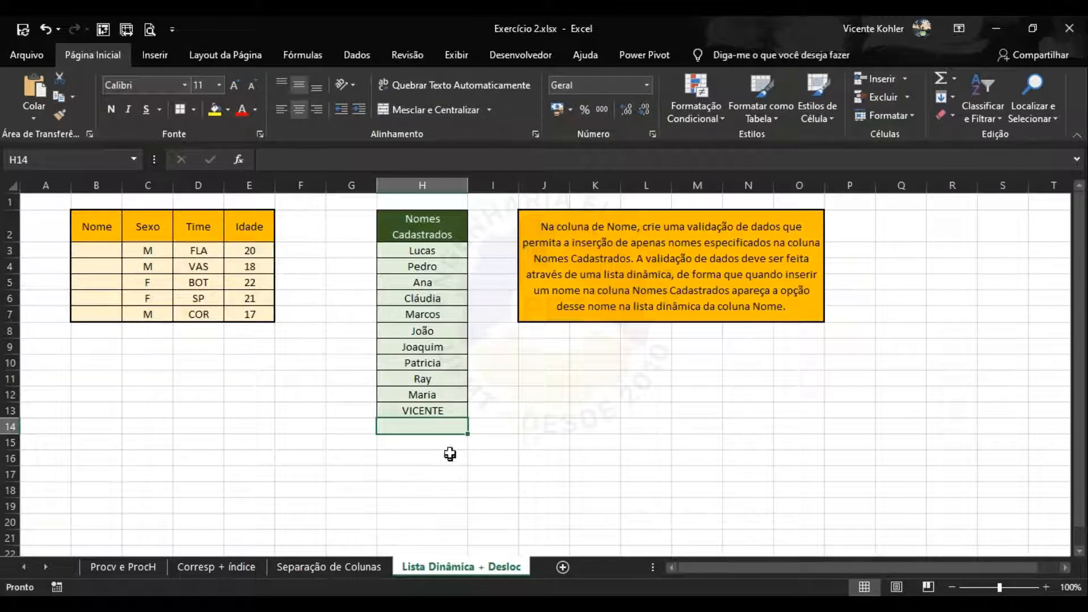
pyautogui.click(441, 412)
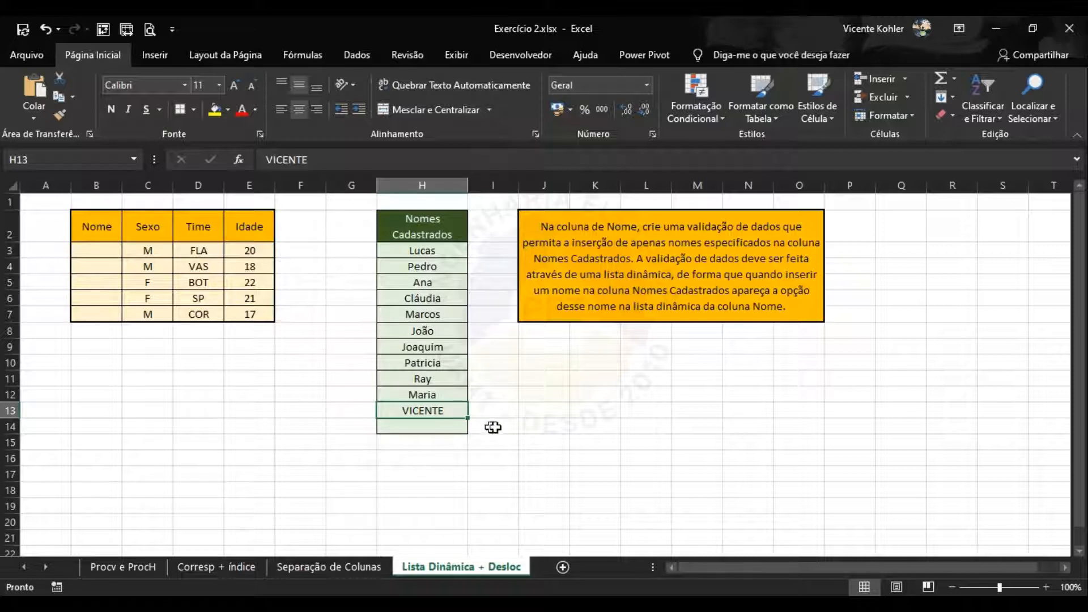
pyautogui.press('Delete')
pyautogui.click(505, 410)
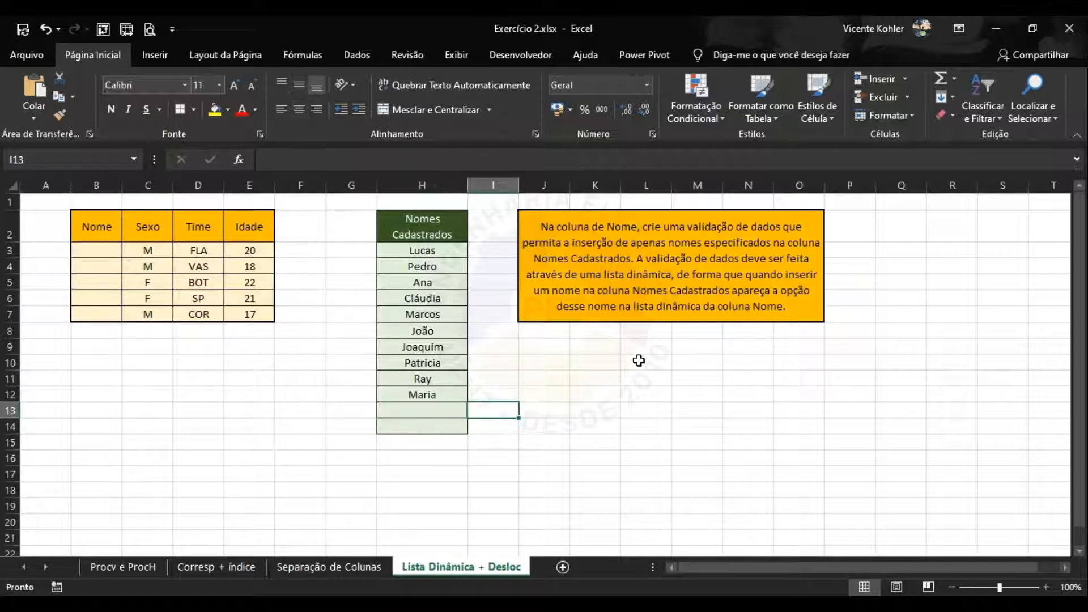
# Step: Clear the names in H7:H12 of the Nomes Cadastrados column
pyautogui.moveTo(442, 397); pyautogui.dragTo(425, 334)
pyautogui.press('BackSpace')
pyautogui.click(538, 360)
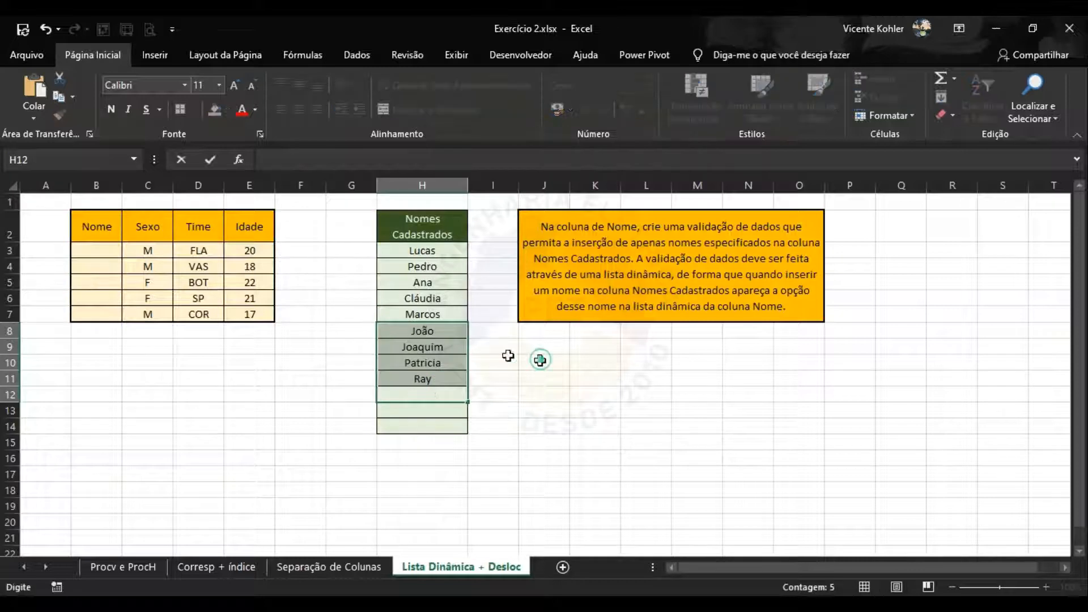
pyautogui.moveTo(441, 375); pyautogui.dragTo(418, 316)
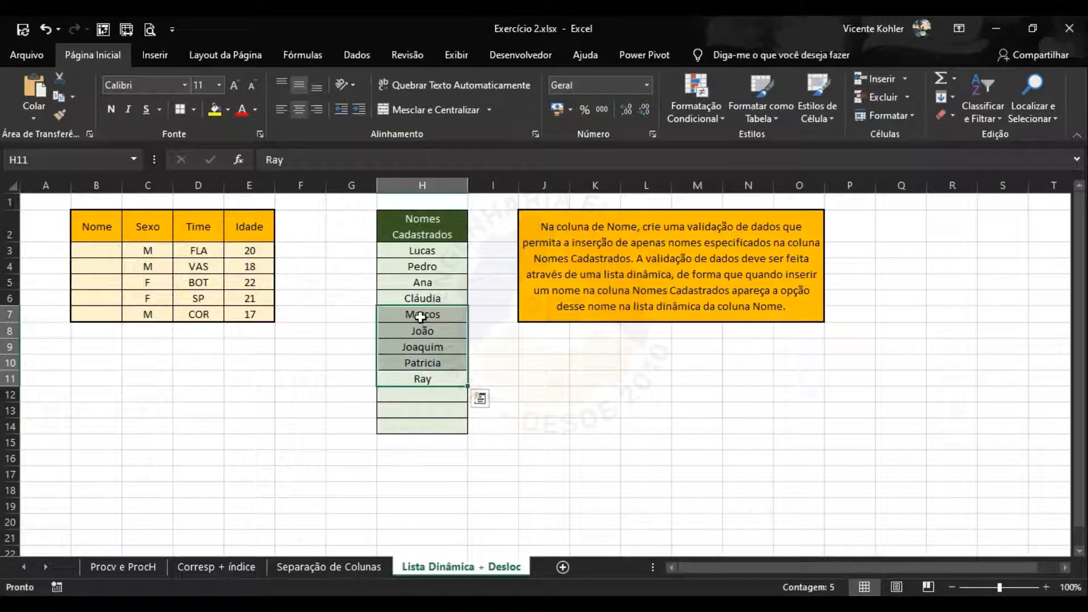
pyautogui.press('Delete')
pyautogui.click(535, 407)
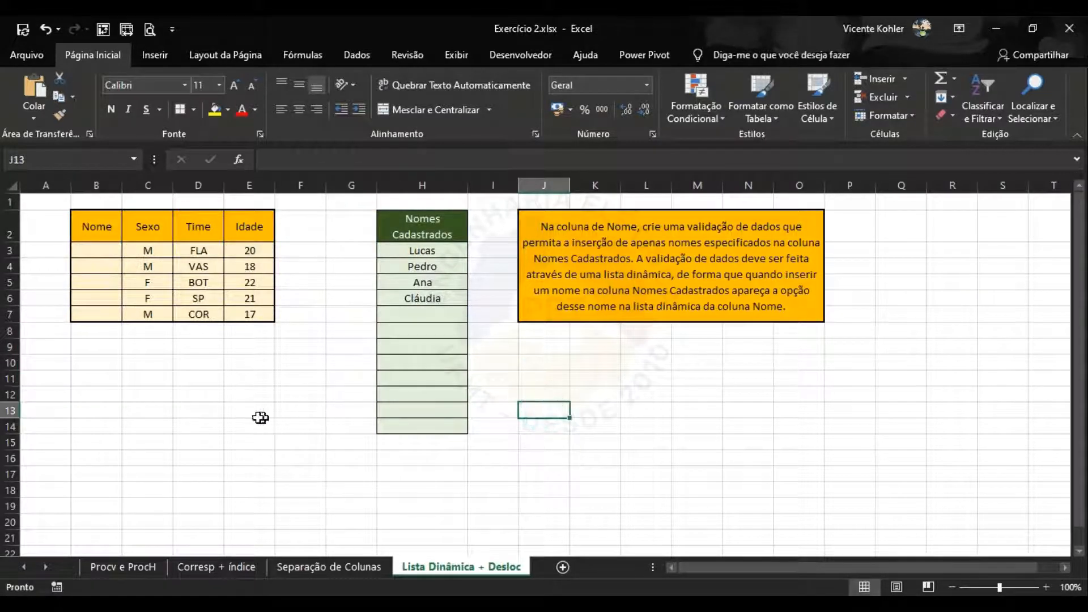
# Step: Examine the exercise instructions, the empty Nome cells starting at B3, and the registered names in H3:H6
pyautogui.click(227, 396)
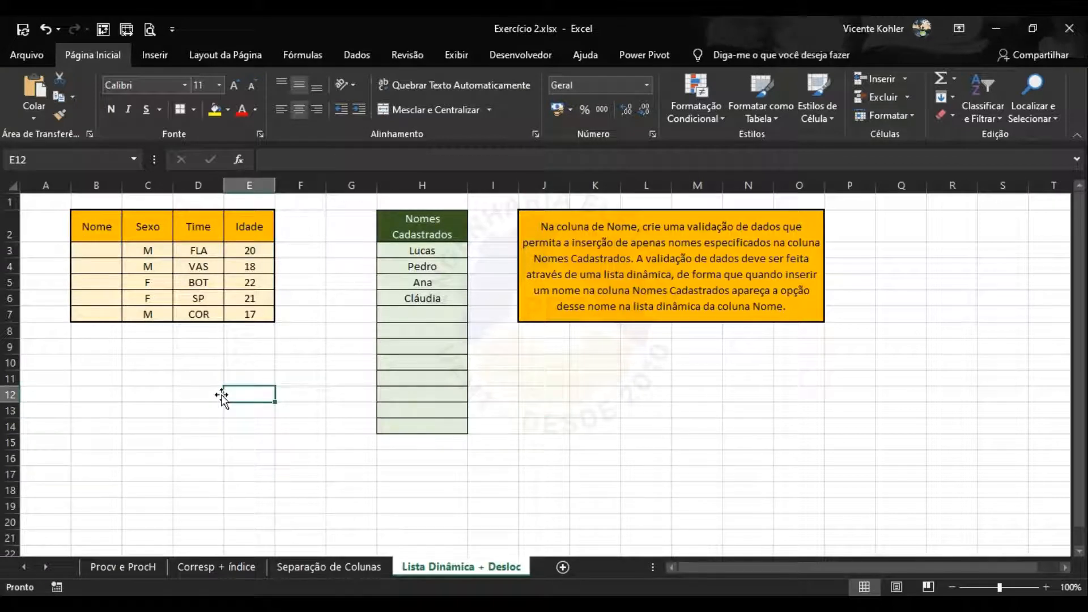
pyautogui.click(592, 376)
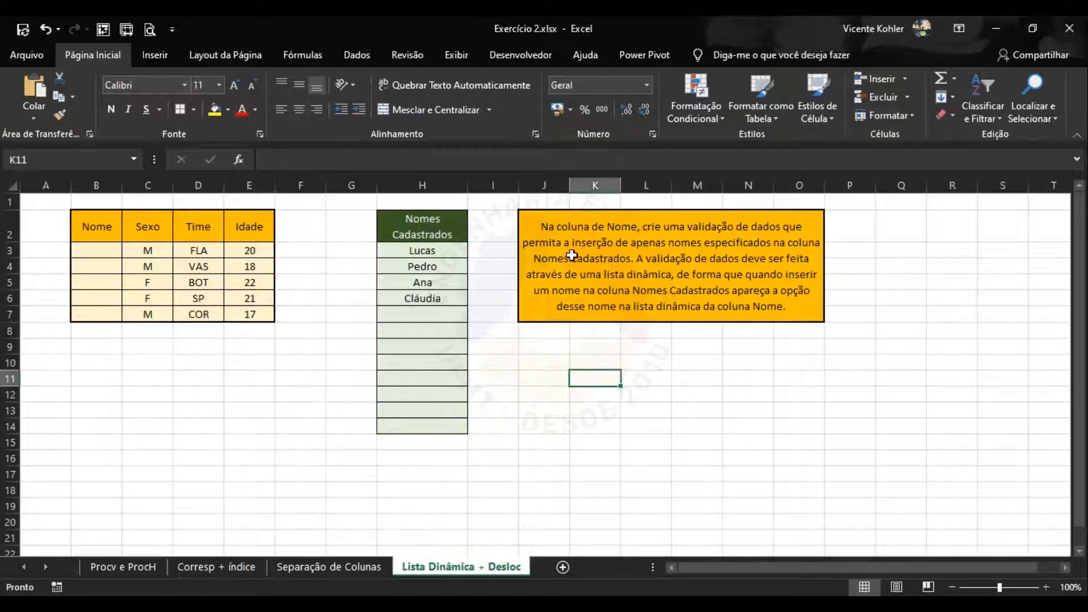
pyautogui.click(574, 258)
pyautogui.click(582, 373)
pyautogui.click(101, 252)
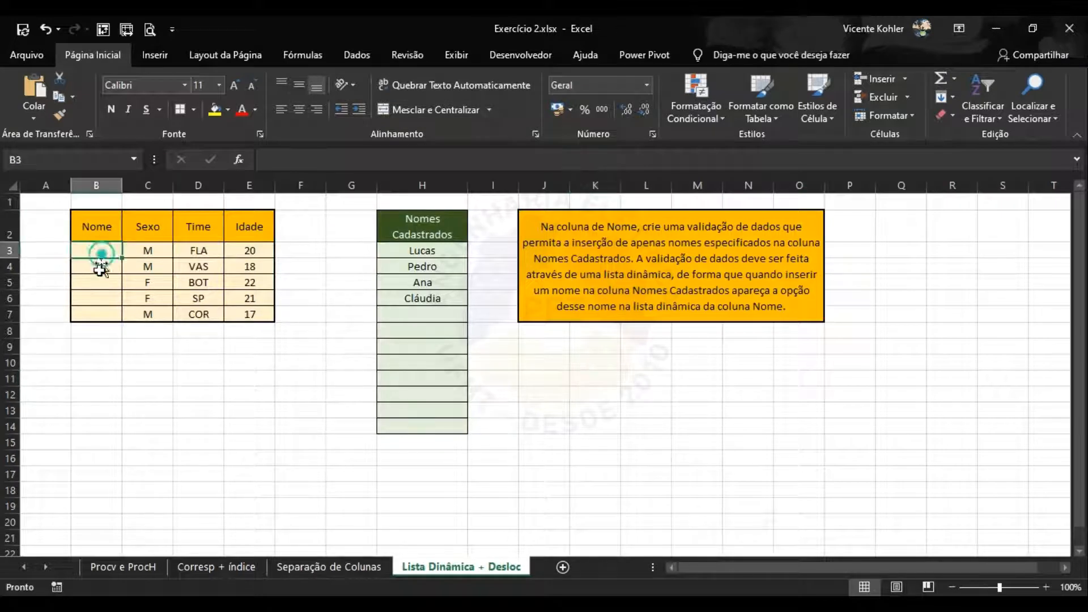
pyautogui.click(97, 298)
pyautogui.click(102, 267)
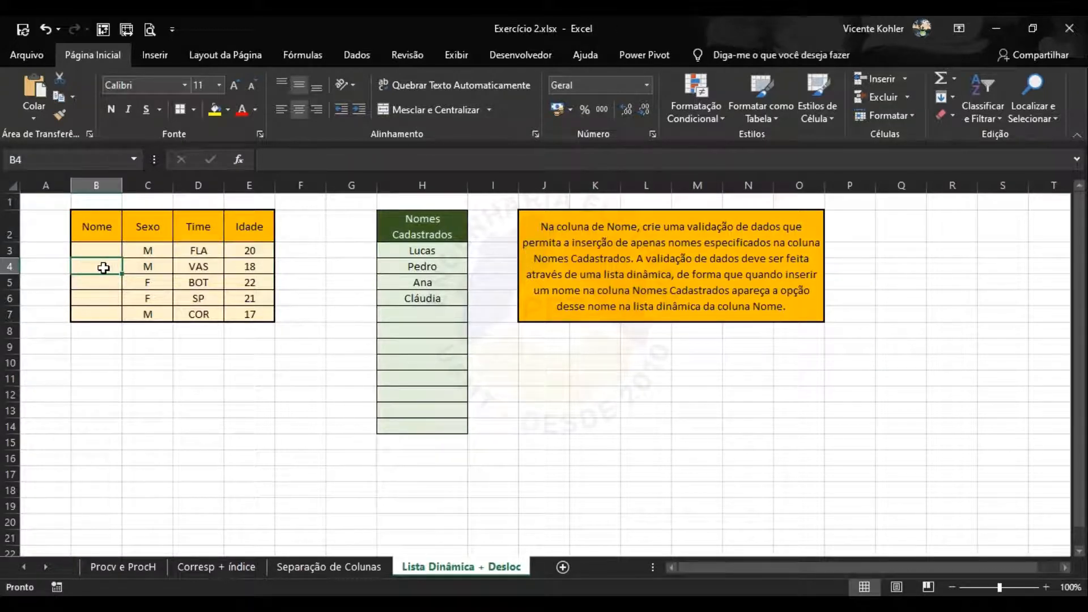
pyautogui.click(109, 247)
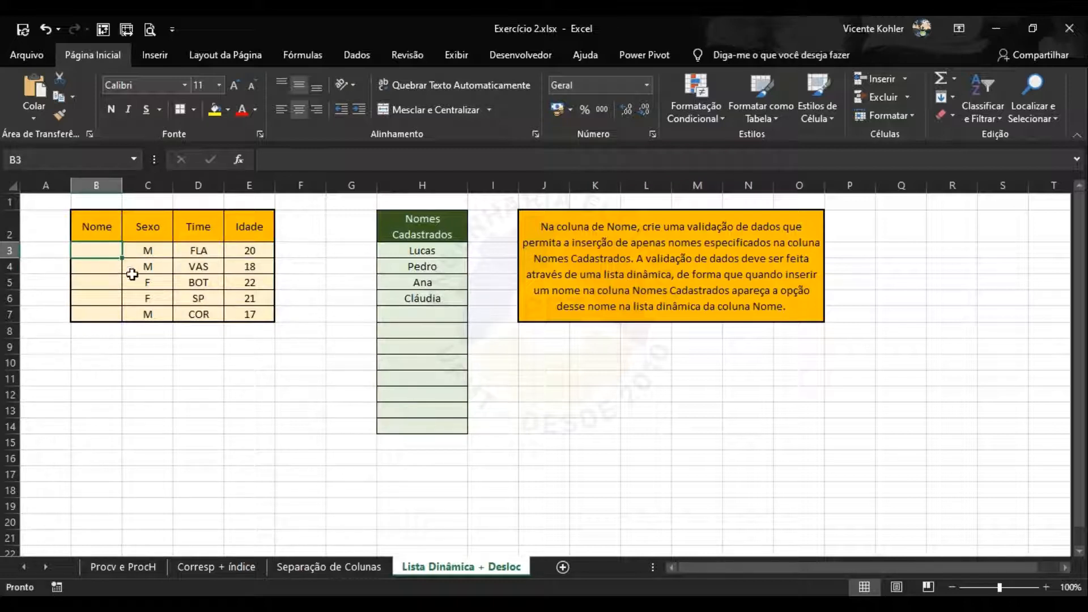
pyautogui.moveTo(432, 248); pyautogui.dragTo(441, 298)
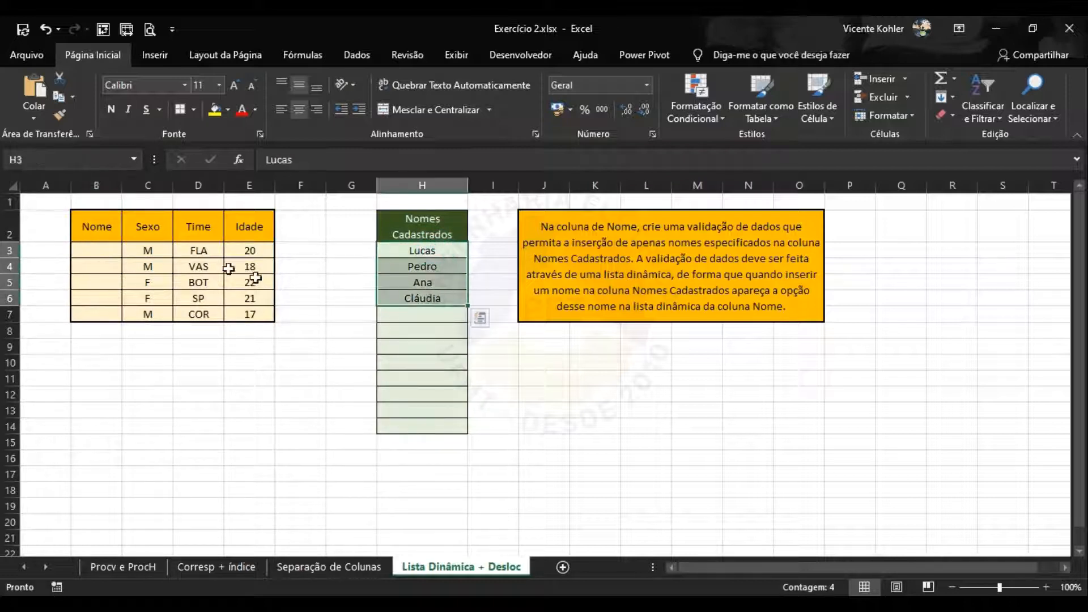
pyautogui.click(110, 249)
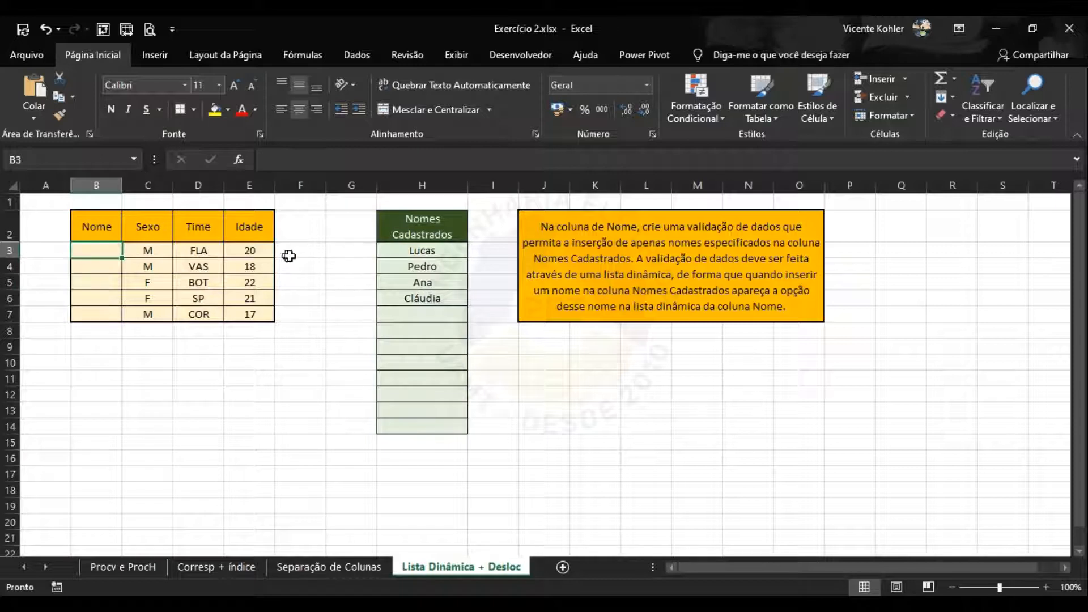
pyautogui.moveTo(429, 250); pyautogui.dragTo(433, 304)
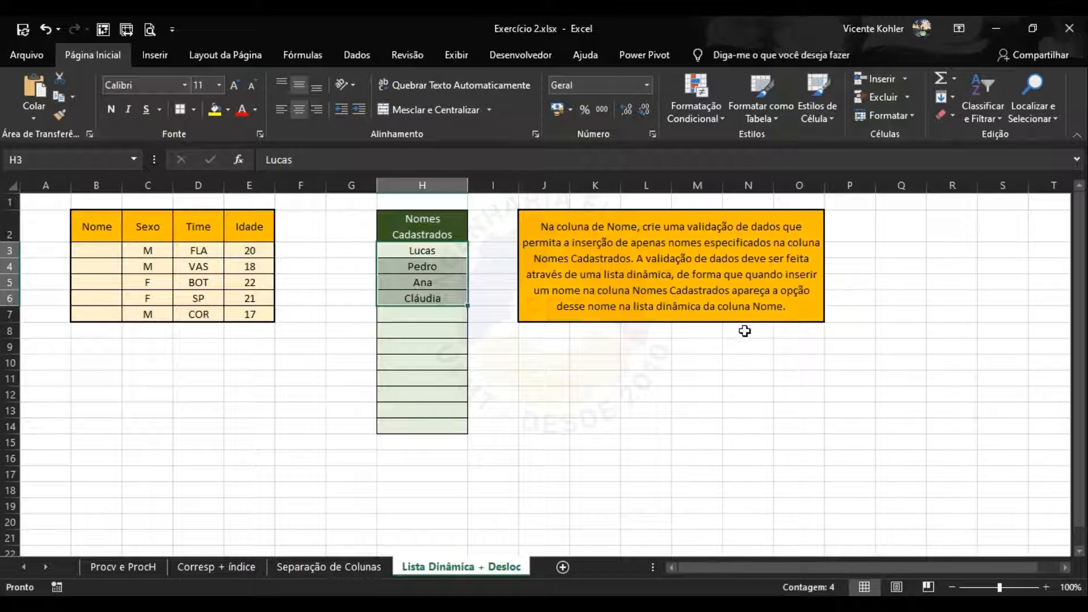
pyautogui.click(699, 333)
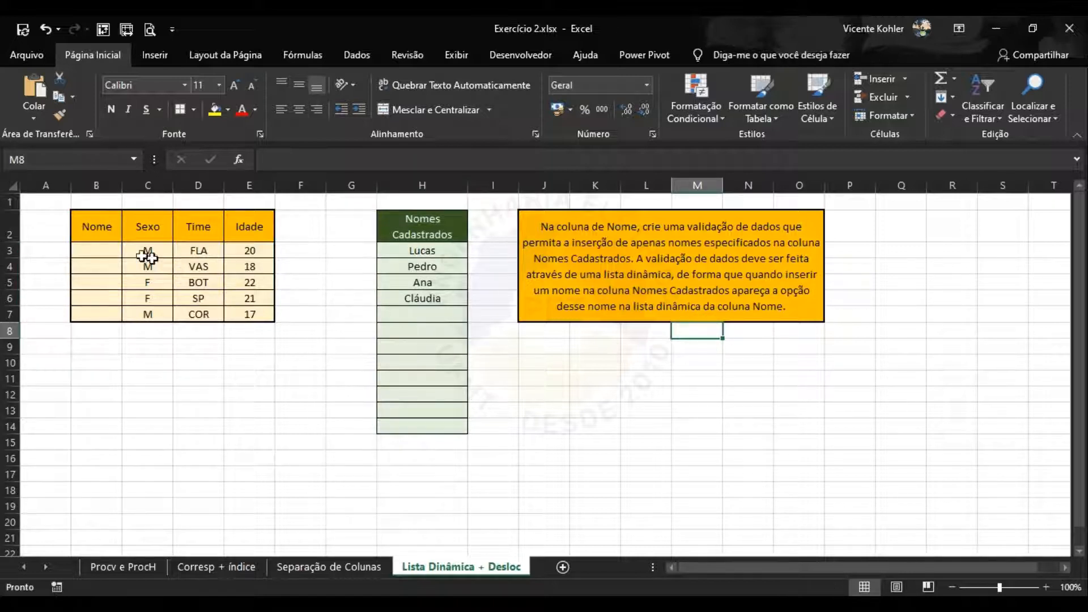
pyautogui.click(117, 253)
# Step: Enter a first name with only its initial capitalised in H7 of the Nomes Cadastrados column
pyautogui.click(439, 313)
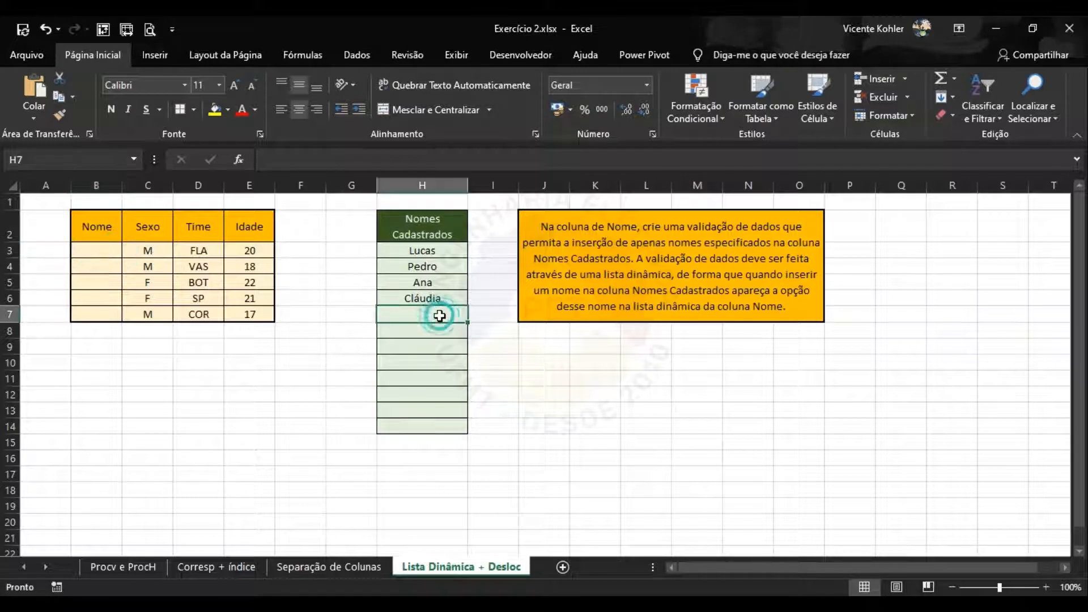
pyautogui.write('v')
pyautogui.press('capslock')
pyautogui.write('IC')
pyautogui.press('BackSpace')
pyautogui.press('BackSpace')
pyautogui.press('BackSpace')
pyautogui.press('BackSpace')
pyautogui.press('BackSpace')
pyautogui.press('BackSpace')
pyautogui.press('BackSpace')
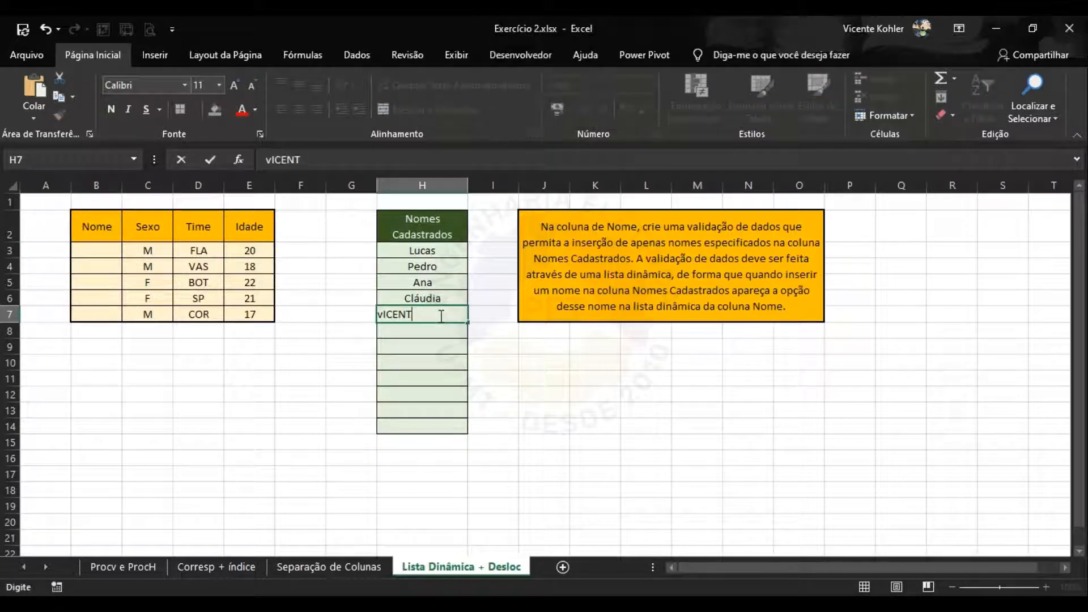
pyautogui.write('V')
pyautogui.press('capslock')
pyautogui.write('icente')
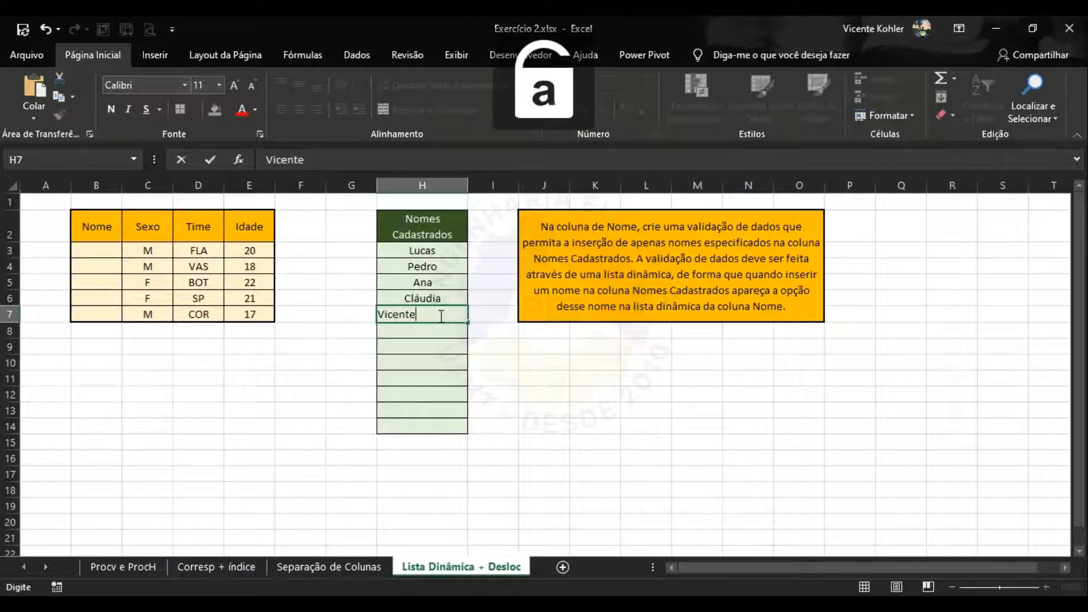
pyautogui.press('Tab')
pyautogui.press('capslock')
pyautogui.press('capslock')
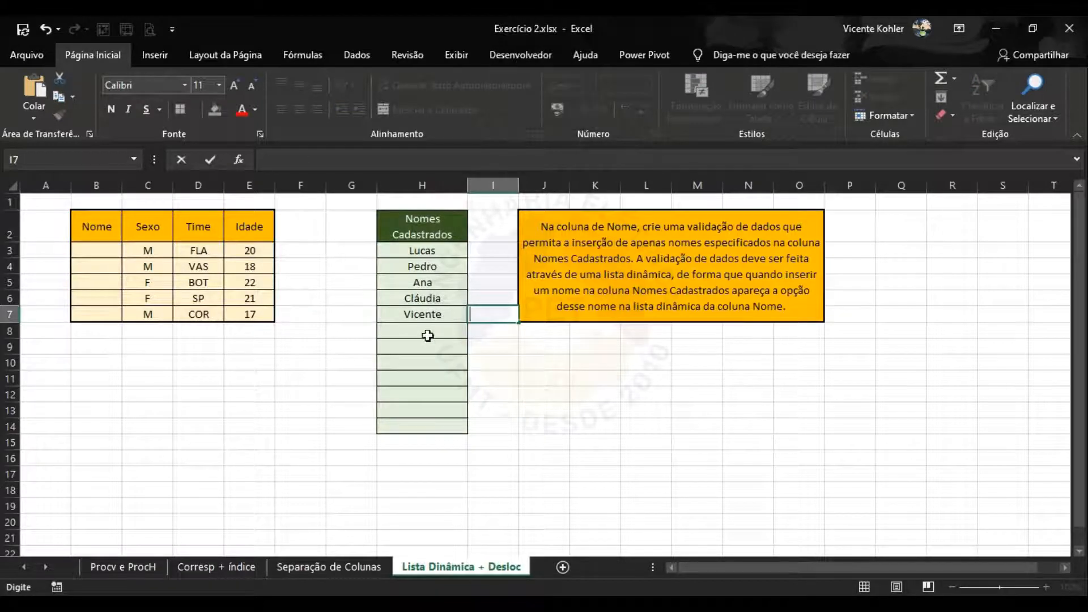
# Step: Add two more first names in lowercase to the Nomes Cadastrados column, in H8 and H9
pyautogui.click(424, 332)
pyautogui.write('joa')
pyautogui.press('Tab')
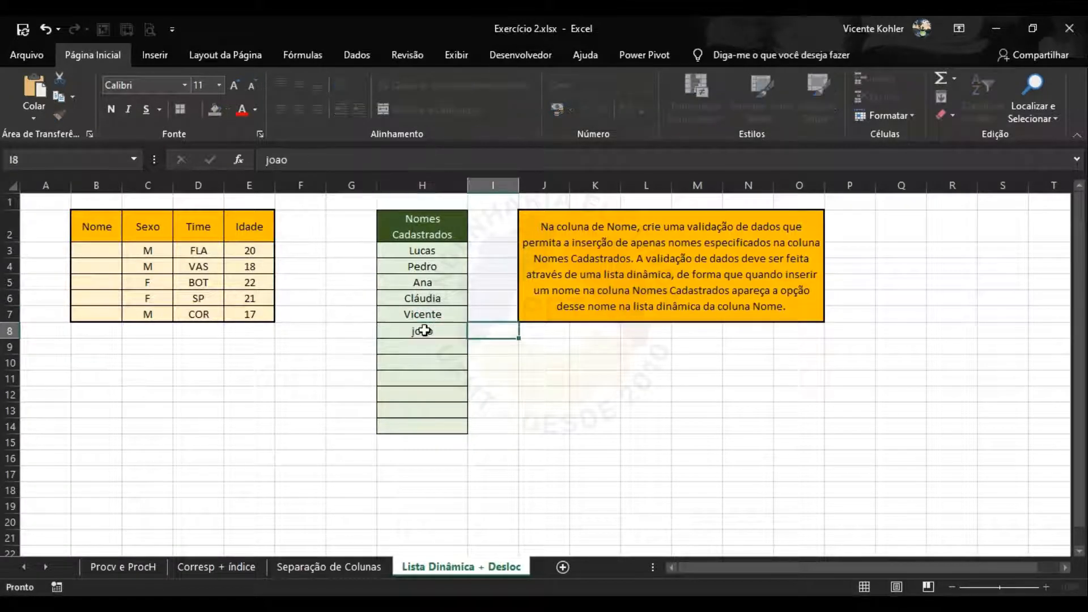
pyautogui.click(431, 347)
pyautogui.write('maria')
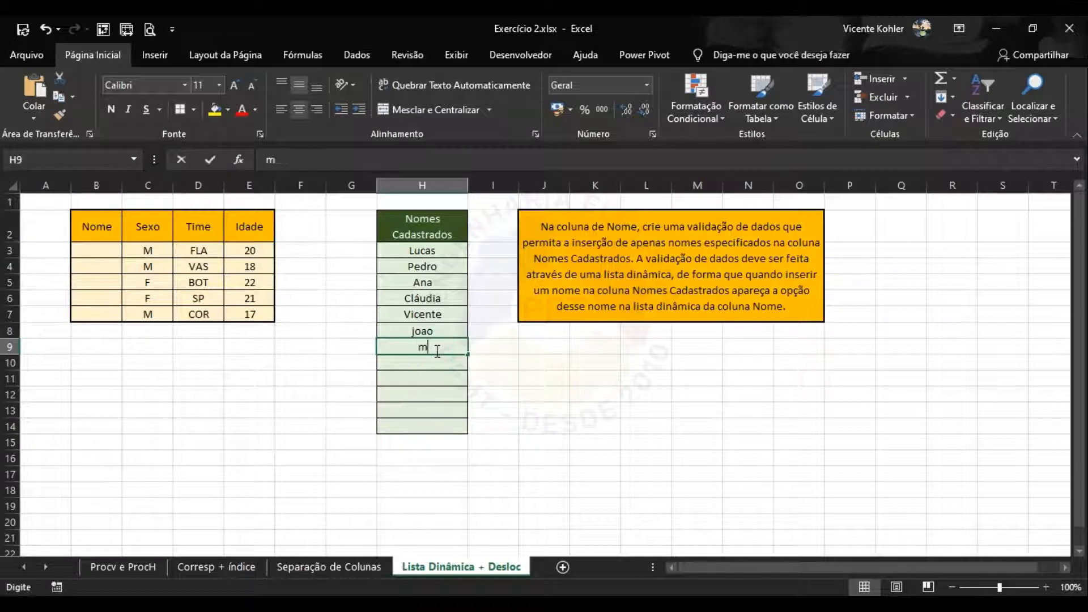
pyautogui.click(479, 360)
# Step: Apply Lista data validation to B3 with the source =$H$3:$H$9 and open the cell's dropdown to check the names offered
pyautogui.click(93, 250)
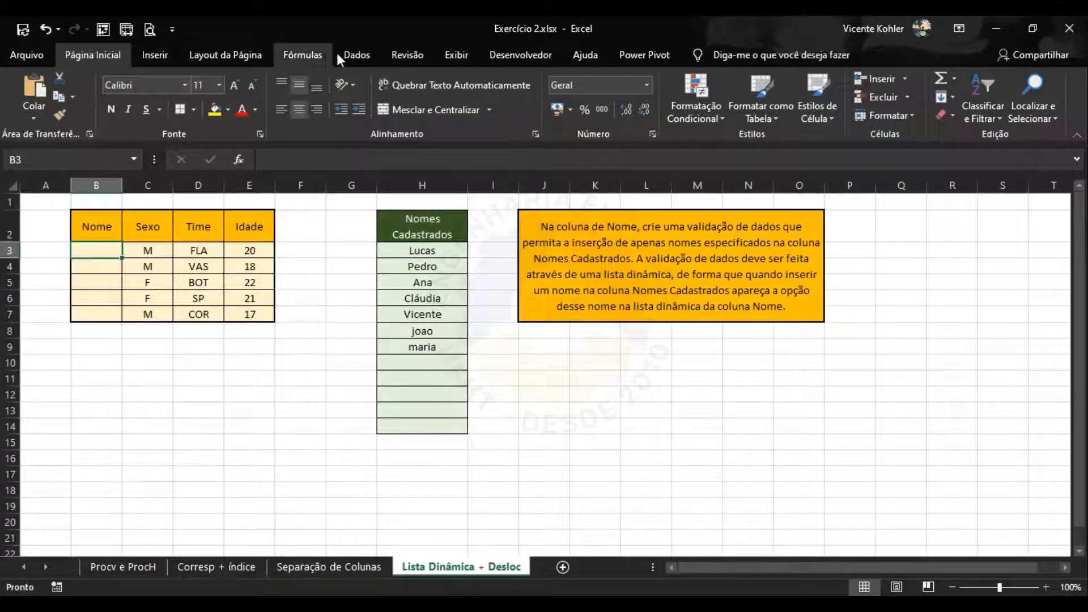
pyautogui.click(356, 54)
pyautogui.click(688, 116)
pyautogui.click(716, 138)
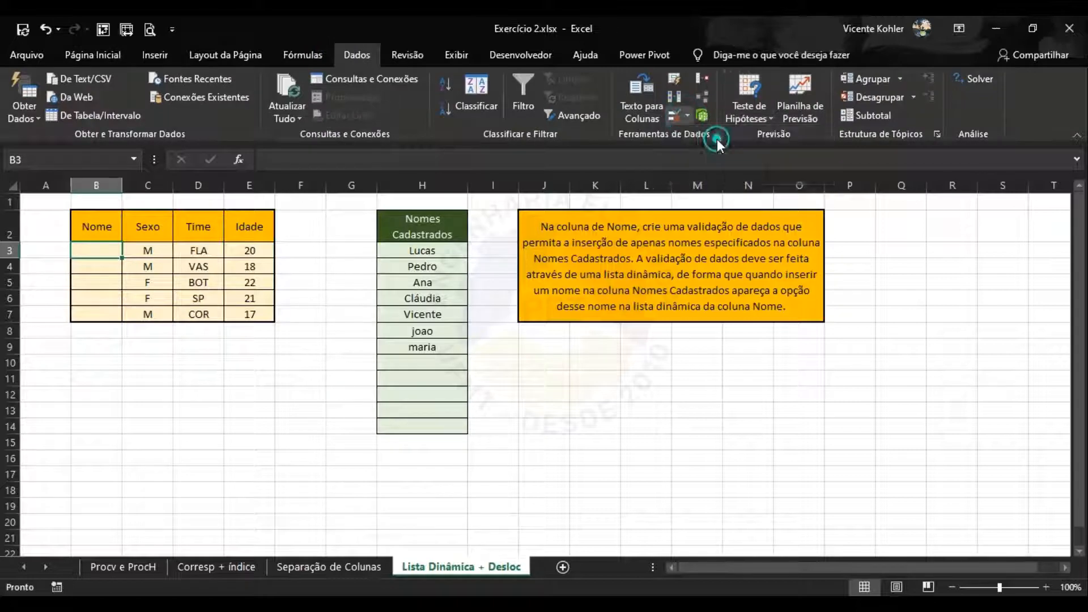
pyautogui.click(667, 232)
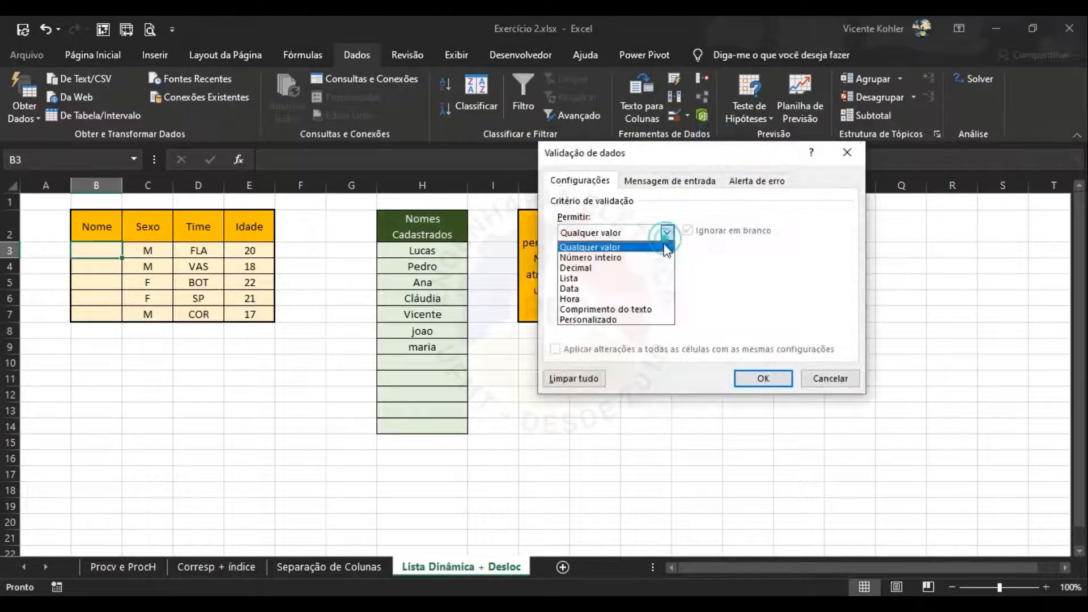
pyautogui.click(619, 279)
pyautogui.click(793, 297)
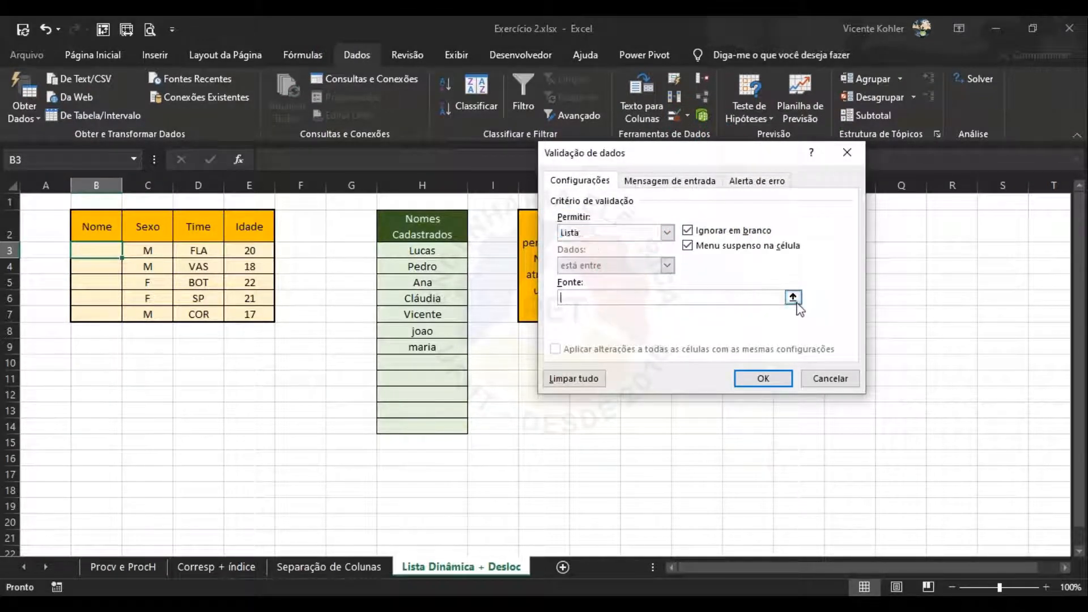
pyautogui.moveTo(437, 255); pyautogui.dragTo(447, 348)
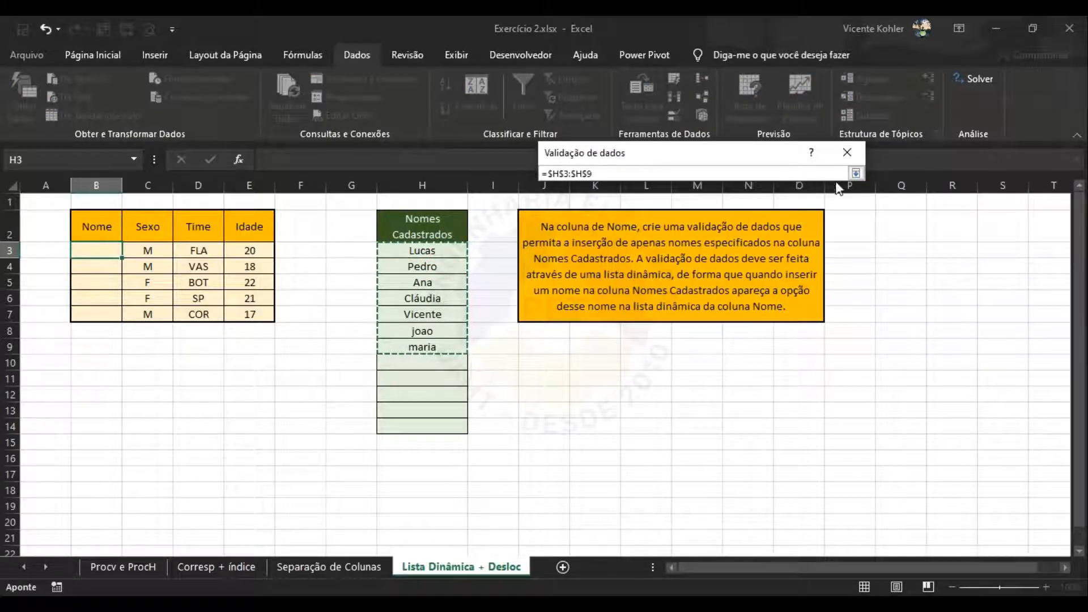
pyautogui.click(856, 172)
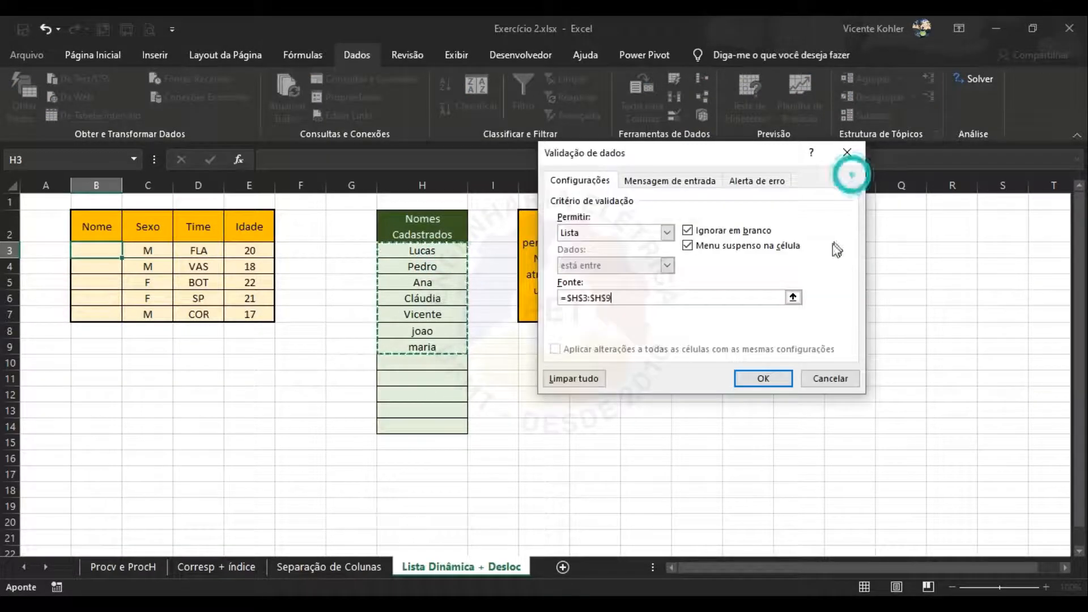
pyautogui.click(772, 379)
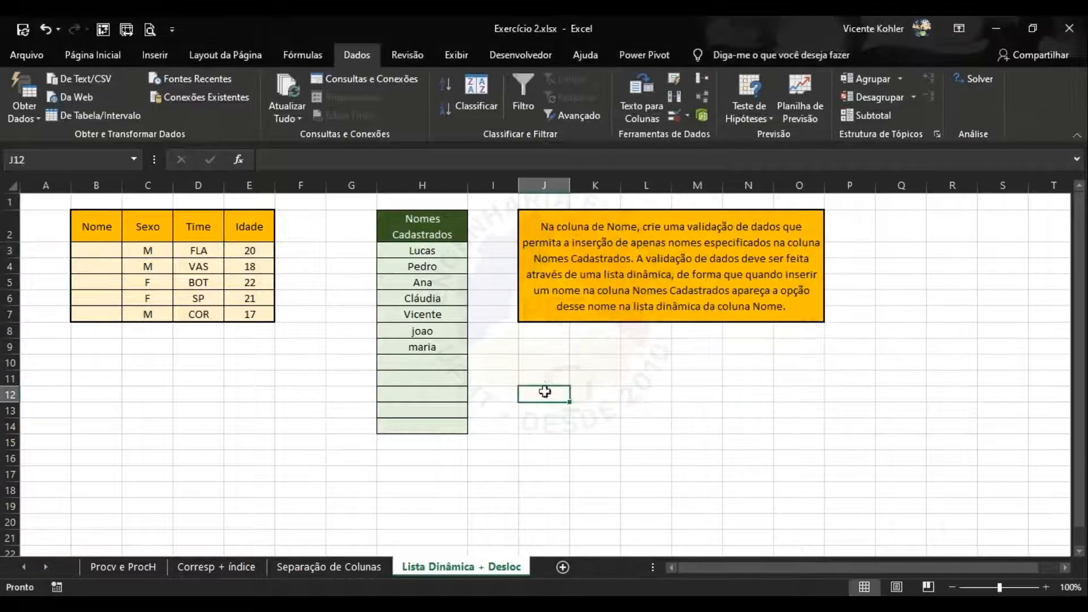
pyautogui.click(97, 253)
pyautogui.click(127, 251)
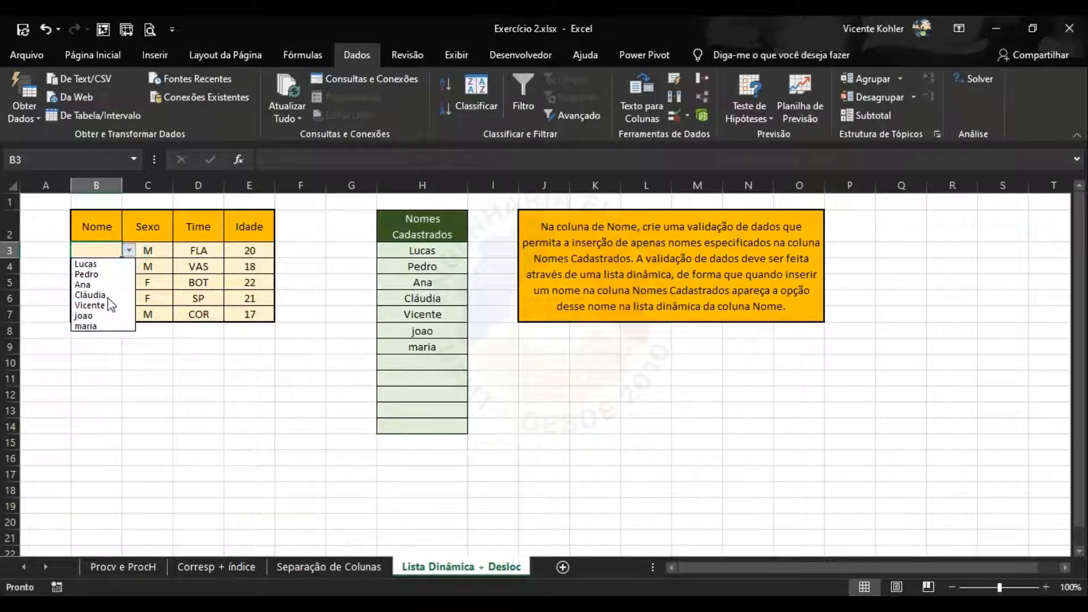
# Step: Add another lowercase first name in H10 and reopen B3's dropdown to compare its options with the registered names
pyautogui.click(435, 358)
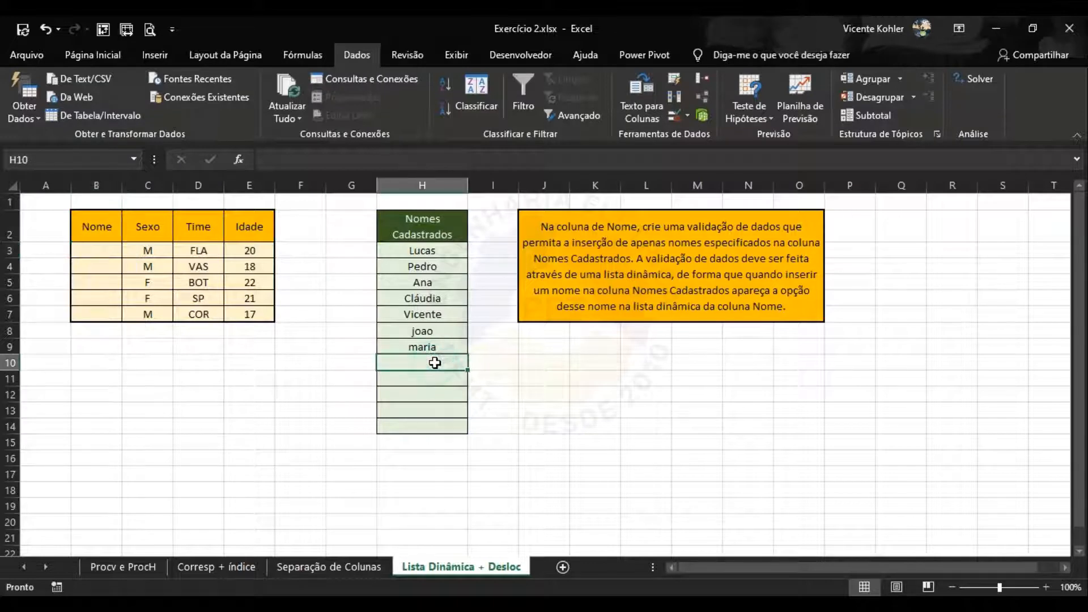
pyautogui.write('maria')
pyautogui.press('Return')
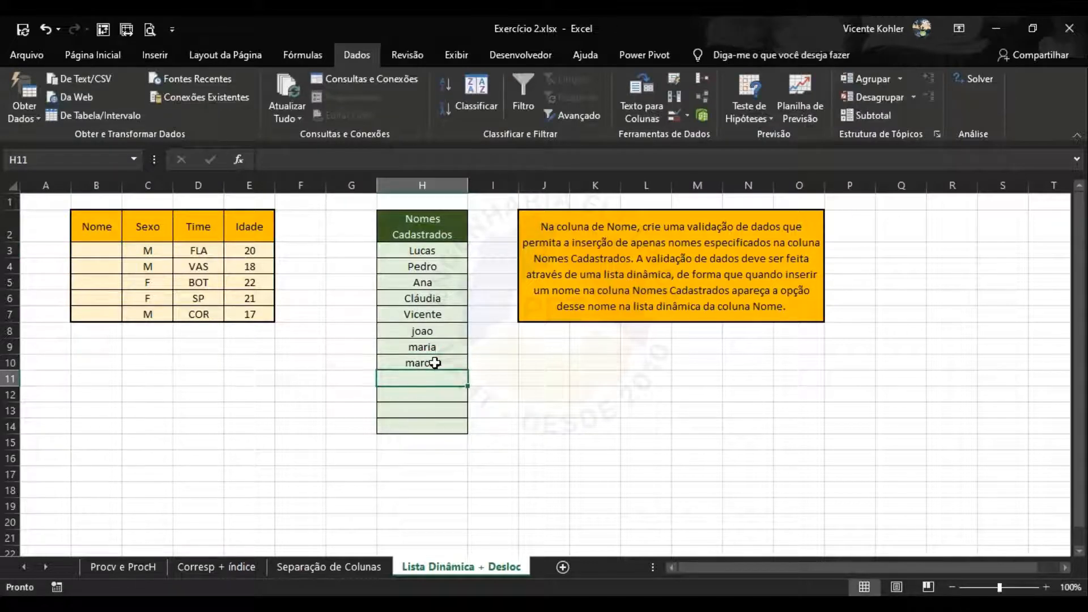
pyautogui.click(106, 252)
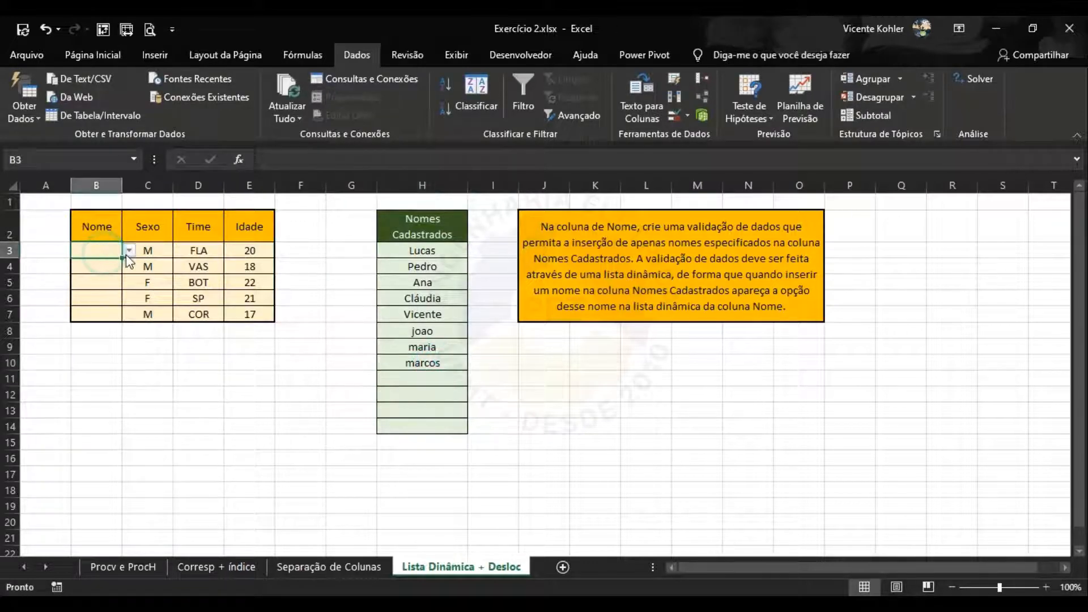
pyautogui.click(129, 250)
pyautogui.moveTo(436, 251); pyautogui.dragTo(447, 342)
pyautogui.click(427, 379)
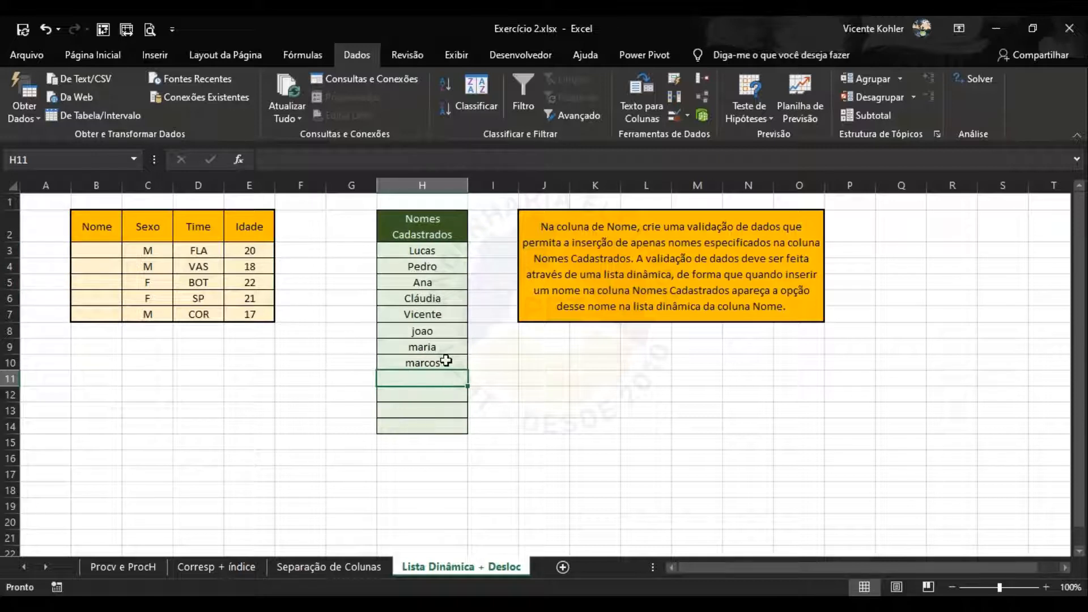
# Step: Clear the added names from H7:H10 in the Nomes Cadastrados column
pyautogui.moveTo(446, 360); pyautogui.dragTo(432, 315)
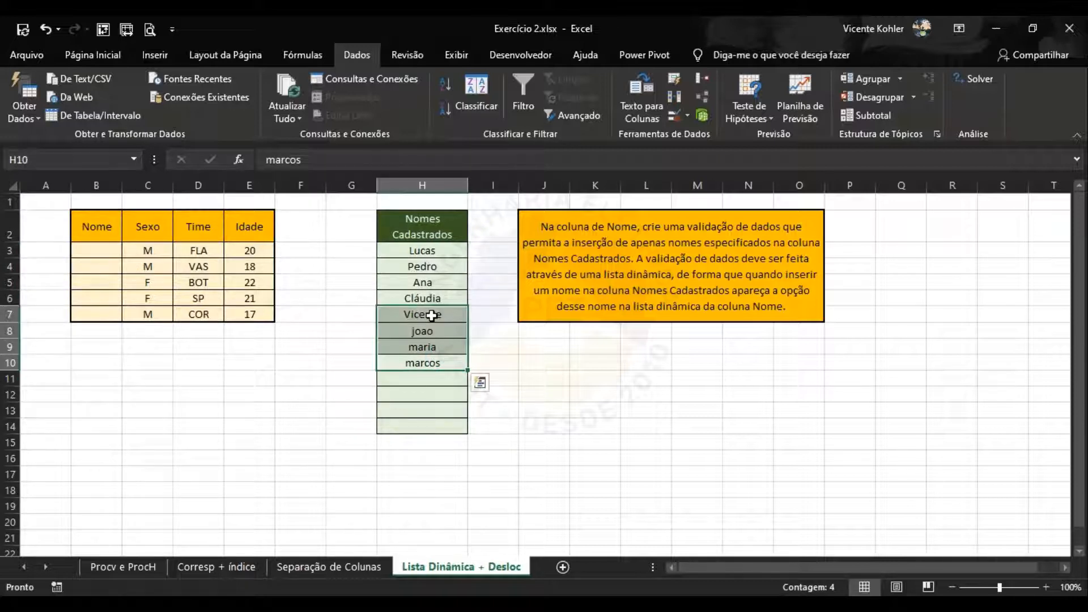
pyautogui.press('Delete')
pyautogui.click(528, 358)
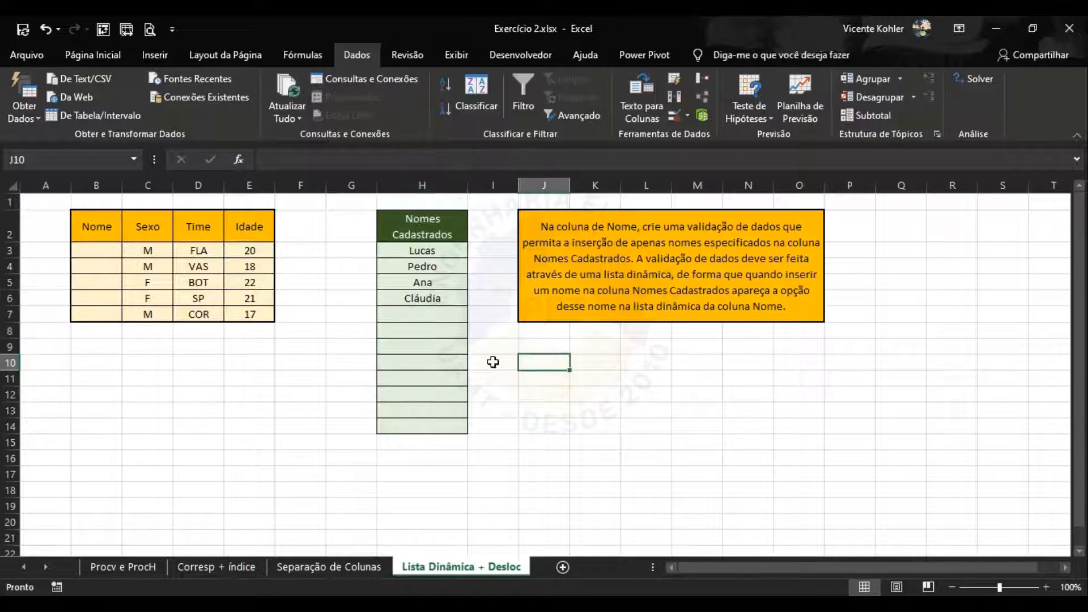
# Step: Start a DESLOC formula in C13 with A1 as the reference and a row offset of 6
pyautogui.click(192, 409)
pyautogui.click(161, 408)
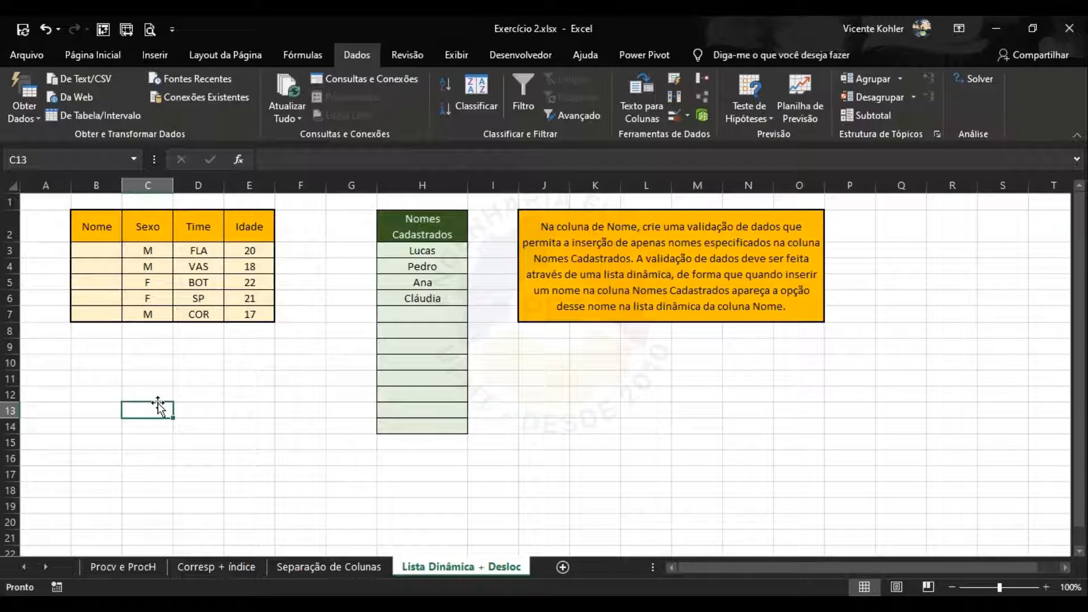
pyautogui.write('=descl')
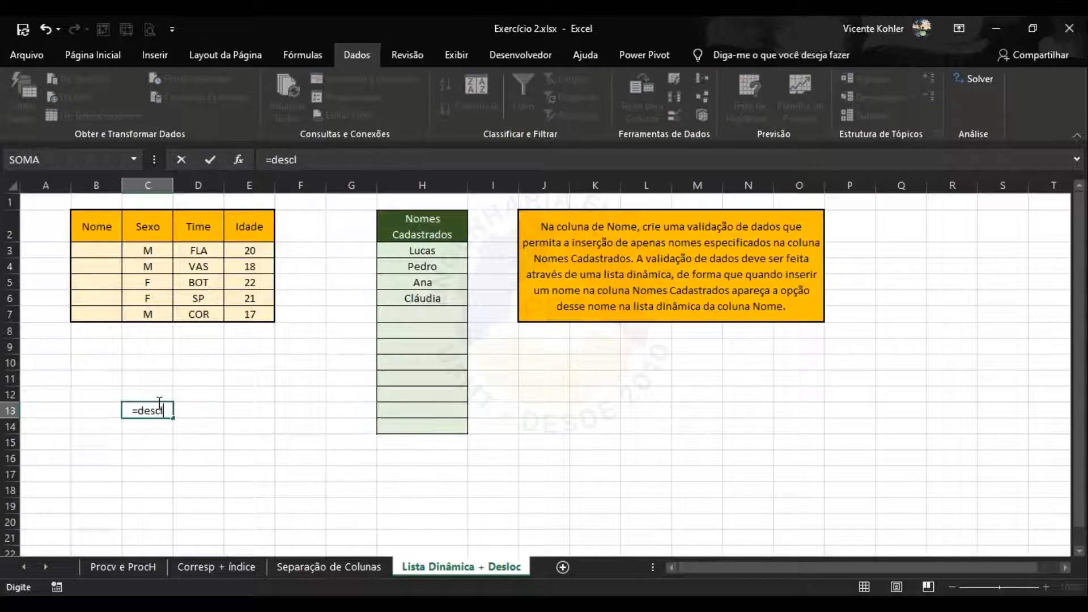
pyautogui.press('BackSpace')
pyautogui.press('BackSpace')
pyautogui.write('l')
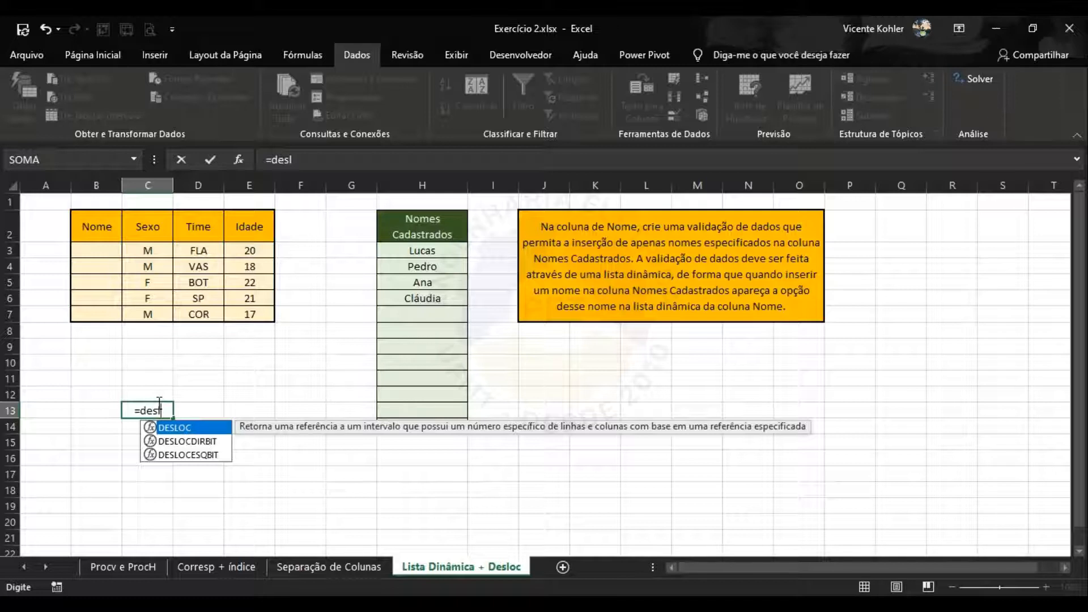
pyautogui.press('Tab')
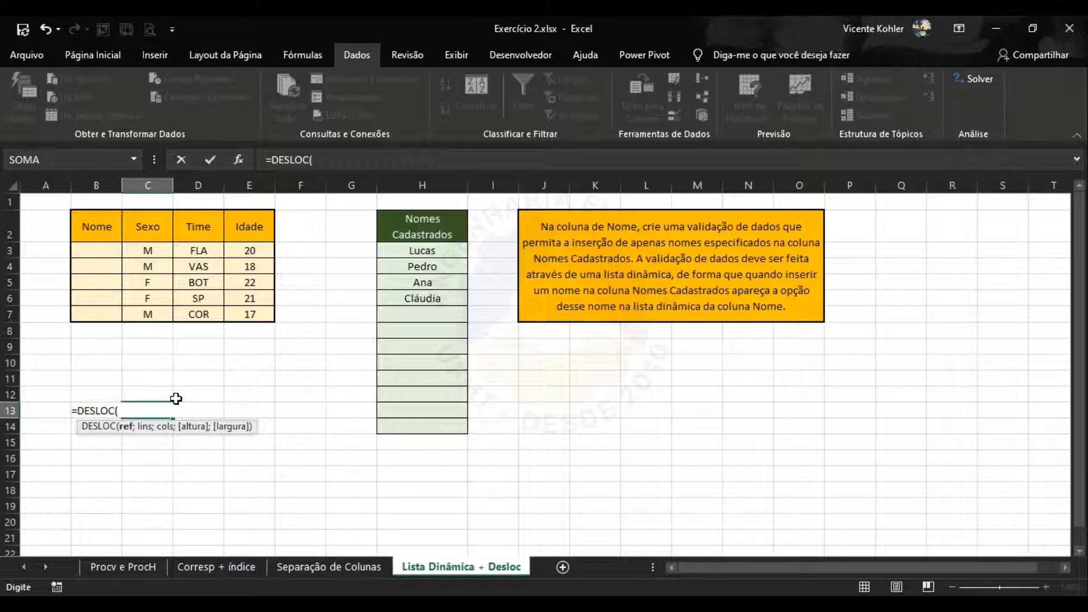
pyautogui.click(53, 204)
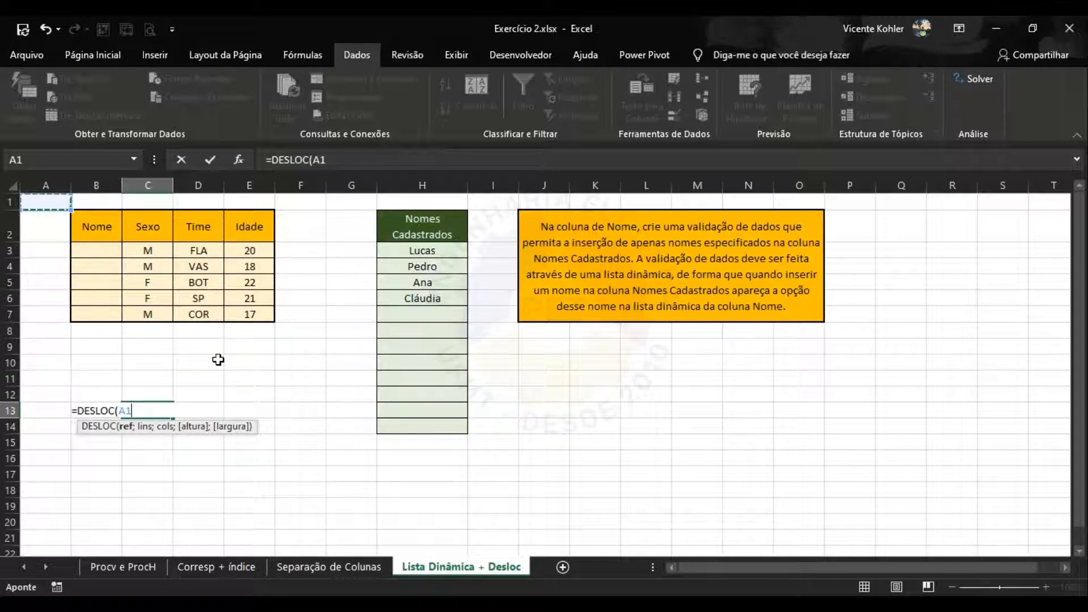
pyautogui.write(';')
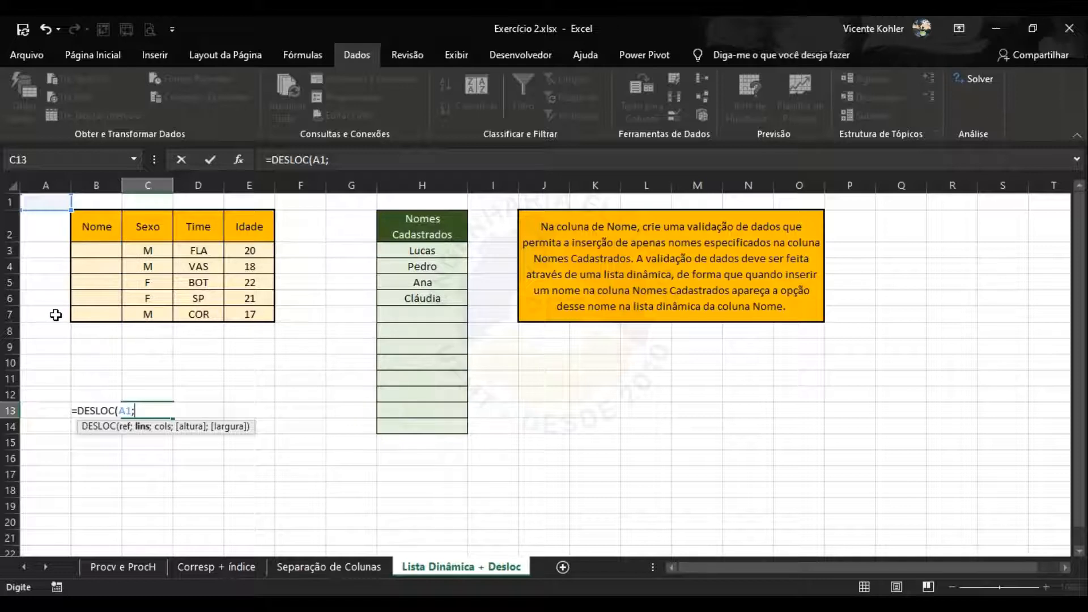
pyautogui.write('6')
pyautogui.write(';')
# Step: Switch to the Google Meet call, admit the waiting participant, and return to the unfinished C13 formula in Excel
pyautogui.moveTo(462, 592)
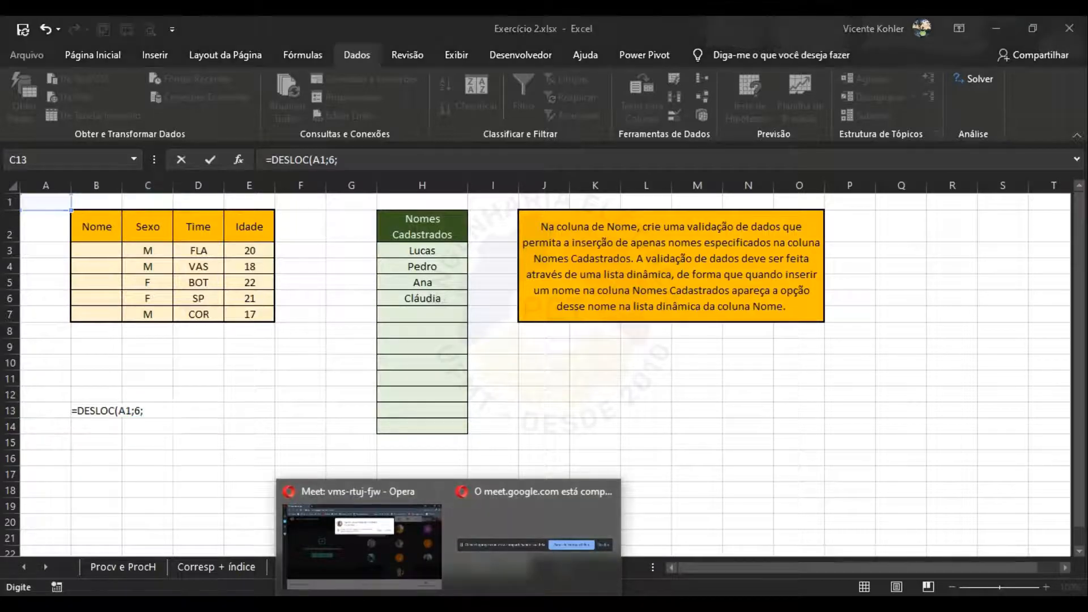
pyautogui.click(403, 536)
pyautogui.click(719, 192)
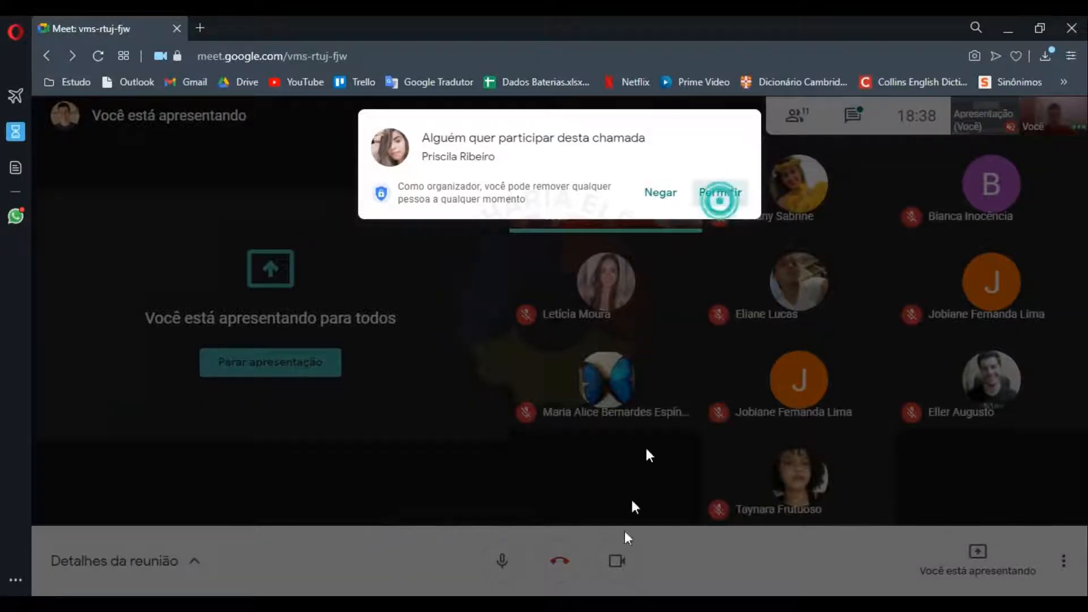
pyautogui.hotkey('alt', 'Tab')
pyautogui.click(158, 408)
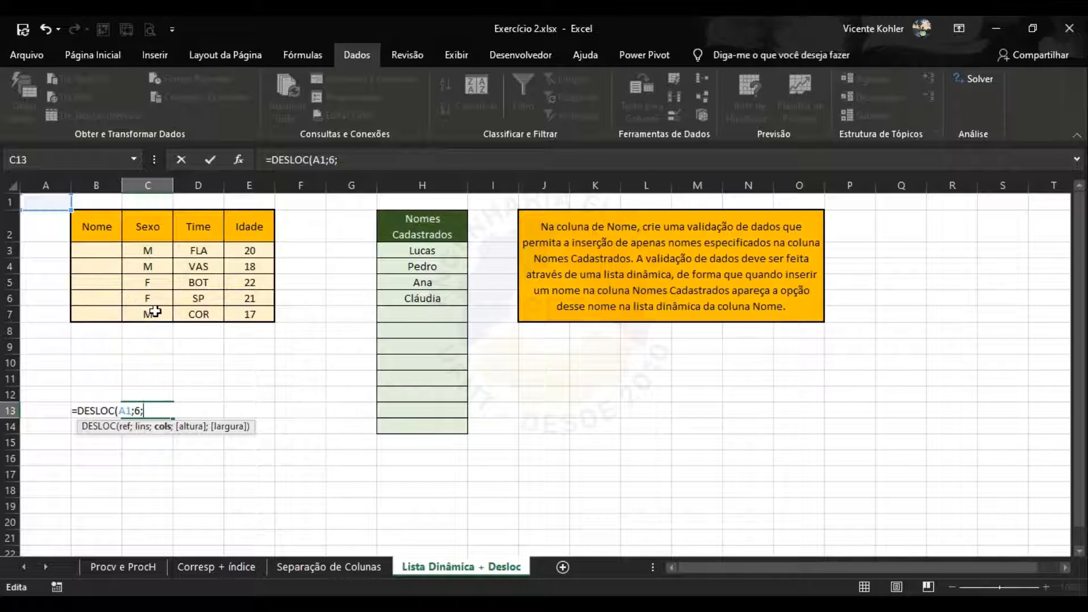
# Step: Complete the C13 formula with a column offset of 3 and trace the displacement from A1 to D7
pyautogui.write('3')
pyautogui.write(')')
pyautogui.press('Return')
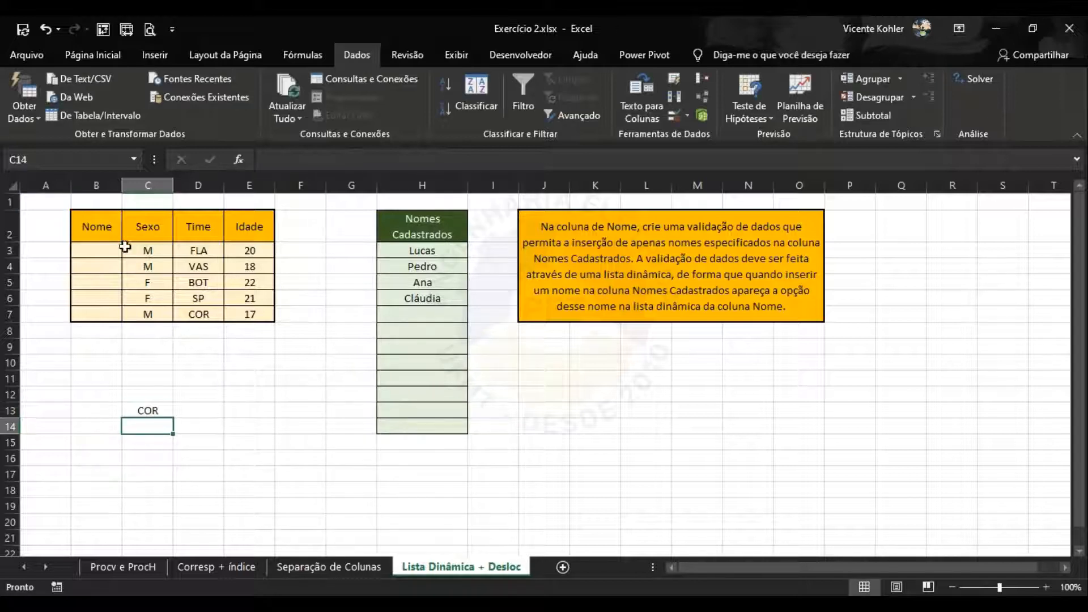
pyautogui.click(51, 202)
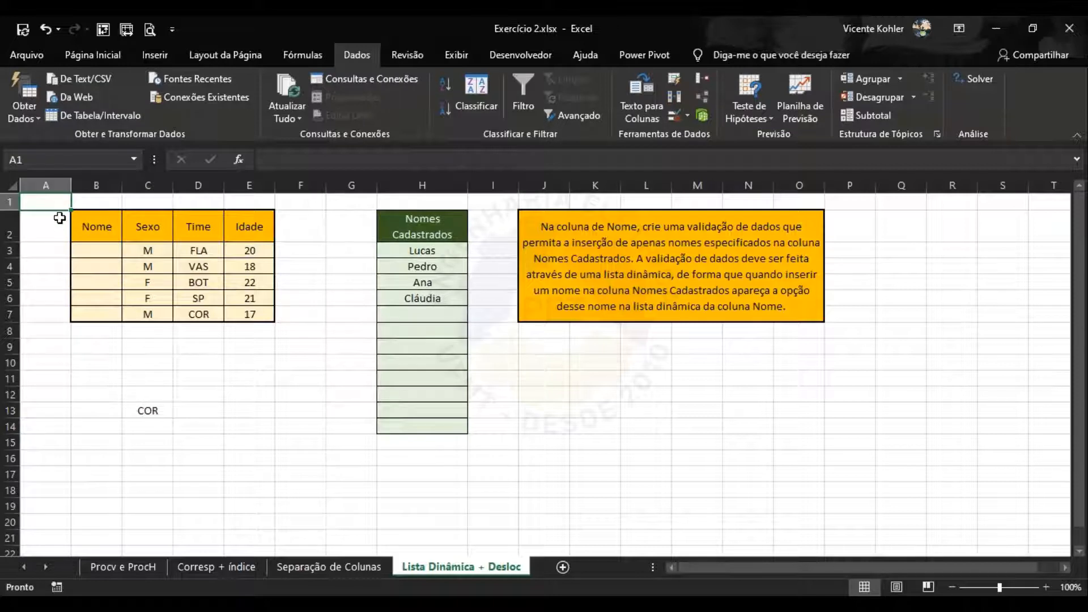
pyautogui.click(204, 315)
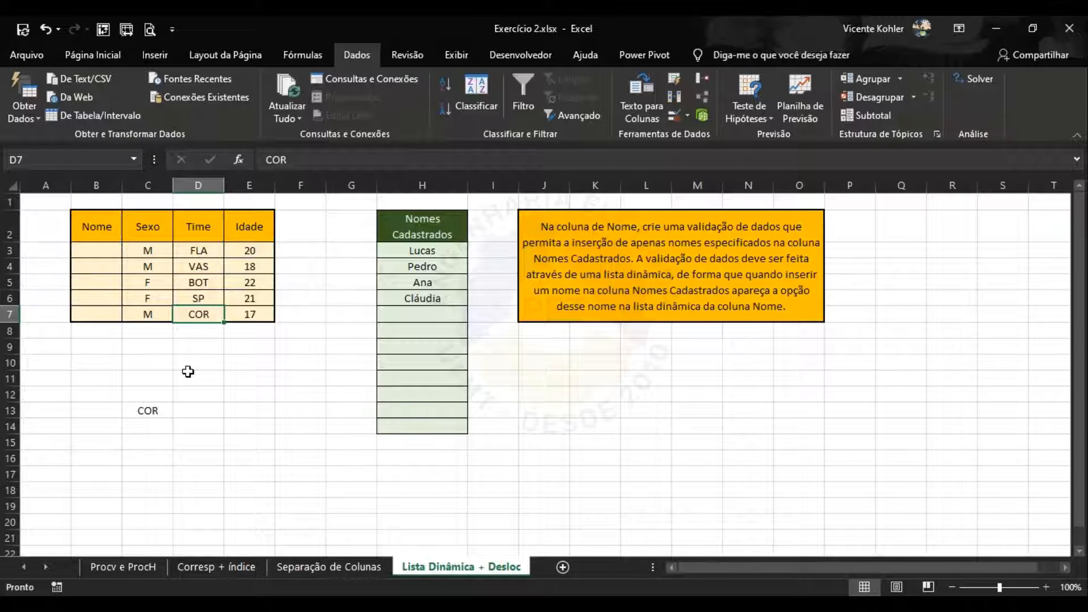
# Step: Try a height argument of -5 in C13, making the formula =DESLOC(A1;6;3;-5), and check its result
pyautogui.doubleClick(144, 410)
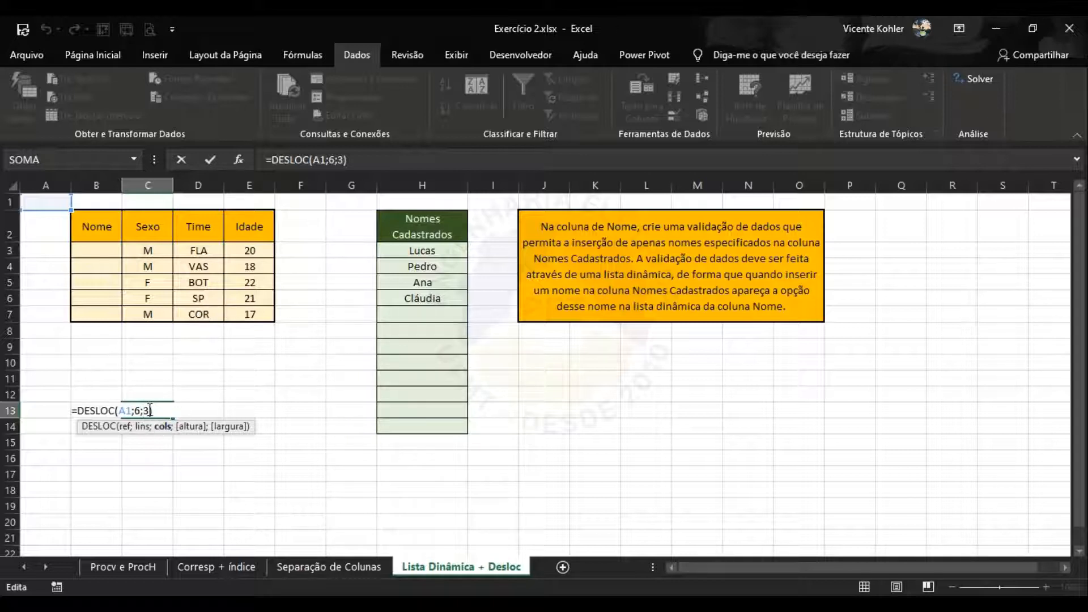
pyautogui.press('Right')
pyautogui.write(';')
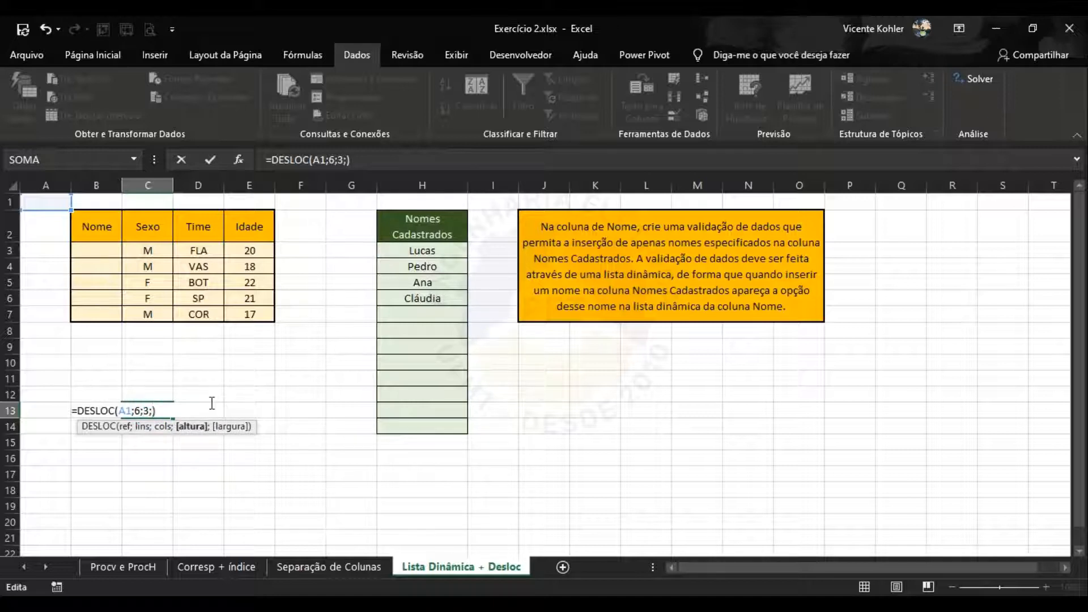
pyautogui.write('5')
pyautogui.press('BackSpace')
pyautogui.write('3')
pyautogui.press('Delete')
pyautogui.write('-5')
pyautogui.press('Return')
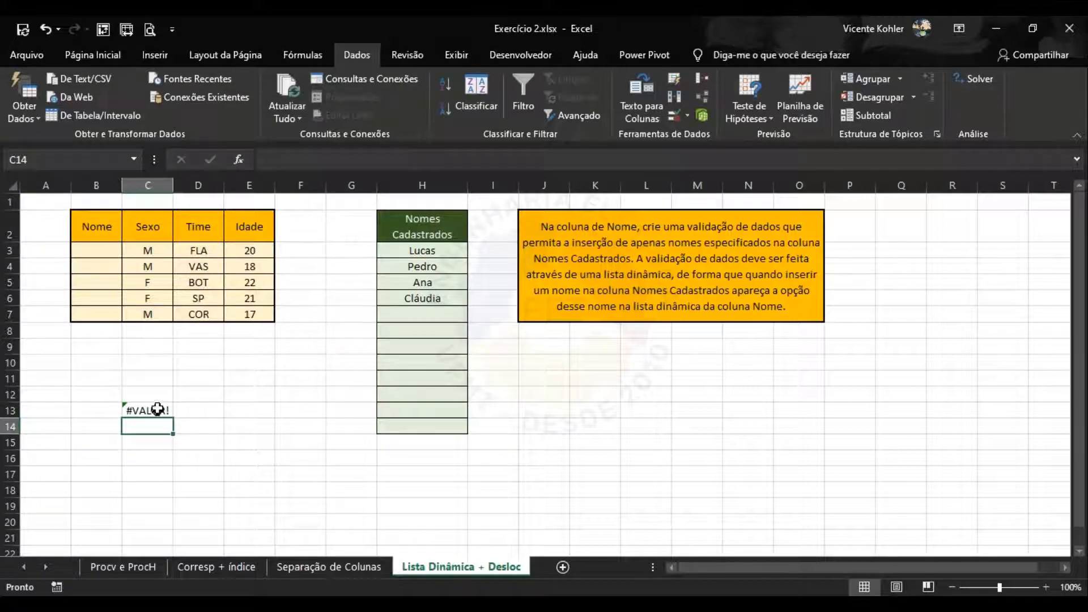
pyautogui.click(155, 409)
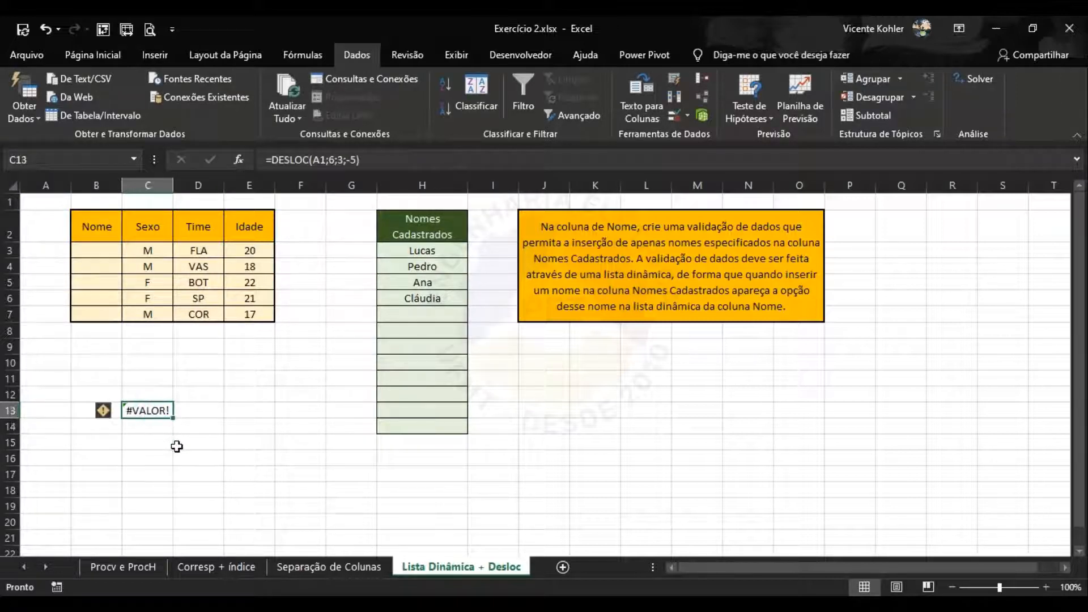
pyautogui.click(153, 427)
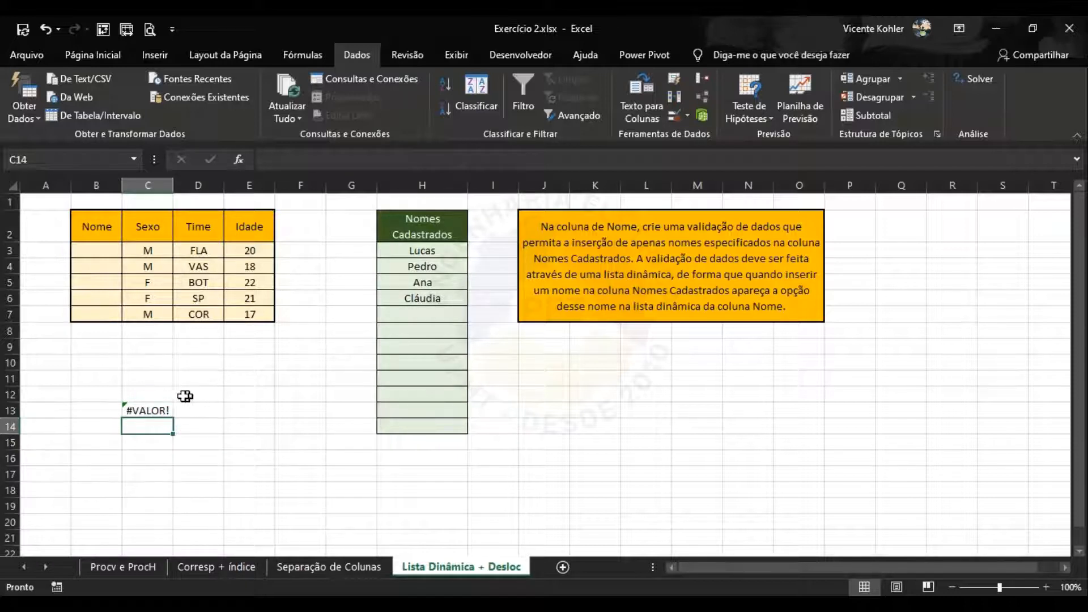
# Step: Remove all the arguments from the C13 formula, leaving only =DESLOC(
pyautogui.click(157, 409)
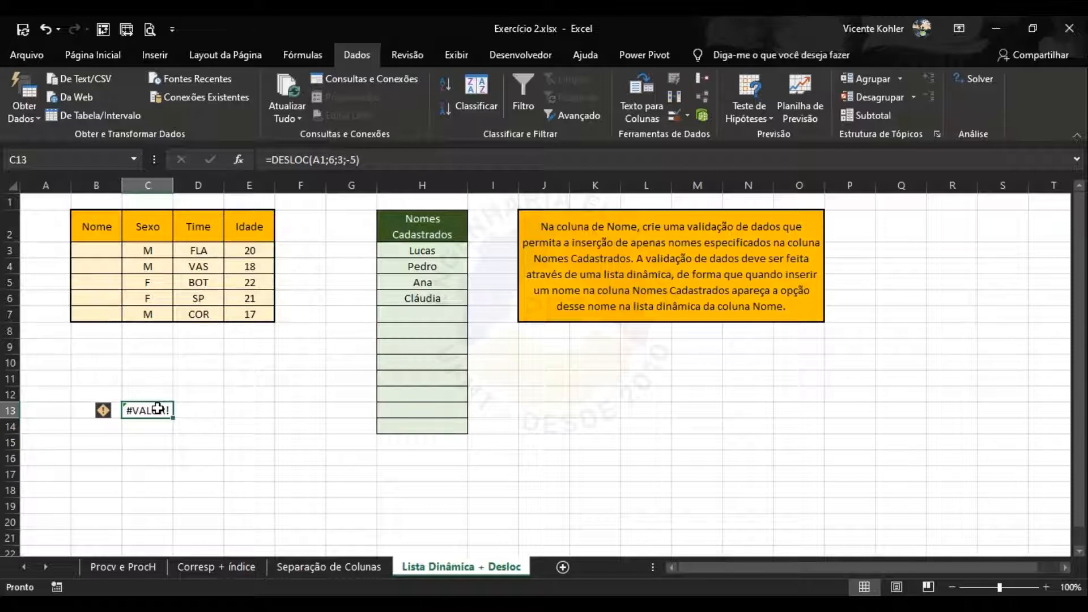
pyautogui.doubleClick(158, 409)
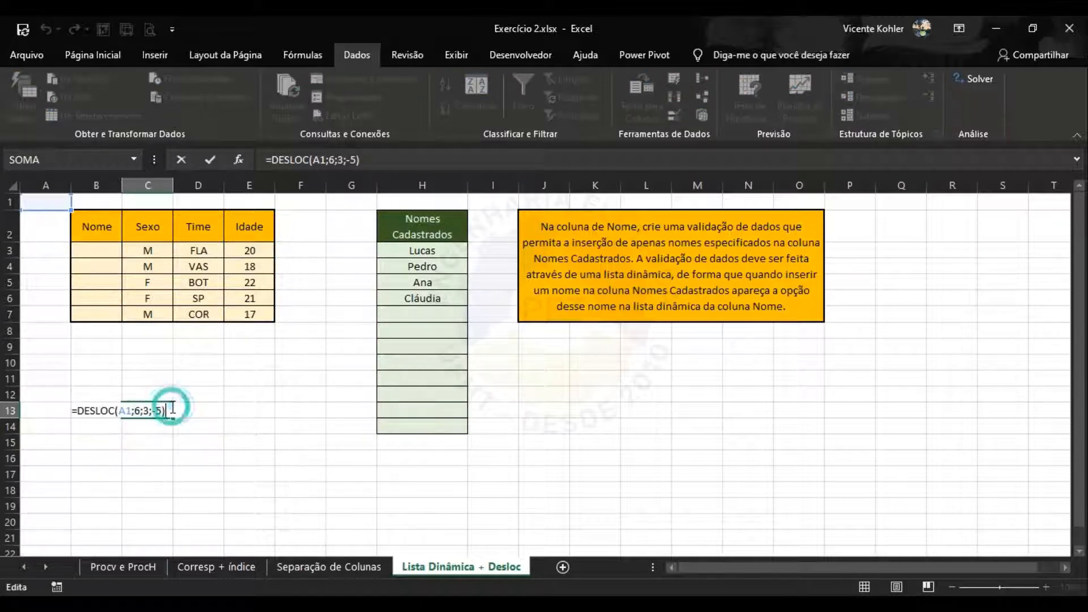
pyautogui.press('BackSpace')
pyautogui.press('BackSpace')
pyautogui.press('BackSpace')
pyautogui.press('BackSpace')
pyautogui.press('BackSpace')
pyautogui.press('BackSpace')
pyautogui.press('BackSpace')
pyautogui.press('BackSpace')
pyautogui.press('BackSpace')
pyautogui.press('BackSpace')
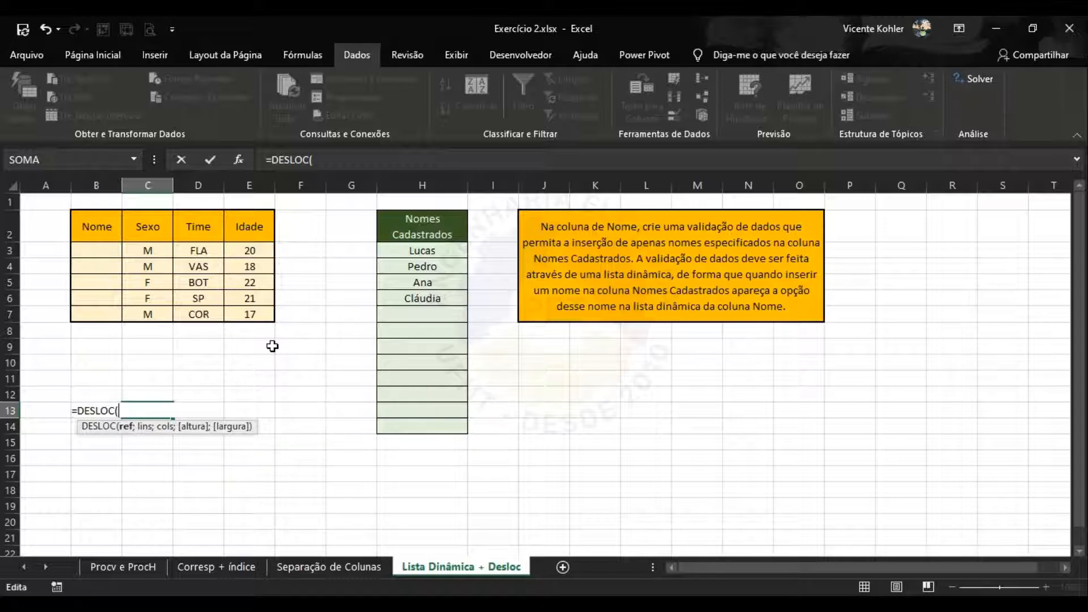
# Step: Give DESLOC the reference H2 and a row offset of 1, leaving the column offset empty
pyautogui.click(429, 228)
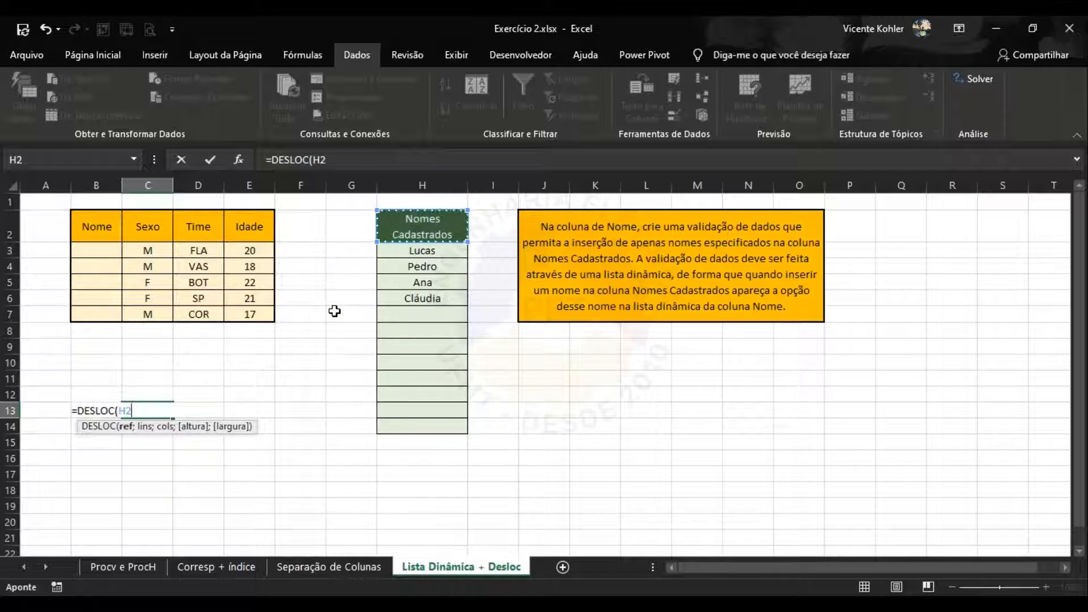
pyautogui.write(';')
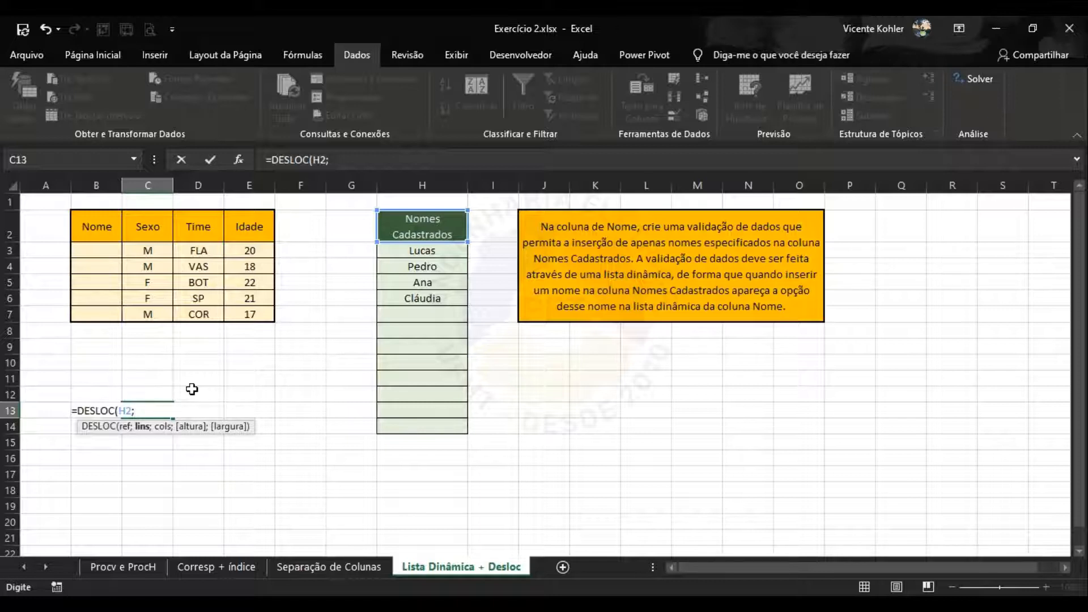
pyautogui.write('1')
pyautogui.write(';')
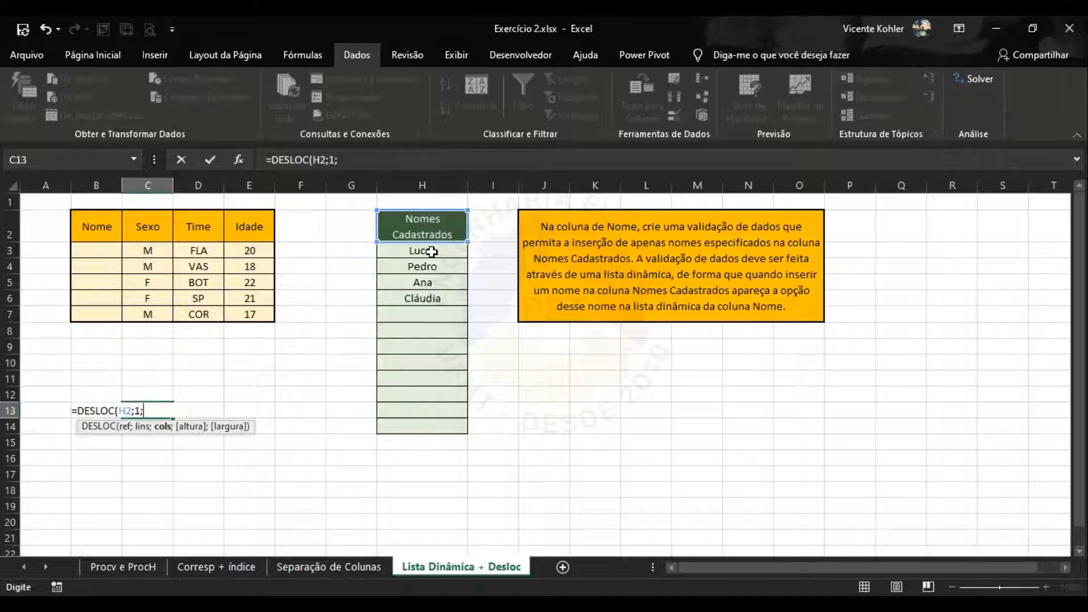
pyautogui.write(';')
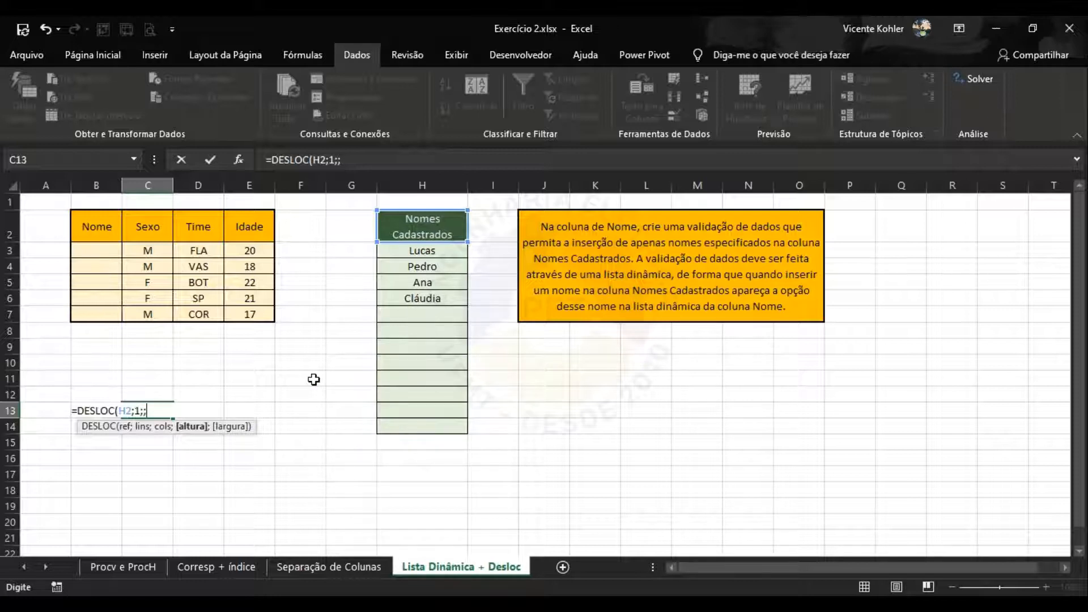
# Step: Use CONT.VALORES(H:H) as the height argument so it counts the filled cells in column H
pyautogui.write('4')
pyautogui.press('BackSpace')
pyautogui.write('cont')
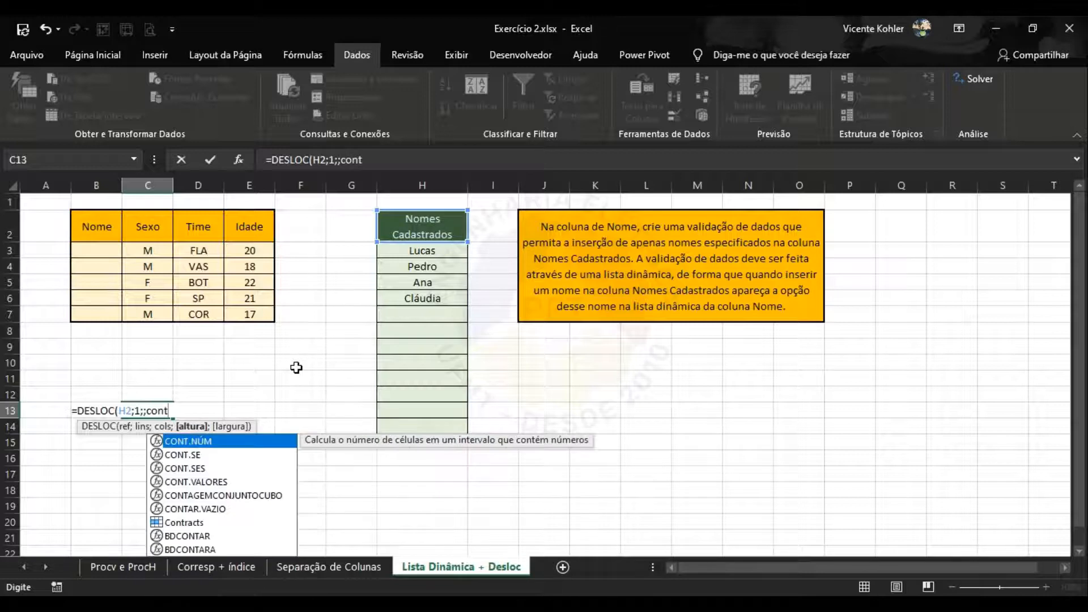
pyautogui.press('Down')
pyautogui.press('Down')
pyautogui.press('Down')
pyautogui.press('Tab')
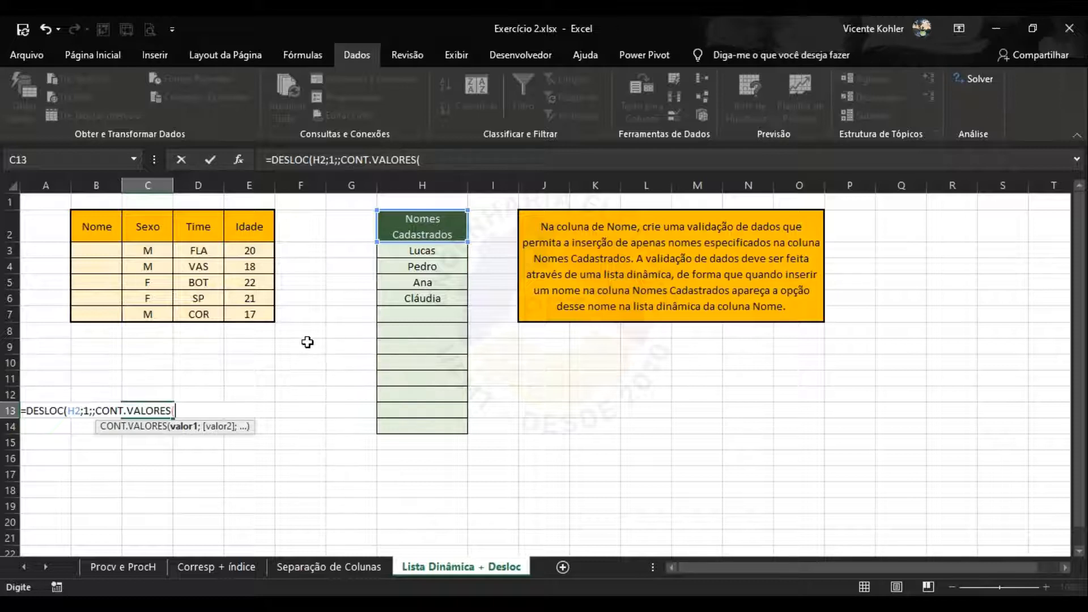
pyautogui.click(424, 182)
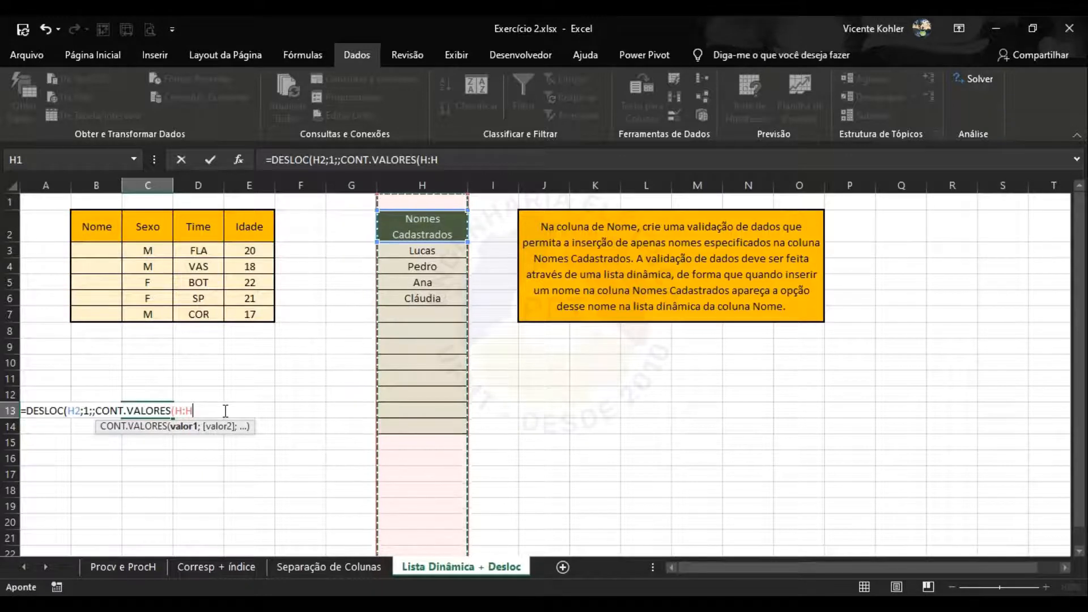
pyautogui.write(')')
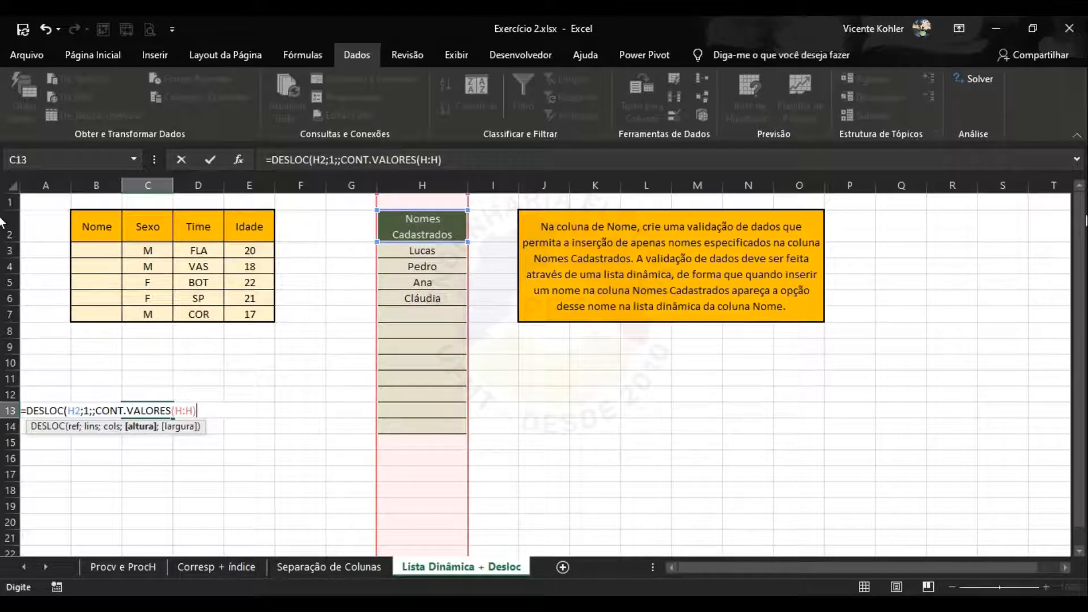
# Step: Subtract 1 from the CONT.VALORES height and close the formula as =DESLOC(H2;1;;CONT.VALORES(H:H)-1)
pyautogui.moveTo(1078, 315); pyautogui.dragTo(1080, 238)
pyautogui.moveTo(215, 409); pyautogui.dragTo(200, 413)
pyautogui.write(';')
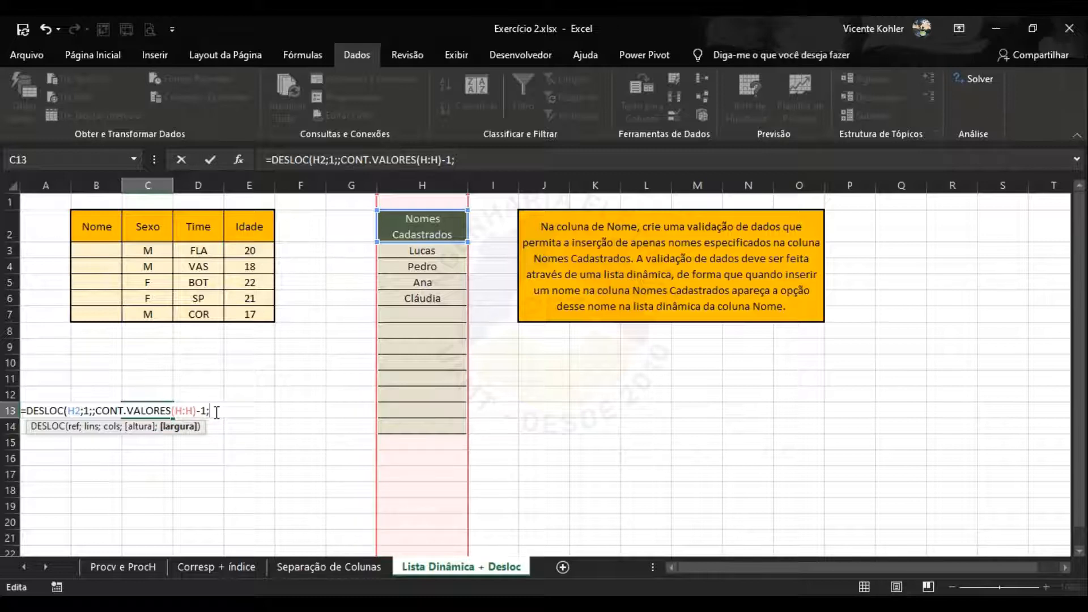
pyautogui.press('Left')
pyautogui.write(')')
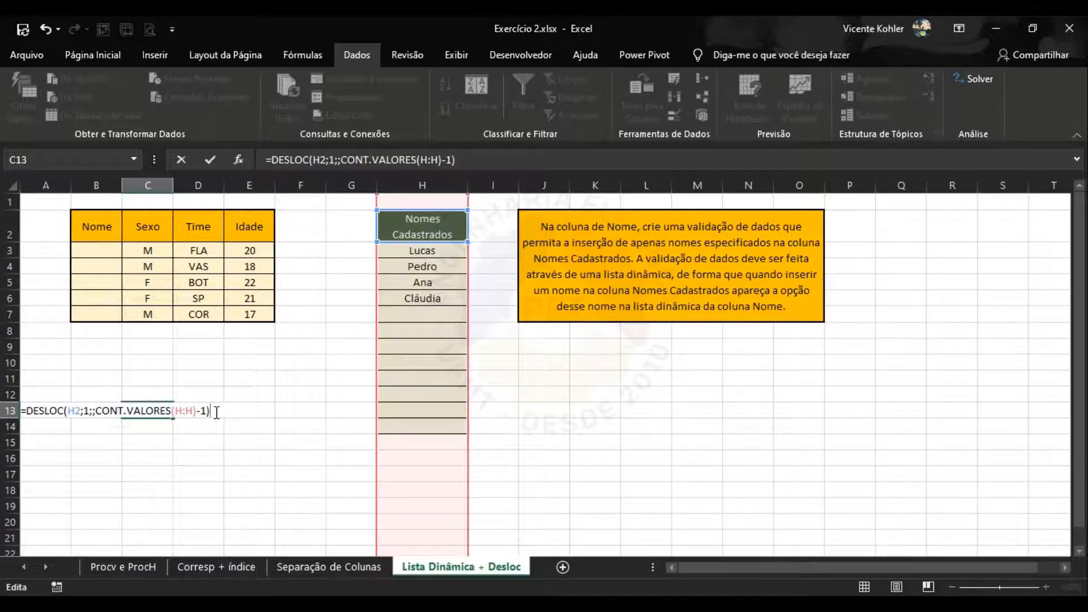
# Step: Copy the whole DESLOC formula text from C13 and leave the cell without saving the edit
pyautogui.moveTo(217, 412); pyautogui.dragTo(25, 410)
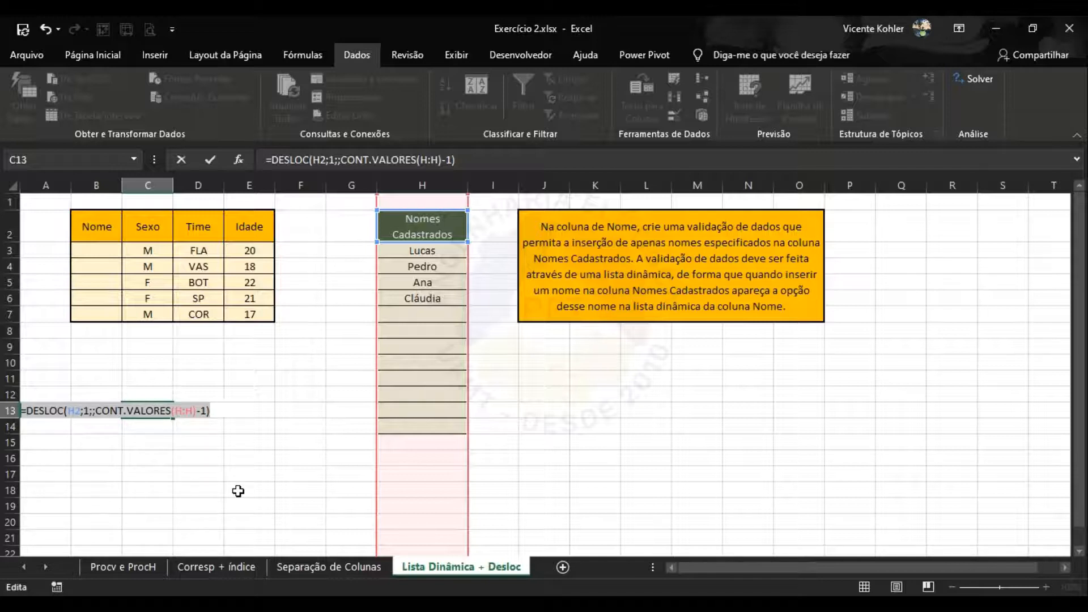
pyautogui.click(203, 443)
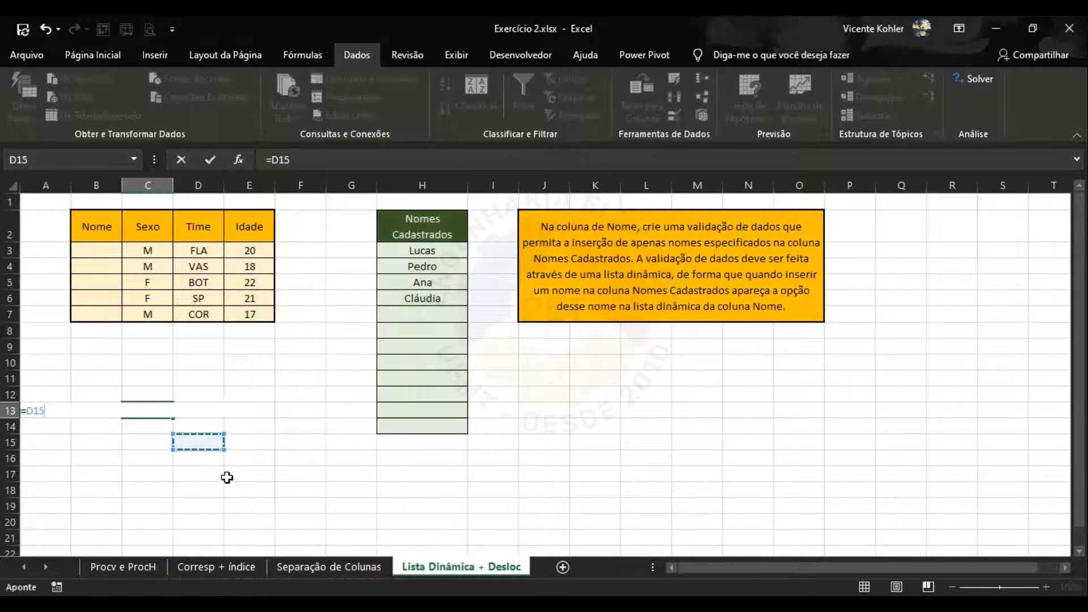
pyautogui.press('Escape')
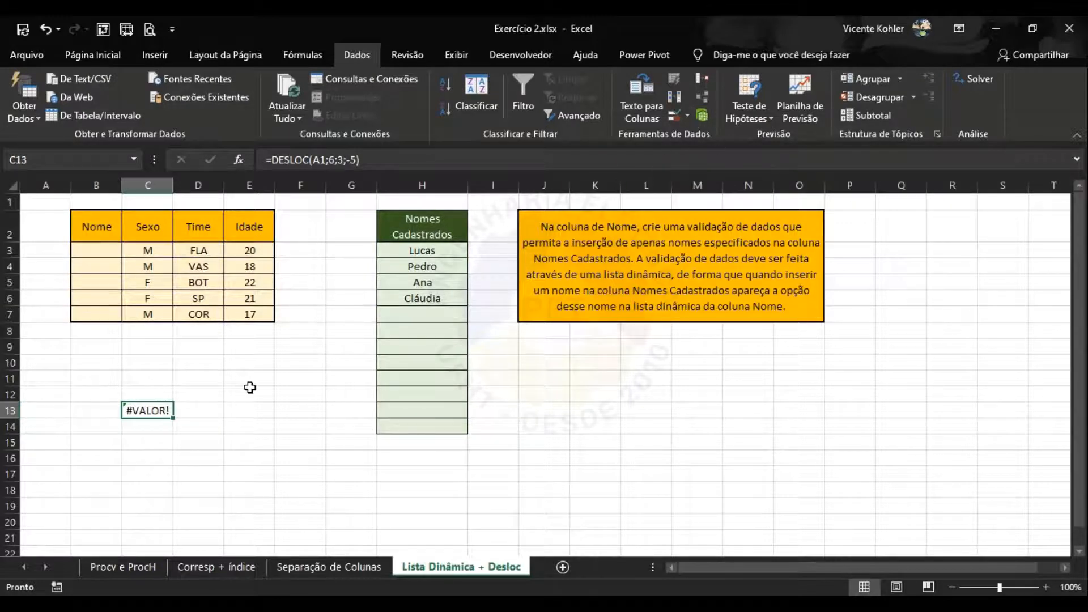
pyautogui.doubleClick(156, 407)
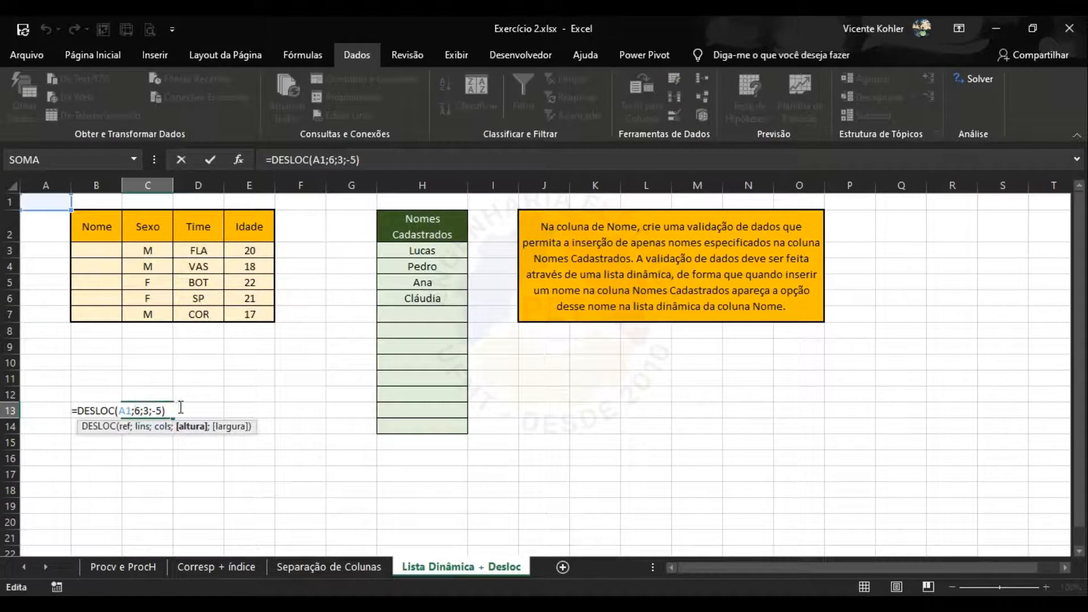
pyautogui.moveTo(181, 407); pyautogui.dragTo(44, 409)
pyautogui.hotkey('ctrl', 'v')
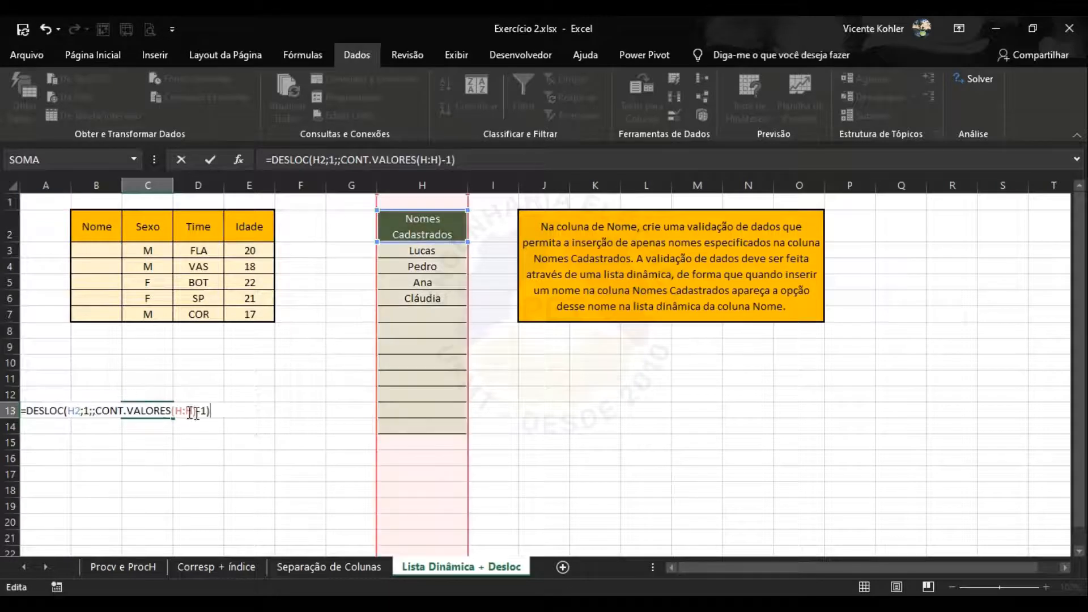
pyautogui.moveTo(210, 410); pyautogui.dragTo(21, 410)
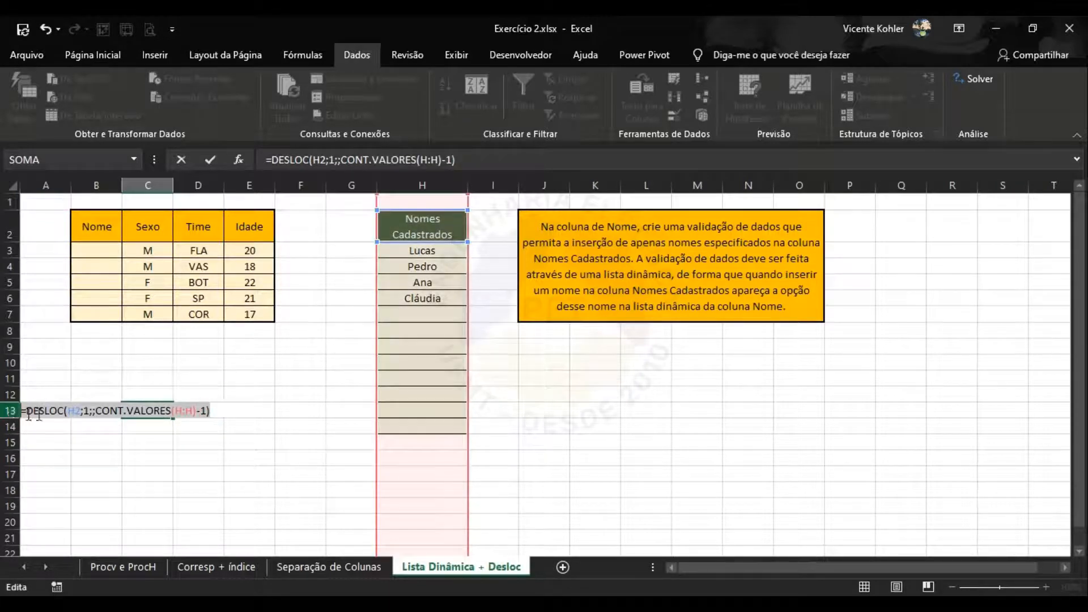
pyautogui.press('Escape')
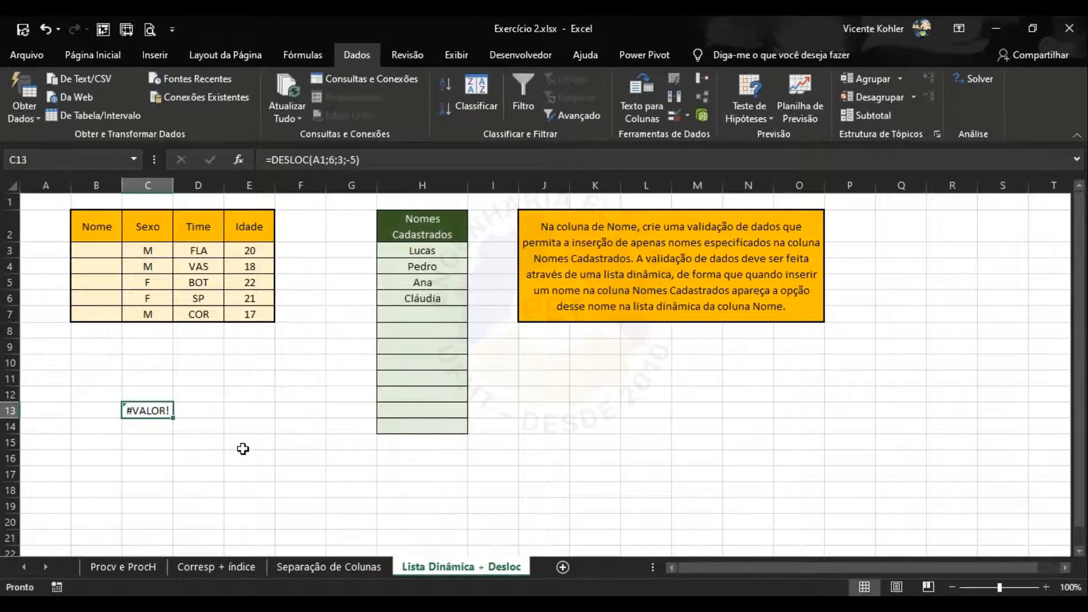
pyautogui.click(244, 446)
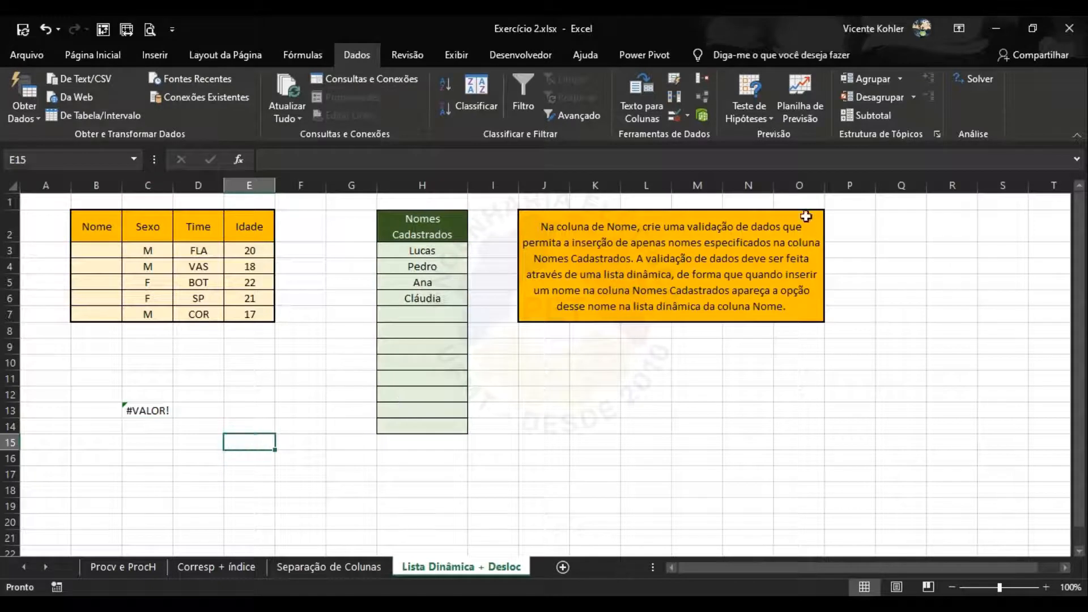
pyautogui.click(687, 116)
pyautogui.click(199, 397)
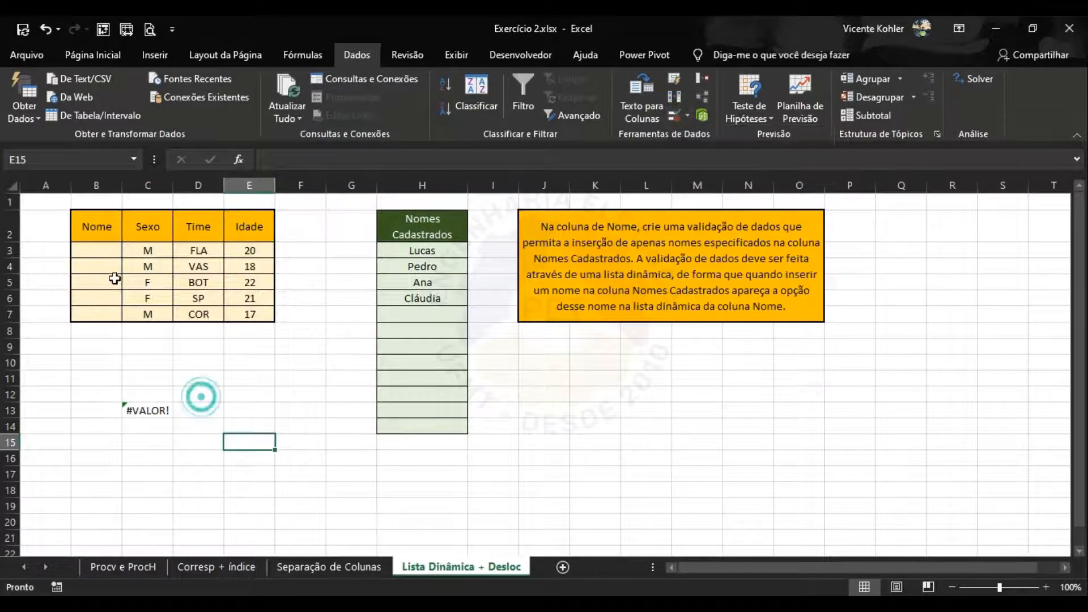
# Step: Clear all existing data validation from cell B3 in the Nome column
pyautogui.moveTo(100, 250); pyautogui.dragTo(105, 313)
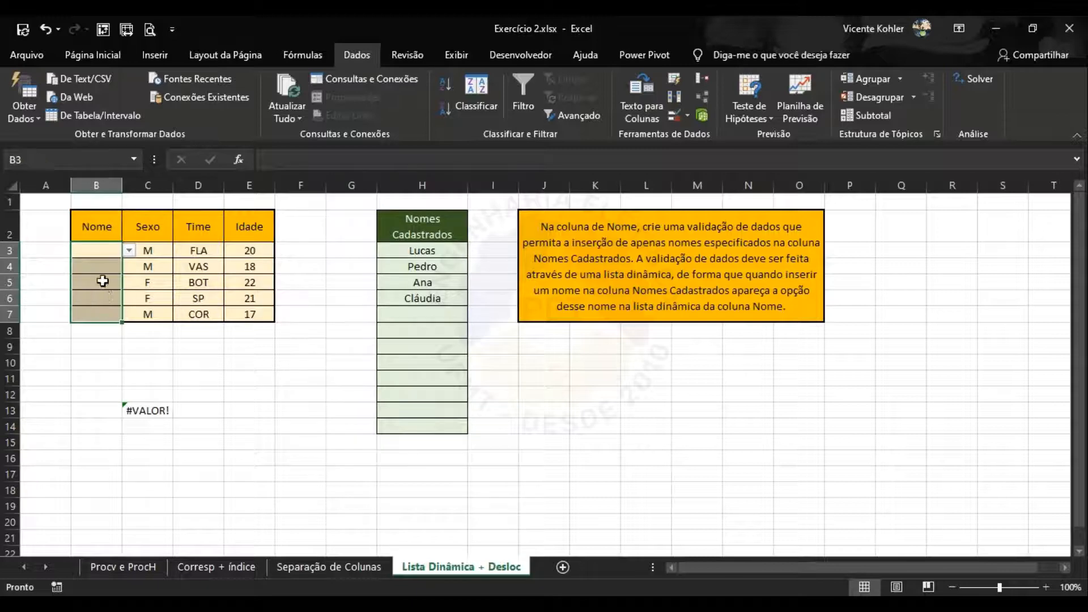
pyautogui.click(106, 260)
pyautogui.click(106, 249)
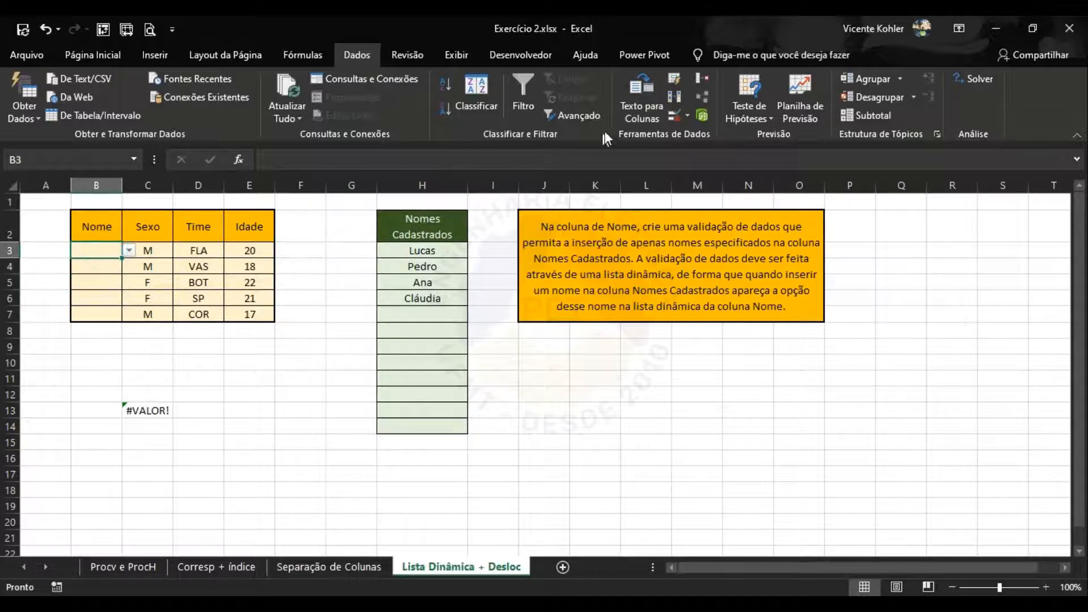
pyautogui.click(687, 115)
pyautogui.click(731, 136)
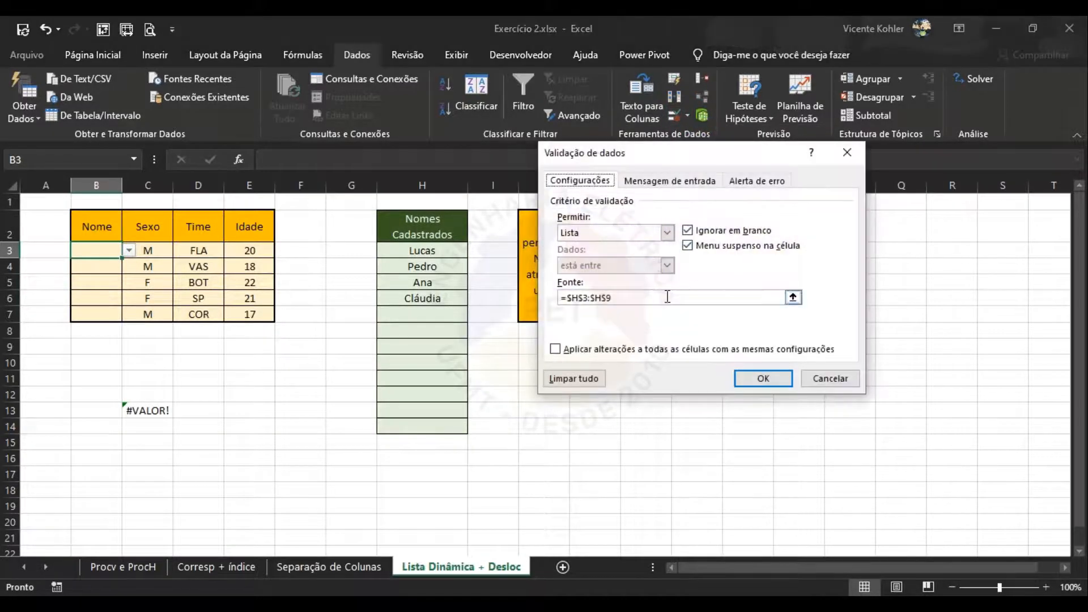
pyautogui.doubleClick(658, 294)
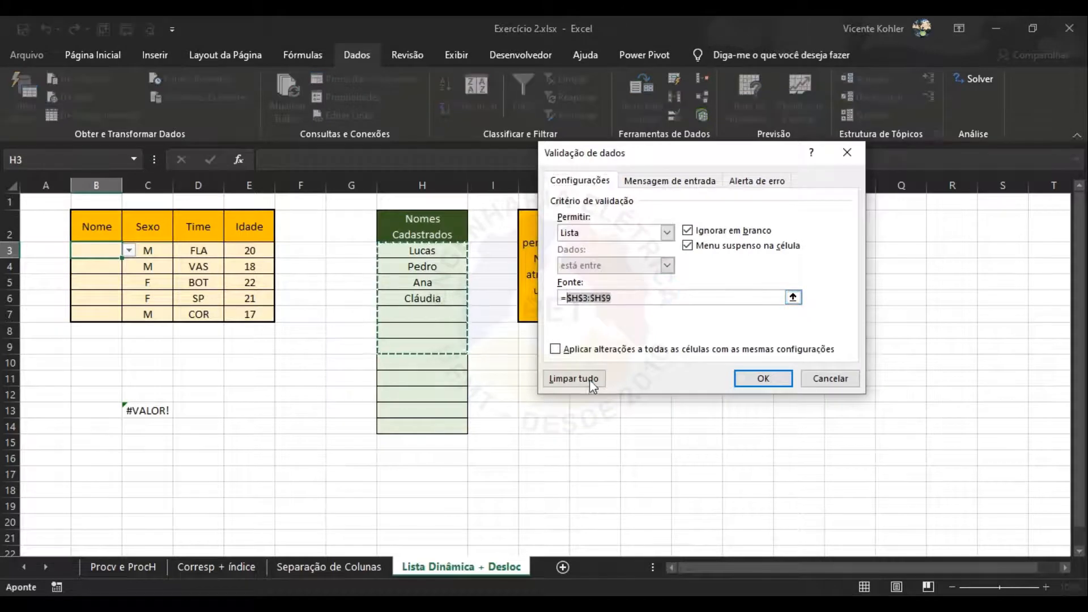
pyautogui.click(574, 378)
pyautogui.click(763, 379)
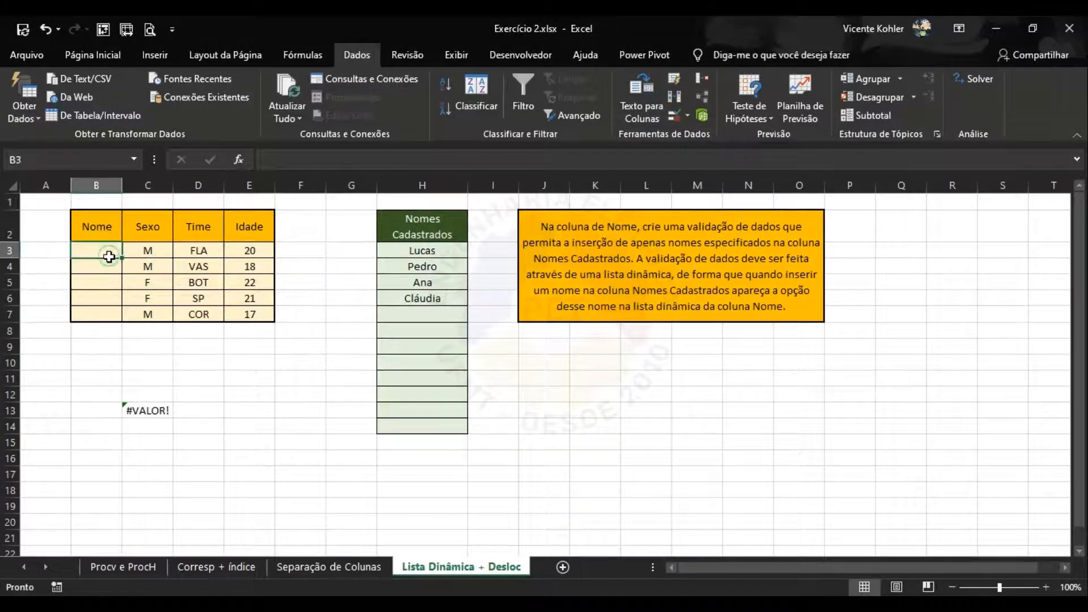
# Step: Set the data validation of the Nome cells B3:B7 to allow a Lista
pyautogui.moveTo(97, 249); pyautogui.dragTo(111, 312)
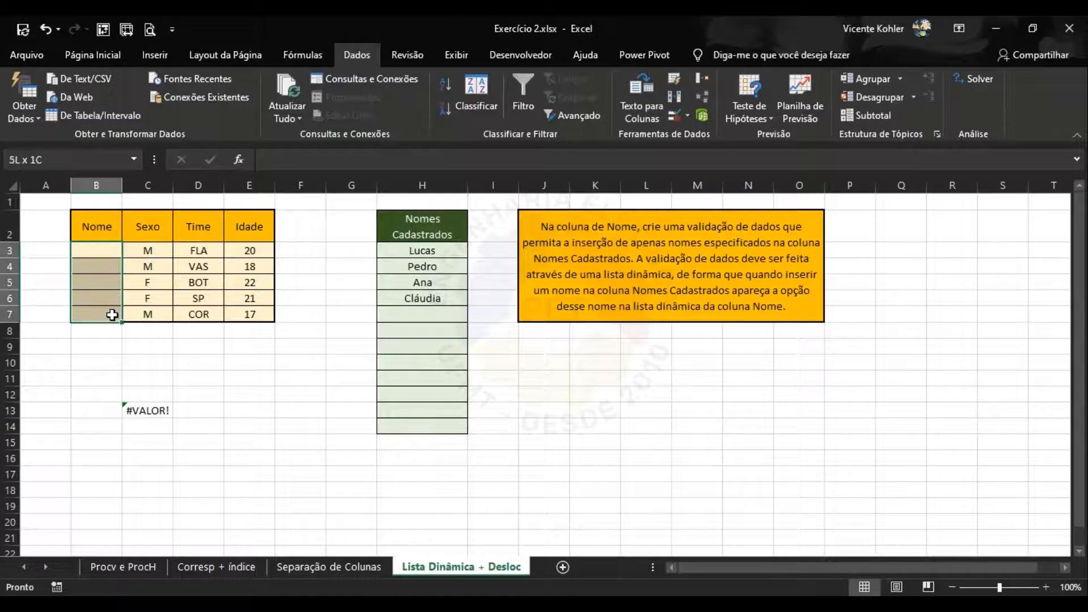
pyautogui.click(685, 113)
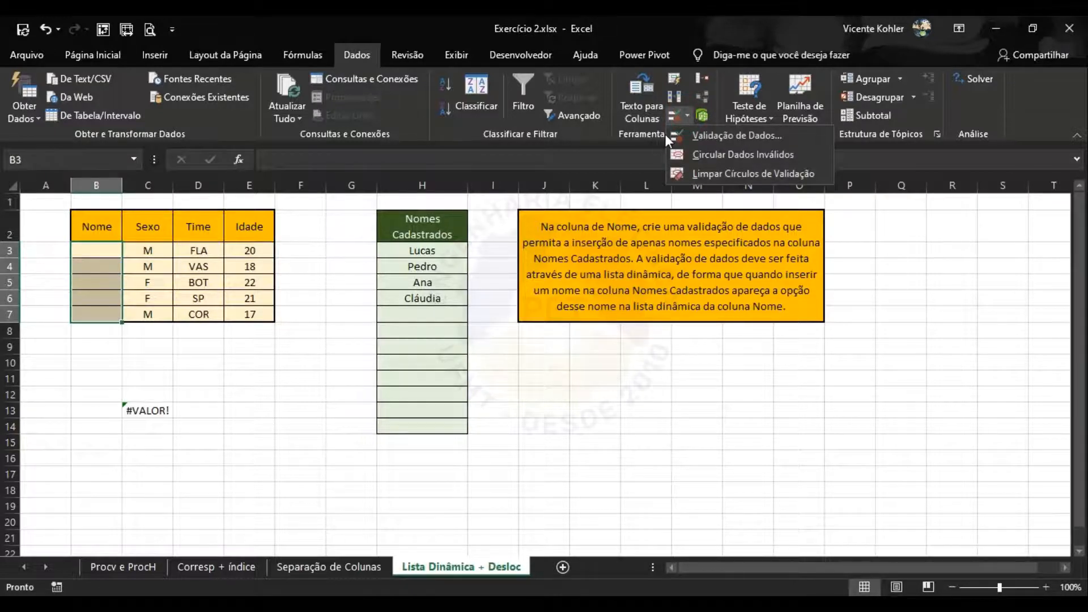
pyautogui.click(728, 136)
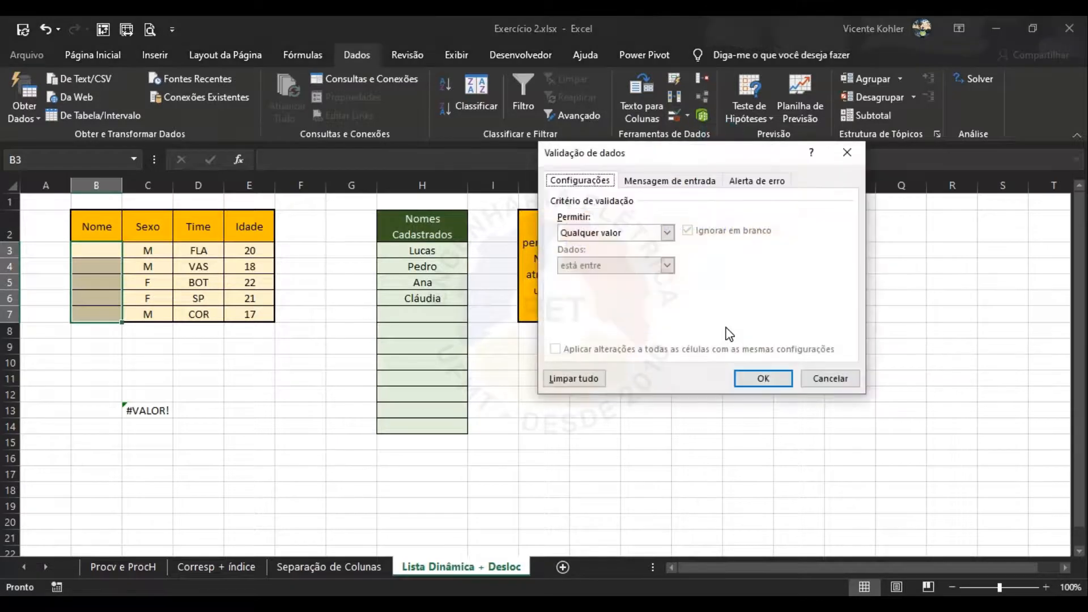
pyautogui.click(667, 232)
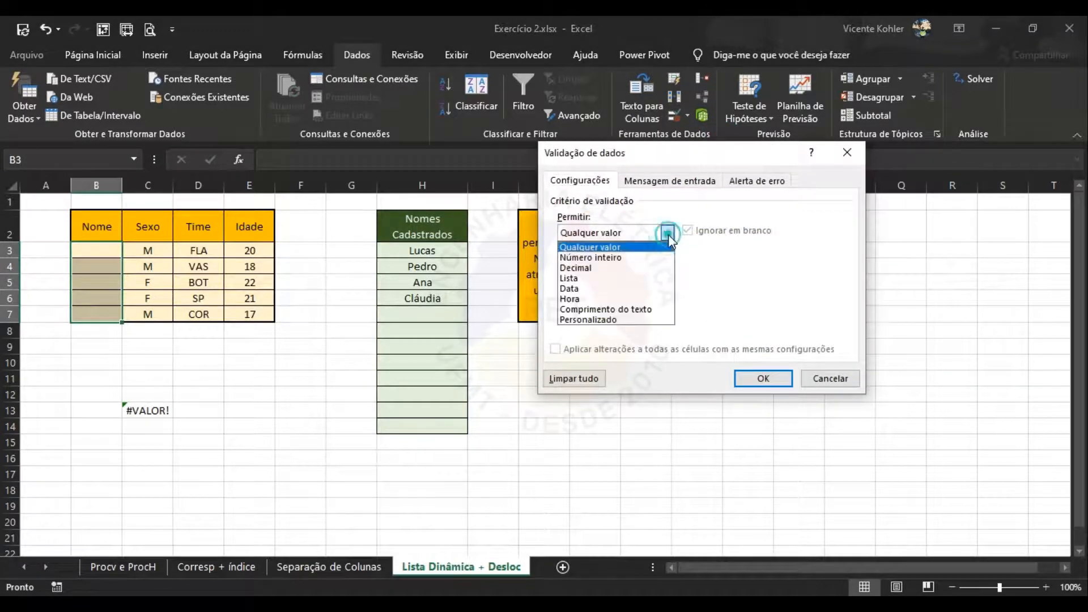
pyautogui.click(609, 283)
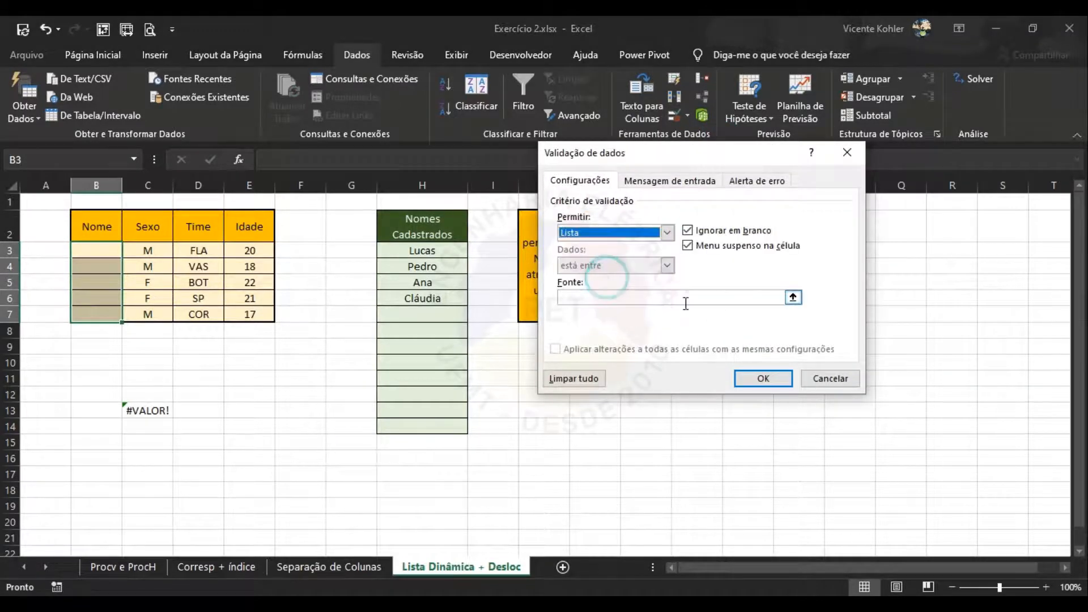
# Step: Try the fixed range =$H$3:$H$6 as the source of the validation list
pyautogui.click(725, 296)
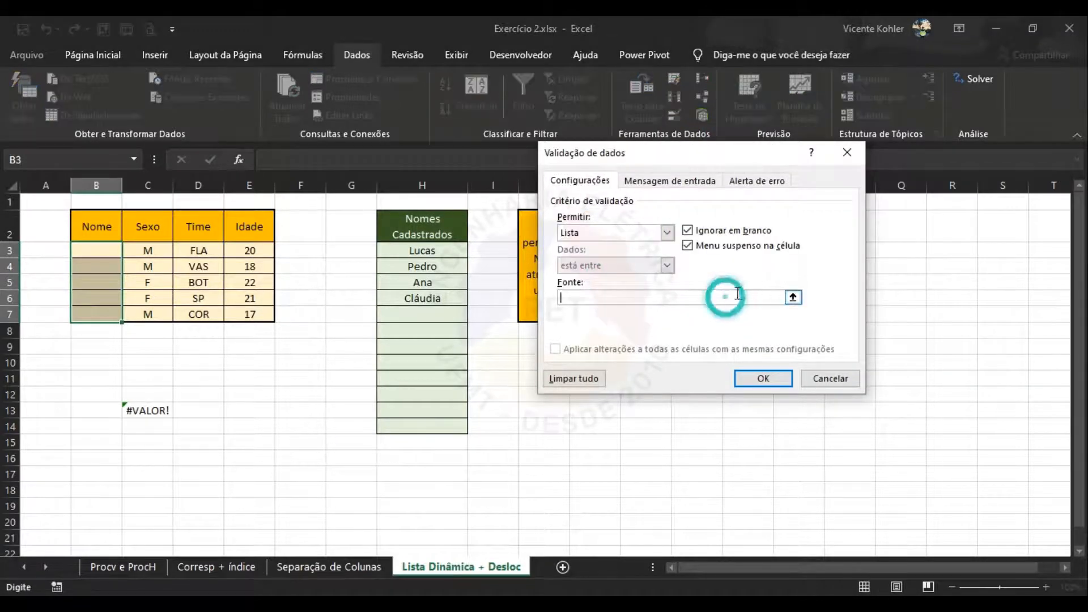
pyautogui.click(793, 297)
pyautogui.moveTo(424, 248); pyautogui.dragTo(430, 300)
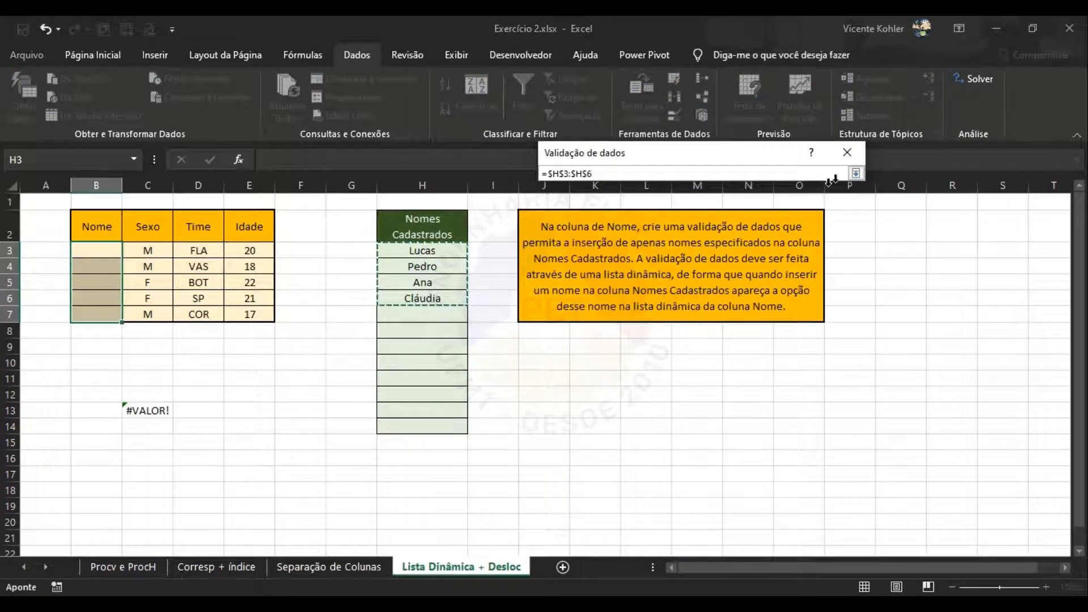
pyautogui.click(856, 174)
pyautogui.moveTo(753, 296); pyautogui.dragTo(498, 285)
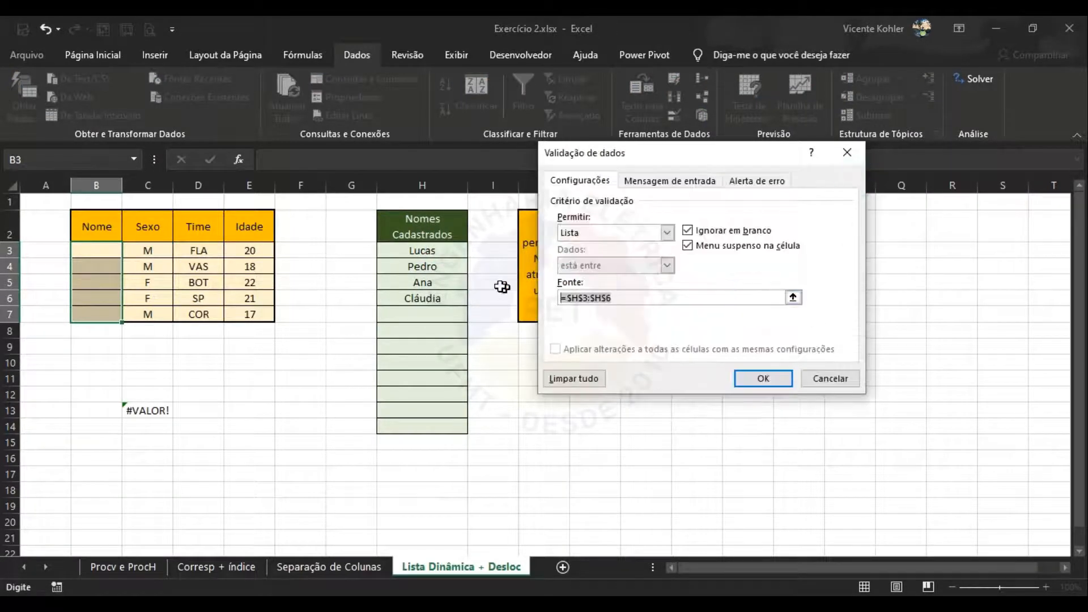
pyautogui.click(621, 295)
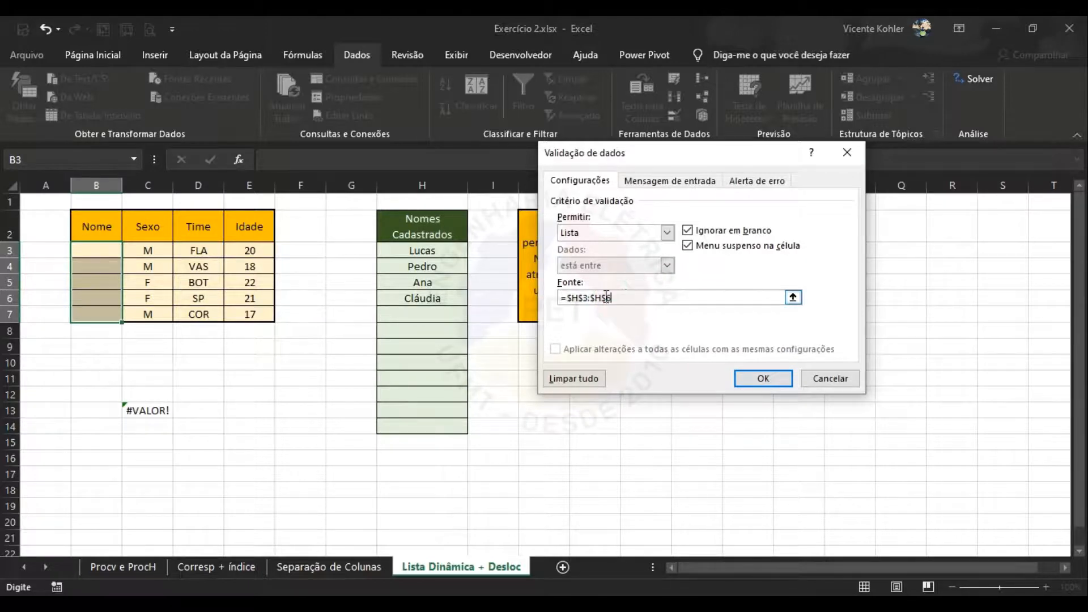
# Step: Replace the list source with =DESLOC(H2;1;;CONT.VALORES(H:H)-1) and apply the validation to B3:B7
pyautogui.moveTo(555, 295); pyautogui.dragTo(609, 296)
pyautogui.write('=DESLOC(H2;1;;CONT.VALORES(H:H)-1)')
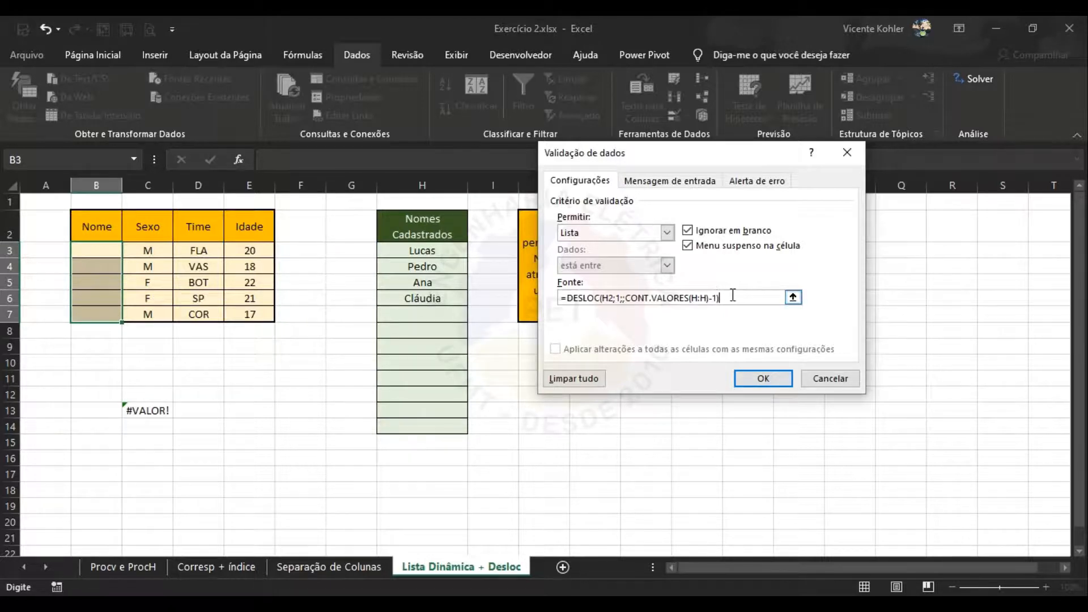
pyautogui.moveTo(732, 295)
pyautogui.mouseDown()
pyautogui.moveTo(577, 298)
pyautogui.moveTo(719, 298)
pyautogui.mouseUp()
pyautogui.click(760, 377)
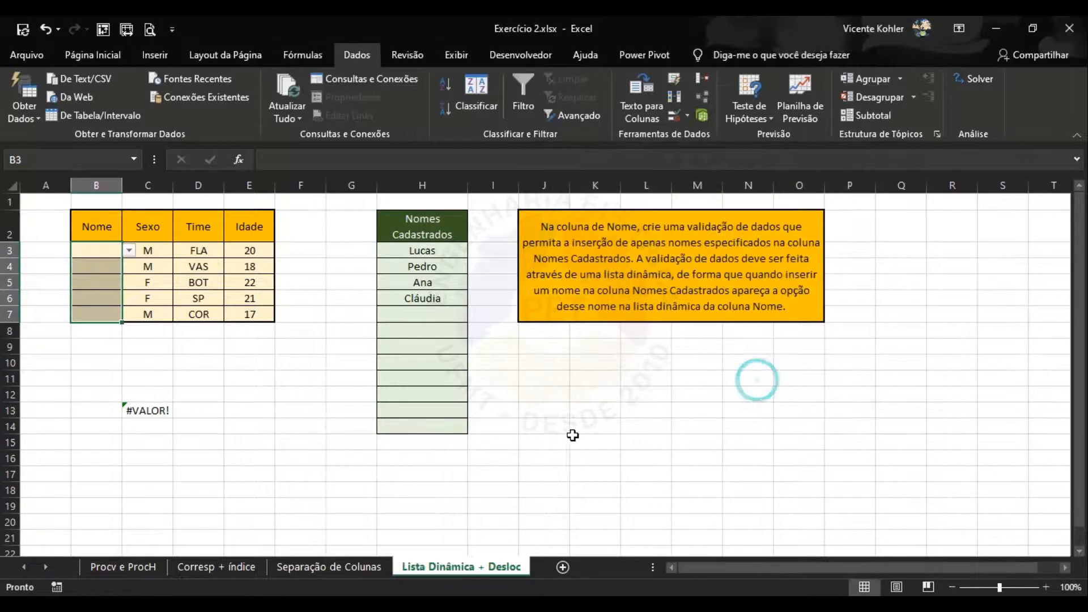
# Step: Check the validation on the Nome cells and examine the dropdown options offered in B3
pyautogui.click(236, 393)
pyautogui.click(96, 313)
pyautogui.click(108, 282)
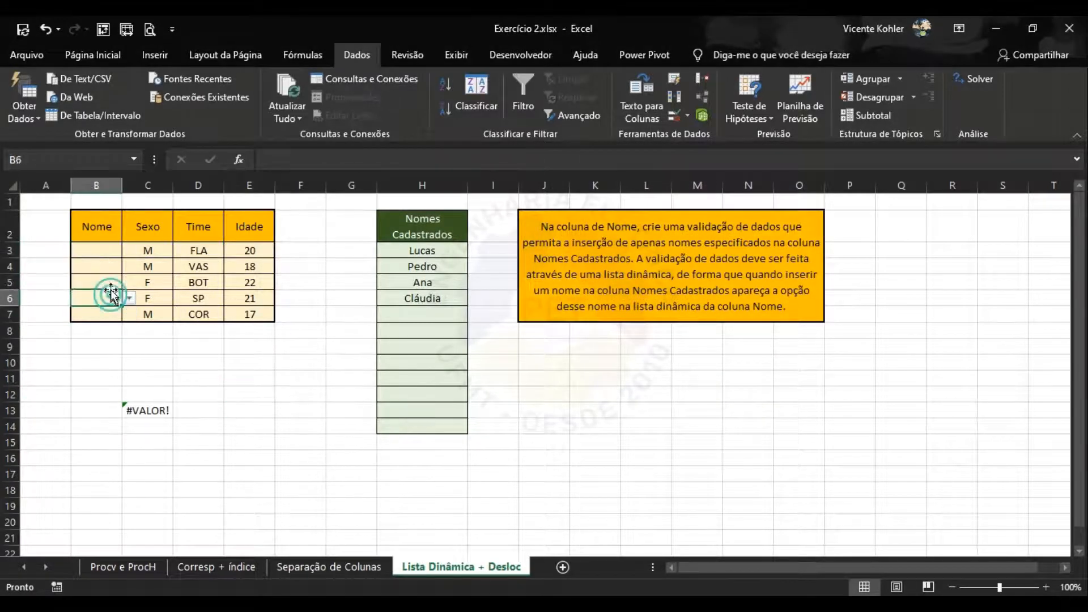
pyautogui.click(102, 249)
pyautogui.click(130, 250)
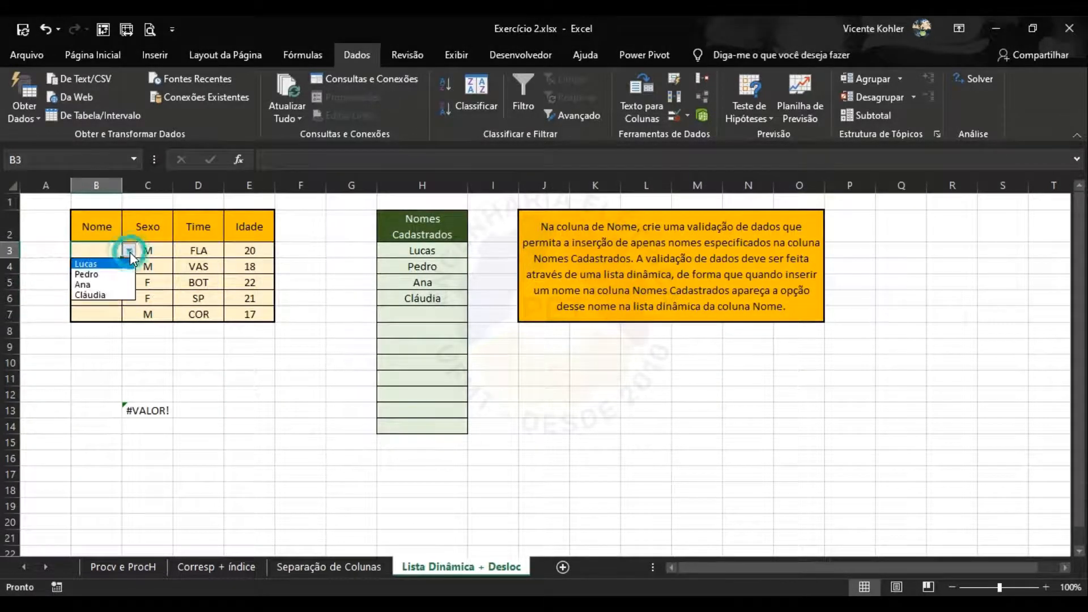
pyautogui.click(128, 322)
pyautogui.click(109, 266)
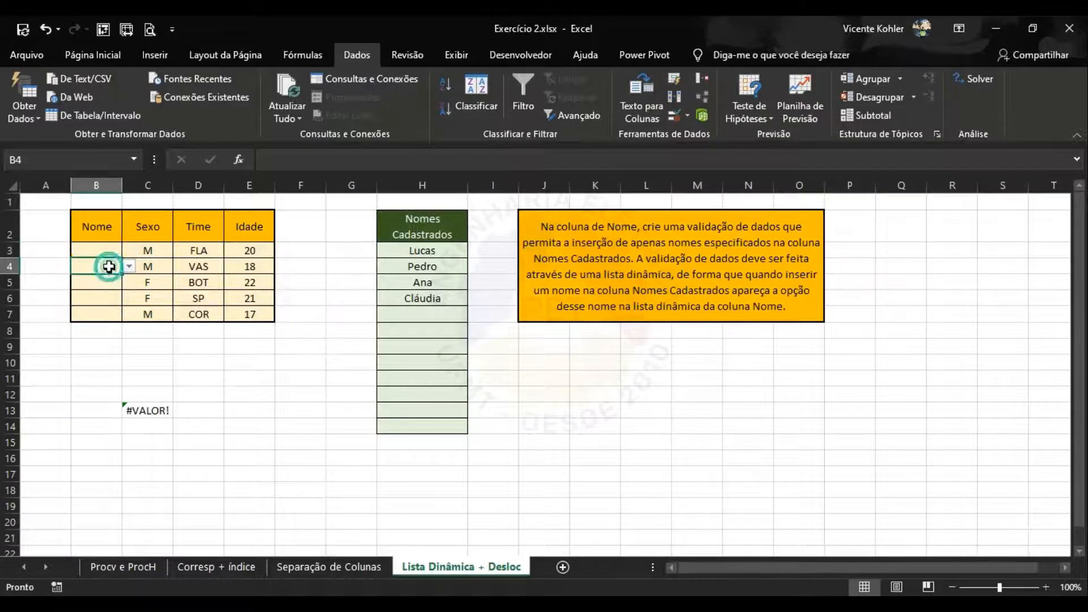
pyautogui.click(98, 249)
pyautogui.click(130, 251)
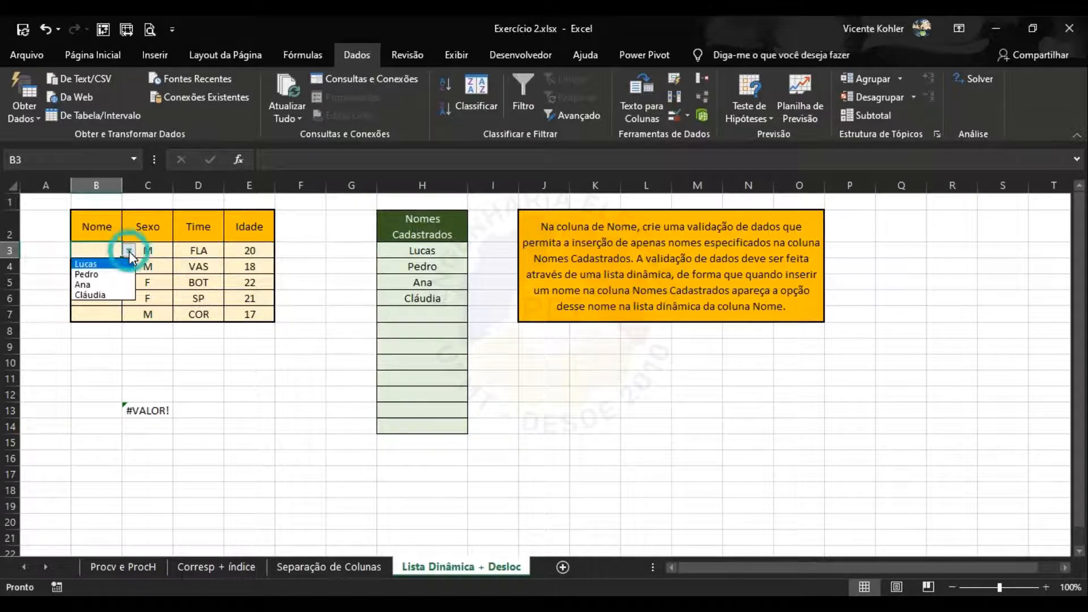
# Step: Enter another first name in H7, the next empty cell of Nomes Cadastrados
pyautogui.click(425, 315)
pyautogui.write('vicente')
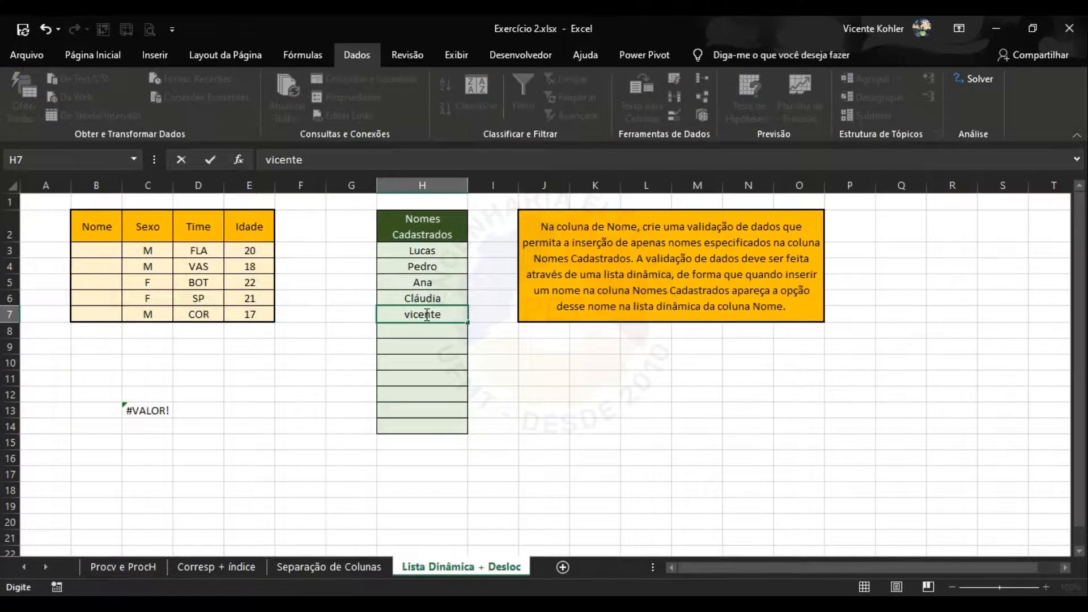
pyautogui.click(311, 358)
# Step: Check the dropdown of B3 for the name just added to Nomes Cadastrados
pyautogui.click(102, 253)
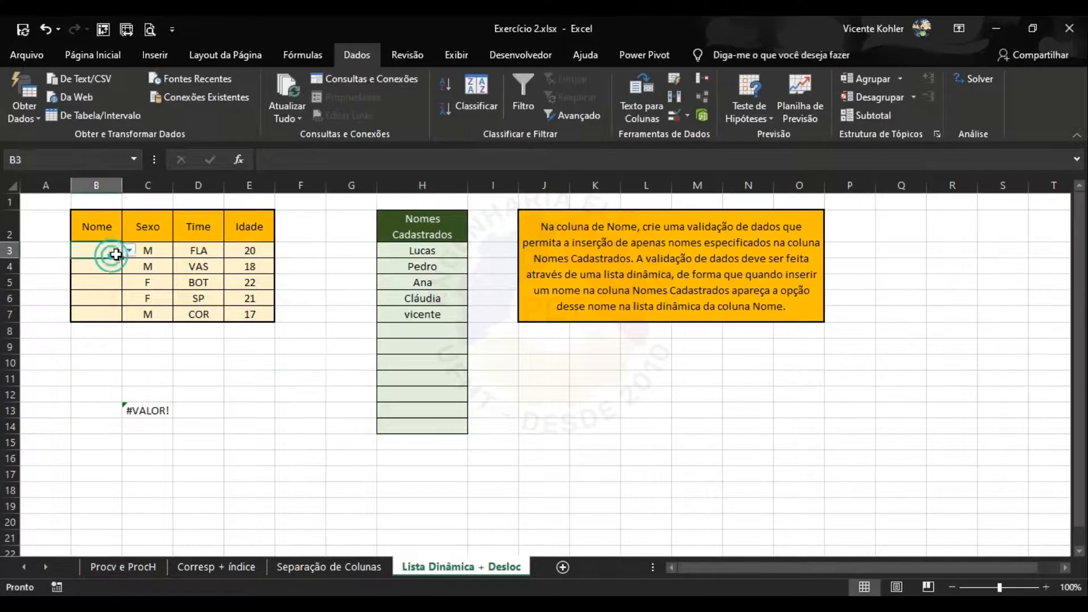
pyautogui.click(130, 250)
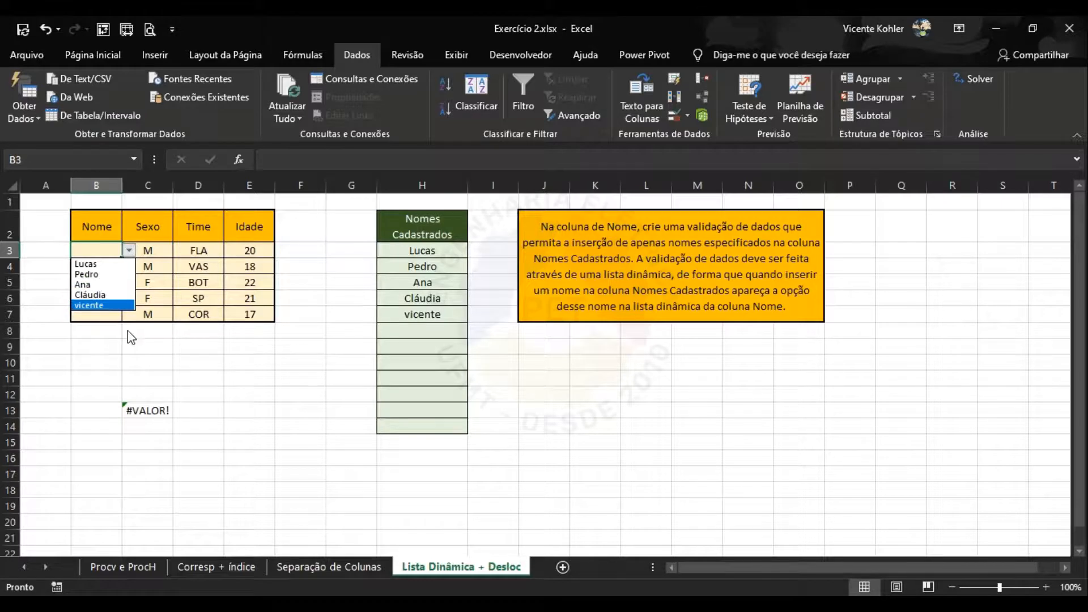
pyautogui.click(420, 333)
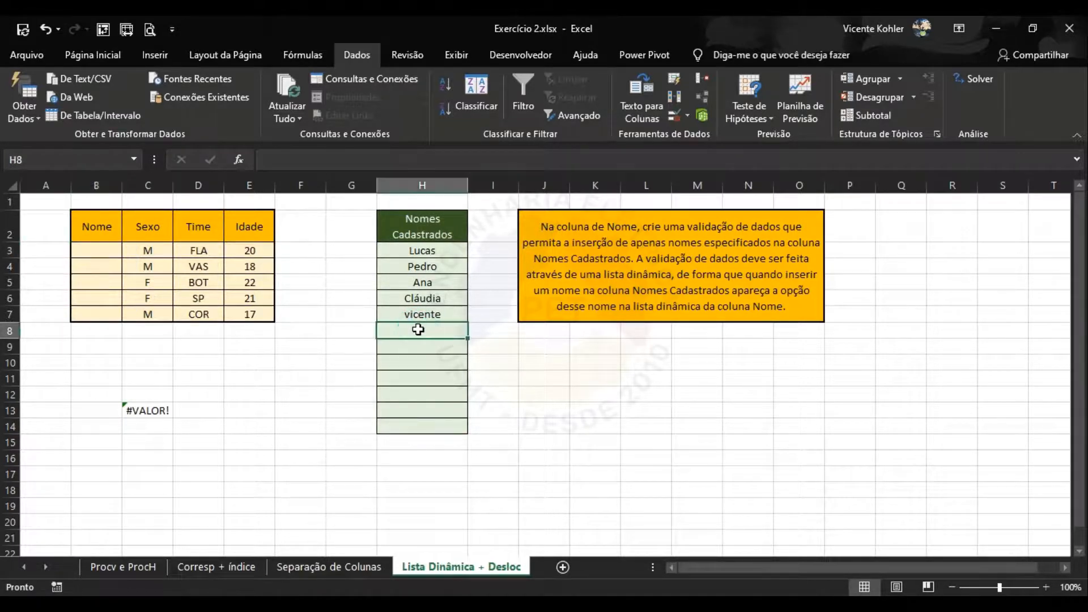
# Step: Enter another first name in H8 under Nomes Cadastrados and check the dropdown of B3
pyautogui.write('maria')
pyautogui.click(319, 327)
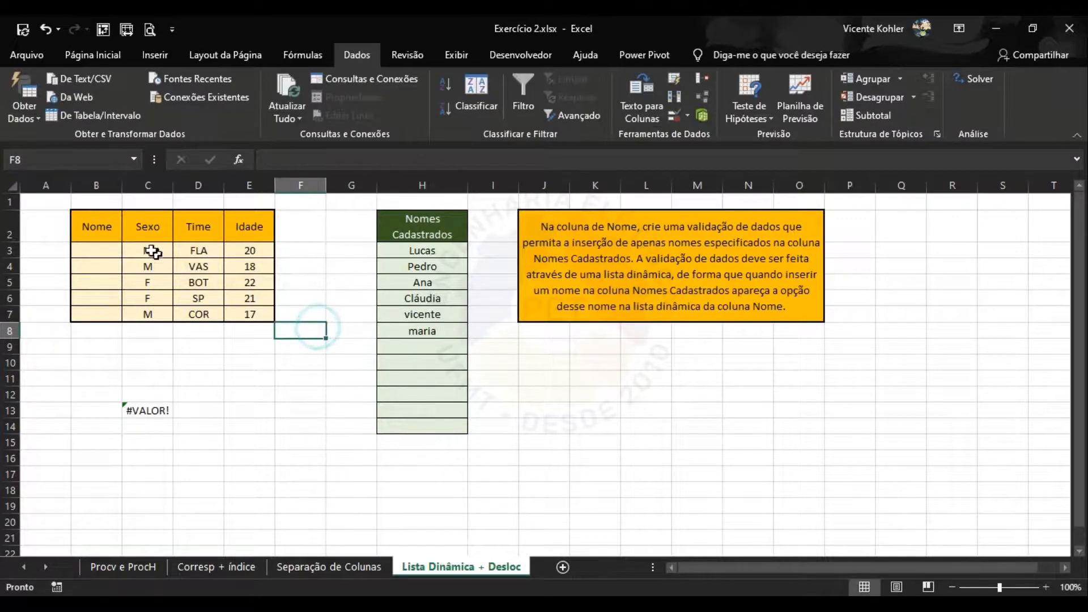
pyautogui.click(119, 245)
pyautogui.click(130, 250)
pyautogui.press('Escape')
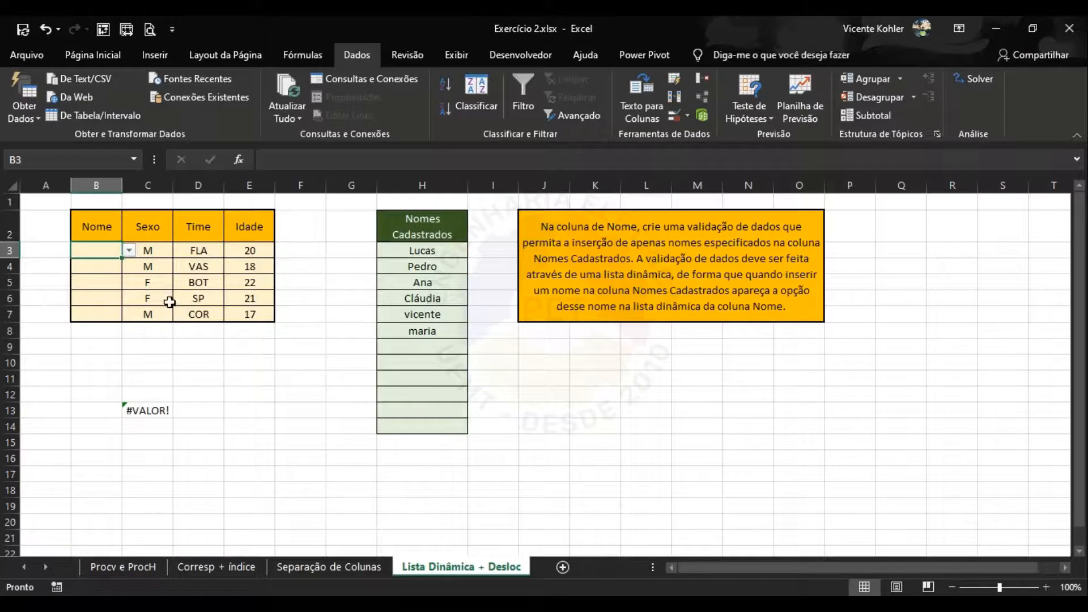
# Step: Compare the dropdown options offered in B4 and B7 of the Nome column
pyautogui.click(112, 271)
pyautogui.click(130, 266)
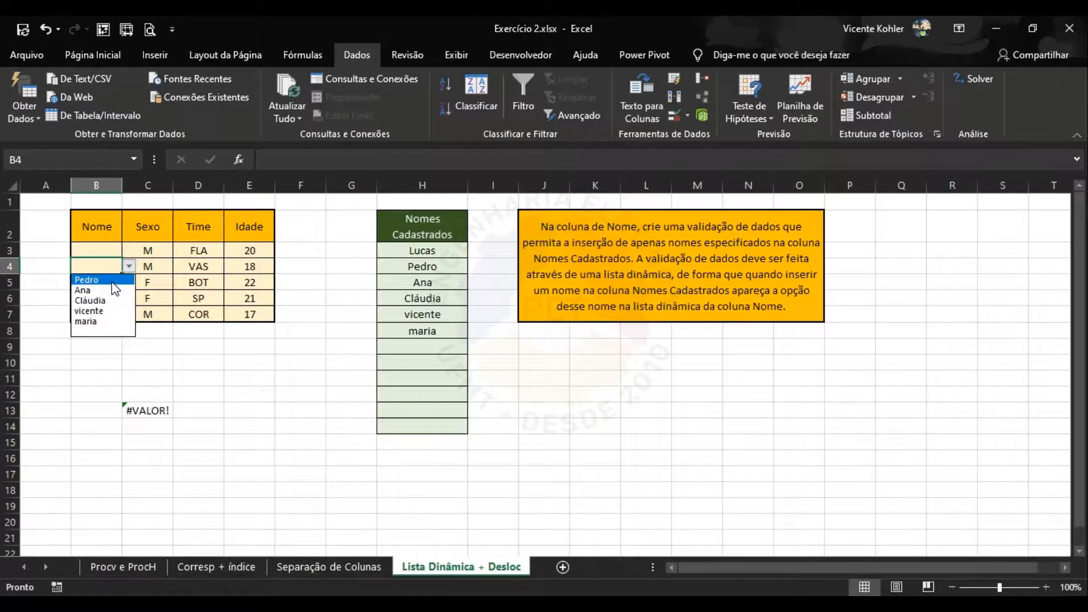
pyautogui.click(176, 340)
pyautogui.click(100, 312)
pyautogui.click(130, 315)
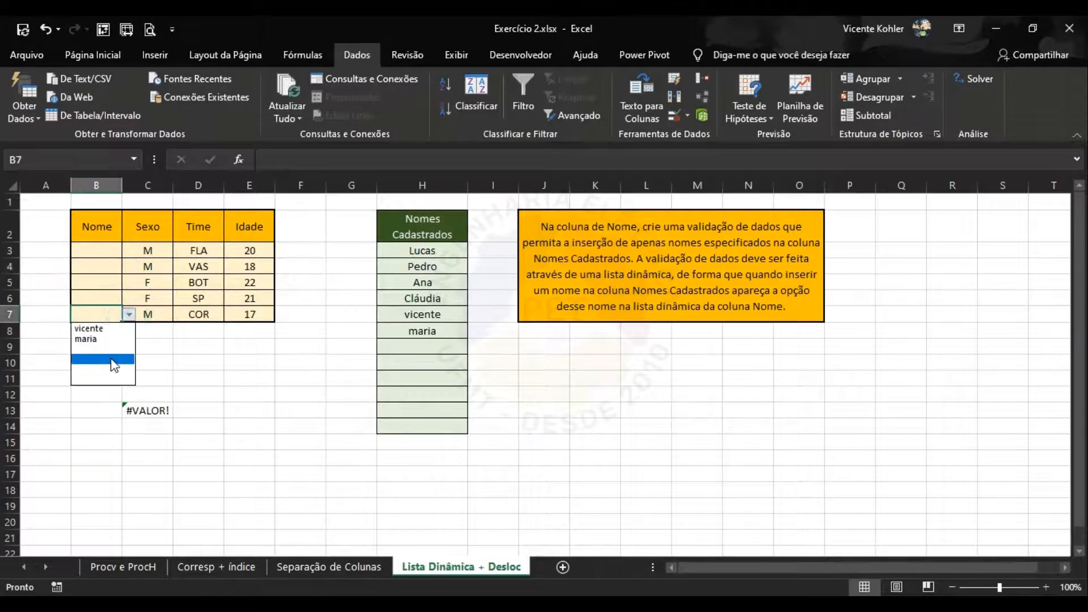
pyautogui.click(191, 361)
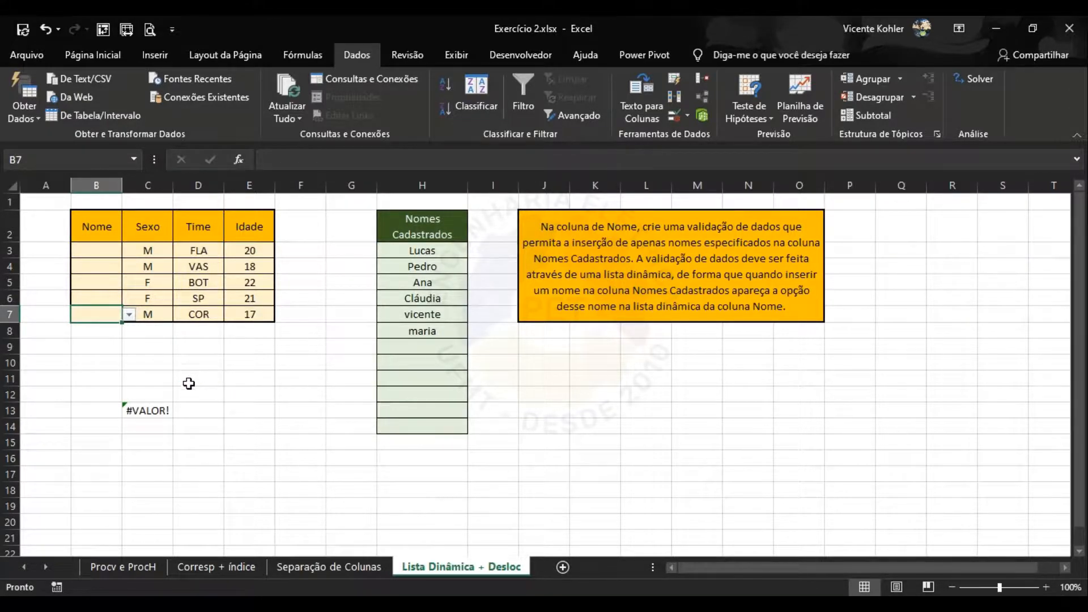
# Step: Paste the copied DESLOC list formula starting in C12 and review its H2 reference without changing it
pyautogui.click(146, 394)
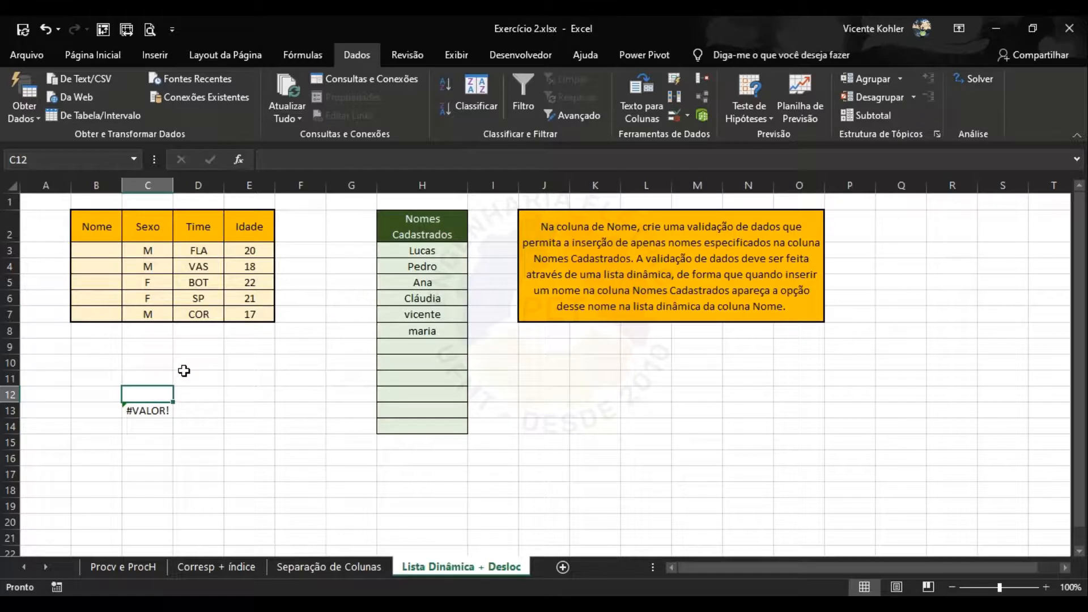
pyautogui.write('=DESLOC(H2;1;;CONT.VALORES(H:H)\t1)')
pyautogui.click(87, 397)
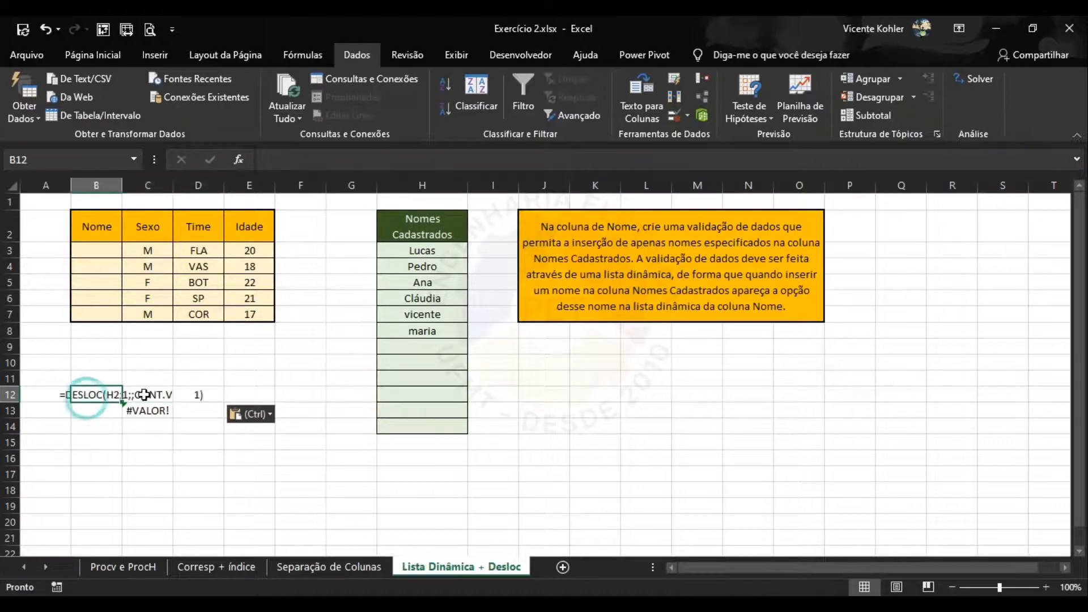
pyautogui.doubleClick(147, 394)
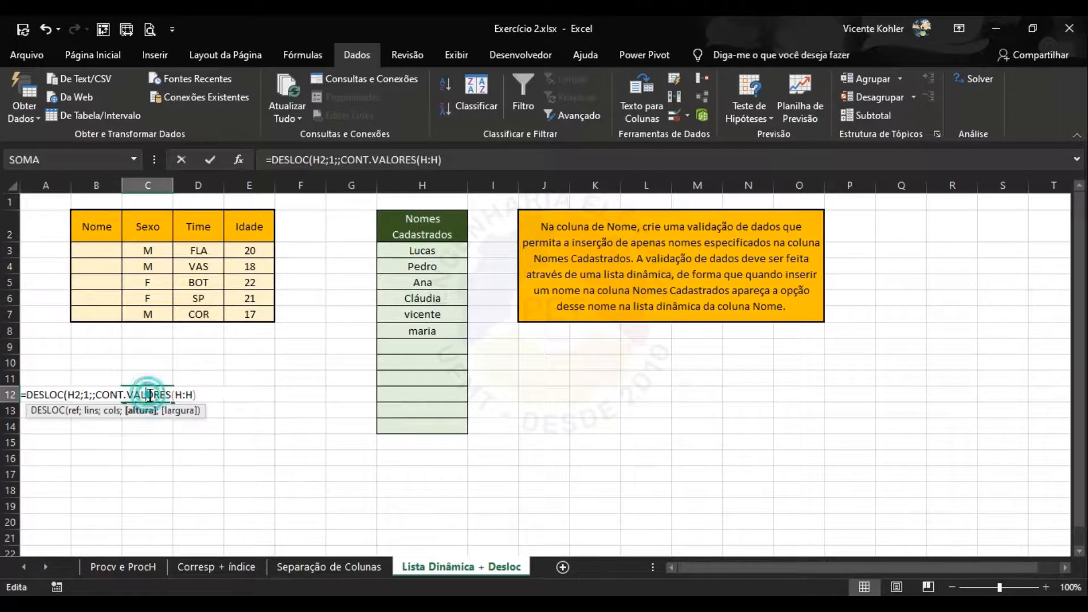
pyautogui.click(76, 394)
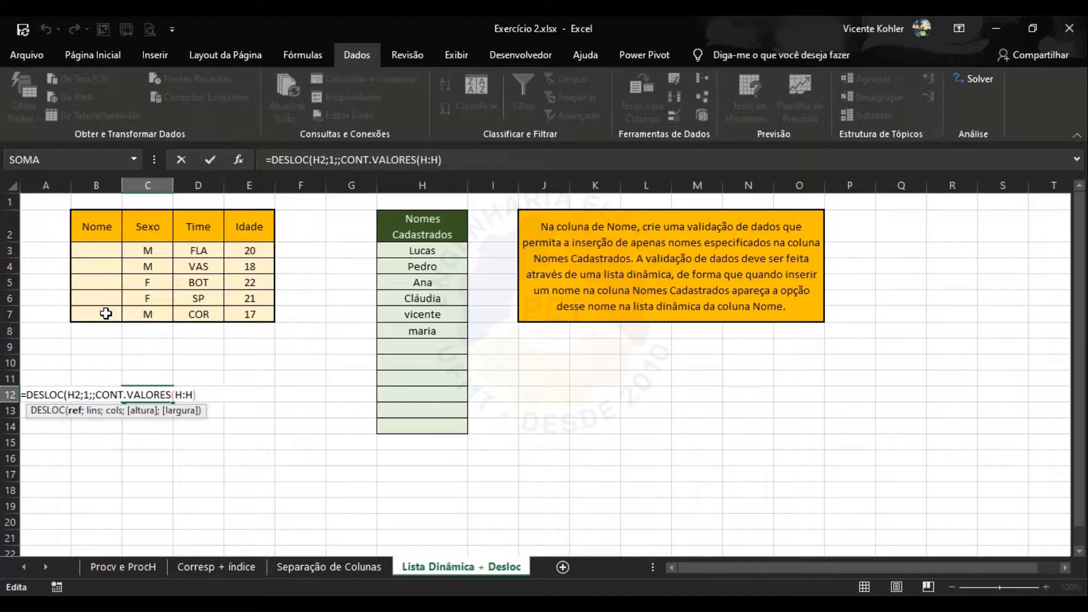
pyautogui.press('Escape')
pyautogui.click(113, 249)
pyautogui.moveTo(113, 279); pyautogui.dragTo(108, 315)
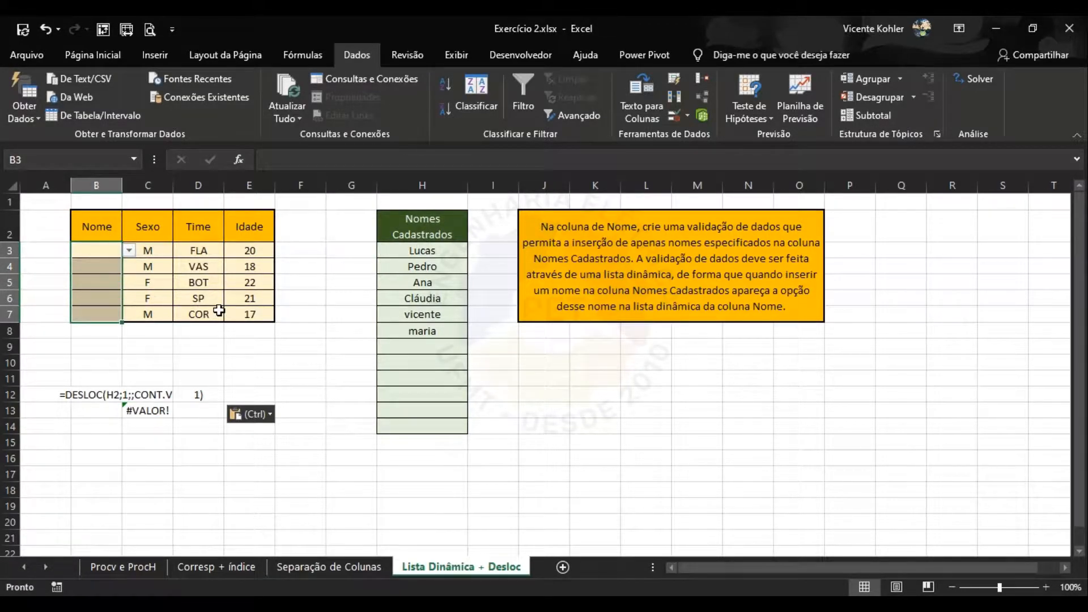
pyautogui.click(292, 348)
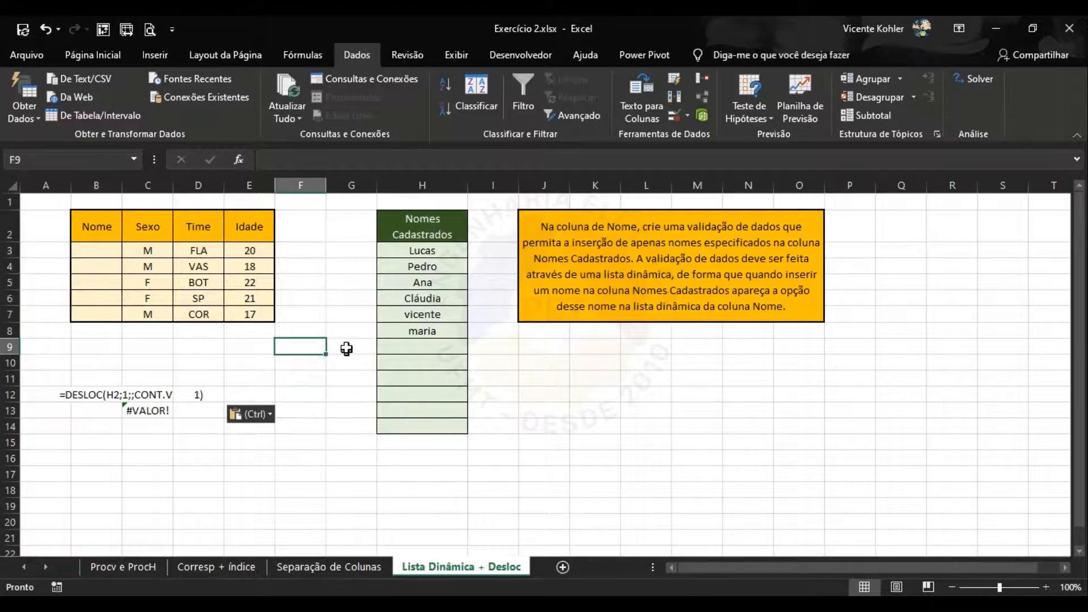
# Step: Enter =E5 in F5 and fill the formula down to F7 as a relative reference example
pyautogui.click(255, 264)
pyautogui.doubleClick(301, 275)
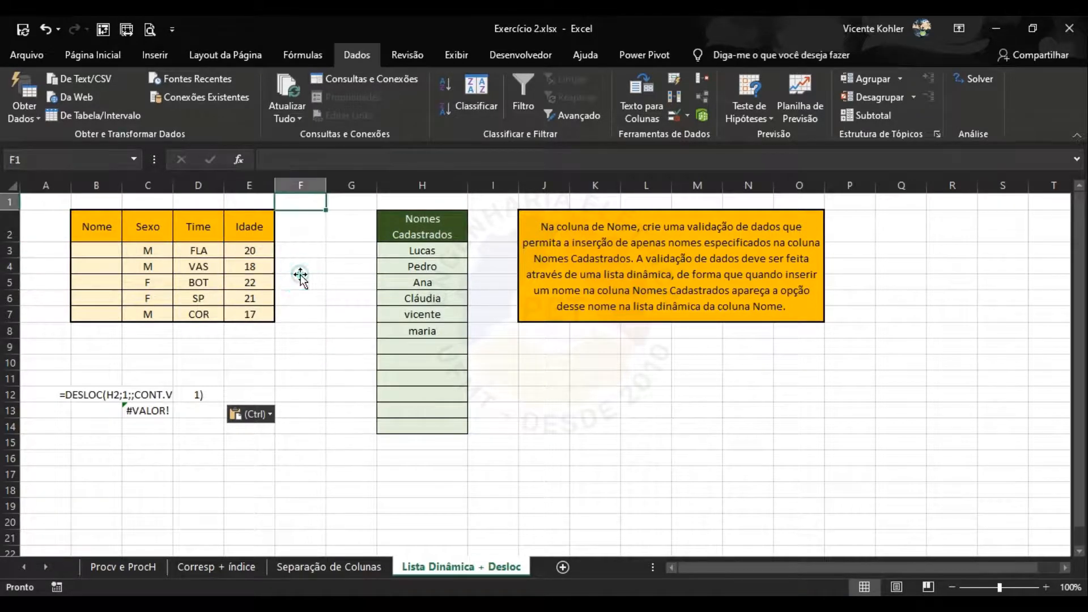
pyautogui.click(300, 278)
pyautogui.write('=')
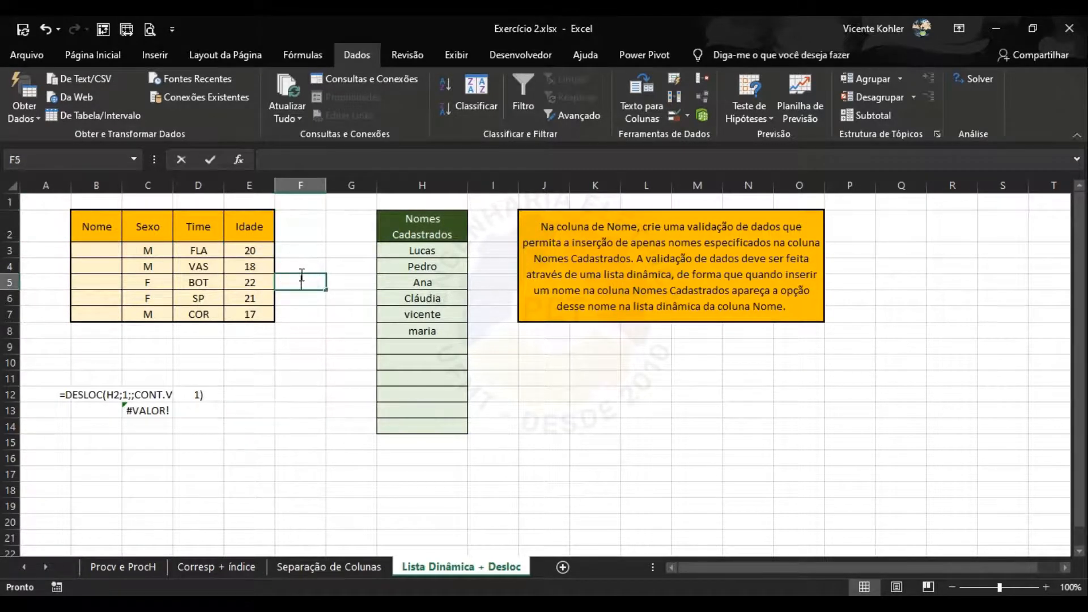
pyautogui.click(262, 281)
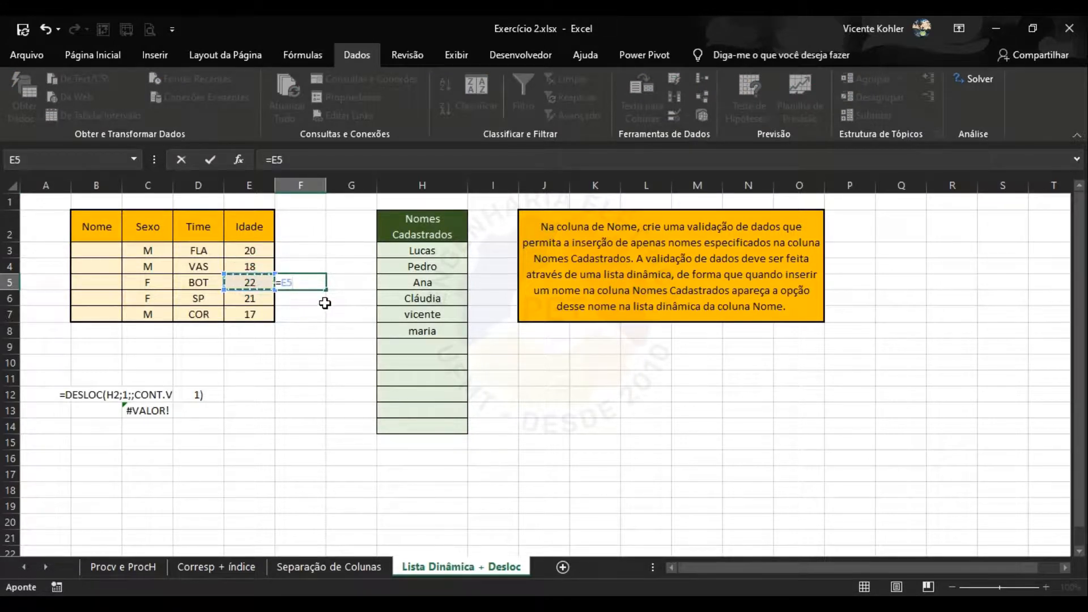
pyautogui.press('Return')
pyautogui.click(312, 282)
pyautogui.moveTo(326, 289); pyautogui.dragTo(323, 321)
pyautogui.click(300, 340)
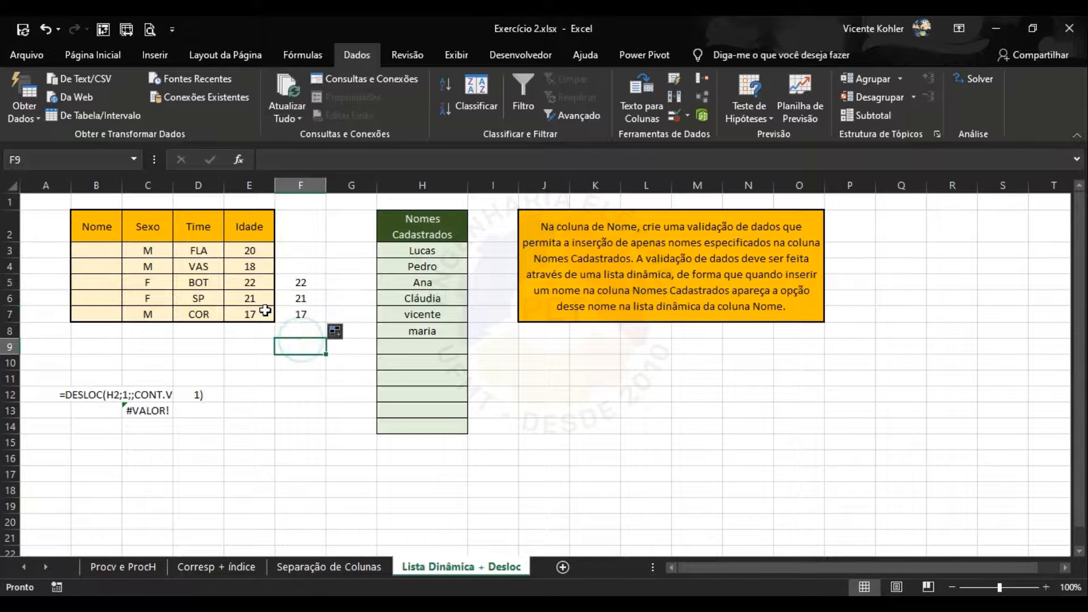
# Step: Inspect the cell references in the formulas of F5 to F7
pyautogui.doubleClick(300, 299)
pyautogui.click(300, 283)
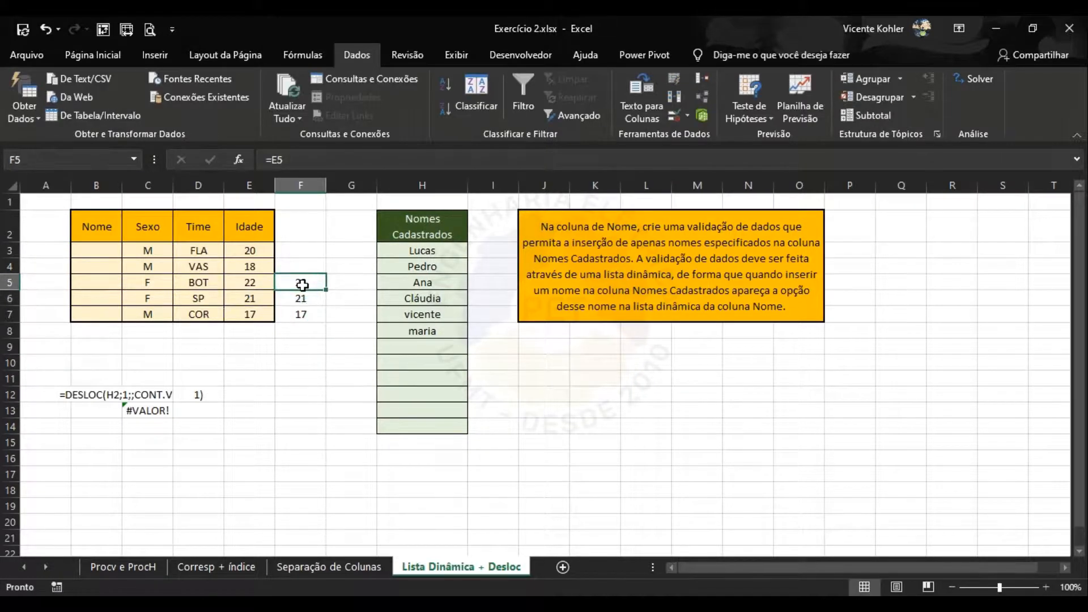
pyautogui.doubleClick(305, 299)
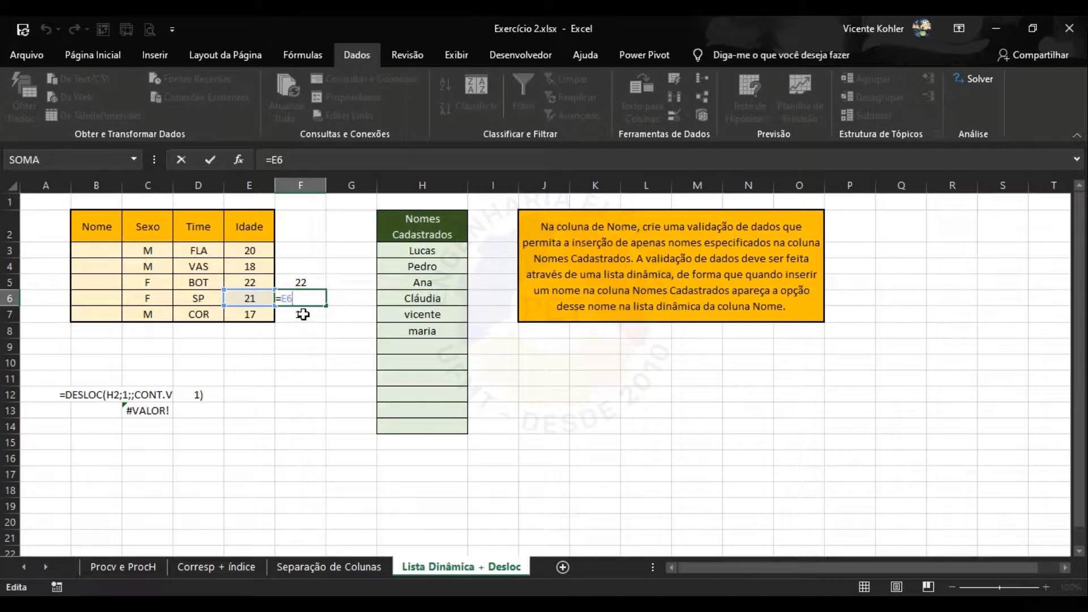
pyautogui.click(309, 317)
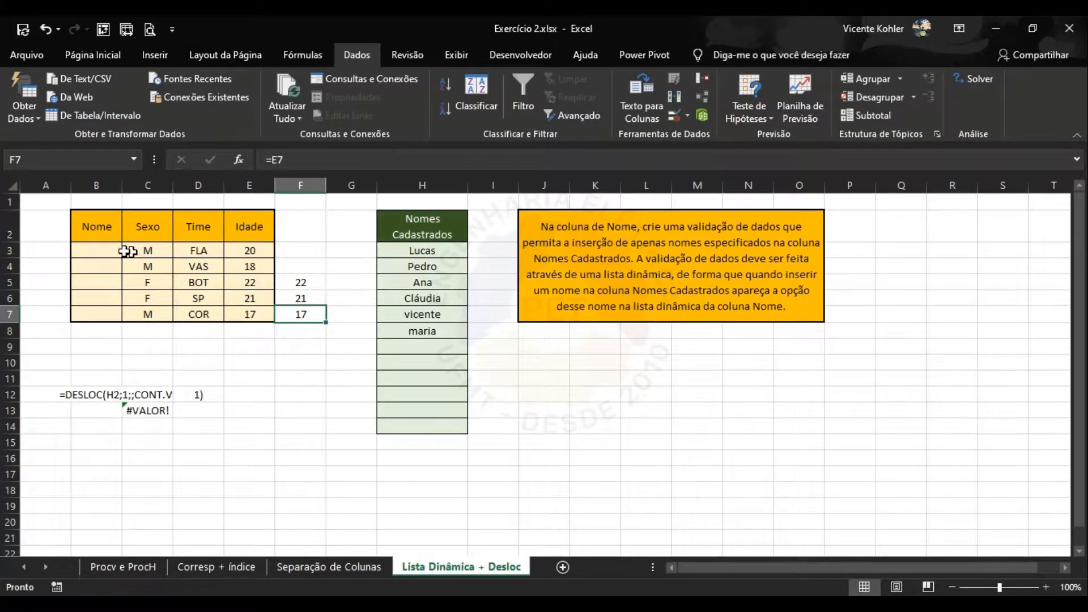
# Step: Examine the DESLOC reference in the data validation source of B7, leaving the rule as it is
pyautogui.click(106, 248)
pyautogui.moveTo(106, 248); pyautogui.dragTo(106, 316)
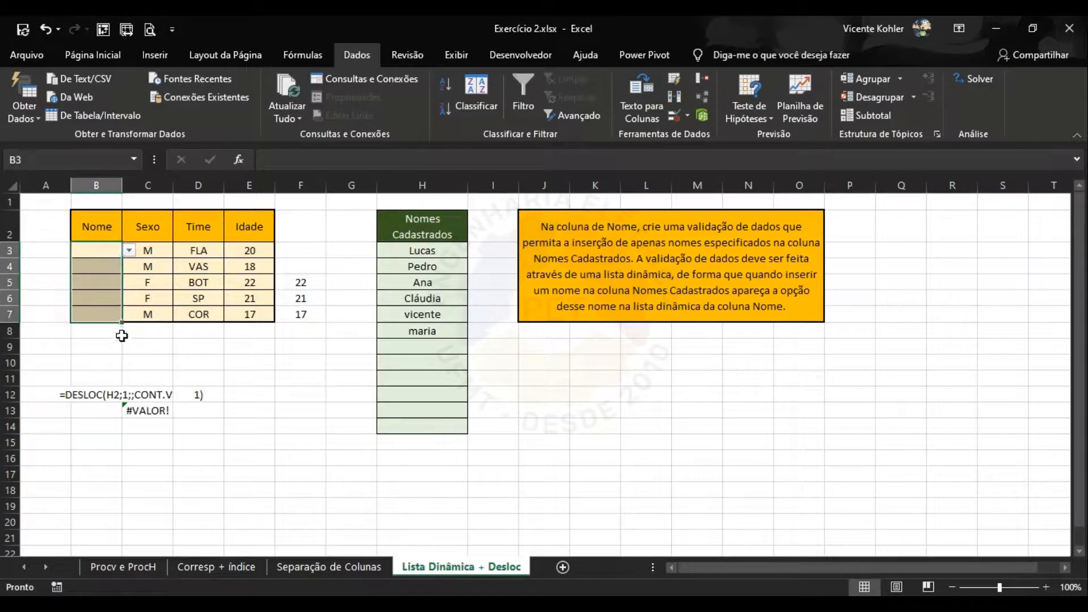
pyautogui.click(105, 316)
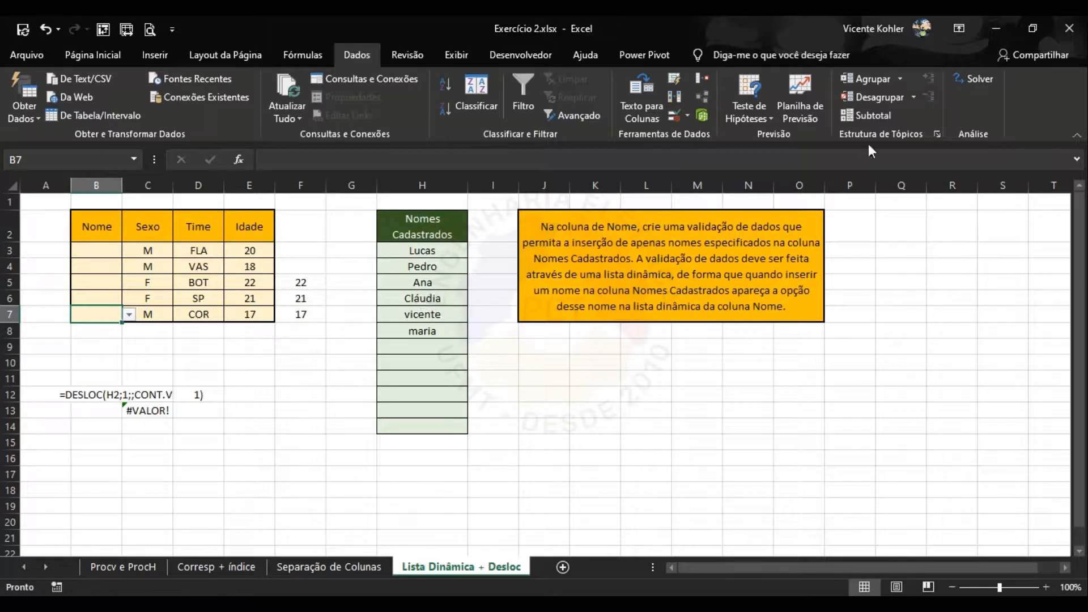
pyautogui.click(685, 119)
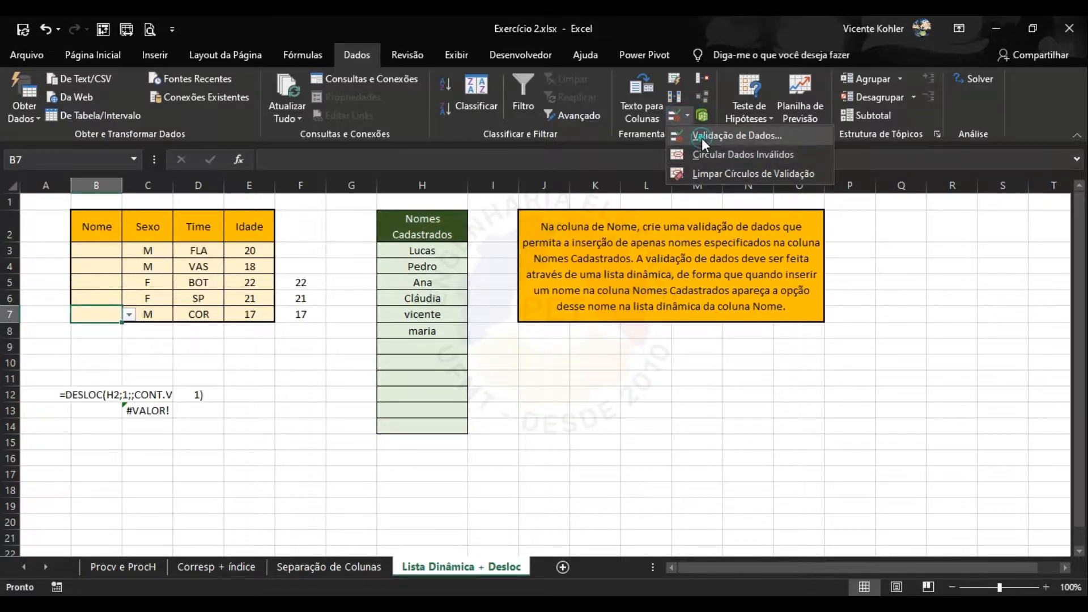
pyautogui.click(702, 138)
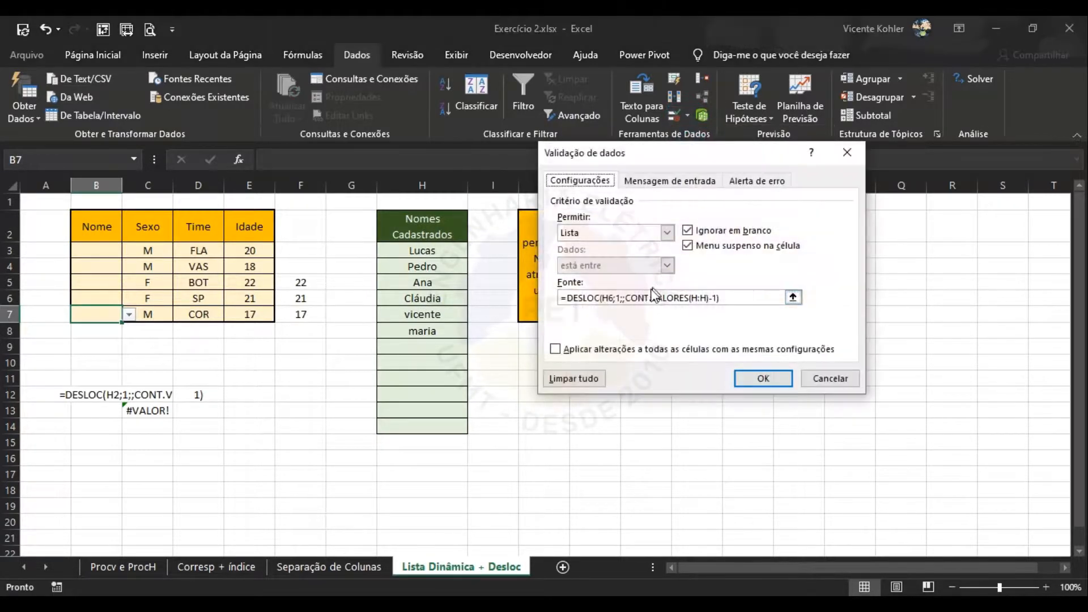
pyautogui.click(617, 297)
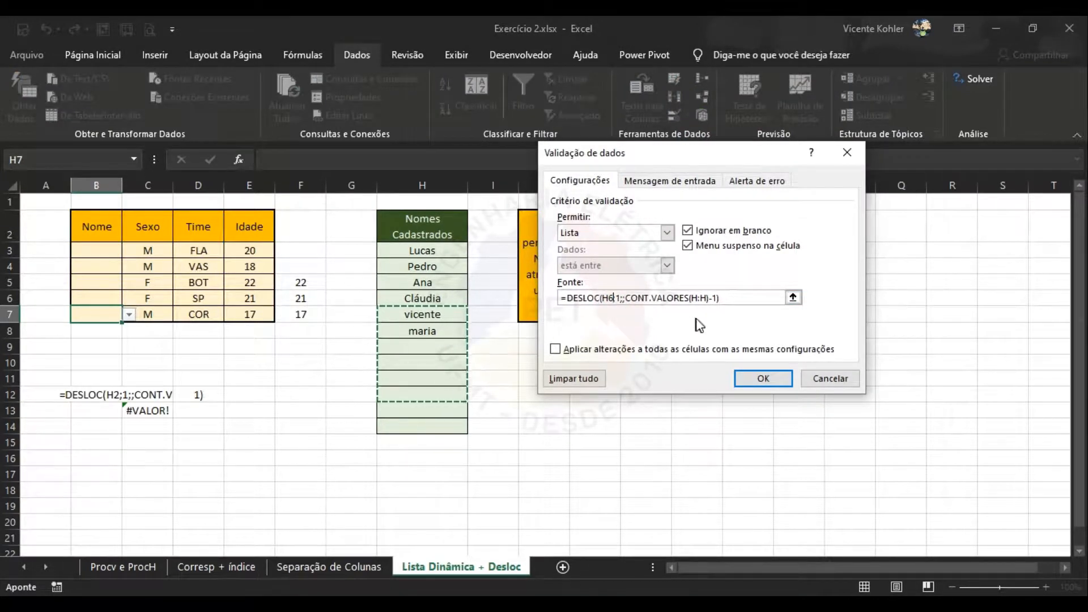
pyautogui.click(820, 381)
# Step: Clear all data validation settings from the Nome cells B3:B7
pyautogui.click(184, 343)
pyautogui.moveTo(113, 313); pyautogui.dragTo(159, 251)
pyautogui.click(687, 115)
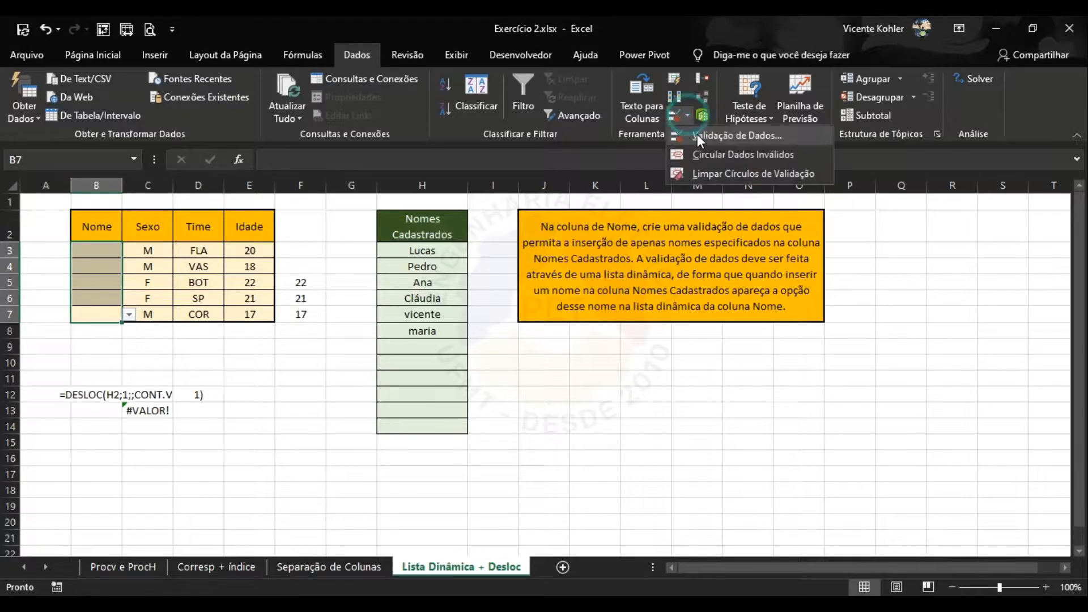
pyautogui.click(697, 136)
pyautogui.click(574, 379)
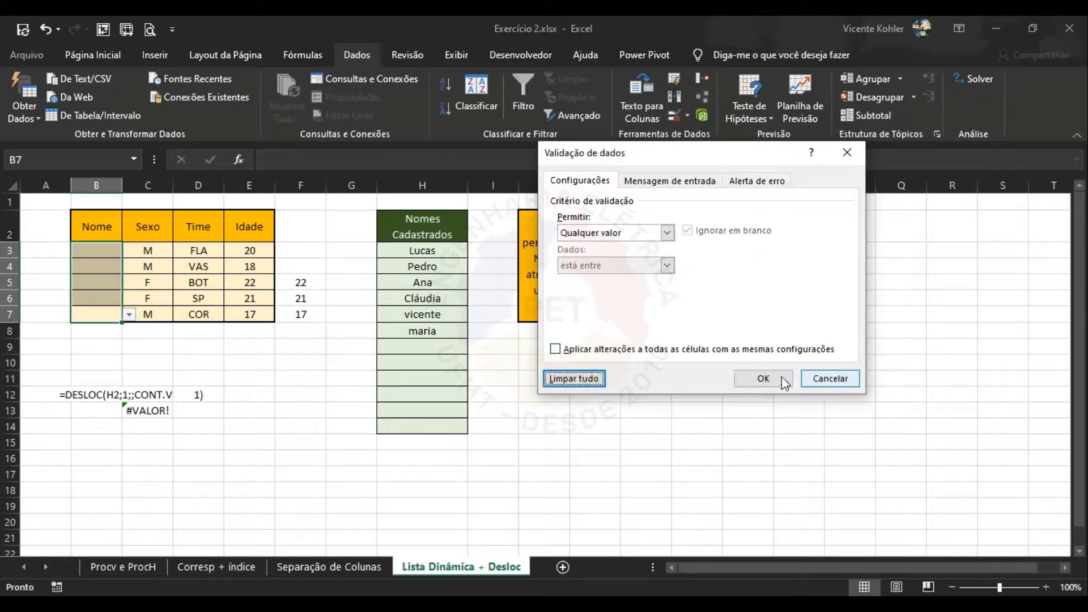
pyautogui.click(762, 378)
pyautogui.click(252, 393)
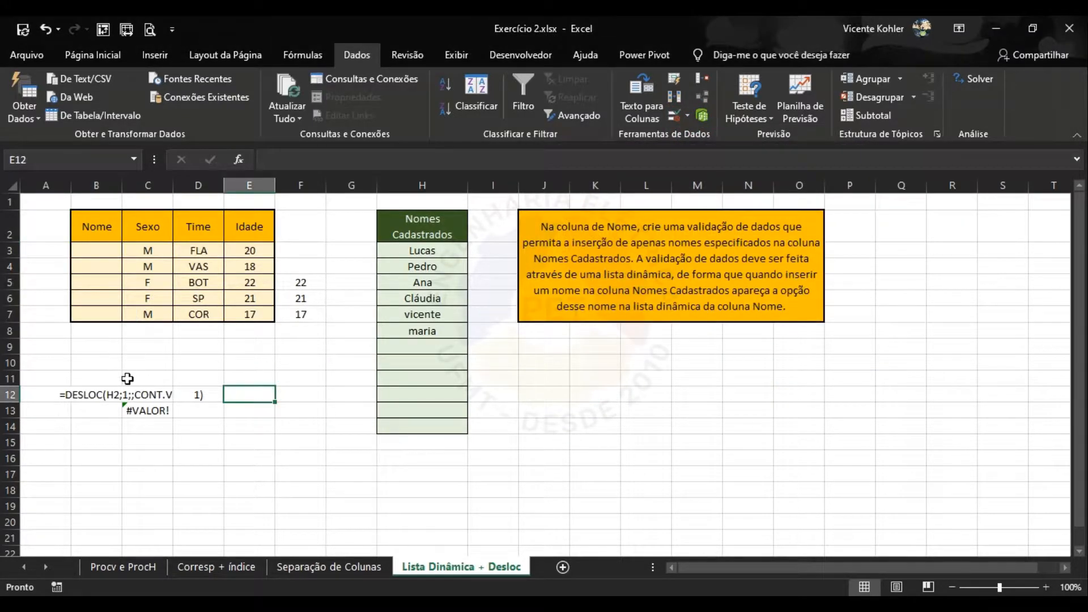
# Step: Use C16 to make the H2 reference absolute, copy =DESLOC($H$2;1;;CONT.VALORES(H:H)-1), and discard the cell entry
pyautogui.click(152, 461)
pyautogui.click(311, 159)
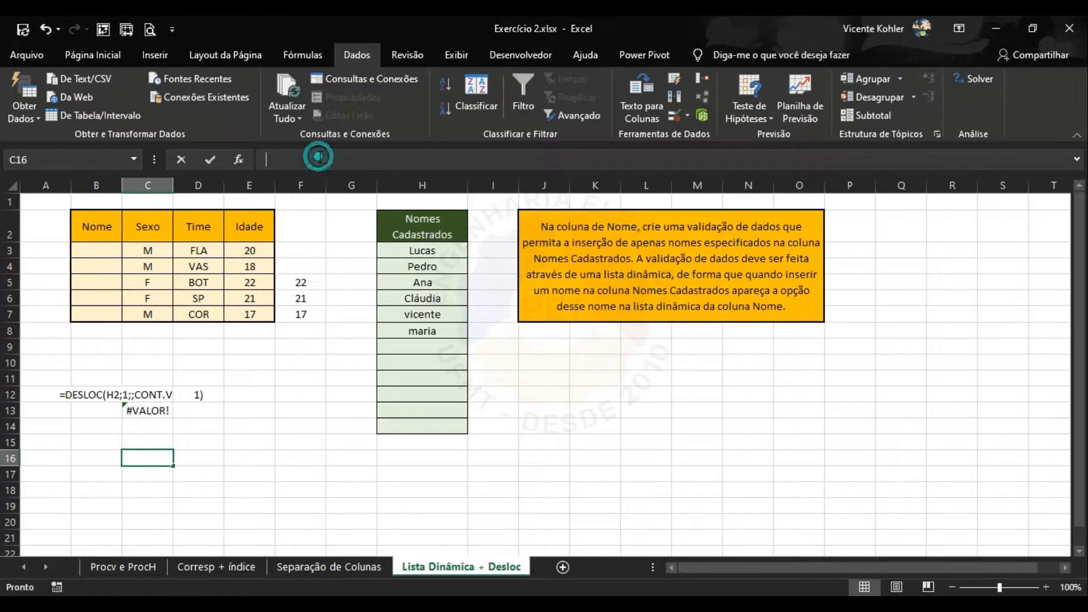
pyautogui.hotkey('ctrl', 'v')
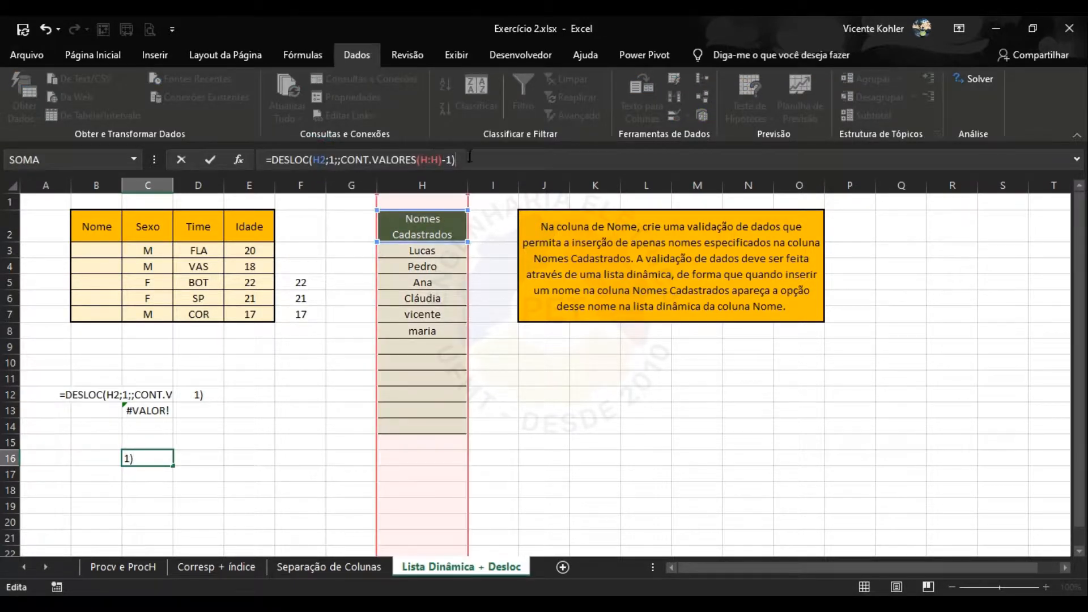
pyautogui.click(320, 161)
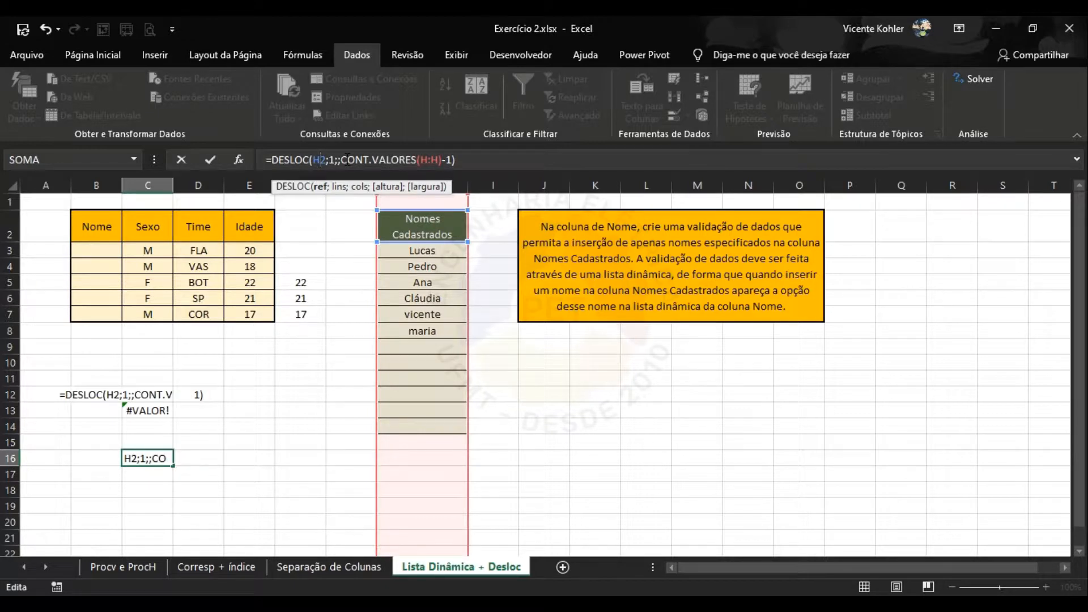
pyautogui.press('F4')
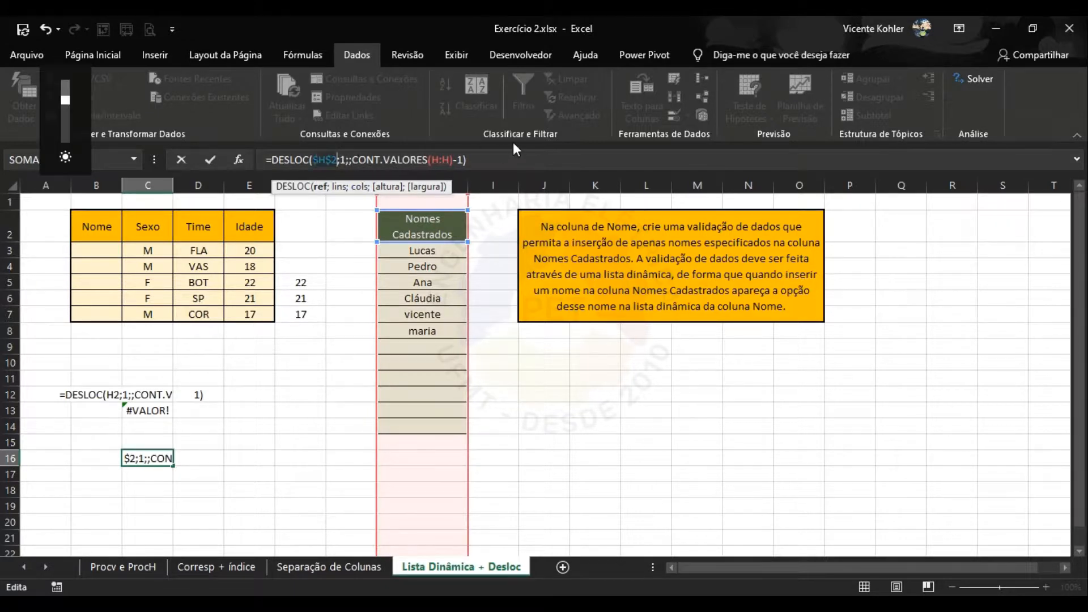
pyautogui.moveTo(480, 161); pyautogui.dragTo(227, 156)
pyautogui.hotkey('ctrl', 'c')
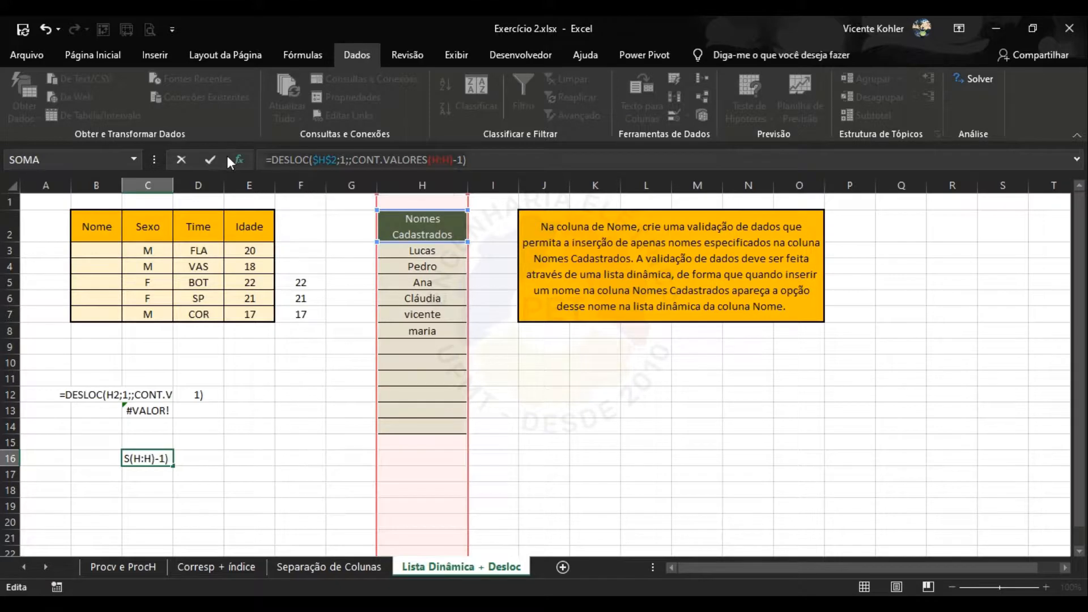
pyautogui.click(346, 377)
pyautogui.press('Escape')
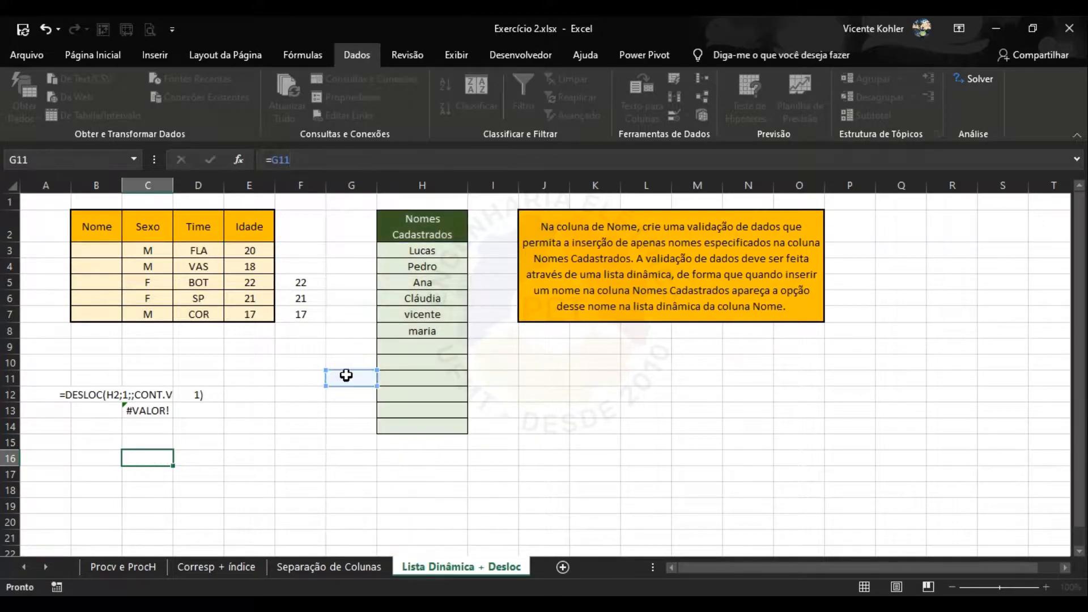
# Step: Apply a list validation to the Nome cells B3:B7 with the source =DESLOC($H$2;1;;CONT.VALORES(H:H)-1)
pyautogui.moveTo(101, 248); pyautogui.dragTo(107, 313)
pyautogui.click(687, 116)
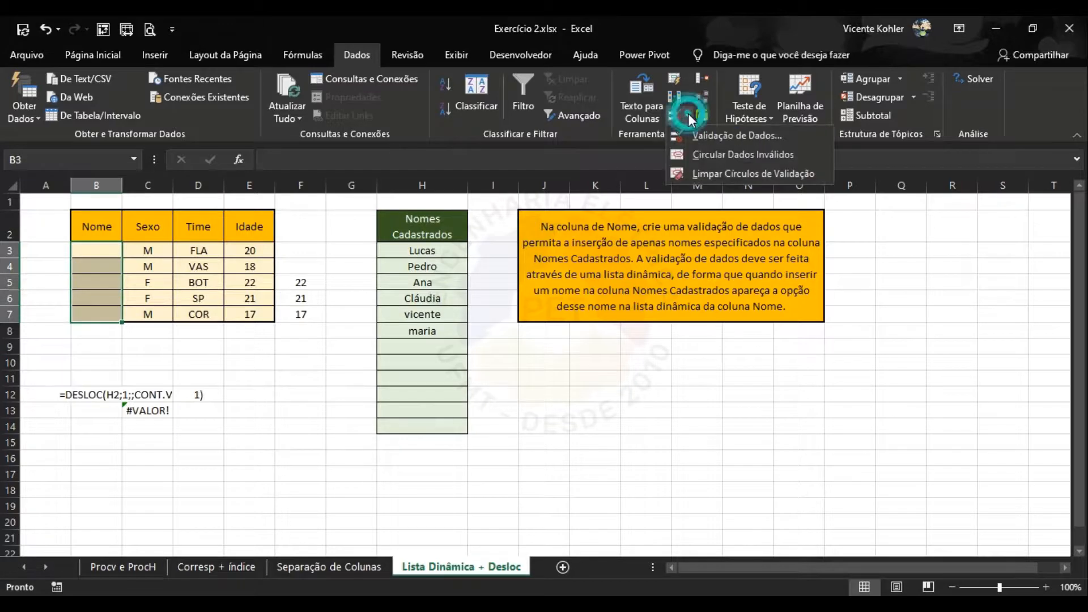
pyautogui.click(705, 138)
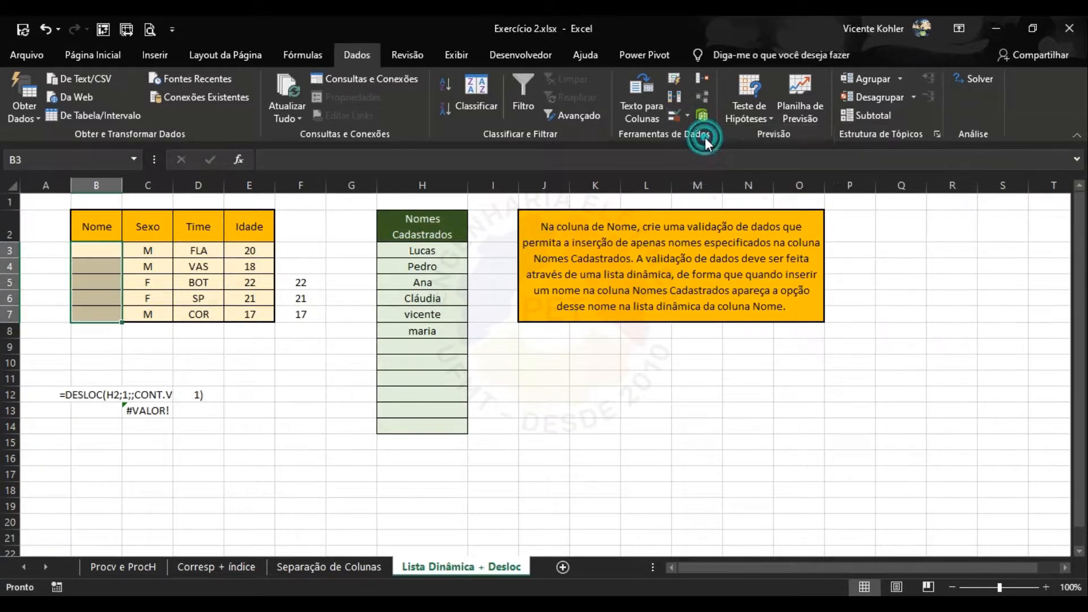
pyautogui.click(667, 237)
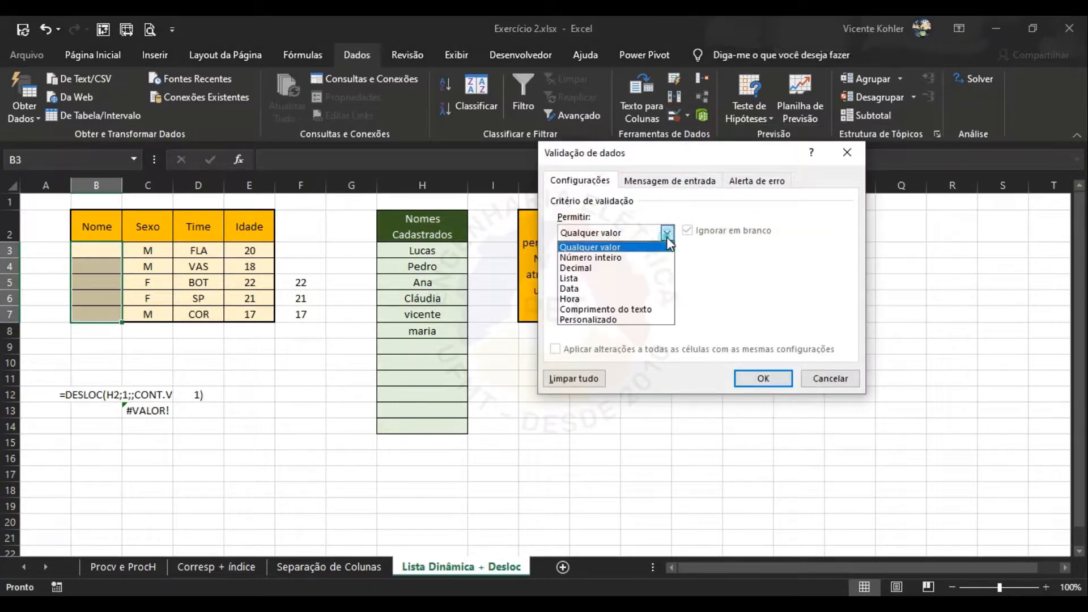
pyautogui.click(630, 278)
pyautogui.click(634, 296)
pyautogui.hotkey('ctrl', 'v')
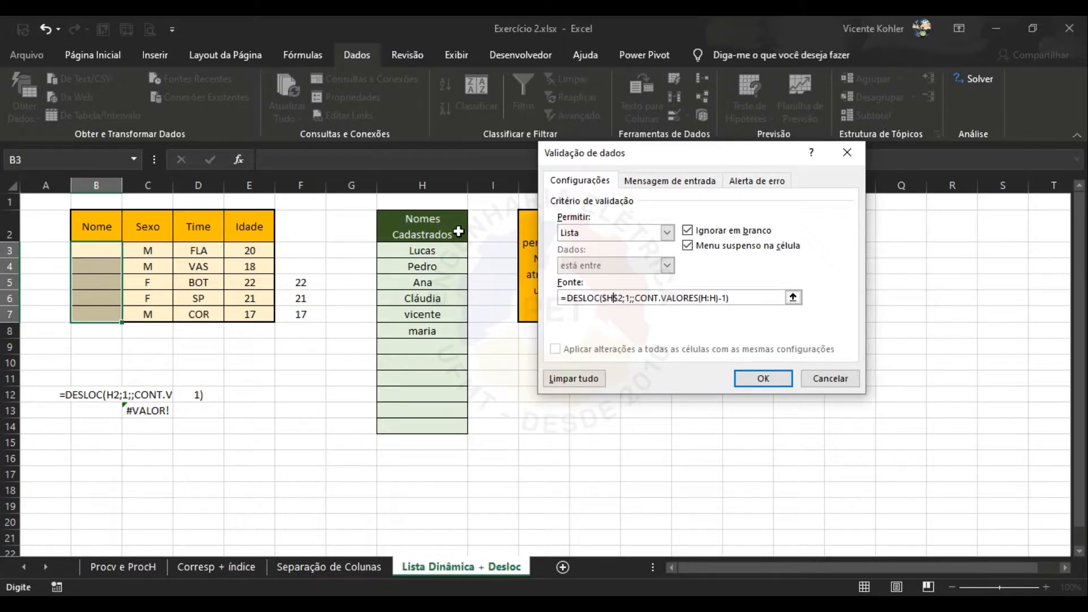
pyautogui.click(764, 379)
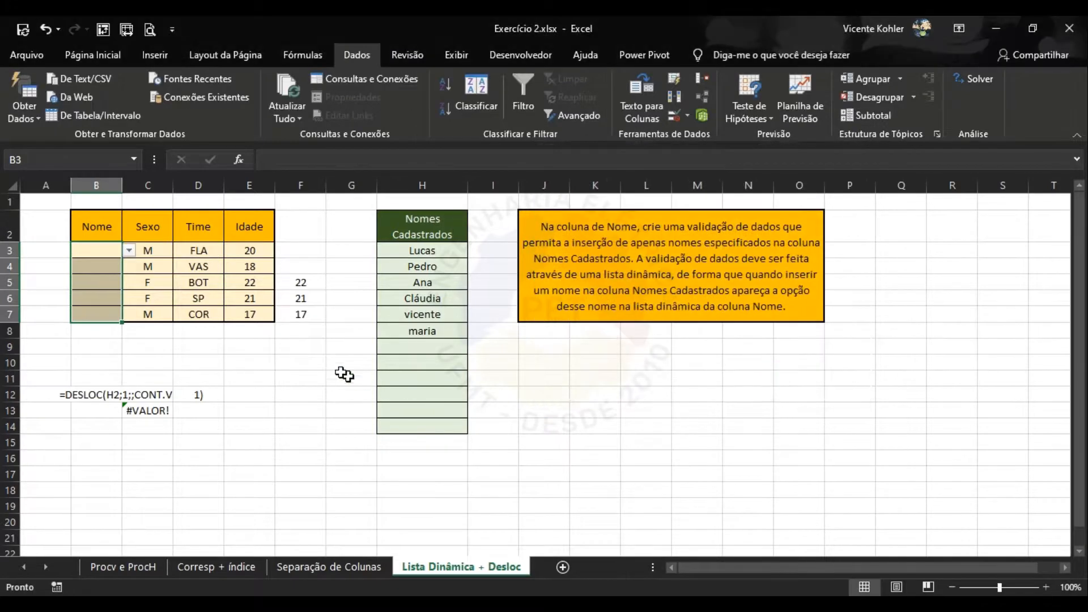
# Step: Check the dropdown options offered in Nome cells B3, B5, B6 and B7 without choosing a name
pyautogui.click(269, 359)
pyautogui.click(106, 251)
pyautogui.click(129, 250)
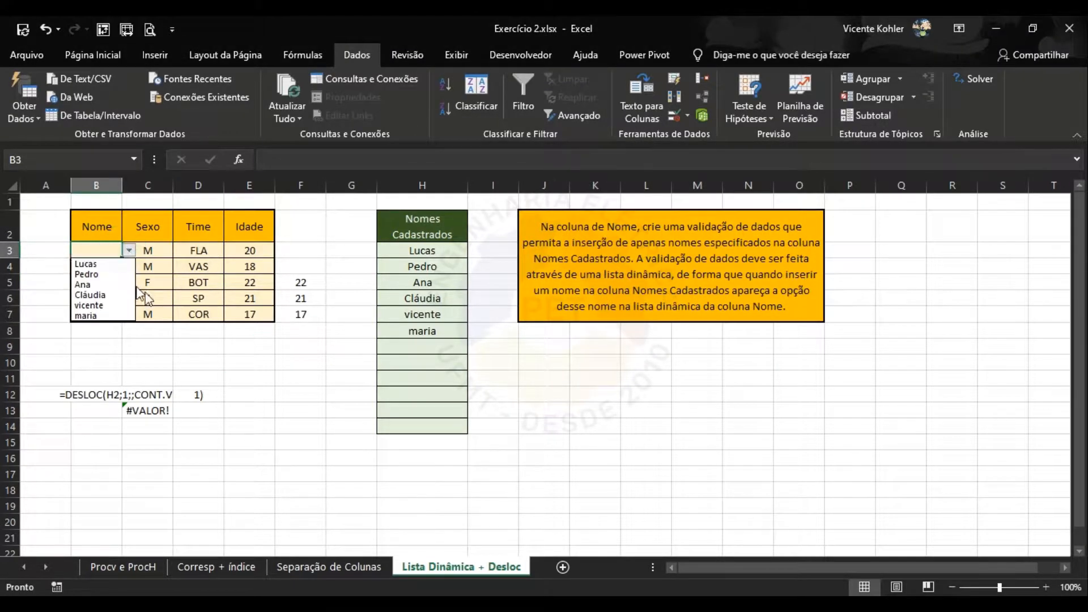
pyautogui.click(114, 333)
pyautogui.click(96, 281)
pyautogui.click(129, 282)
pyautogui.click(166, 335)
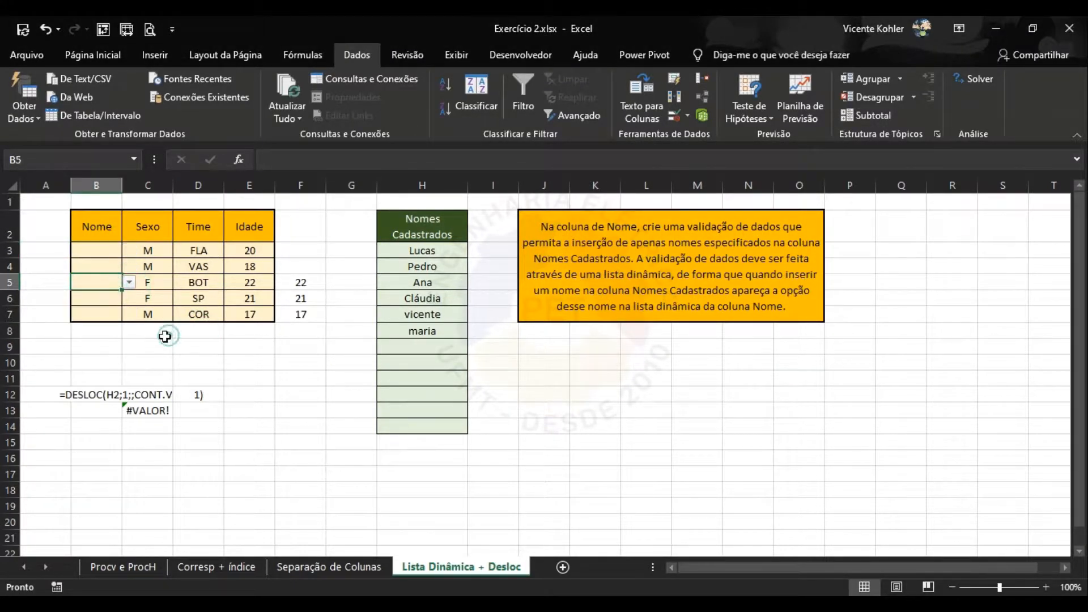
pyautogui.click(103, 302)
pyautogui.click(129, 298)
pyautogui.click(193, 320)
pyautogui.click(92, 313)
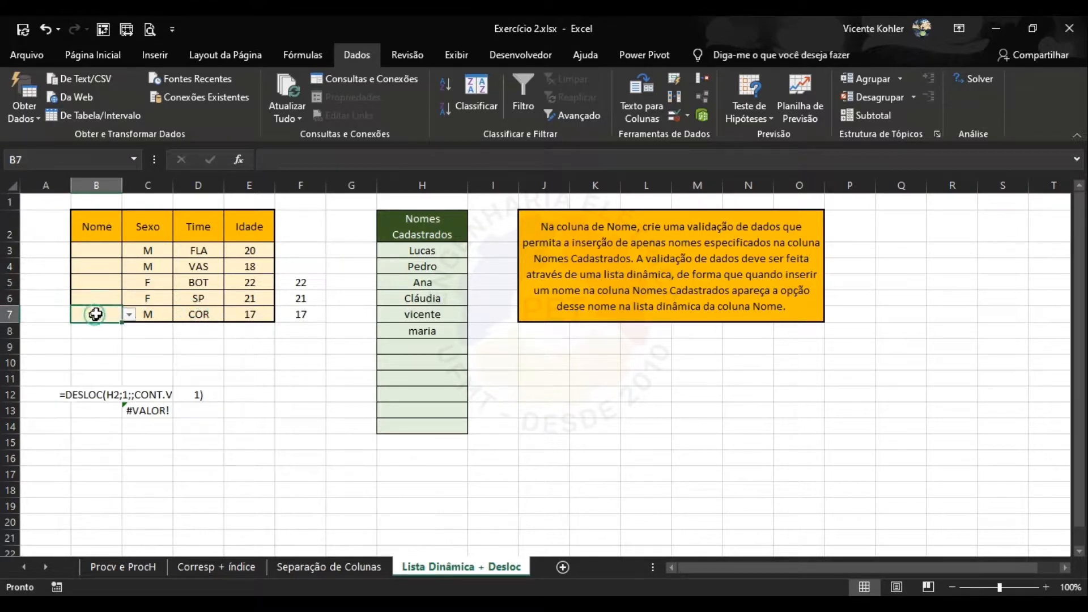
pyautogui.click(129, 314)
pyautogui.click(267, 345)
# Step: Clear the last four names in the Nomes Cadastrados list, cells H5 to H8
pyautogui.click(442, 331)
pyautogui.press('Delete')
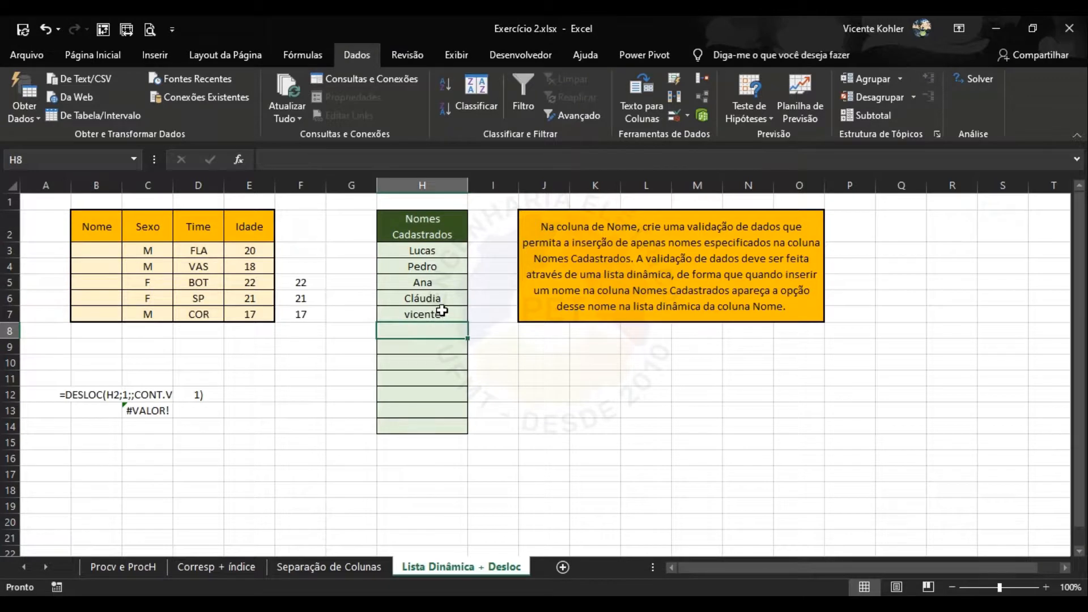
pyautogui.click(443, 313)
pyautogui.press('Delete')
pyautogui.click(441, 296)
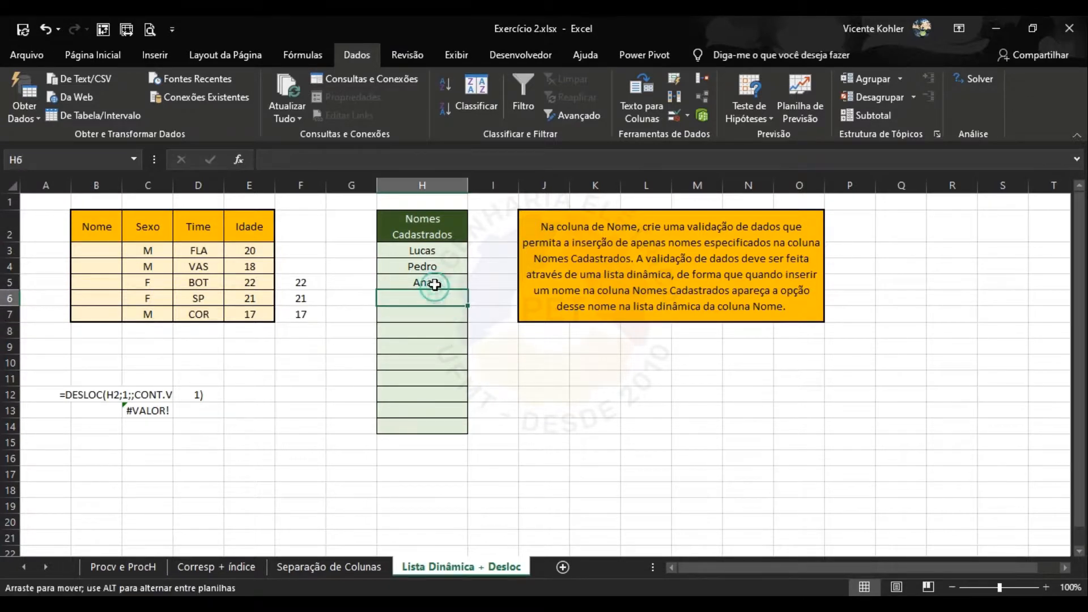
pyautogui.click(422, 283)
pyautogui.press('Delete')
pyautogui.click(350, 362)
# Step: Compare the dropdown options in B3, B7 and B6 with the shortened Nomes Cadastrados list
pyautogui.click(112, 250)
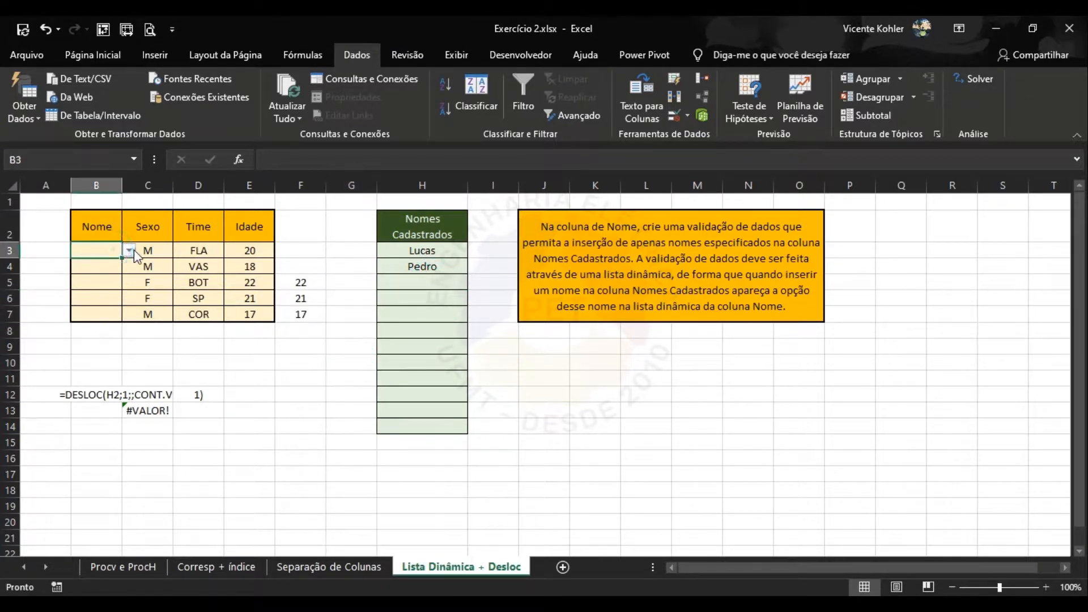
pyautogui.click(133, 250)
pyautogui.click(151, 302)
pyautogui.click(97, 309)
pyautogui.click(129, 314)
pyautogui.press('Escape')
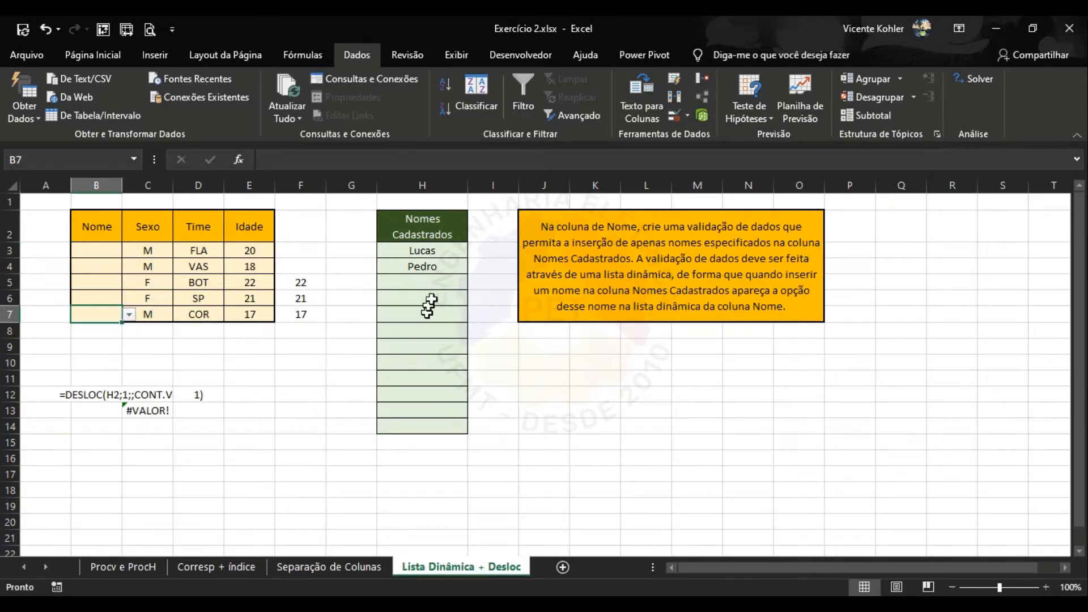
pyautogui.click(111, 293)
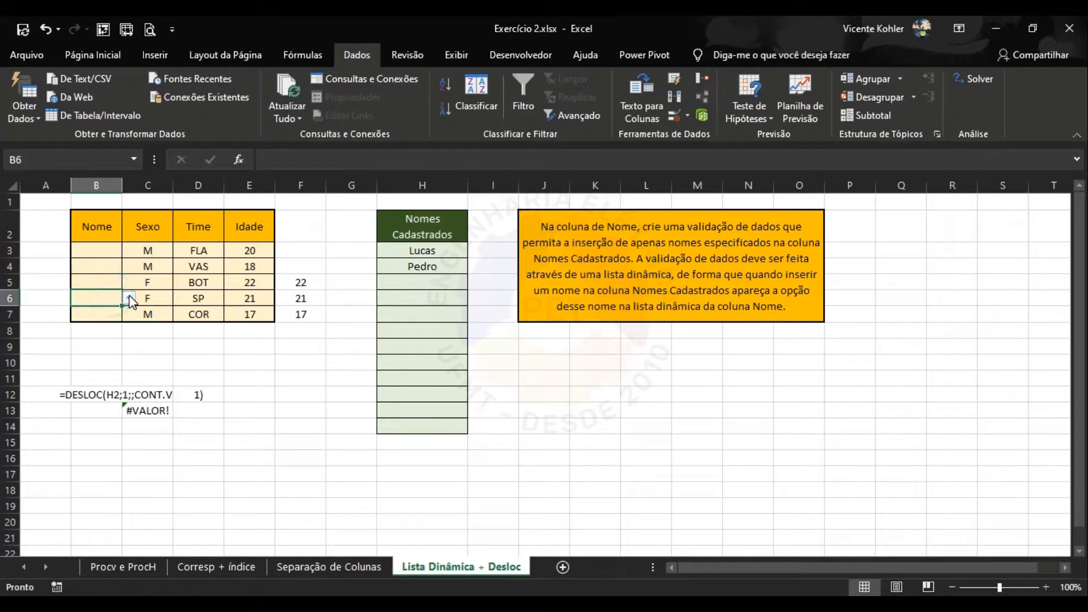
pyautogui.click(129, 298)
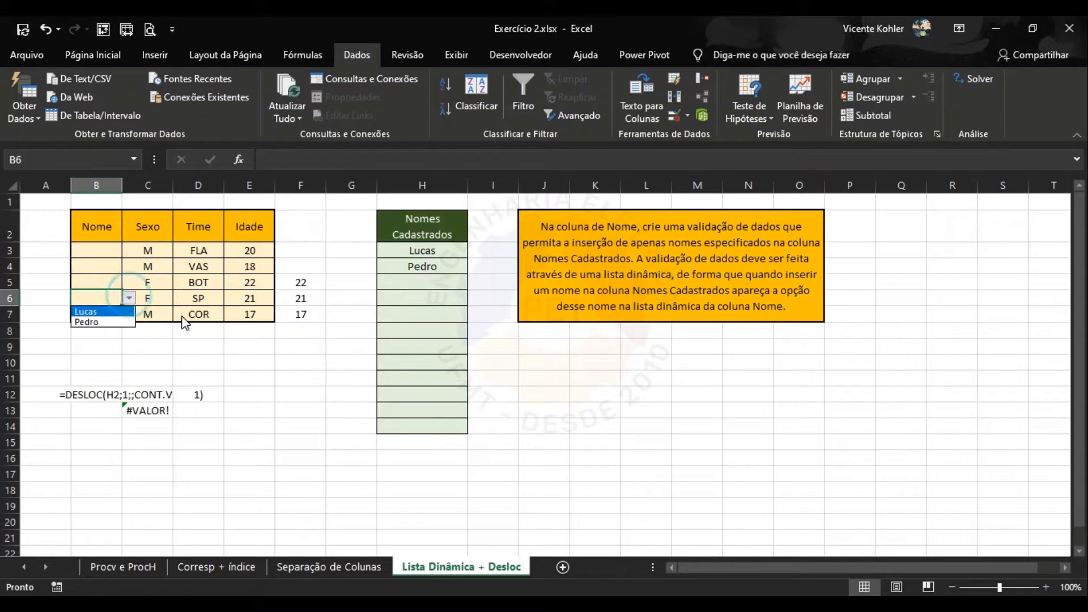
# Step: Add a new first name in H5 of Nomes Cadastrados and check the dropdown options in B5
pyautogui.click(419, 289)
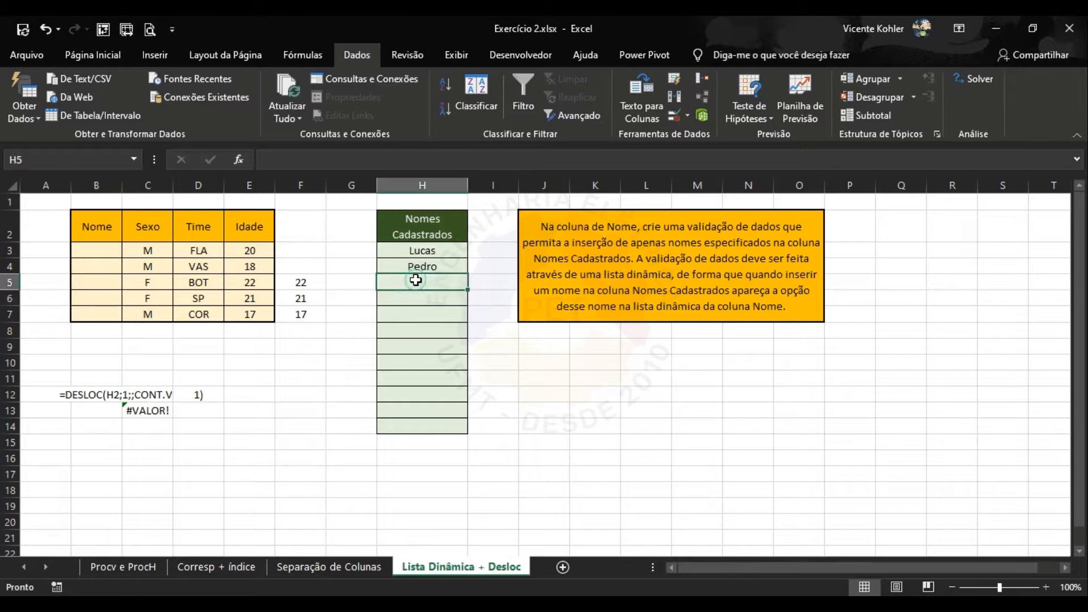
pyautogui.write('bianca')
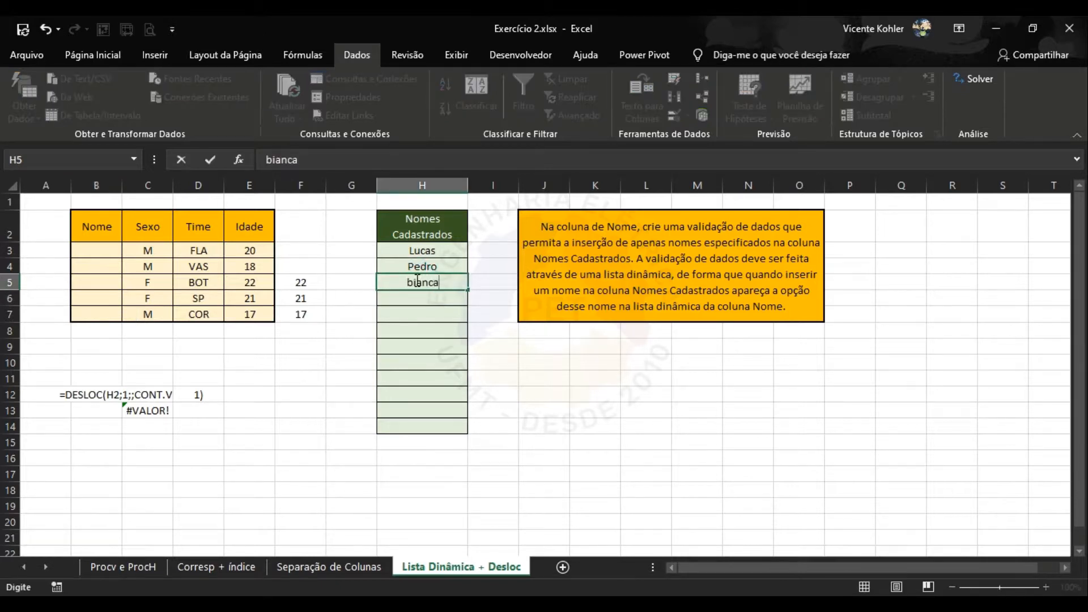
pyautogui.click(422, 290)
pyautogui.click(97, 282)
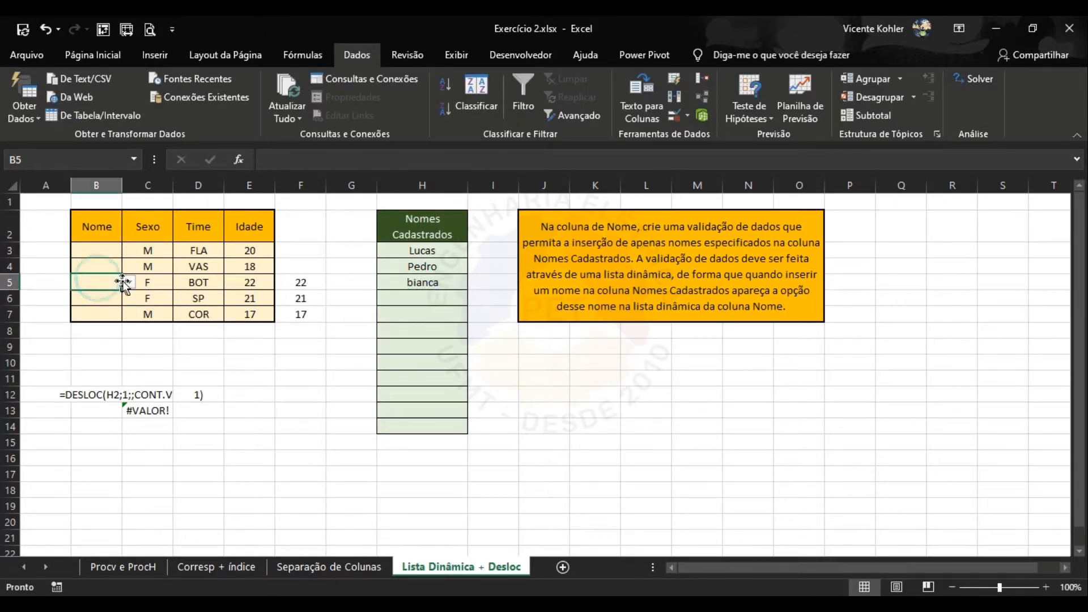
pyautogui.click(129, 281)
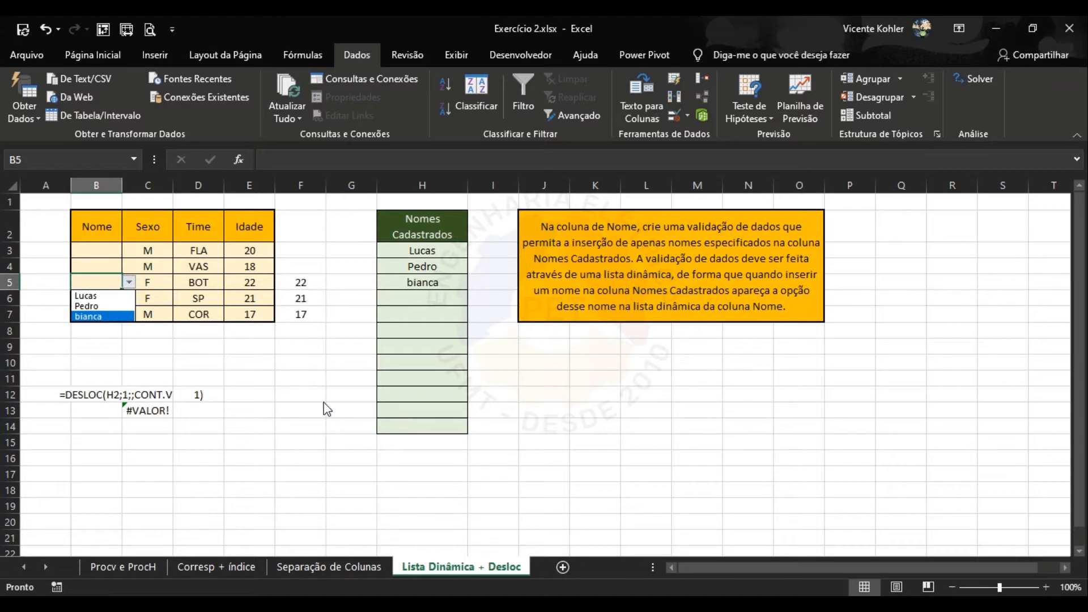
pyautogui.click(282, 344)
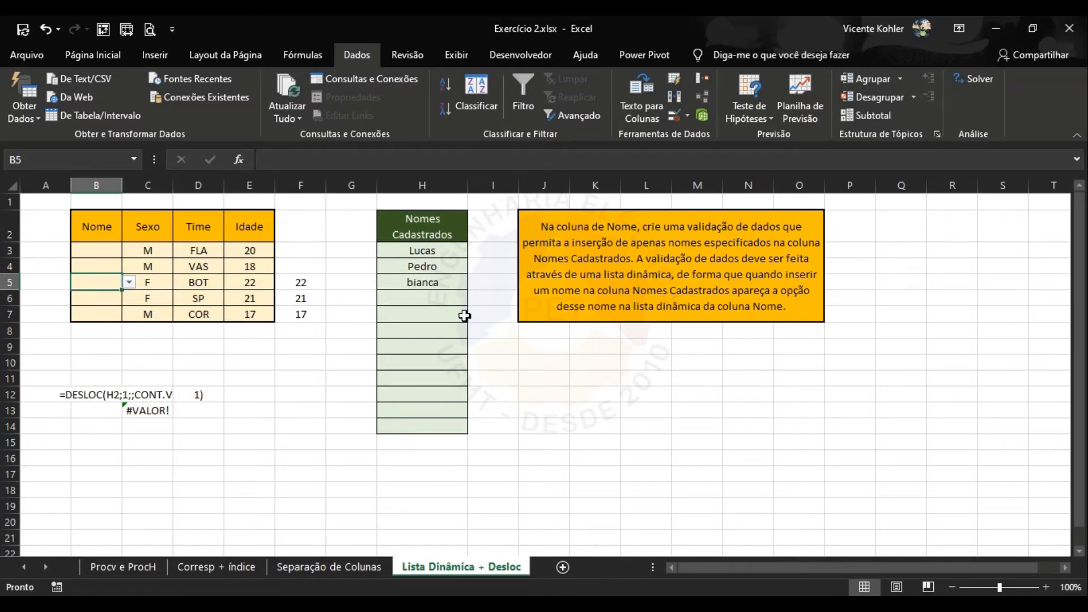
# Step: Add three more first names to Nomes Cadastrados in cells H6, H7 and H8
pyautogui.click(436, 300)
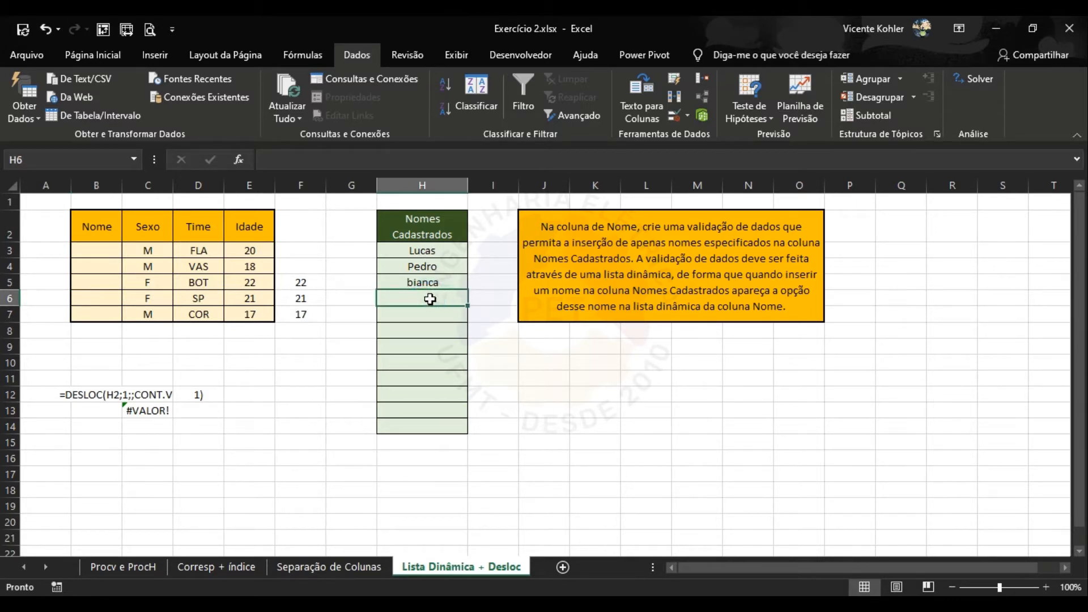
pyautogui.write('paulo')
pyautogui.press('Return')
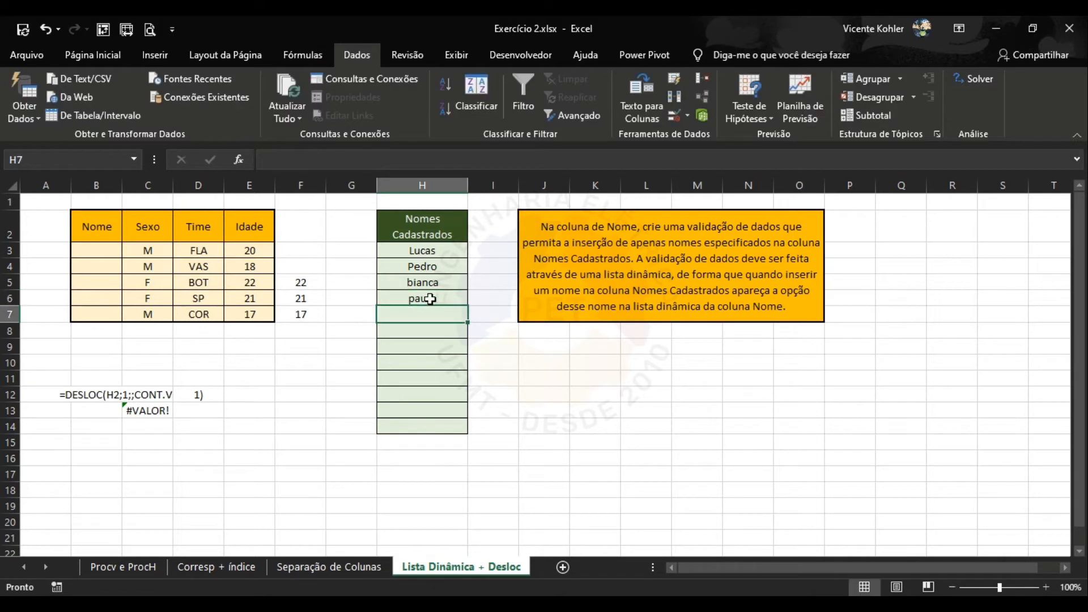
pyautogui.write('maria')
pyautogui.press('Return')
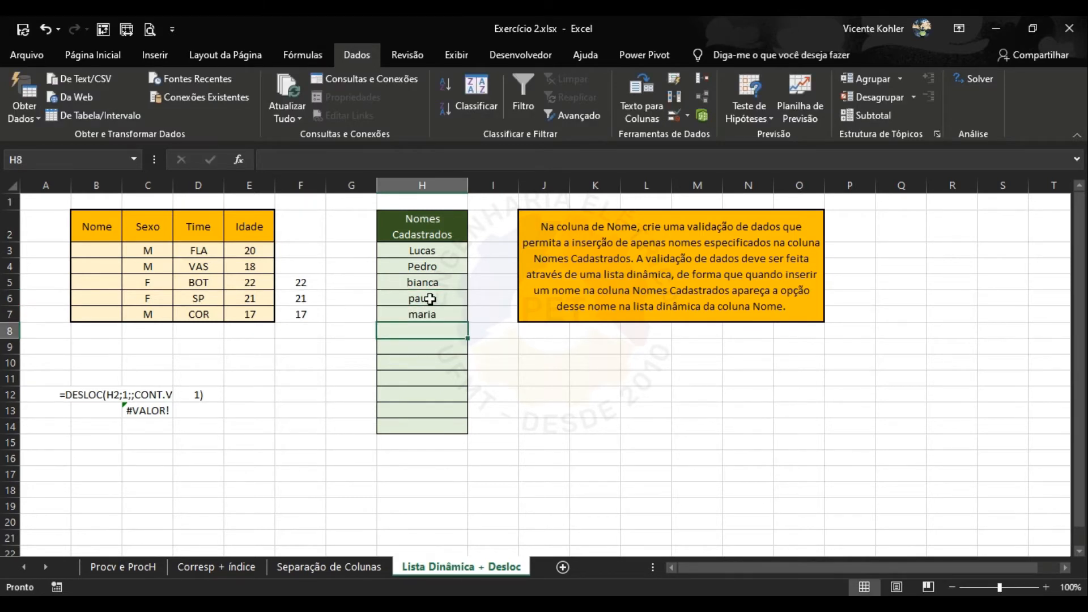
pyautogui.write('iasmim')
pyautogui.press('Return')
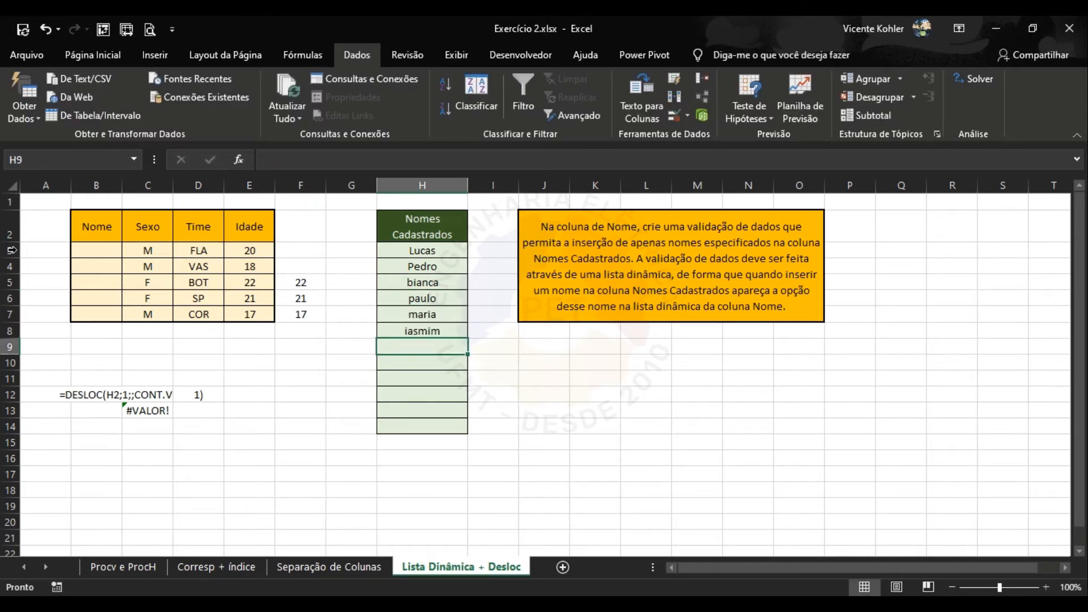
# Step: Fill Nome cell B3 by choosing the name registered in H6 from its dropdown list
pyautogui.click(109, 251)
pyautogui.click(129, 250)
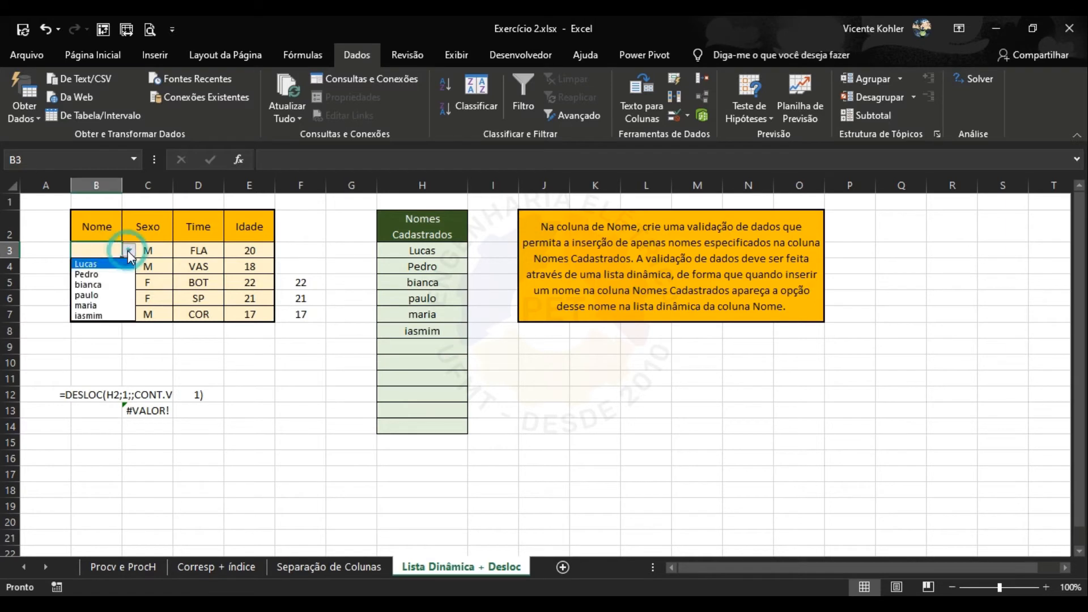
pyautogui.click(113, 296)
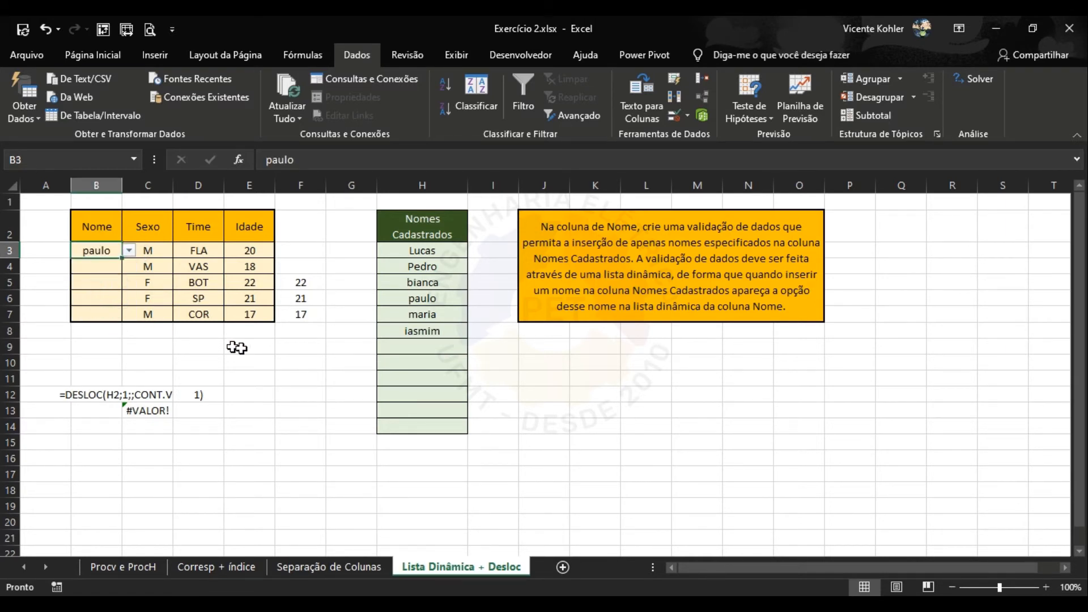
pyautogui.click(409, 378)
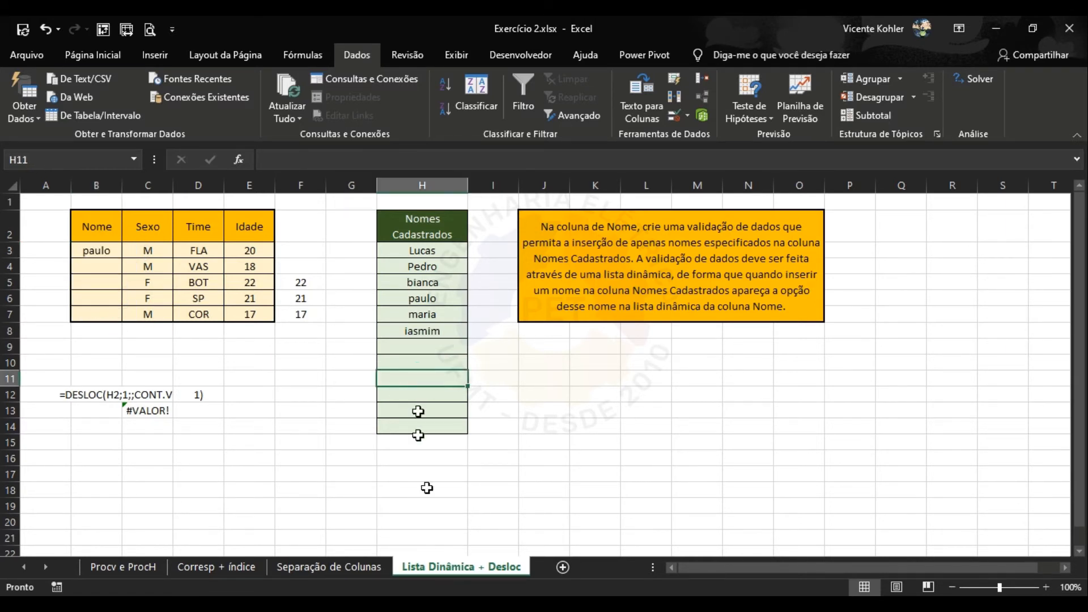
# Step: Switch to the Google Meet call in the browser
pyautogui.click(432, 604)
pyautogui.click(436, 557)
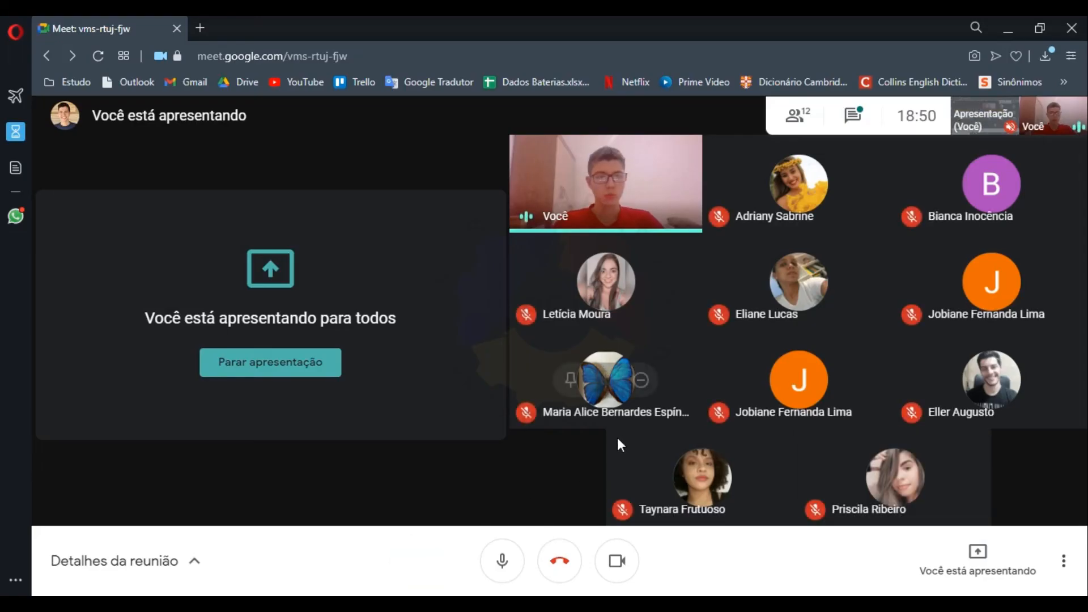